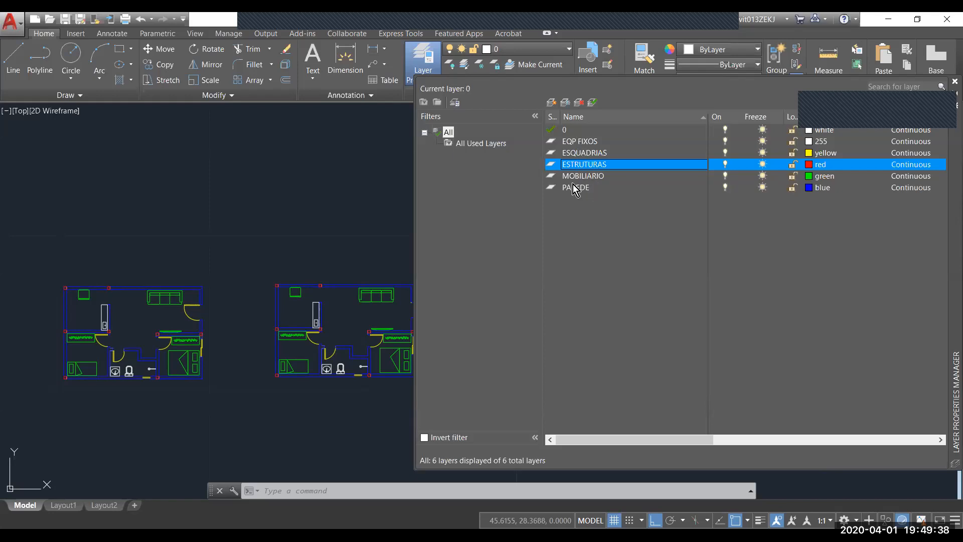
# Open the PAREDE layer's colour selection, dismiss it without changing the colour, and close the layer manager
pyautogui.click(810, 188)
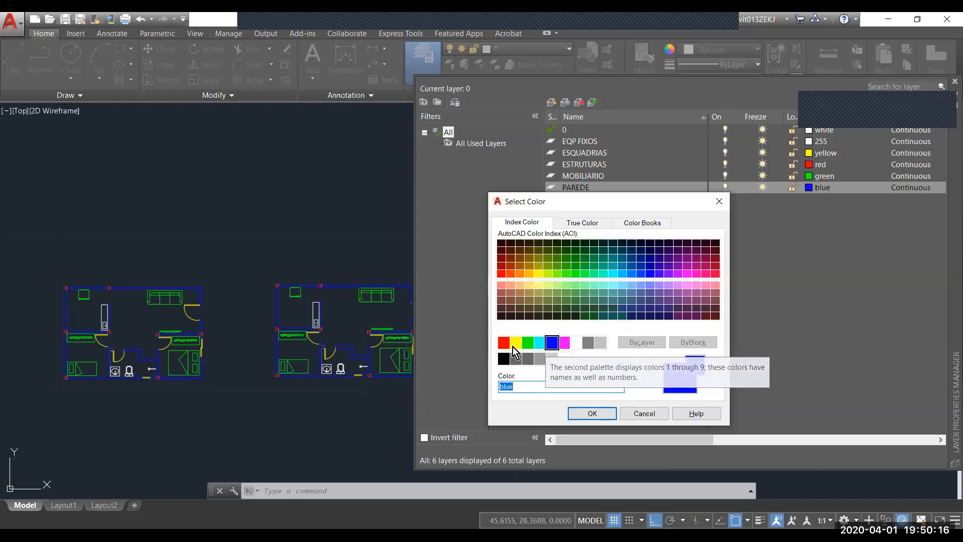
pyautogui.click(644, 414)
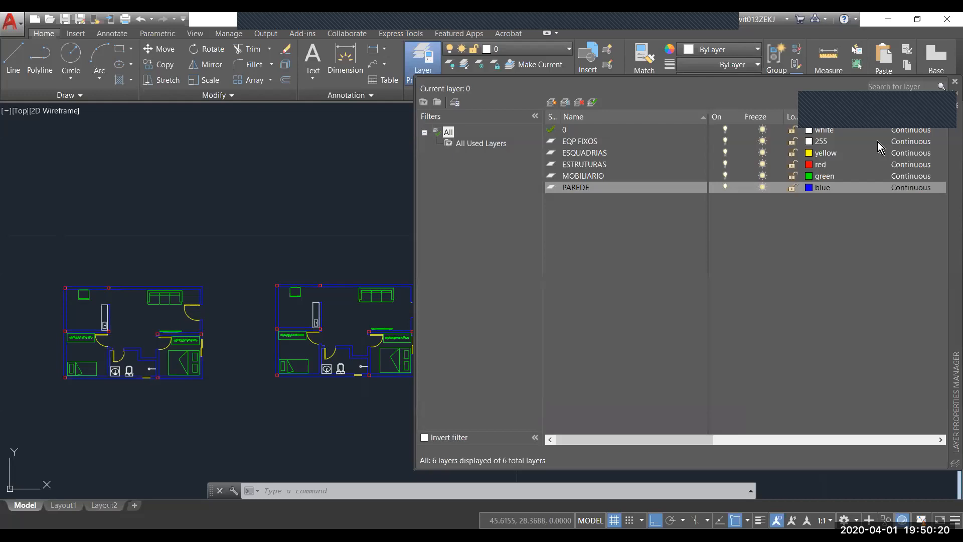
pyautogui.click(955, 82)
# Select the whole second apartment plan, the one beside the seating hall, and move its objects to layer 0
pyautogui.scroll(5, 370, 279)
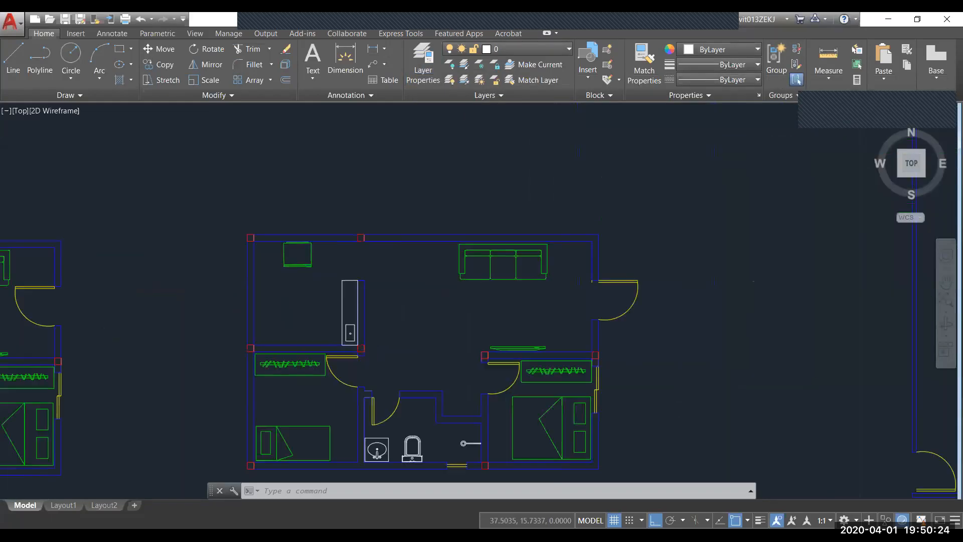
pyautogui.scroll(-4, 371, 280)
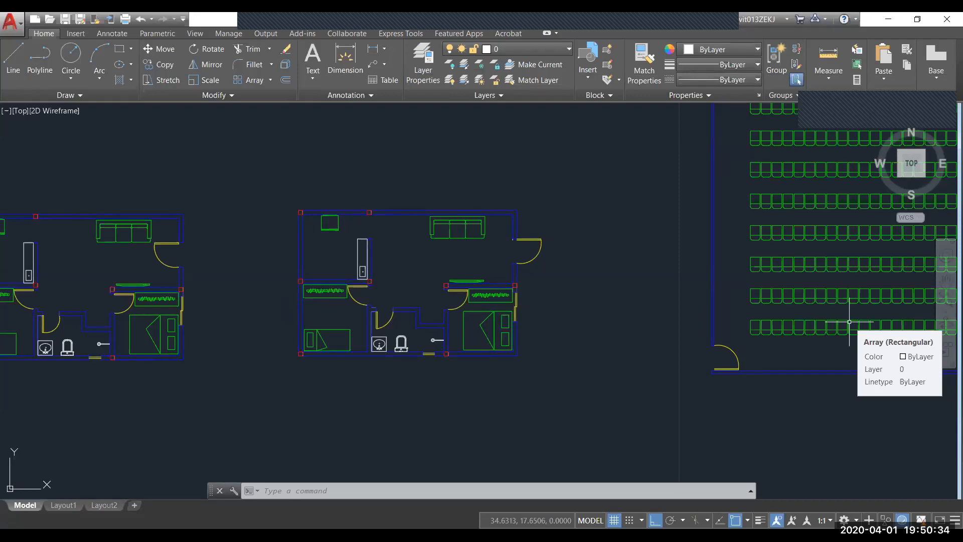
pyautogui.scroll(-2, 730, 345)
pyautogui.scroll(2, 394, 276)
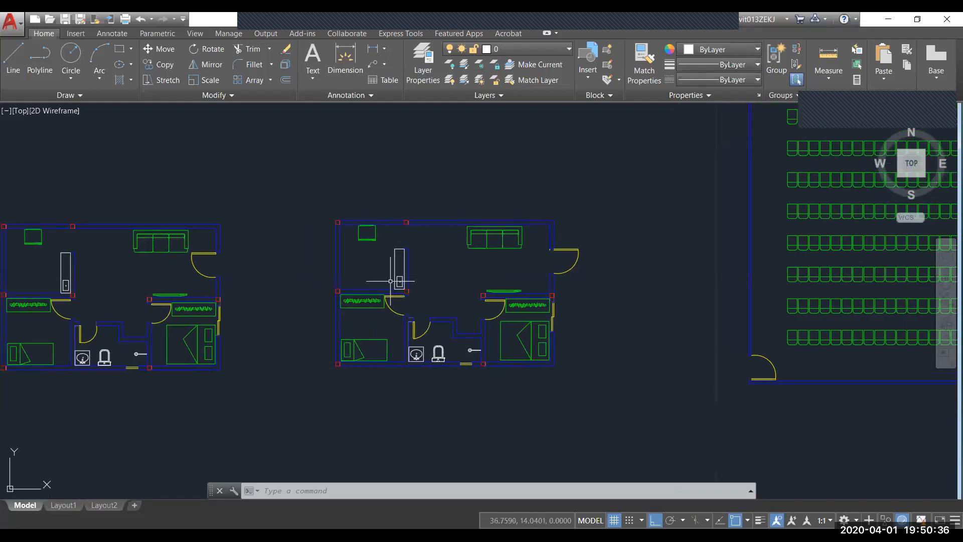
pyautogui.scroll(2, 431, 258)
pyautogui.moveTo(431, 257); pyautogui.dragTo(407, 237, button='middle')
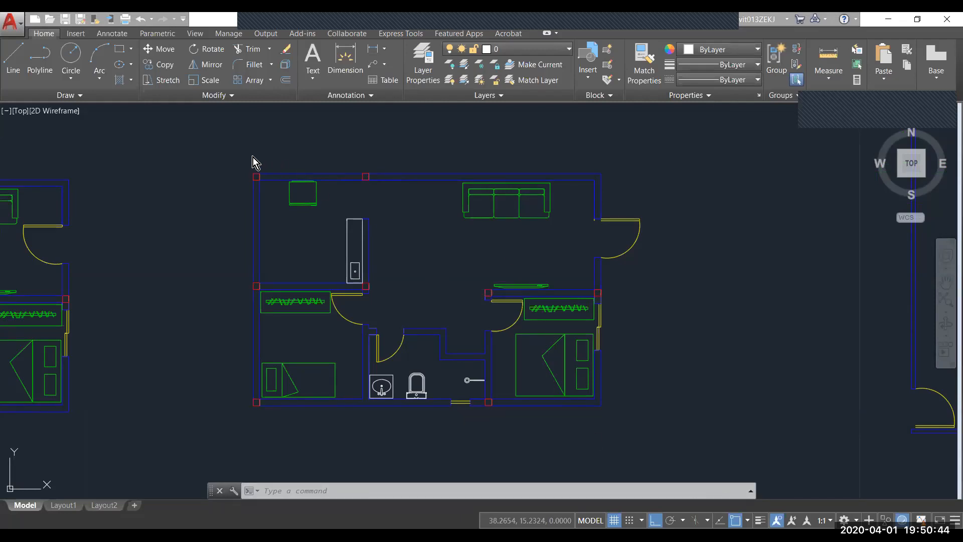
pyautogui.click(208, 164)
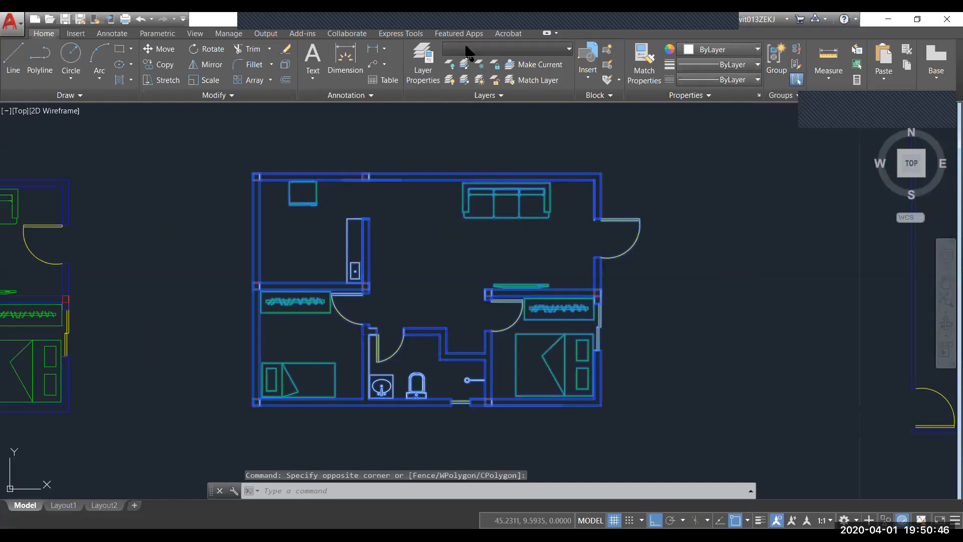
pyautogui.click(502, 49)
pyautogui.click(500, 64)
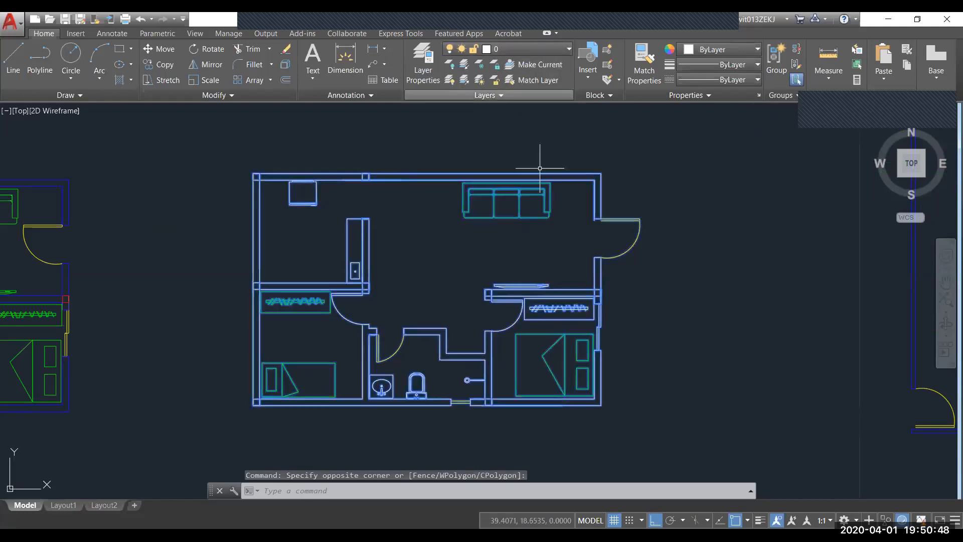
pyautogui.press('Escape')
pyautogui.press('Escape')
pyautogui.moveTo(454, 262); pyautogui.dragTo(462, 260, button='middle')
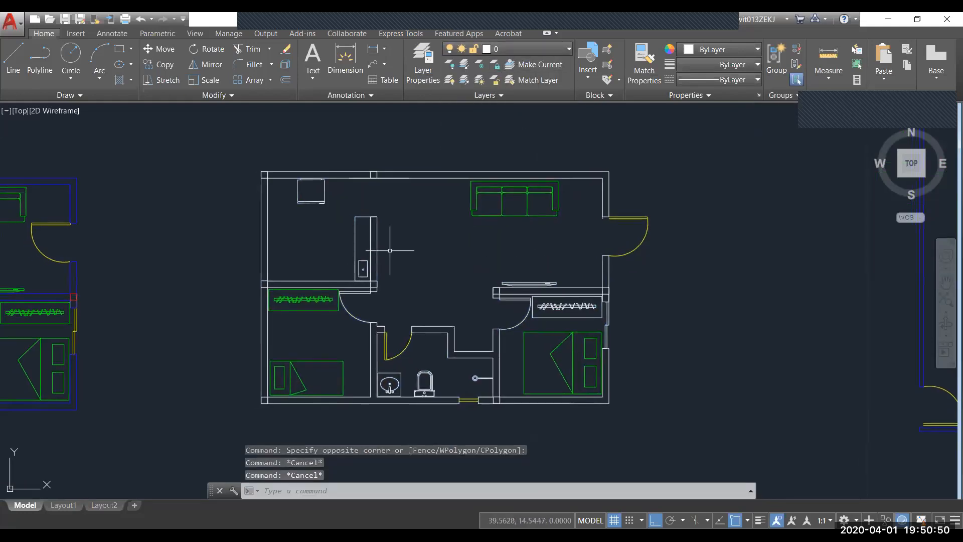
pyautogui.click(586, 334)
pyautogui.click(554, 347)
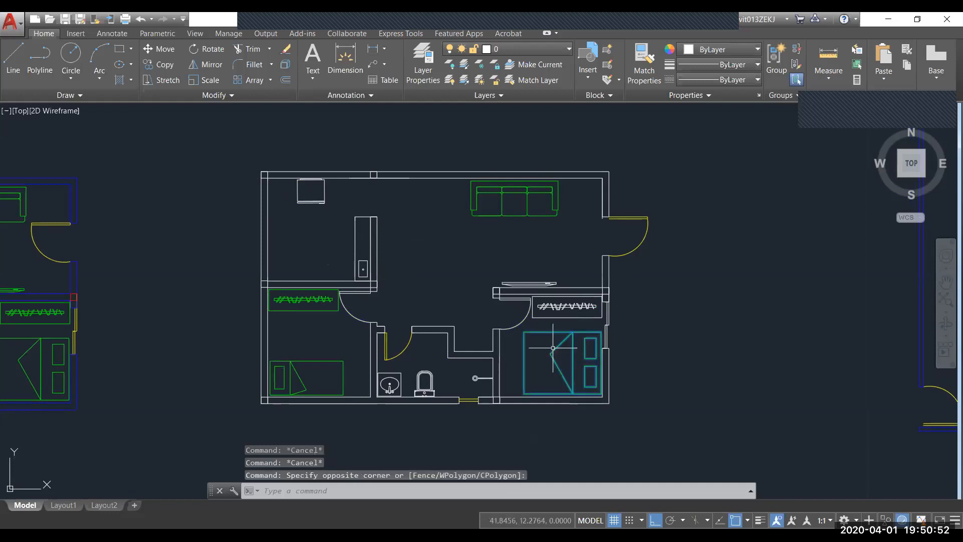
pyautogui.press('Escape')
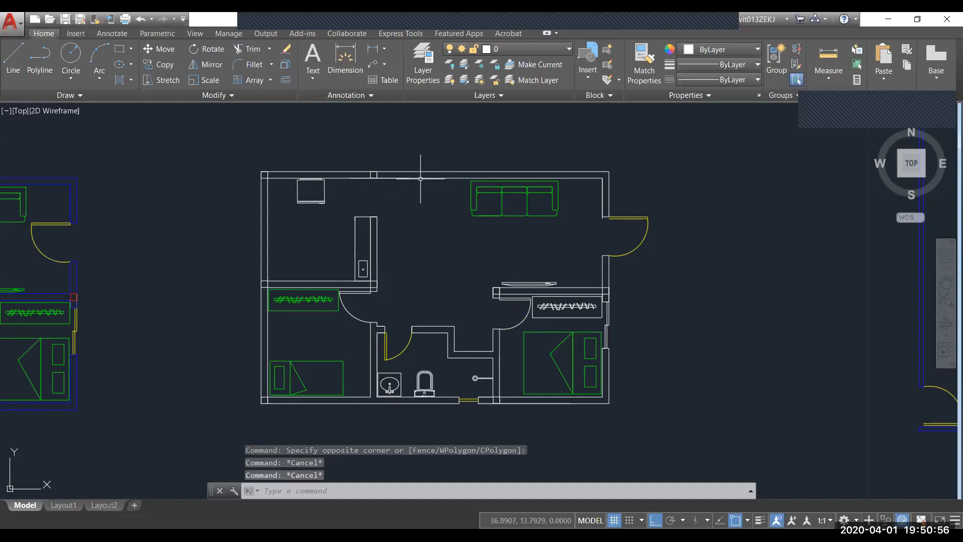
# Assign the upper exterior wall lines near the sofa and the left exterior wall lines to layer PAREDE
pyautogui.click(441, 180)
pyautogui.click(420, 157)
pyautogui.click(281, 223)
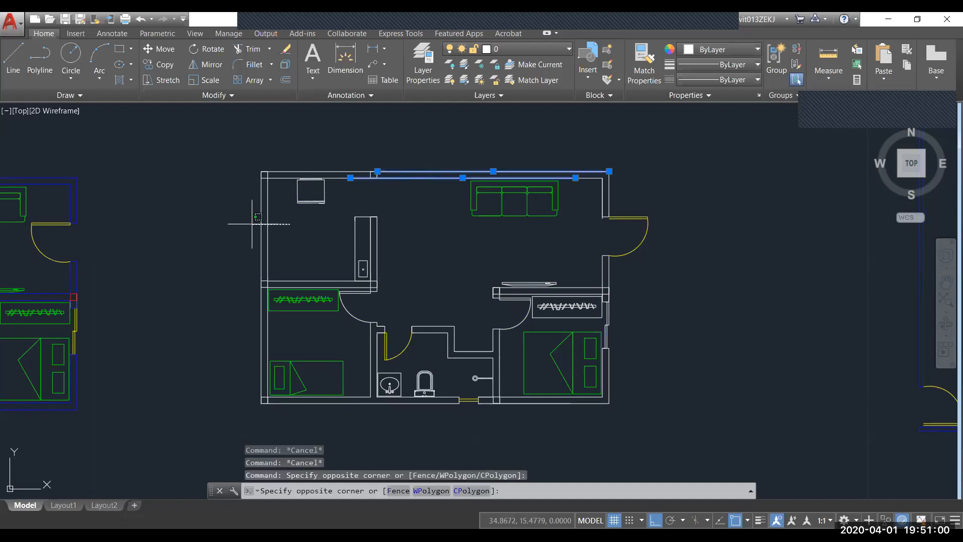
pyautogui.click(258, 215)
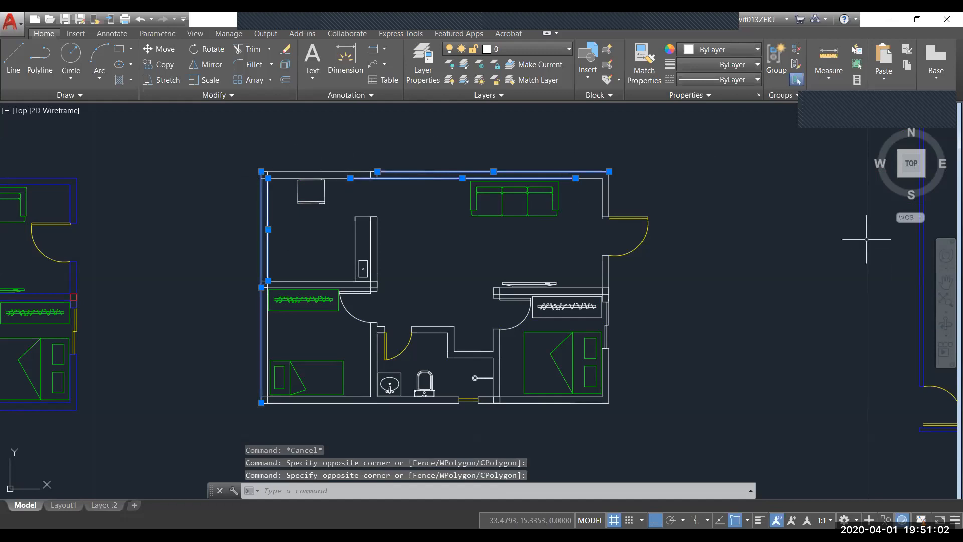
pyautogui.click(506, 46)
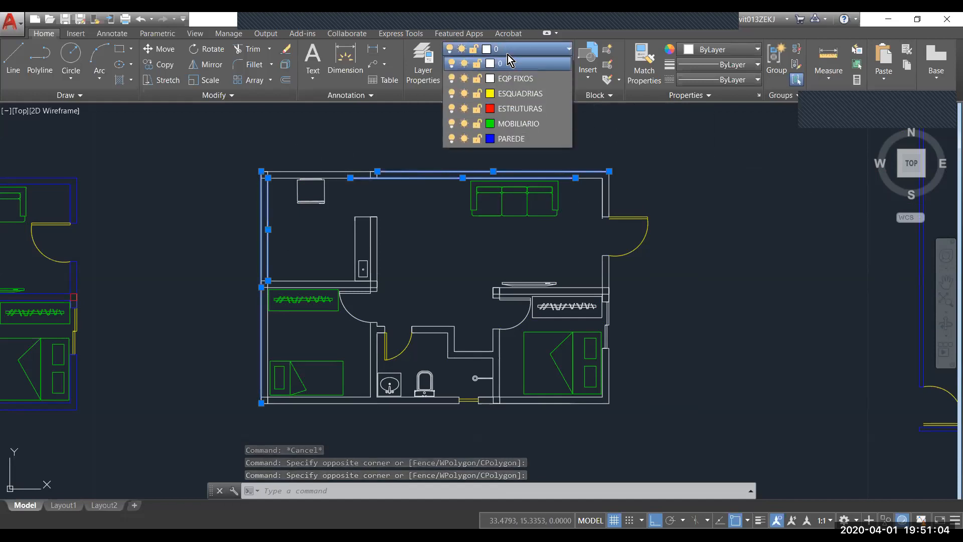
pyautogui.click(500, 139)
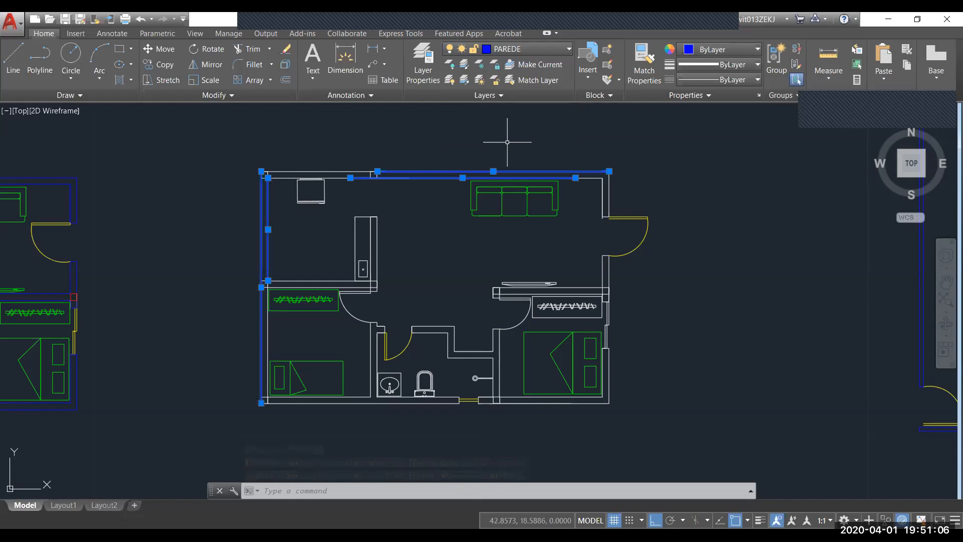
pyautogui.press('Escape')
# Assign the upper wall lines between the two upper pillars to layer PAREDE
pyautogui.scroll(2, 351, 181)
pyautogui.click(351, 215)
pyautogui.click(333, 146)
pyautogui.click(506, 49)
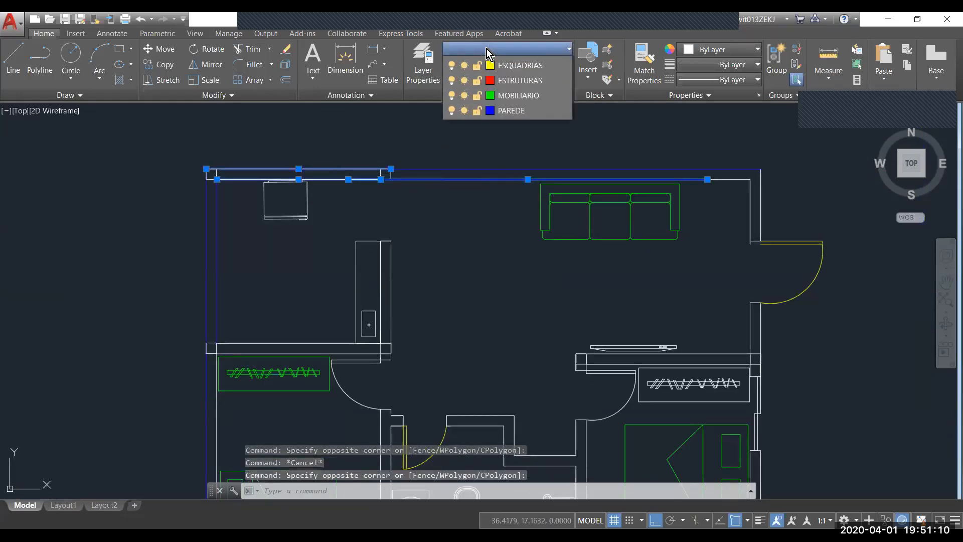
pyautogui.click(505, 146)
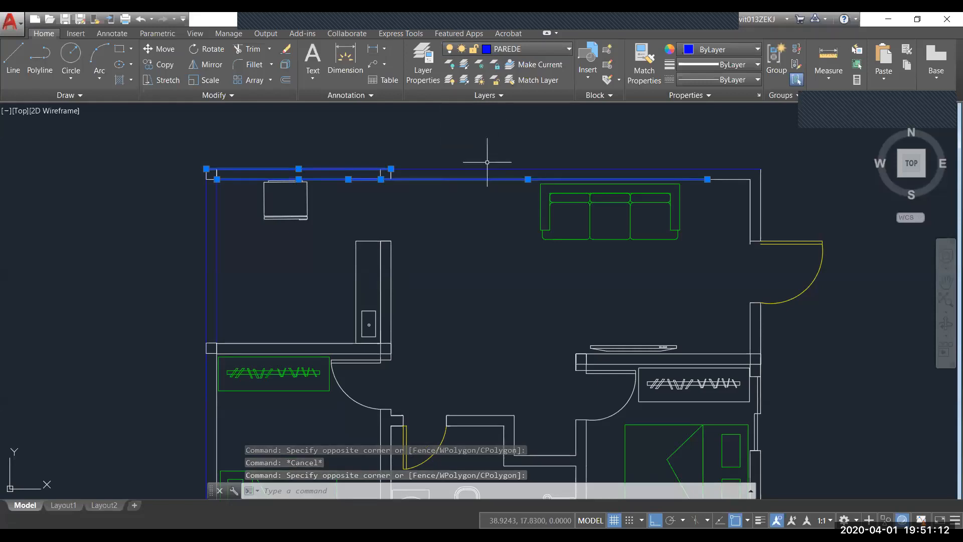
pyautogui.press('Escape')
pyautogui.press('Escape')
# Assign the remaining upper wall lines just past the second upper pillar to layer PAREDE
pyautogui.moveTo(406, 165); pyautogui.dragTo(412, 185)
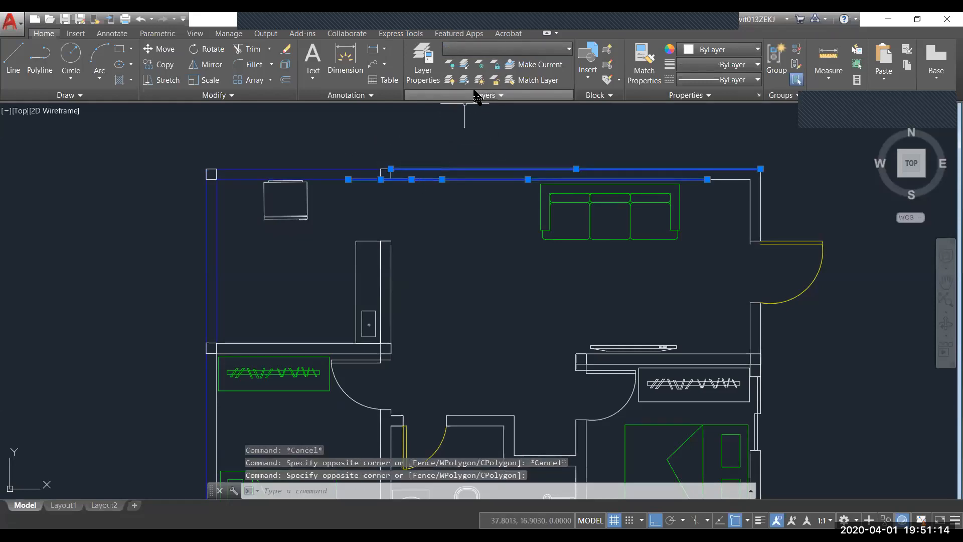
pyautogui.click(480, 53)
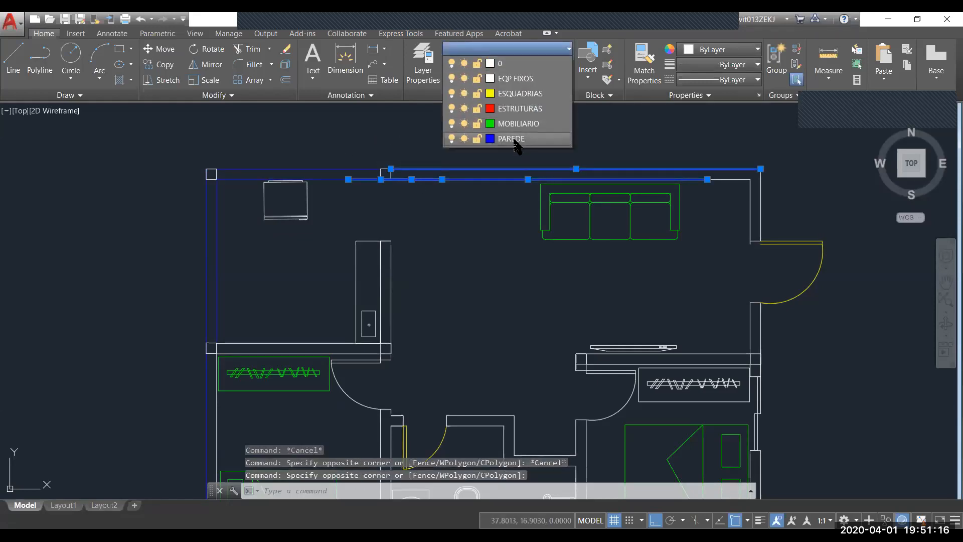
pyautogui.click(458, 143)
pyautogui.press('Escape')
pyautogui.click(211, 171)
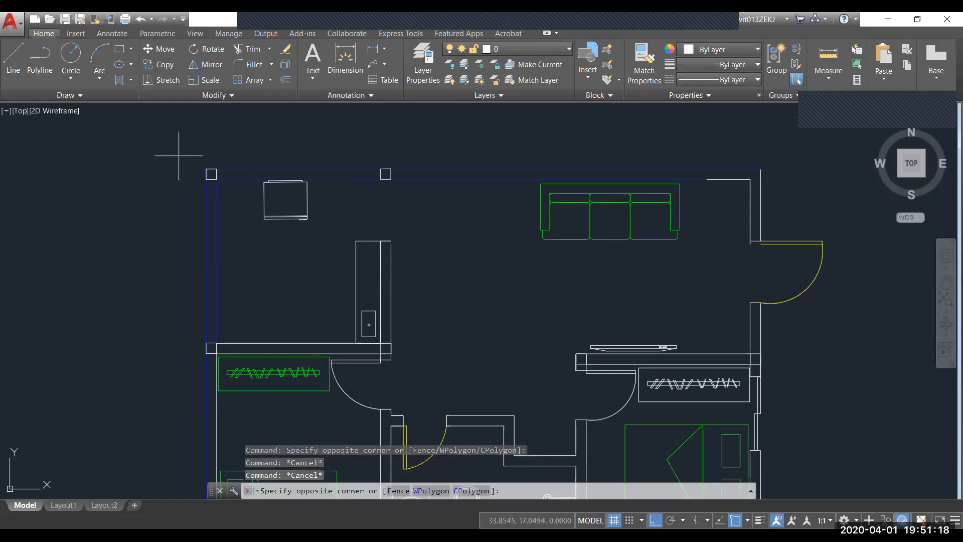
pyautogui.click(406, 188)
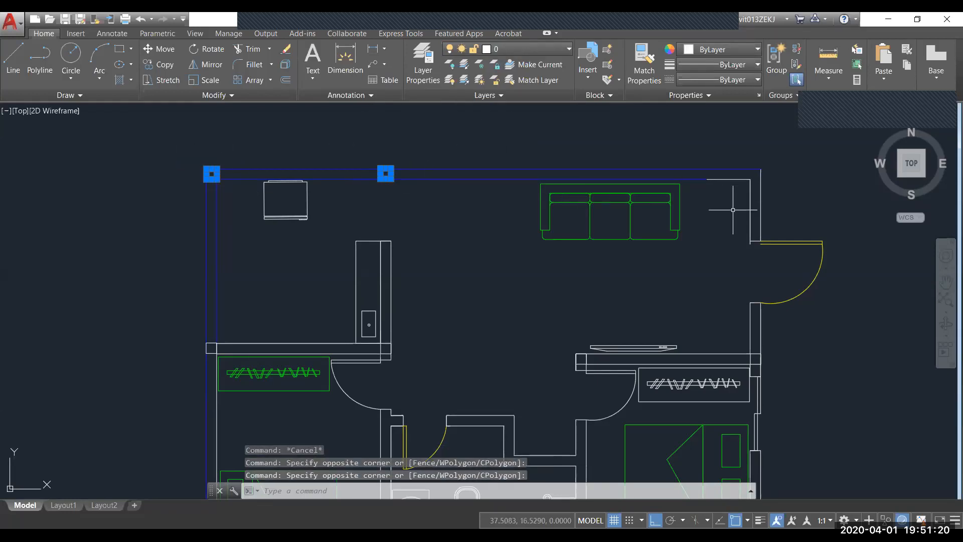
pyautogui.press('Escape')
# Assign the wall lines at the plan's upper-right corner, down to the entrance door, to layer PAREDE
pyautogui.moveTo(714, 187); pyautogui.dragTo(677, 153, button='middle')
pyautogui.click(750, 171)
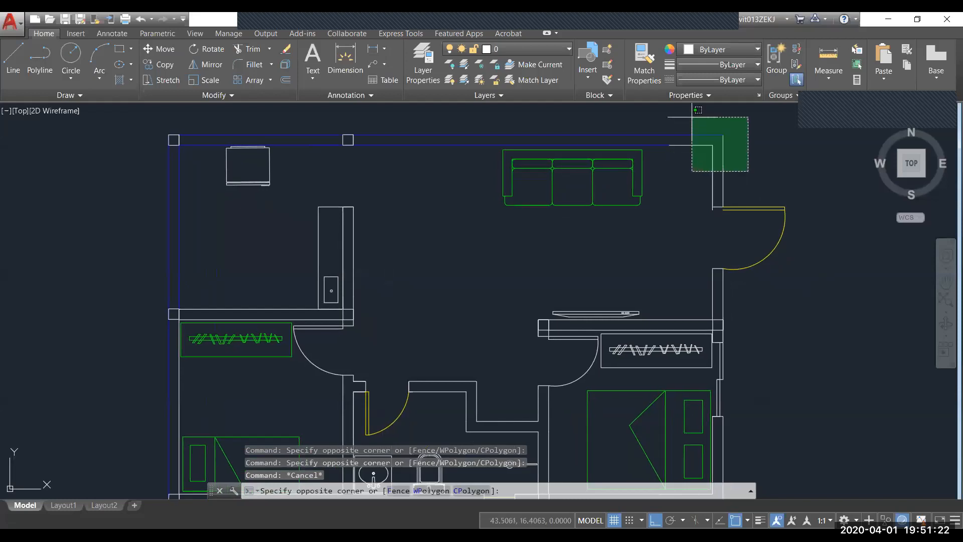
pyautogui.click(689, 120)
pyautogui.click(494, 50)
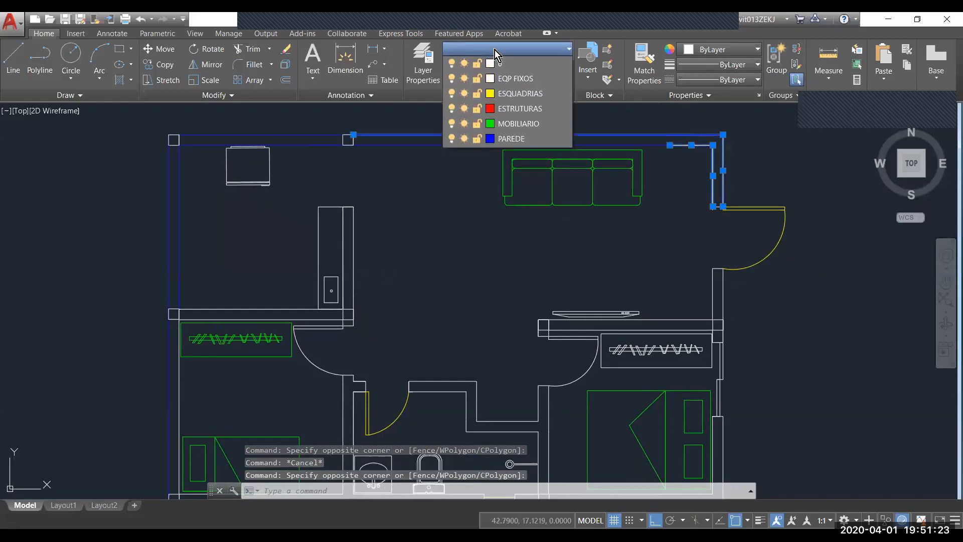
pyautogui.click(535, 136)
pyautogui.scroll(-2, 522, 241)
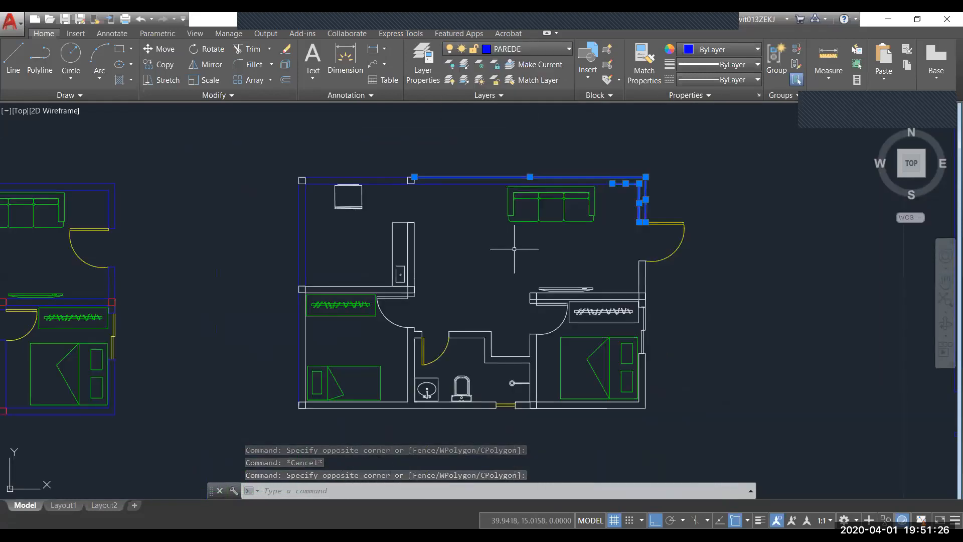
pyautogui.press('Escape')
# Turn off the PAREDE layer with LAYOFF by picking an upper wall line of the first apartment plan
pyautogui.scroll(2, 314, 287)
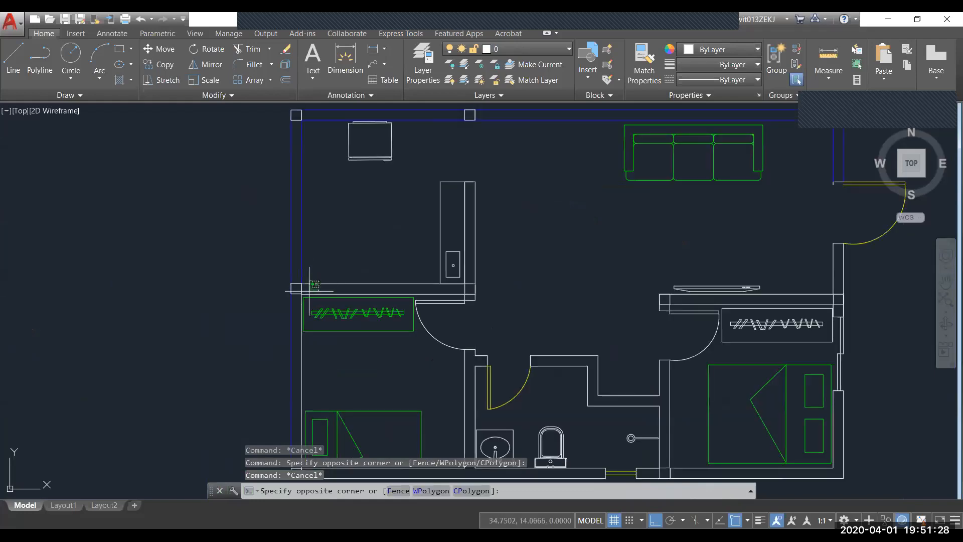
pyautogui.moveTo(329, 271); pyautogui.dragTo(306, 282)
pyautogui.scroll(-3, 442, 285)
pyautogui.moveTo(351, 276); pyautogui.dragTo(381, 244, button='middle')
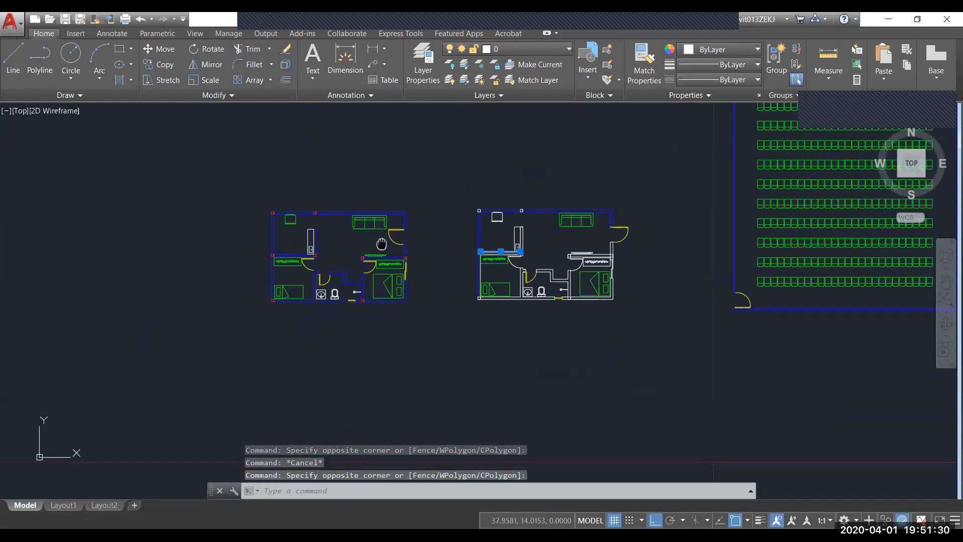
pyautogui.scroll(4, 294, 237)
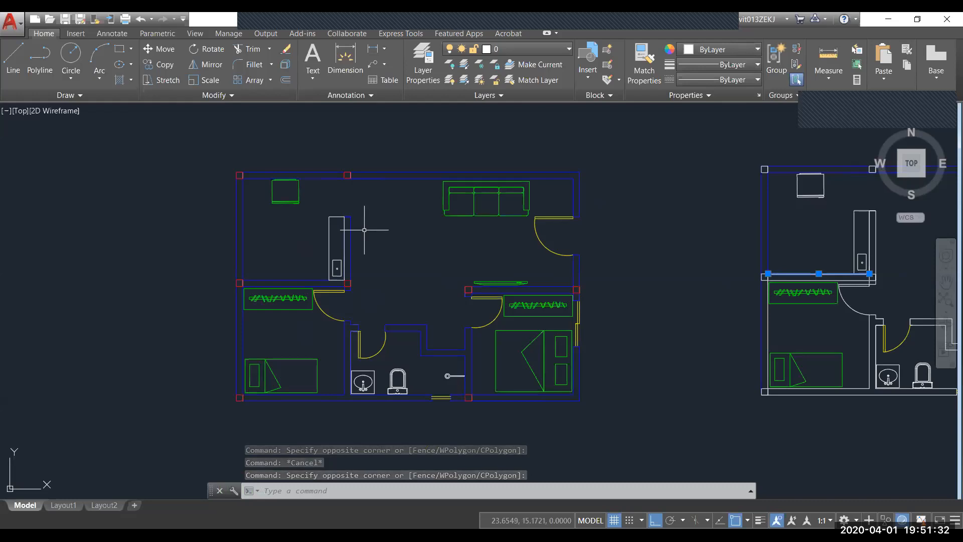
pyautogui.write('LAYoff')
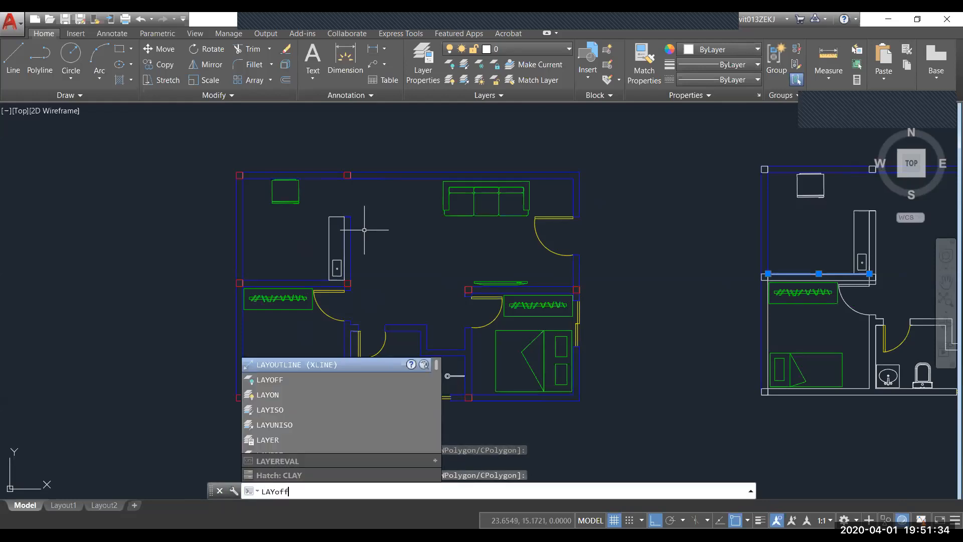
pyautogui.press('Return')
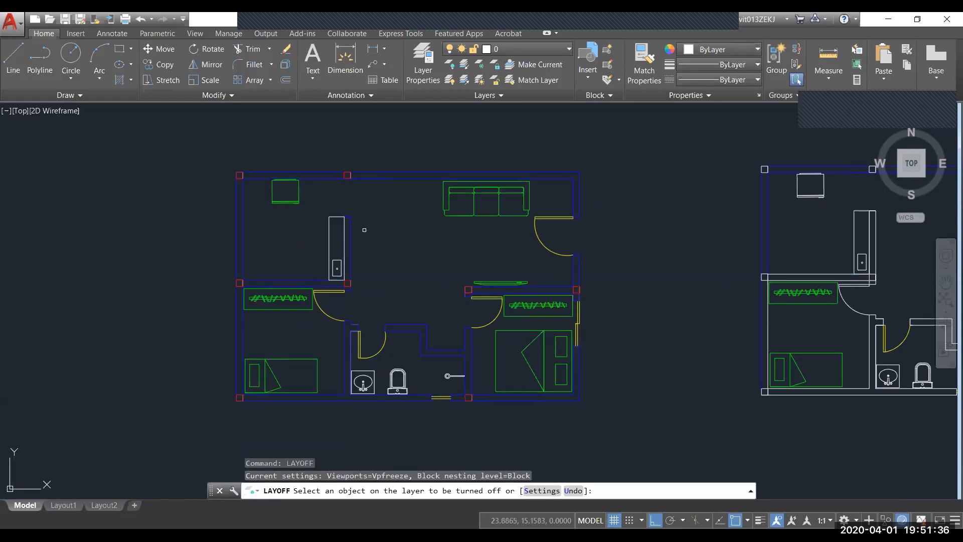
pyautogui.click(365, 172)
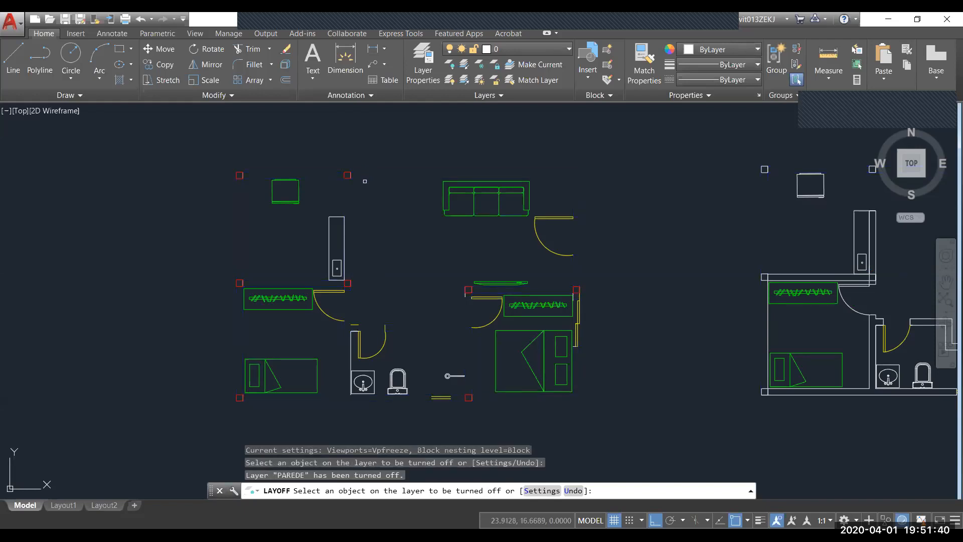
pyautogui.scroll(6, 369, 330)
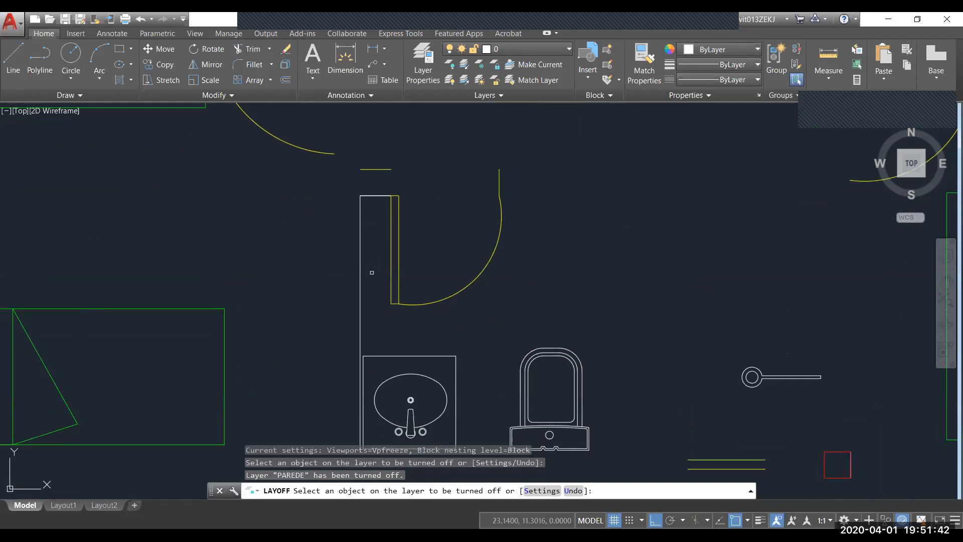
pyautogui.press('Escape')
# Select the stray wall lines beside the bathroom door and sink to check which layer they are on
pyautogui.click(370, 275)
pyautogui.click(347, 254)
pyautogui.click(366, 208)
pyautogui.click(360, 195)
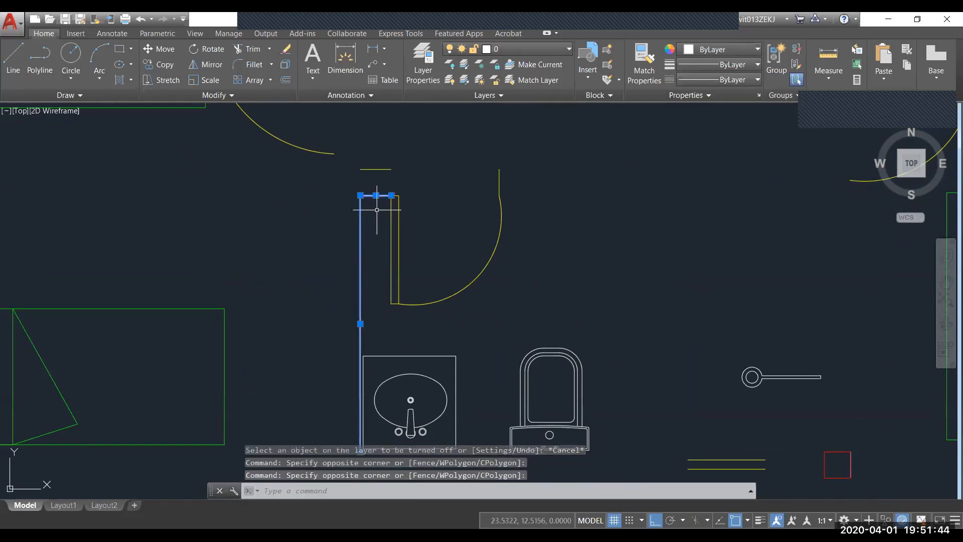
pyautogui.scroll(-4, 376, 209)
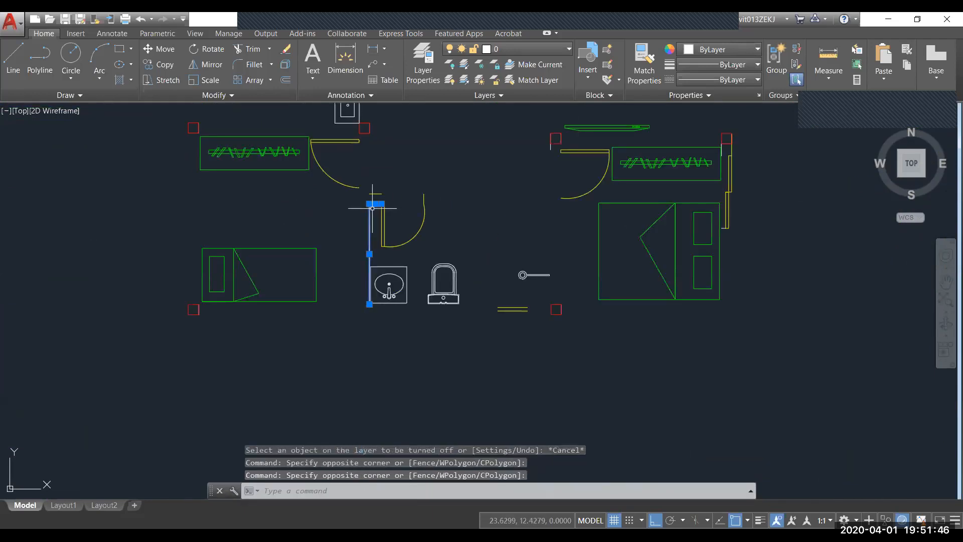
pyautogui.scroll(-2, 376, 275)
pyautogui.scroll(-2, 370, 312)
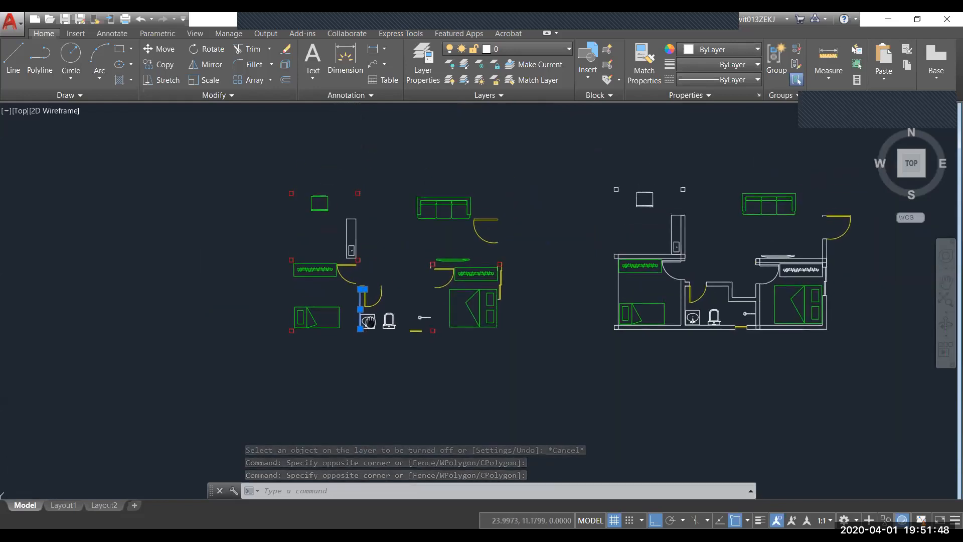
# Clear the selection and undo the recent view changes and the last LAYOFF
pyautogui.press('Escape')
pyautogui.hotkey('ctrl', 'z')
pyautogui.hotkey('ctrl', 'z')
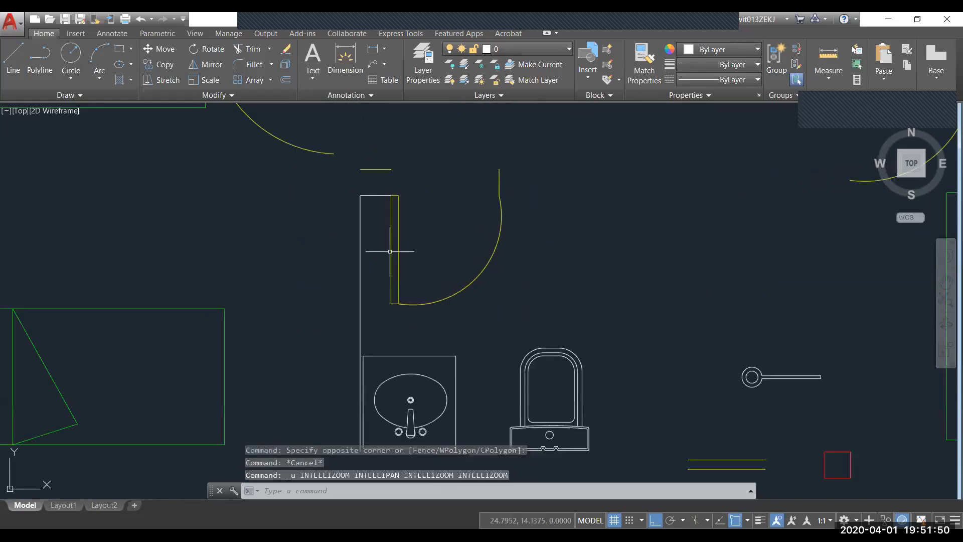
# Turn off the PAREDE layer with LAYOFF by picking the first plan's upper wall line above the sofa
pyautogui.click(397, 178)
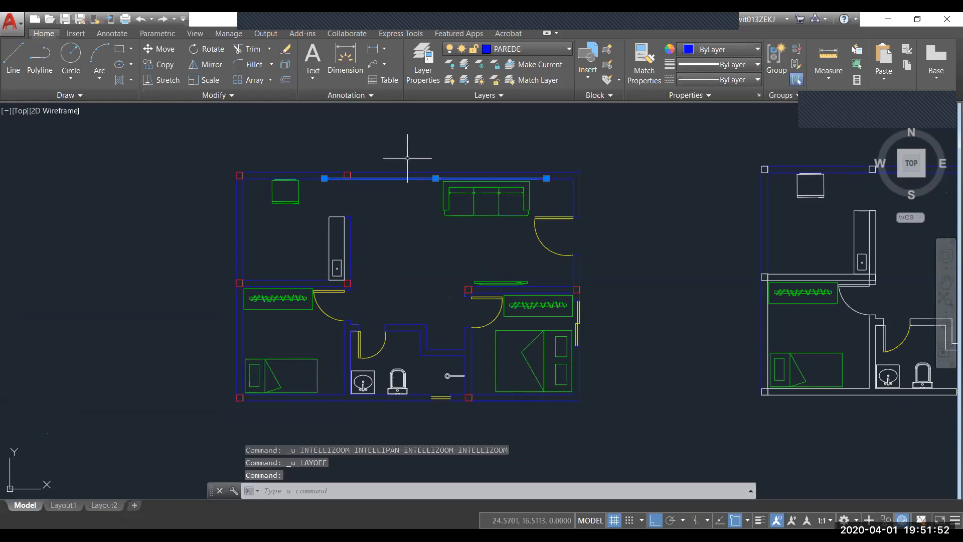
pyautogui.click(451, 67)
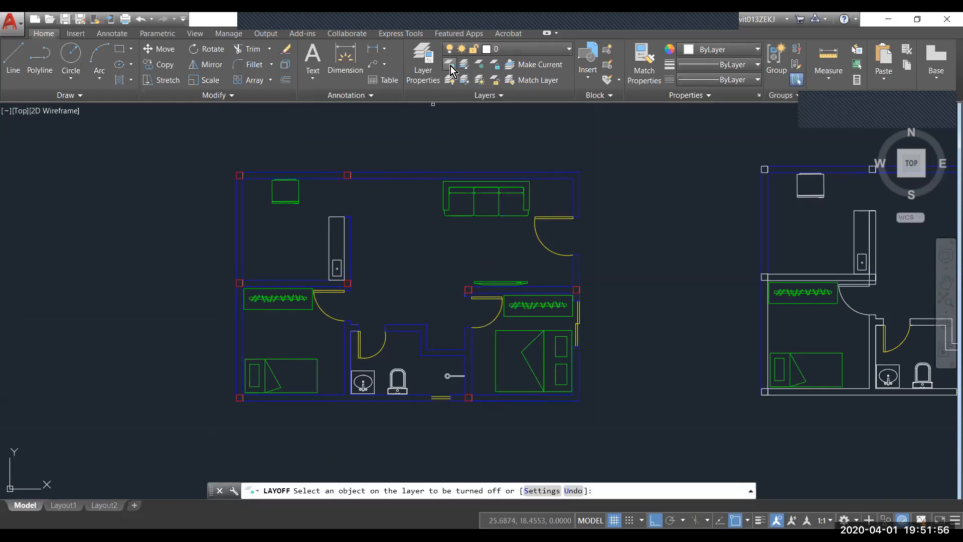
pyautogui.click(416, 171)
pyautogui.click(417, 173)
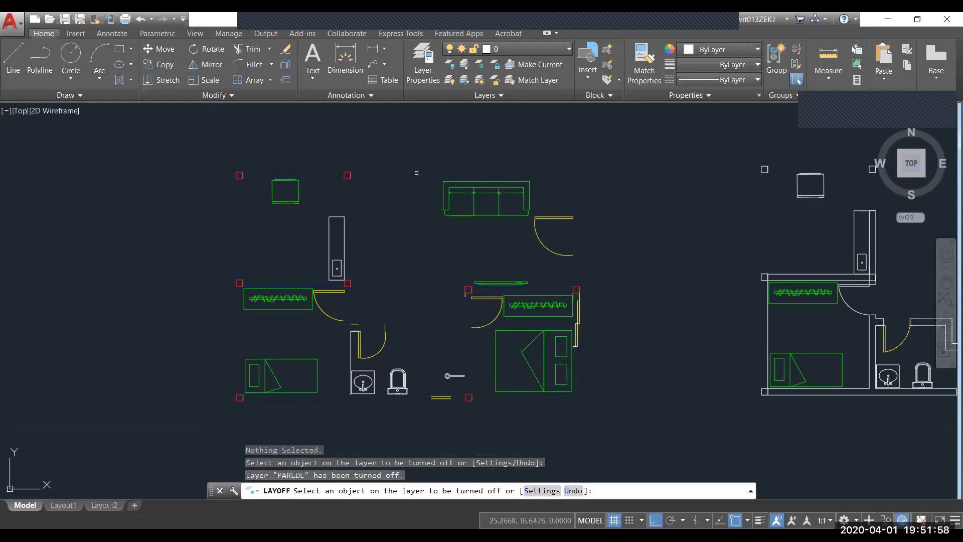
# Pick the entrance door as the next LAYOFF object and accept turning off the current layer 0
pyautogui.click(537, 232)
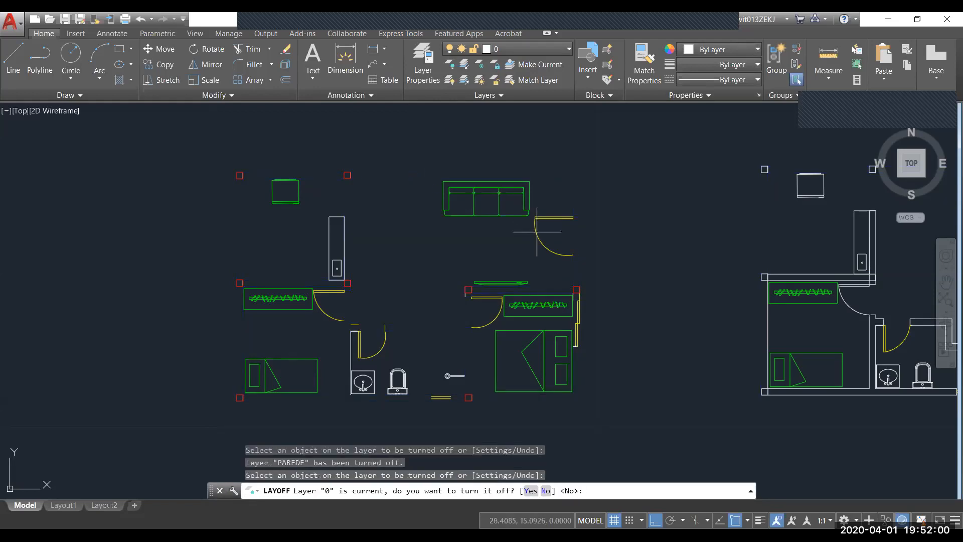
pyautogui.write('y')
pyautogui.press('Return')
pyautogui.click(535, 232)
pyautogui.click(535, 231)
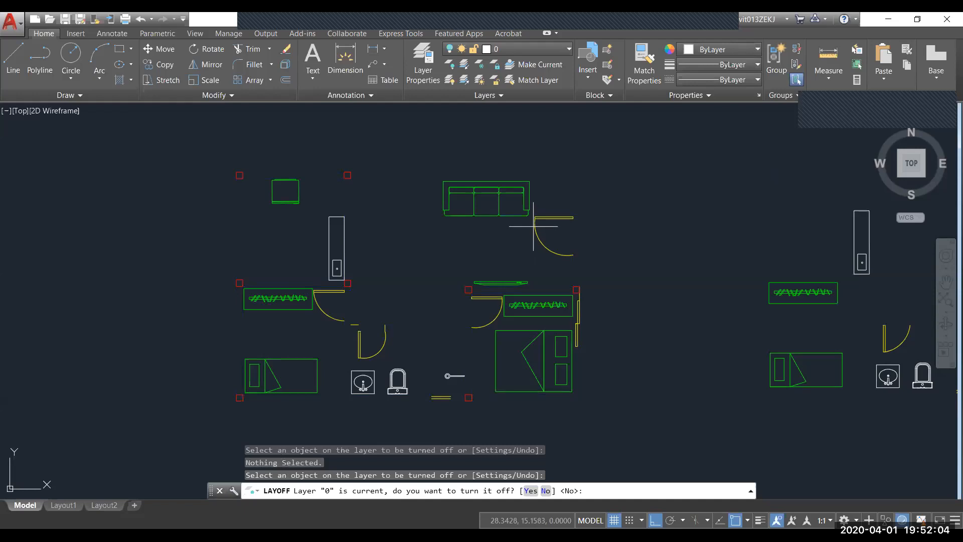
# Turn all layers back on so both apartment plans are fully displayed
pyautogui.click(449, 82)
pyautogui.scroll(-2, 435, 272)
pyautogui.moveTo(534, 289); pyautogui.dragTo(447, 277, button='middle')
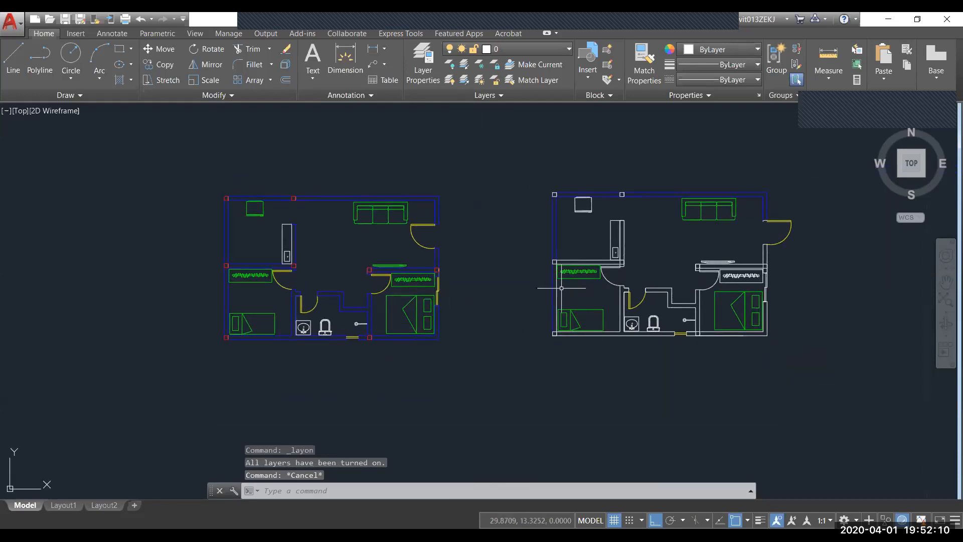
pyautogui.click(514, 154)
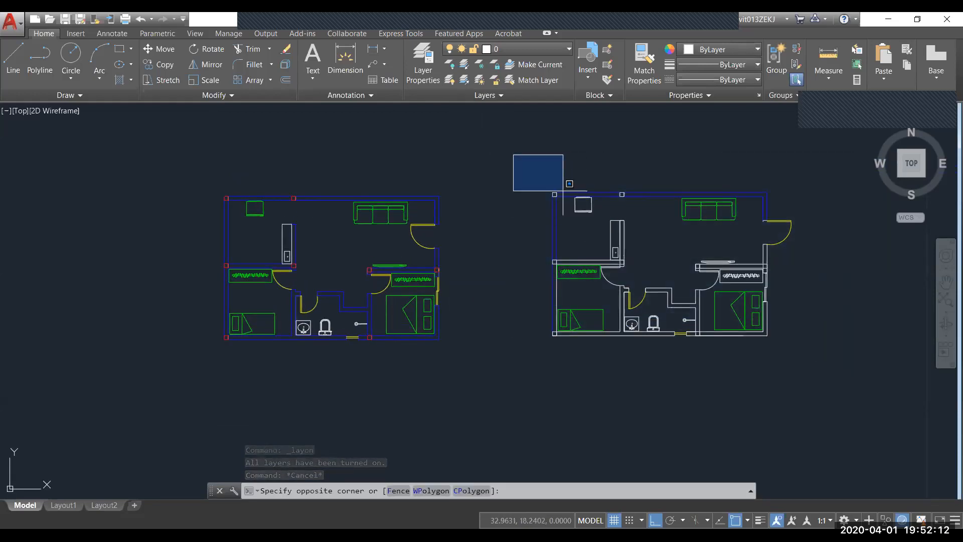
pyautogui.click(562, 190)
pyautogui.scroll(2, 377, 226)
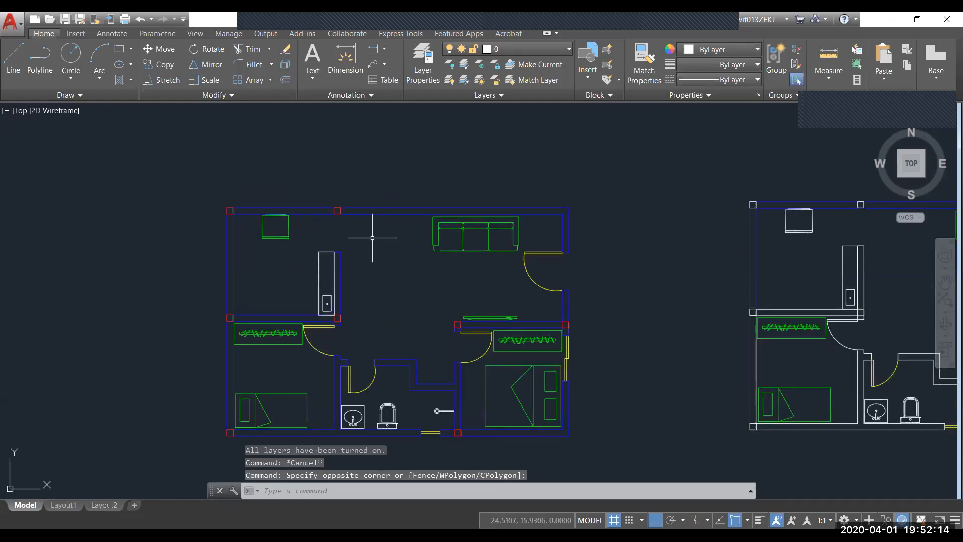
pyautogui.write("'")
pyautogui.press('Escape')
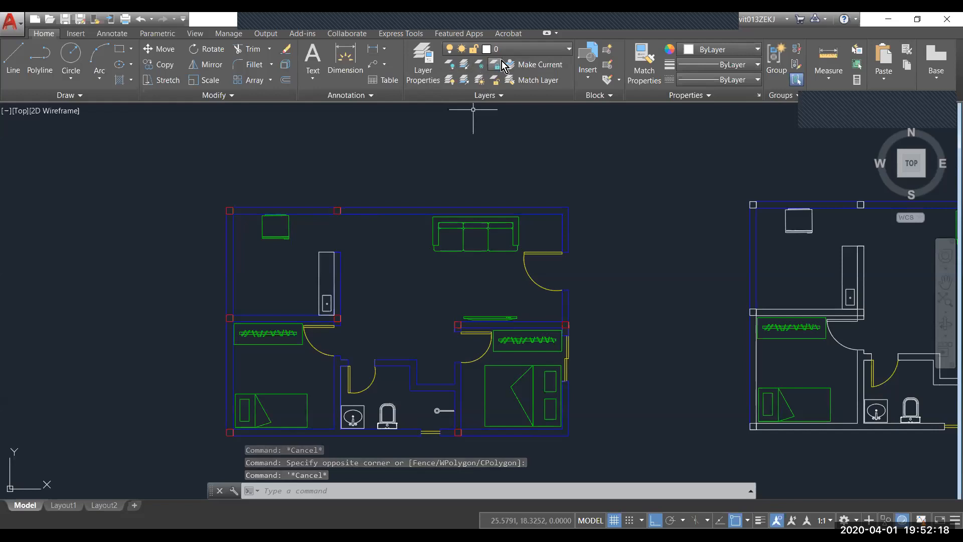
# Turn off the PAREDE layer with LAYOFF by picking the upper bathroom wall, and turn all layers back on
pyautogui.click(451, 69)
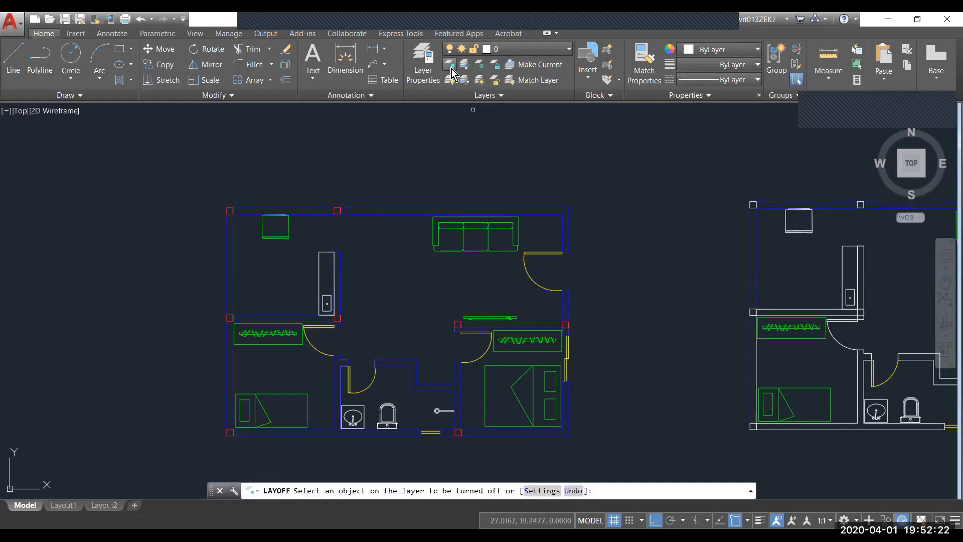
pyautogui.click(451, 68)
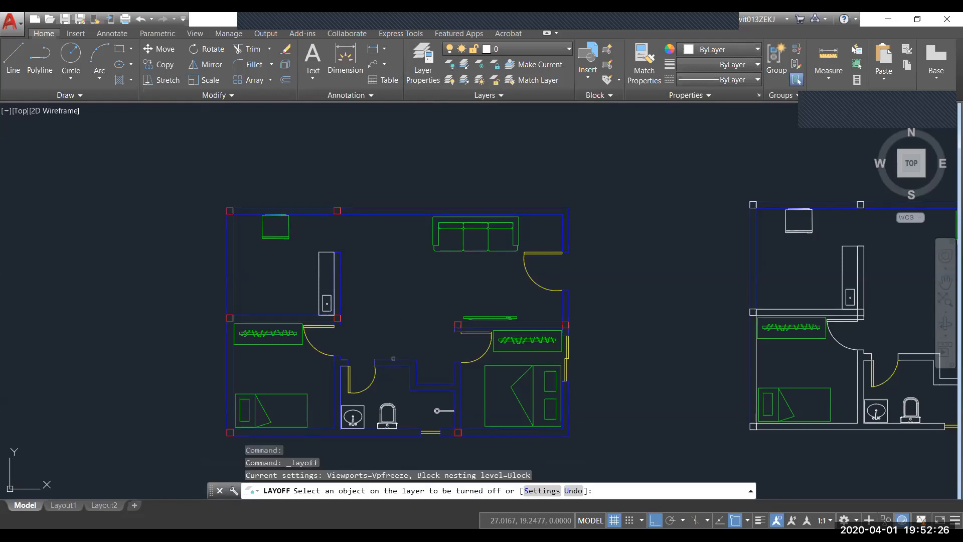
pyautogui.click(393, 358)
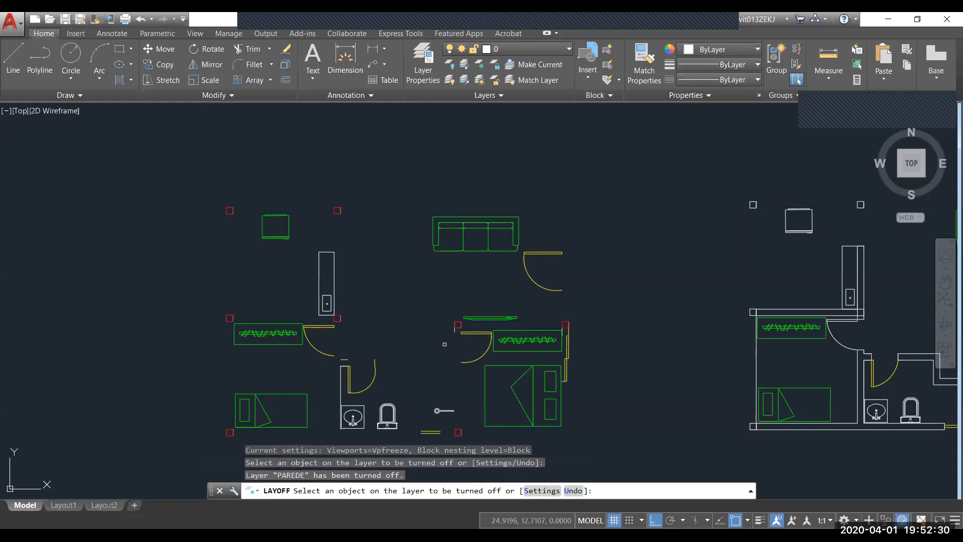
pyautogui.click(450, 80)
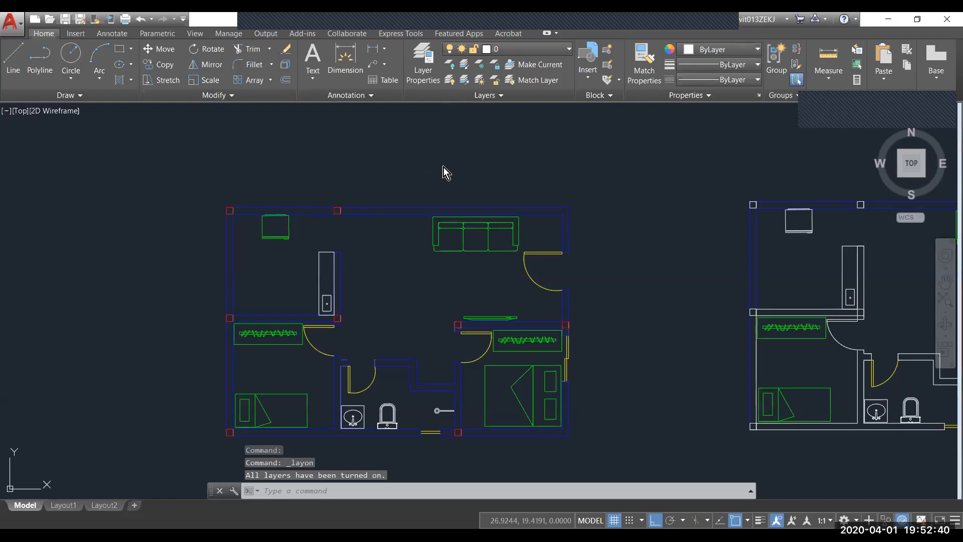
pyautogui.hotkey('alt', 'Tab')
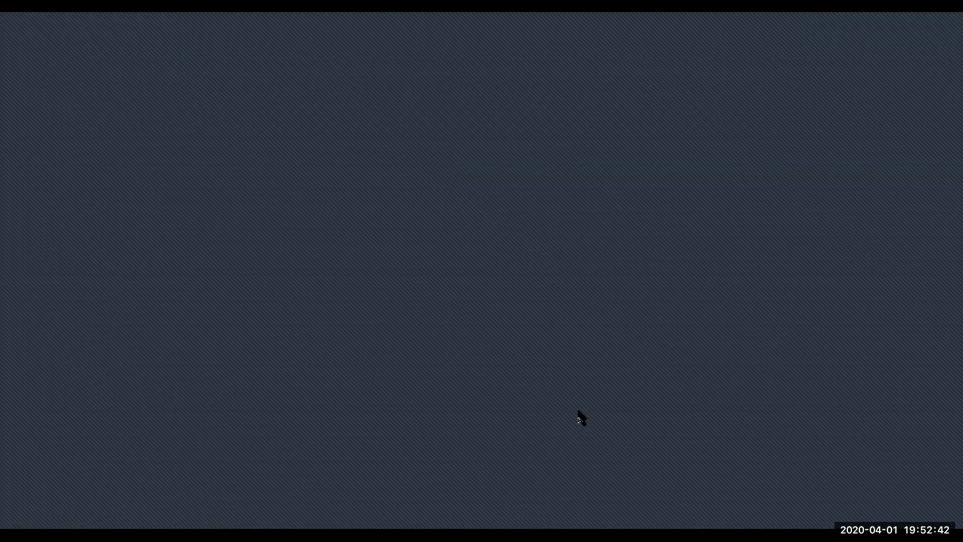
pyautogui.click(625, 511)
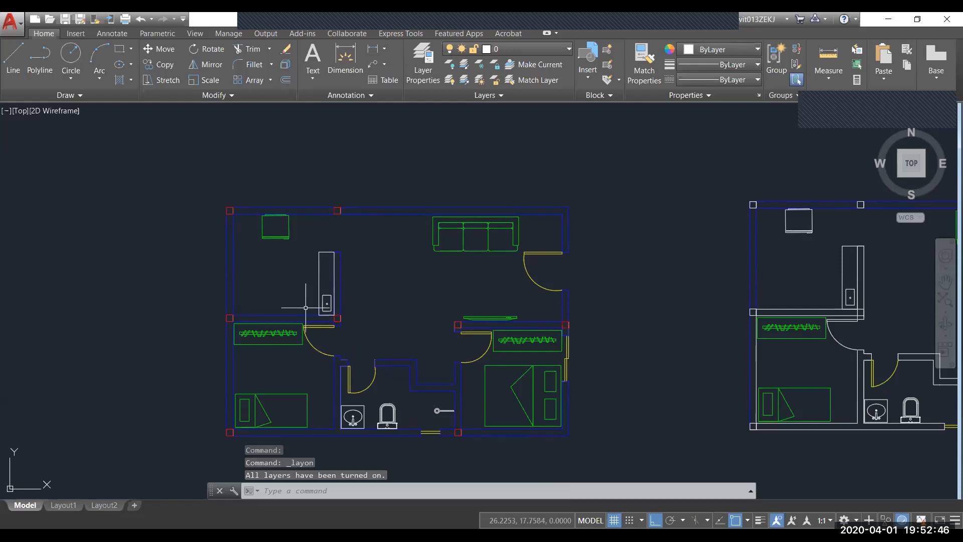
# Select the toilet, the shower and the kitchen counter one after another to check which layer they are on
pyautogui.scroll(-3, 308, 311)
pyautogui.scroll(3, 366, 358)
pyautogui.click(356, 405)
pyautogui.press('Escape')
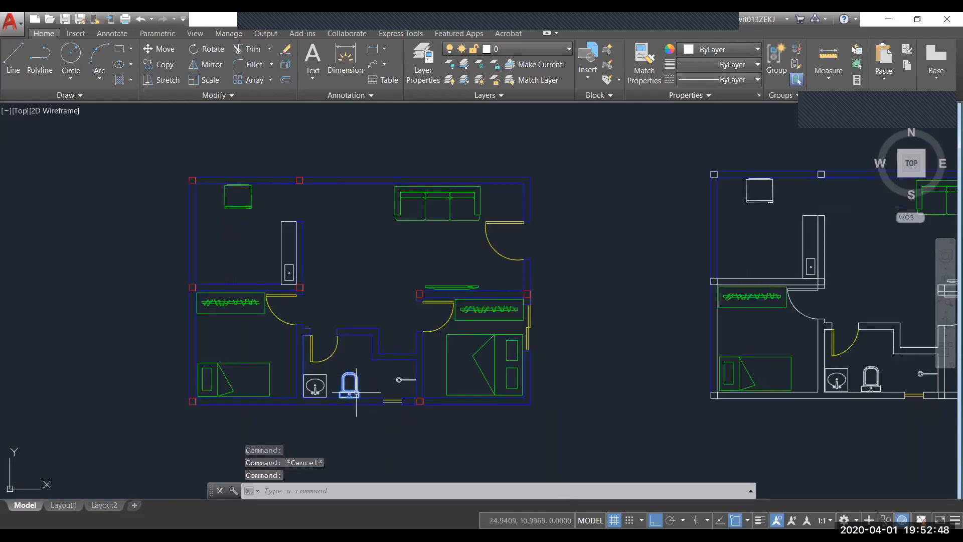
pyautogui.press('Escape')
pyautogui.click(398, 380)
pyautogui.press('Escape')
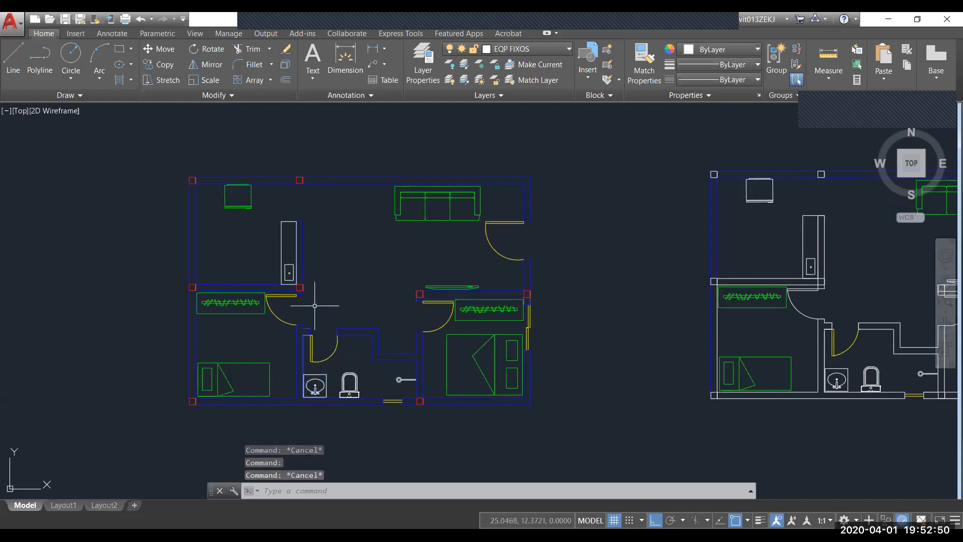
pyautogui.click(293, 274)
pyautogui.press('Escape')
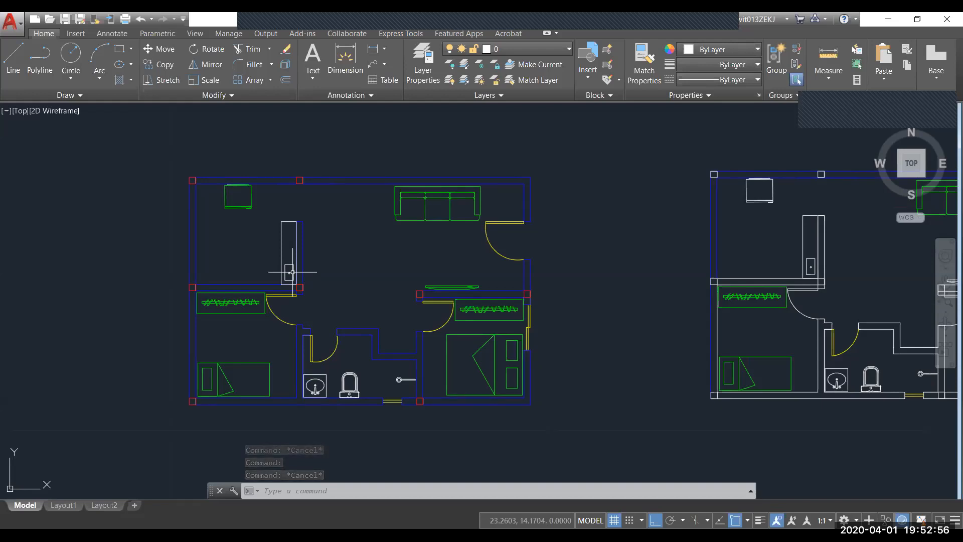
# Select the kitchen counter and set the EQP FIXOS layer's colour to grey, index 8
pyautogui.click(289, 246)
pyautogui.click(264, 230)
pyautogui.click(545, 49)
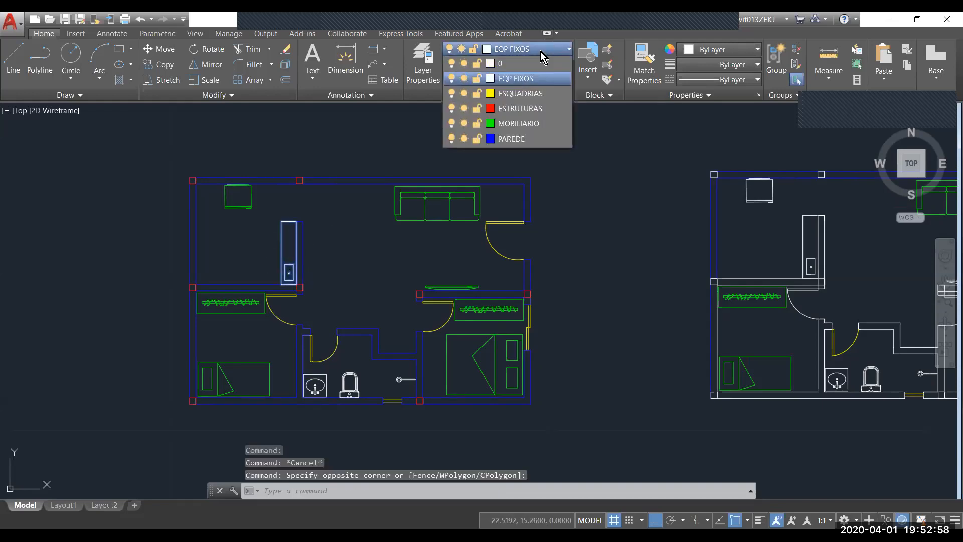
pyautogui.click(490, 79)
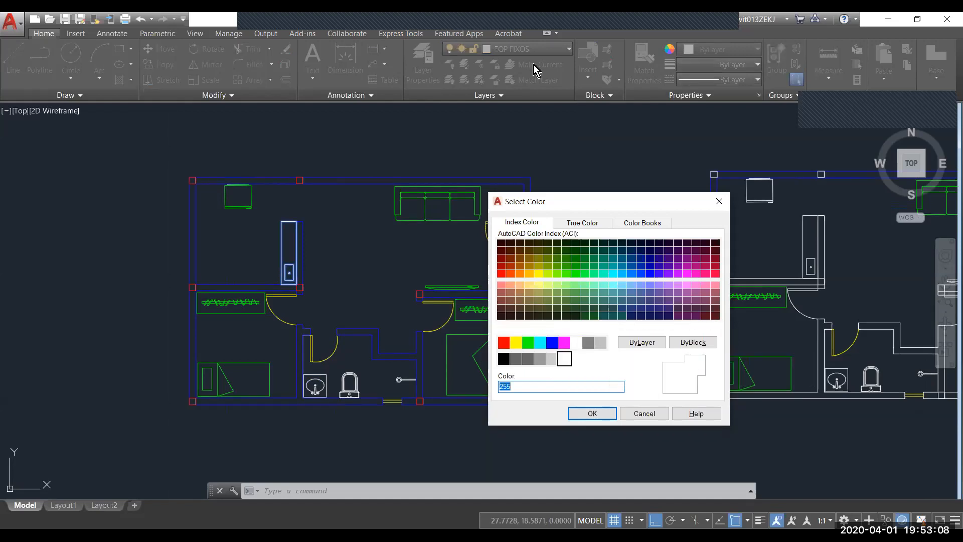
pyautogui.press('Escape')
pyautogui.click(507, 49)
pyautogui.click(490, 80)
pyautogui.click(593, 417)
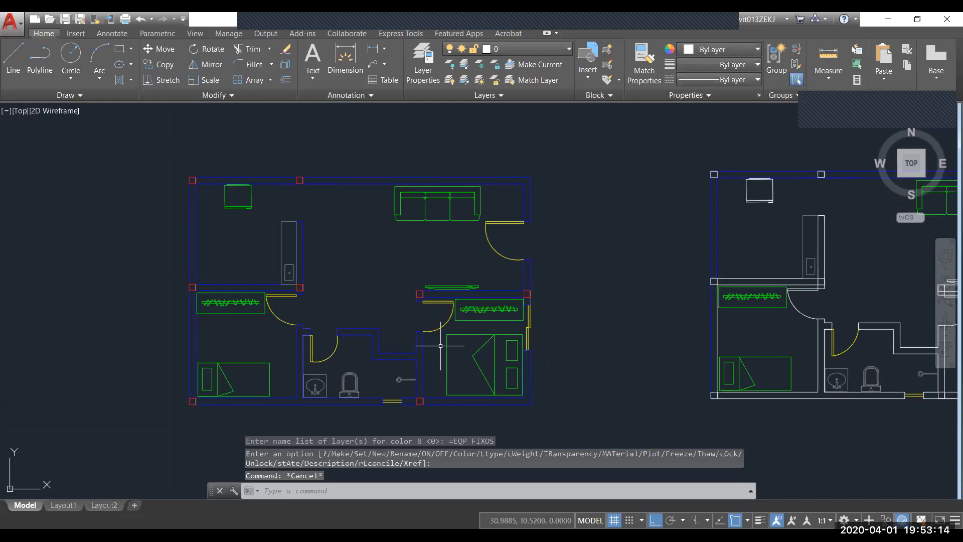
# Select the toilet and set the EQP FIXOS layer's colour to red, index 1
pyautogui.click(371, 389)
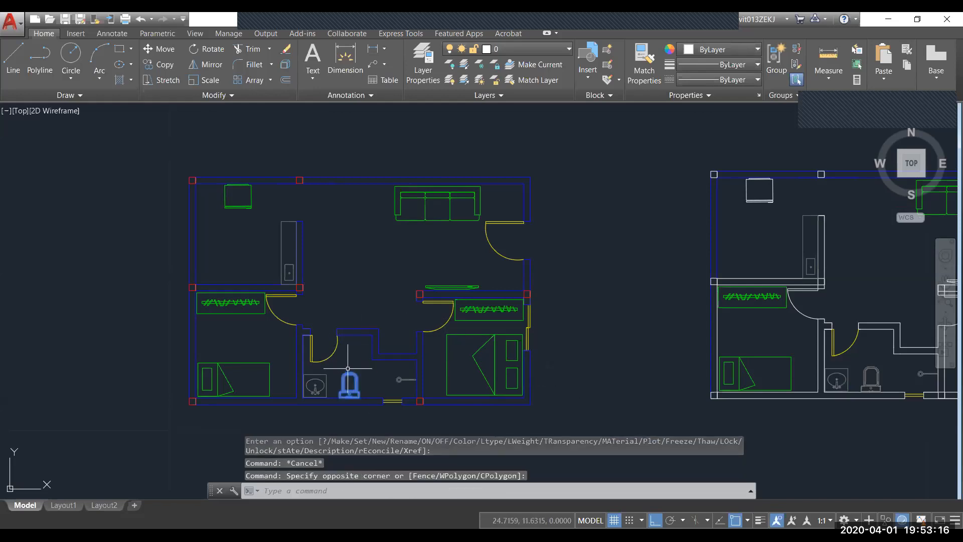
pyautogui.click(516, 53)
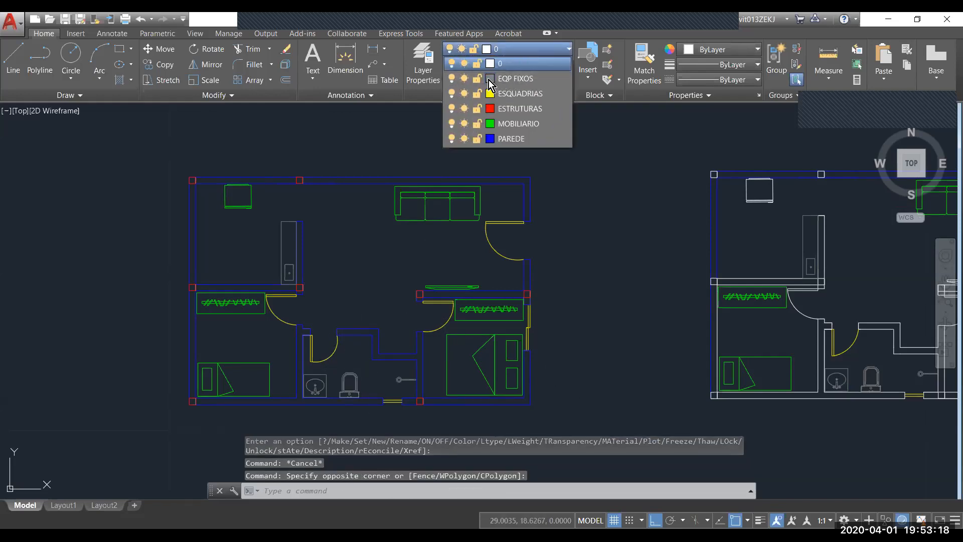
pyautogui.click(490, 80)
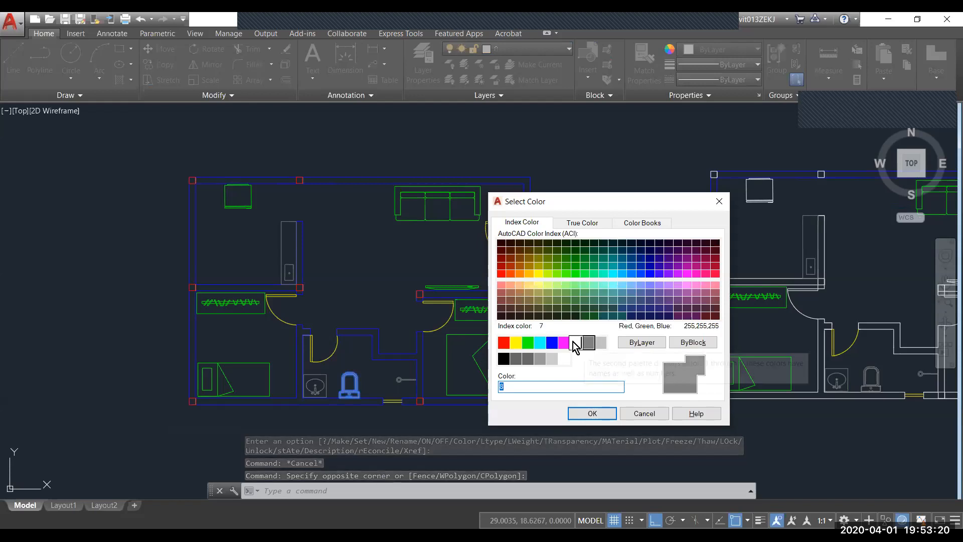
pyautogui.click(503, 343)
pyautogui.click(592, 415)
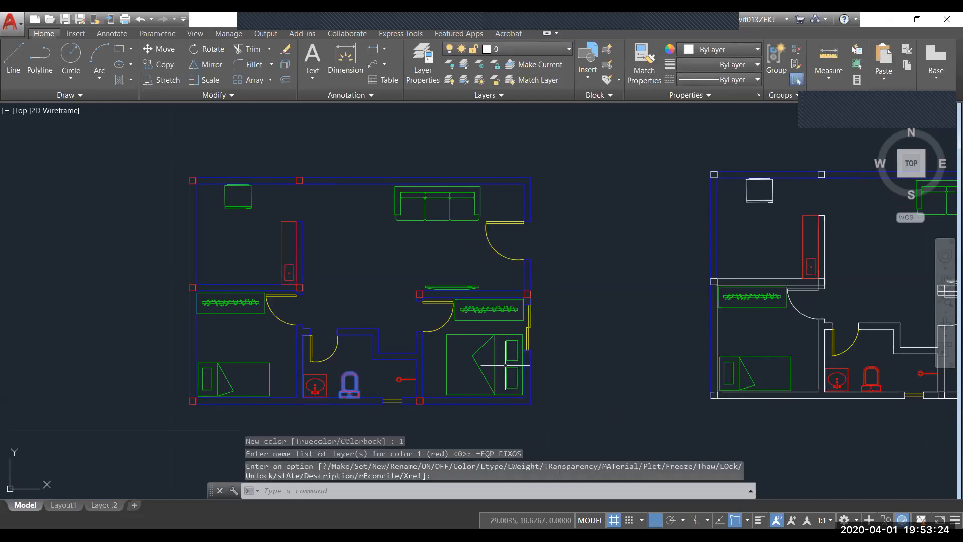
pyautogui.press('Escape')
pyautogui.press('Escape')
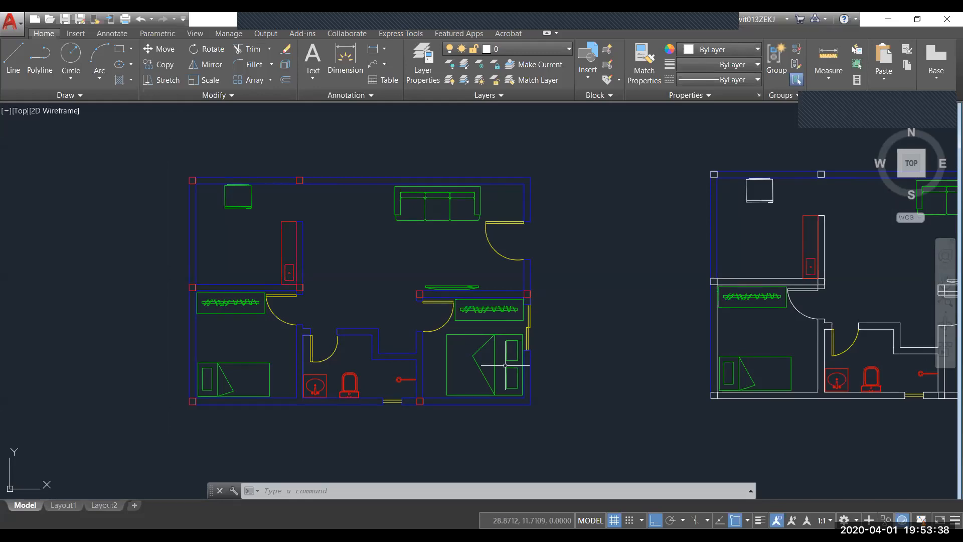
# Run LAYOFF on the toilet in the first plan's bathroom and accept turning off the current layer 0
pyautogui.write('LAYO')
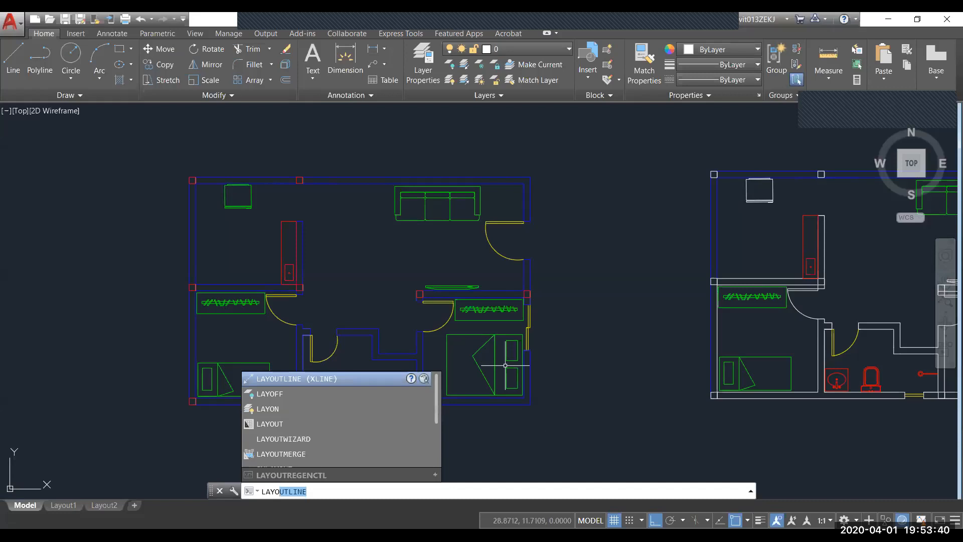
pyautogui.write('FF')
pyautogui.press('Return')
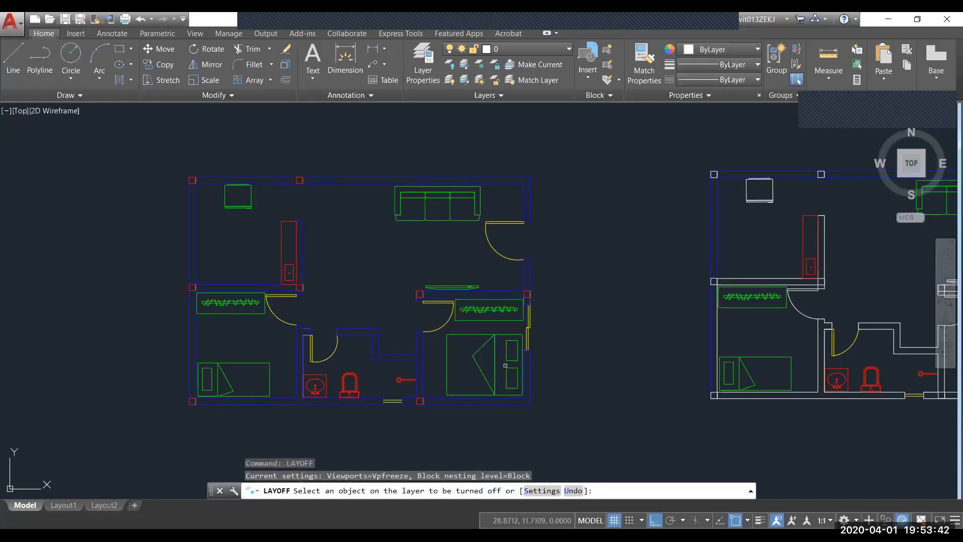
pyautogui.click(349, 373)
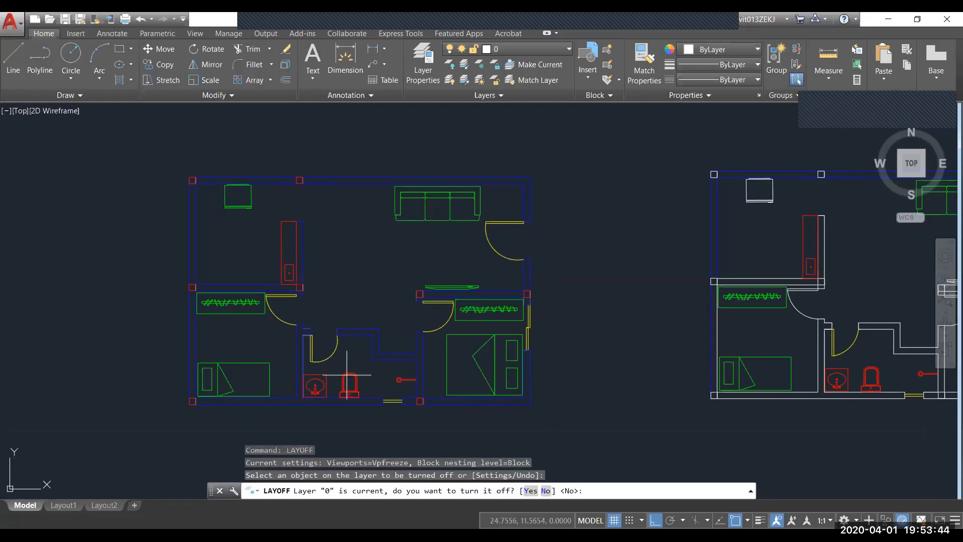
pyautogui.write('y')
pyautogui.press('Return')
pyautogui.click(350, 374)
pyautogui.press('Escape')
pyautogui.click(347, 375)
pyautogui.click(342, 376)
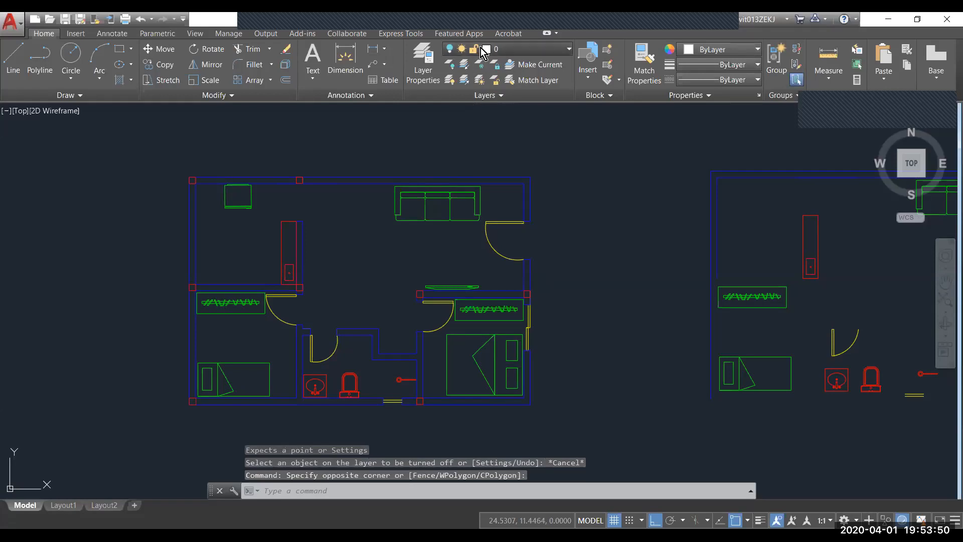
# Turn off the EQP FIXOS layer to hide the bathroom fixtures and kitchen counter
pyautogui.click(507, 49)
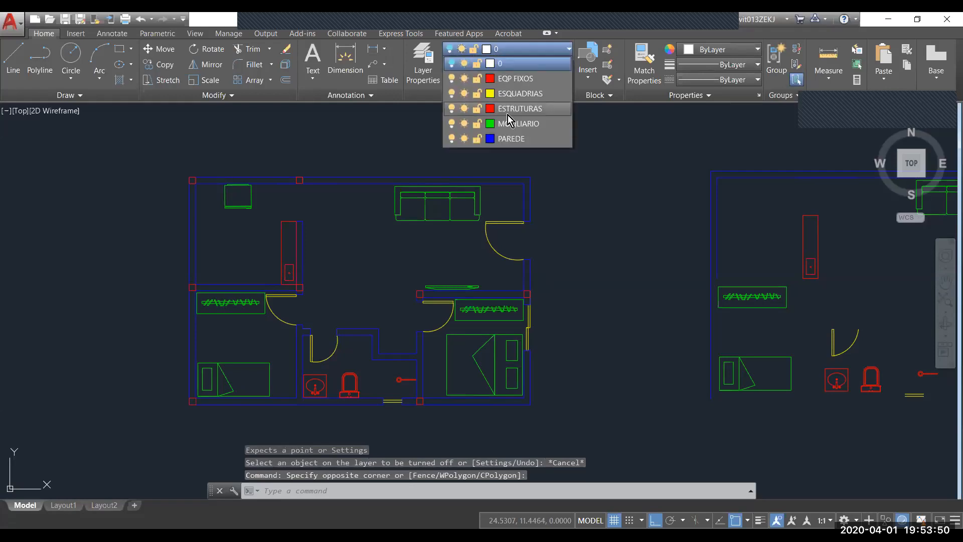
pyautogui.click(452, 79)
pyautogui.click(373, 129)
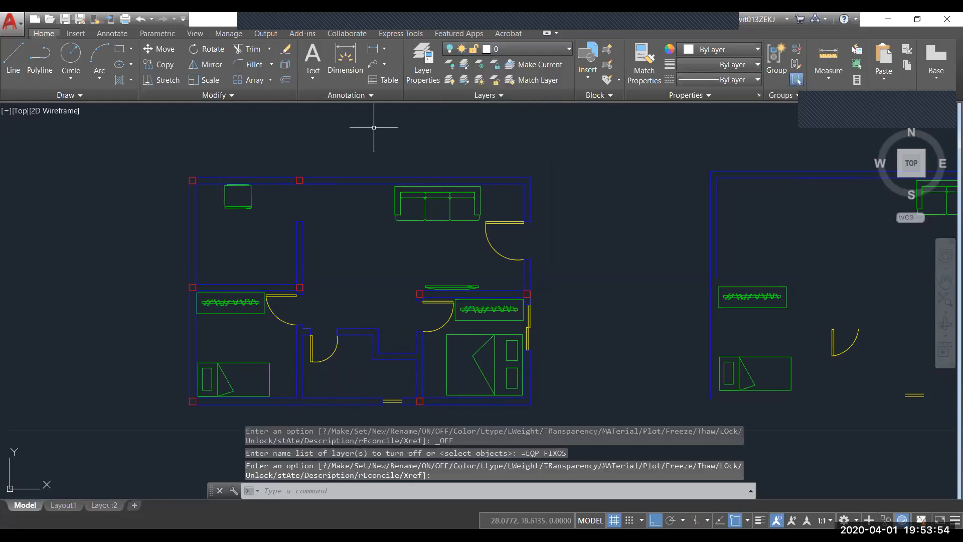
pyautogui.press('Escape')
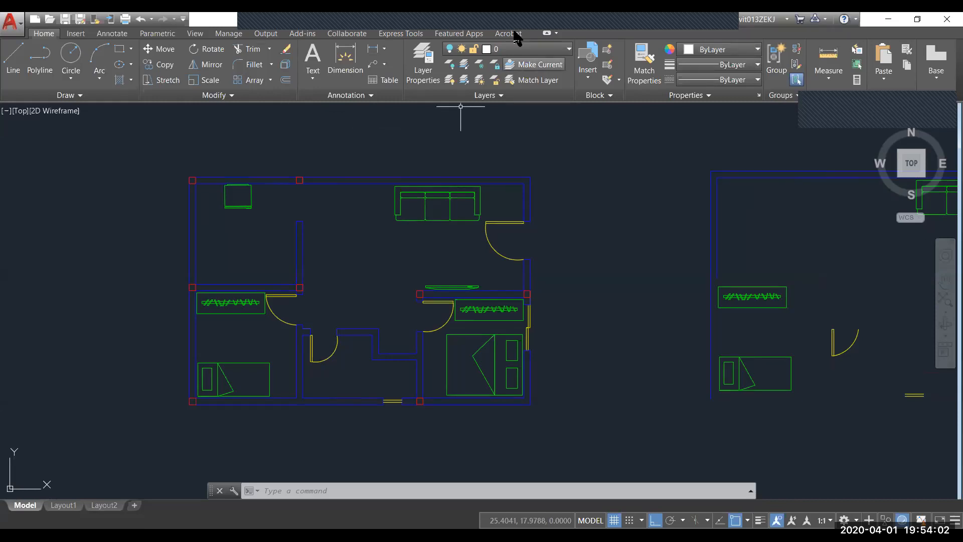
# Turn the EQP FIXOS layer and layer 0 back on in the floor plan
pyautogui.click(482, 48)
pyautogui.click(451, 63)
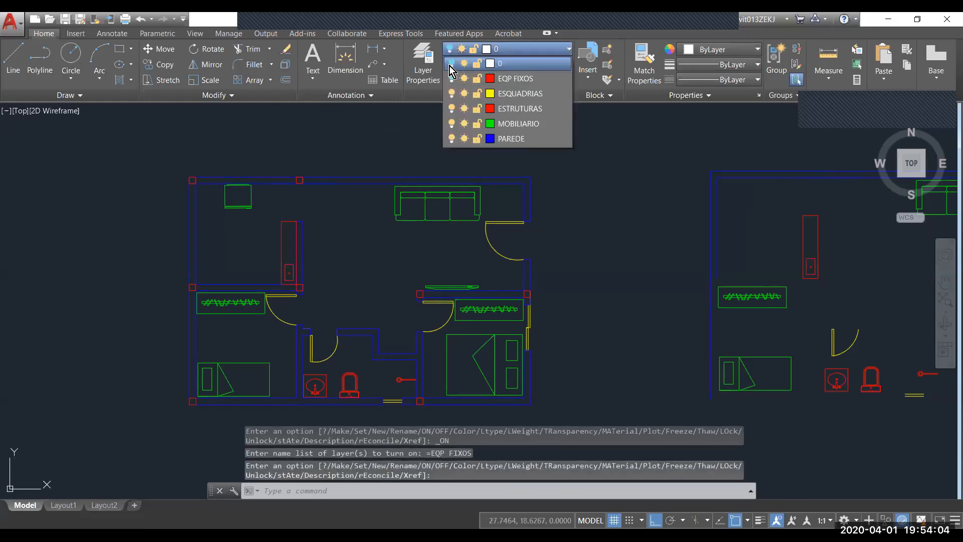
pyautogui.click(340, 137)
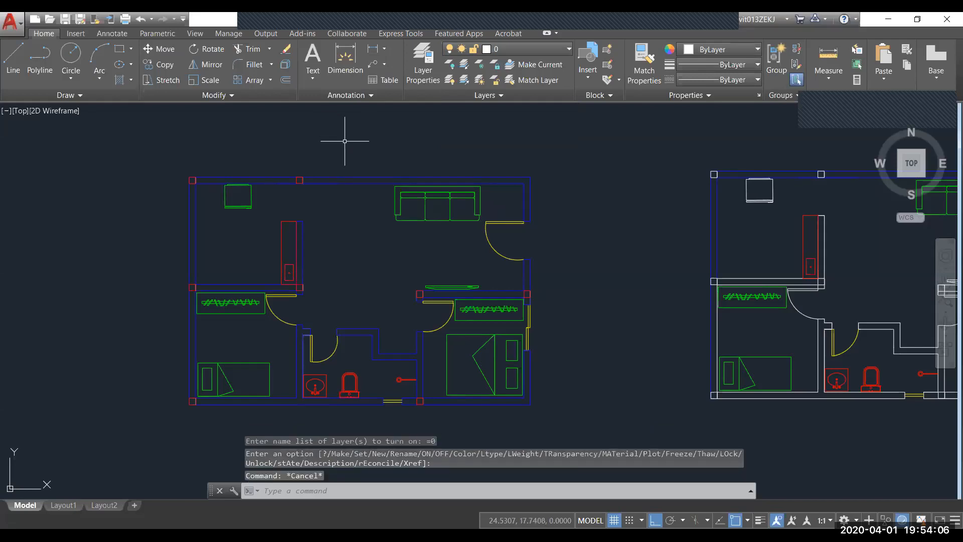
# Switch to the open template drawing and examine its ASBEA architecture layer naming legend
pyautogui.hotkey('ctrl', 'Tab')
pyautogui.hotkey('ctrl', 'Tab')
pyautogui.hotkey('ctrl', 'Tab')
pyautogui.hotkey('ctrl', 'Tab')
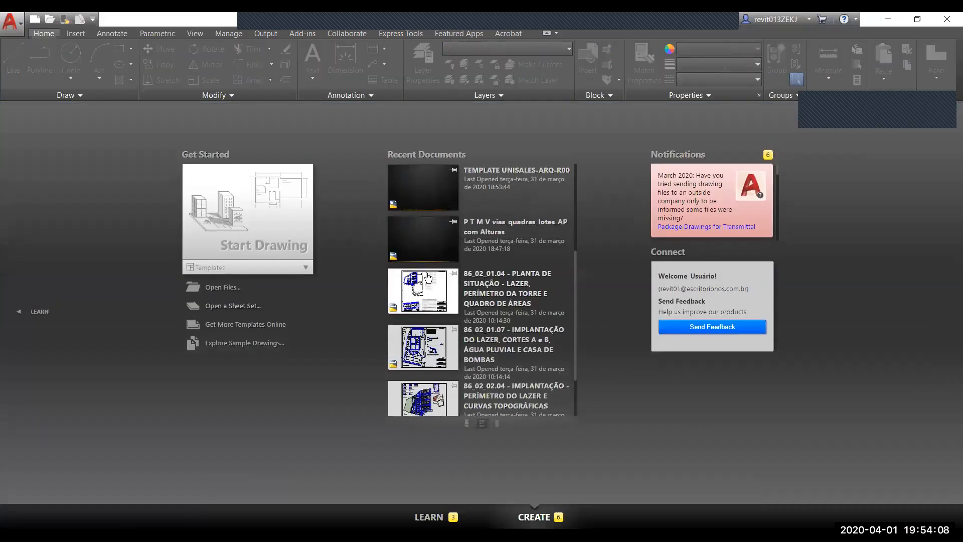
pyautogui.hotkey('ctrl', 'Tab')
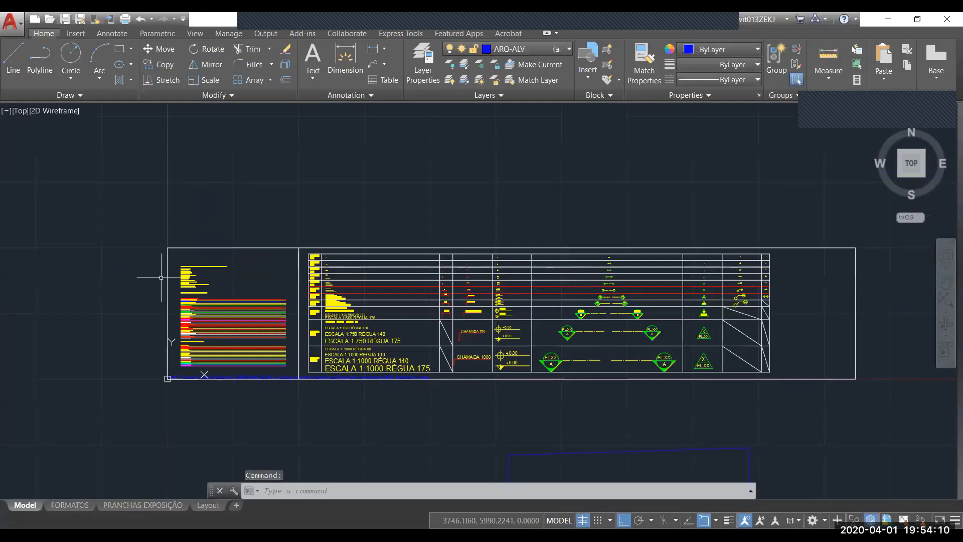
pyautogui.scroll(4, 191, 274)
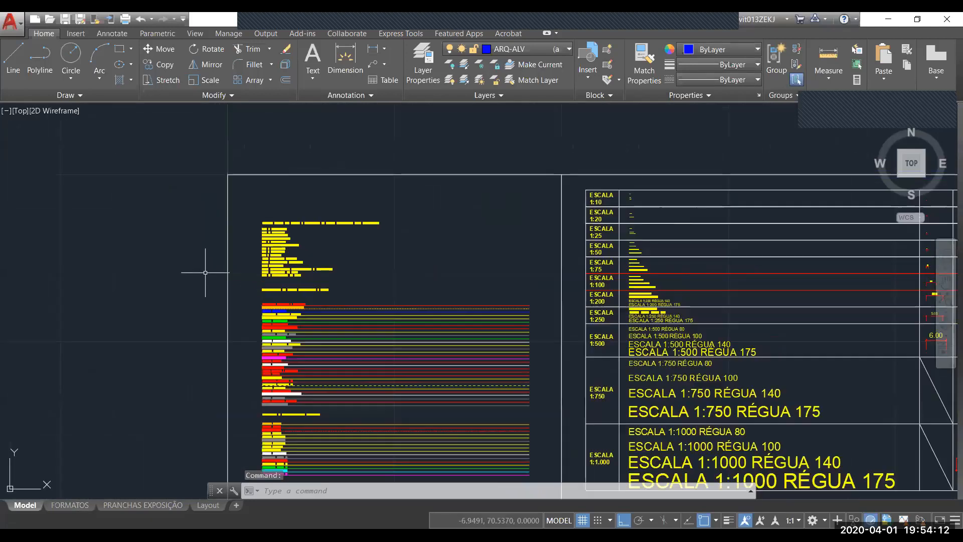
pyautogui.scroll(2, 287, 314)
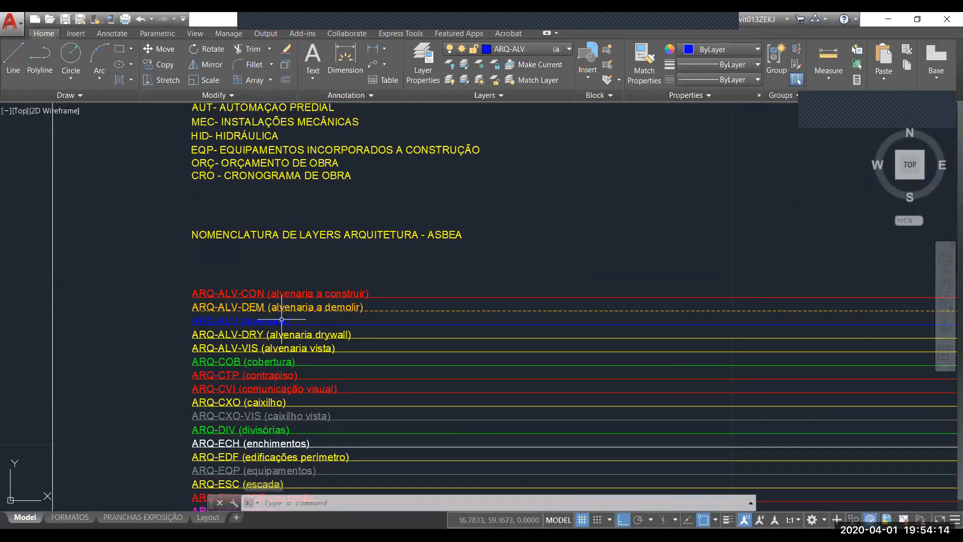
# Review the template's list of ARQ layers against the naming legend without picking a layer
pyautogui.click(533, 50)
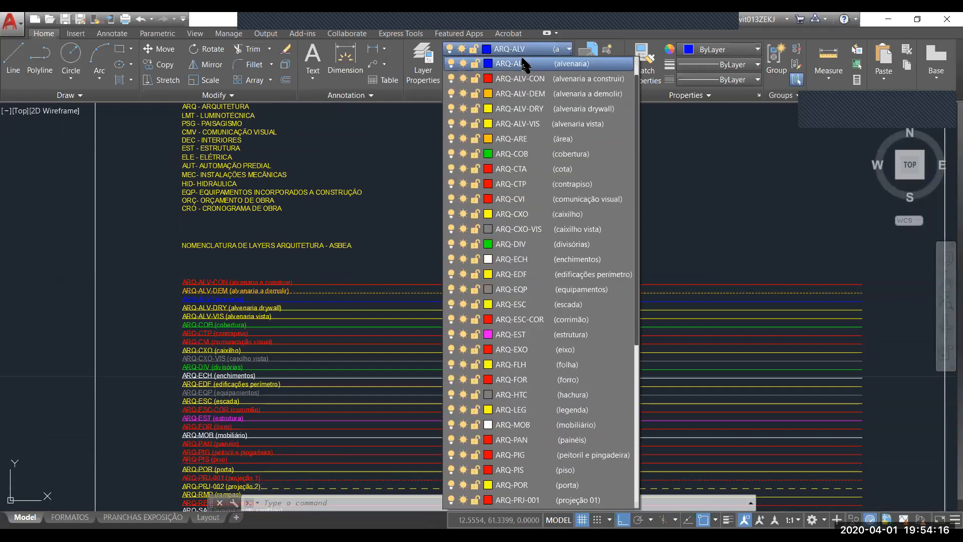
pyautogui.scroll(1, 509, 151)
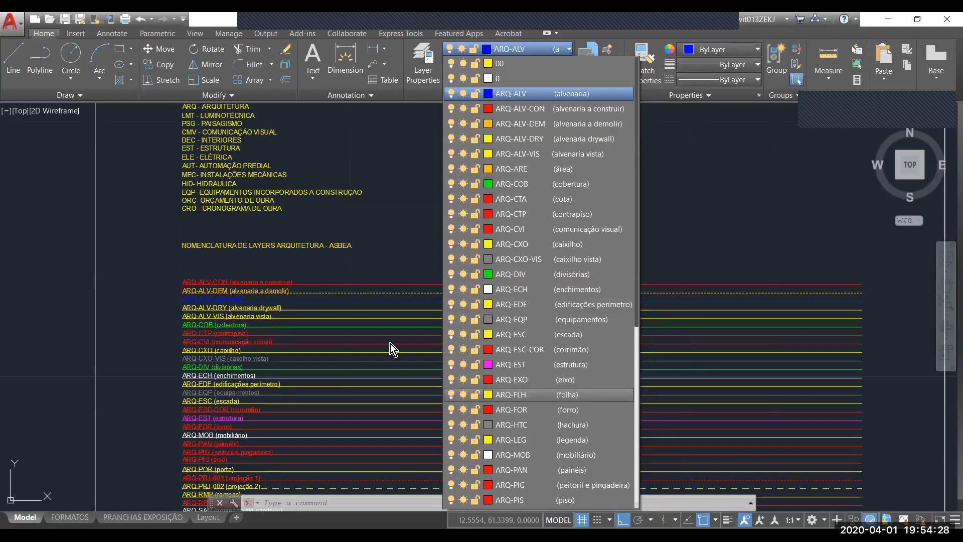
pyautogui.click(386, 267)
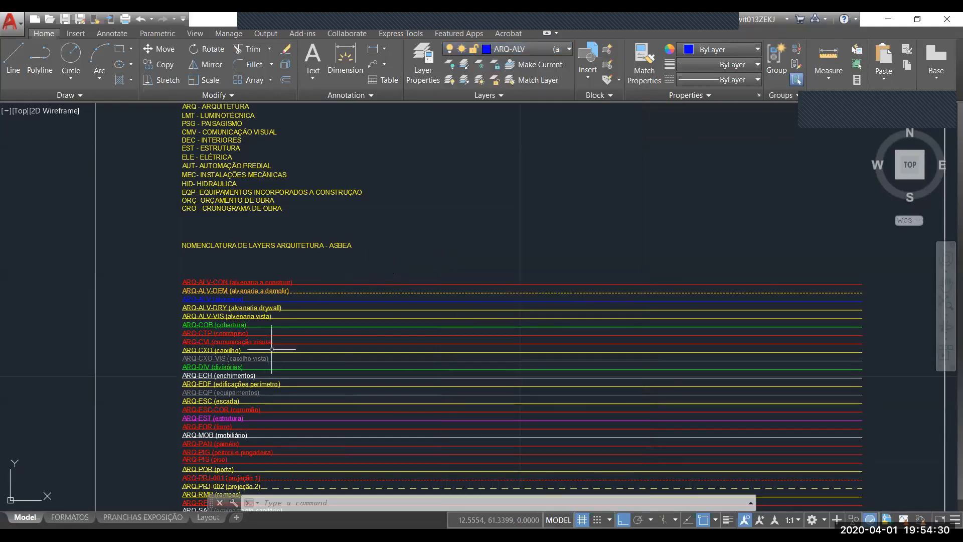
pyautogui.scroll(-2, 292, 338)
pyautogui.press('Escape')
pyautogui.press('Escape')
pyautogui.press('Escape')
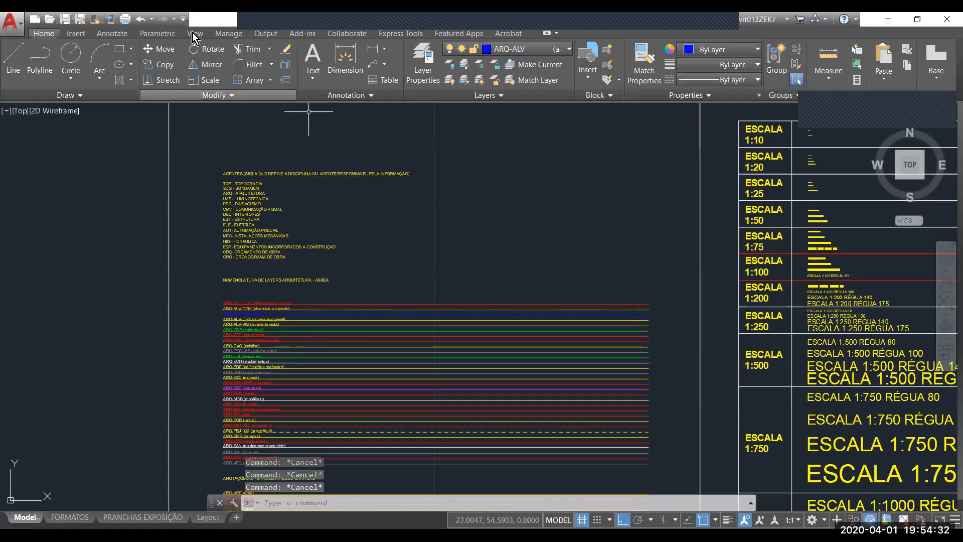
pyautogui.scroll(-4, 377, 301)
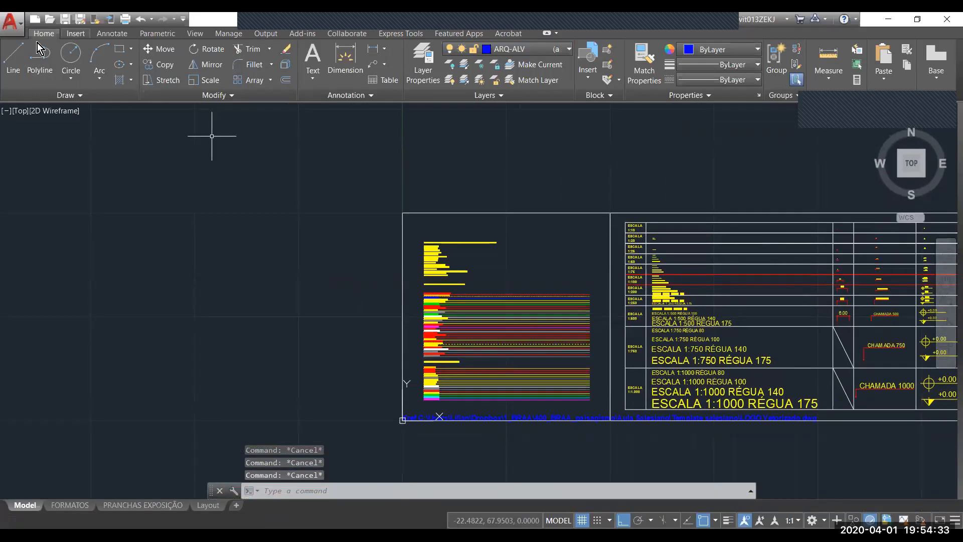
# Make ARQ-ALV-DRY the current layer and draw a rough L-shaped double-line wall in the empty area beside the template legend
pyautogui.click(13, 56)
pyautogui.click(496, 52)
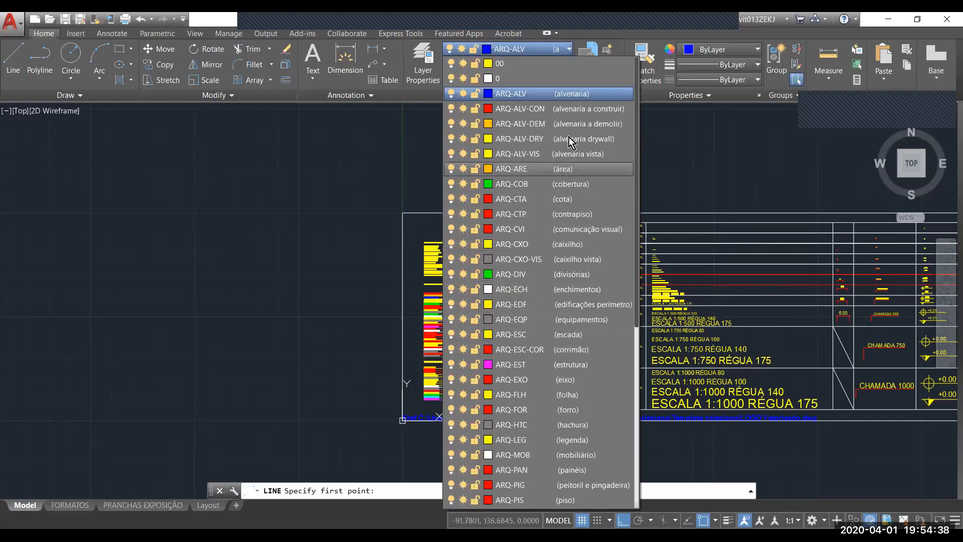
pyautogui.click(505, 143)
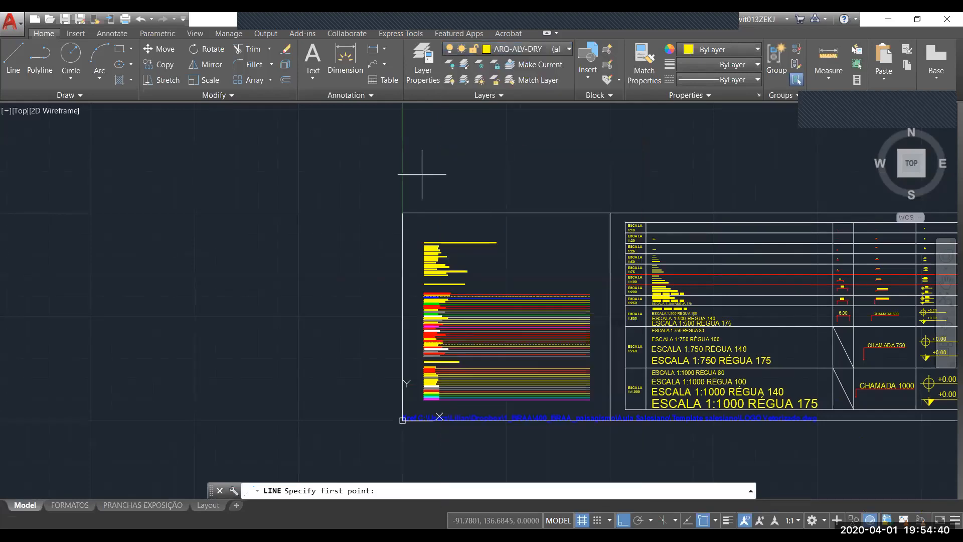
pyautogui.click(224, 256)
pyautogui.click(224, 193)
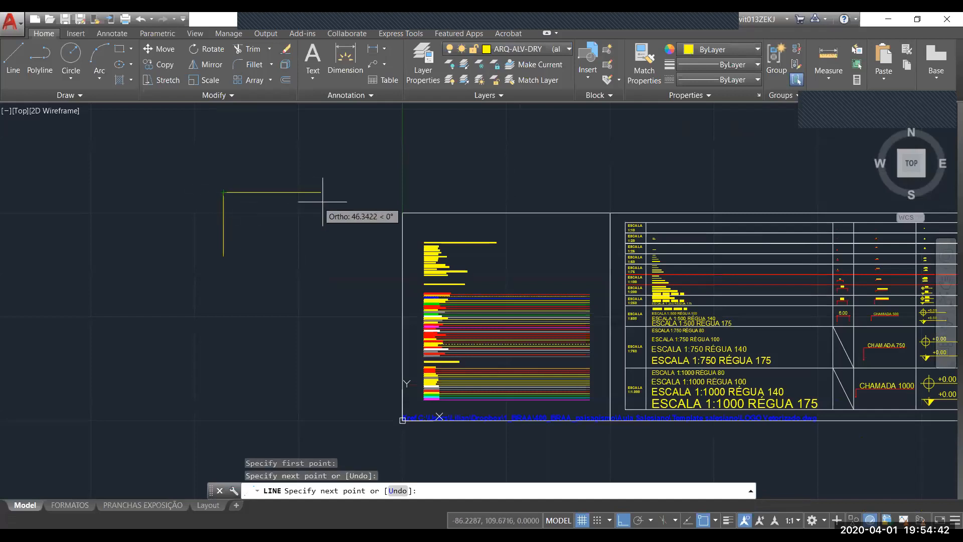
pyautogui.click(333, 193)
pyautogui.click(324, 307)
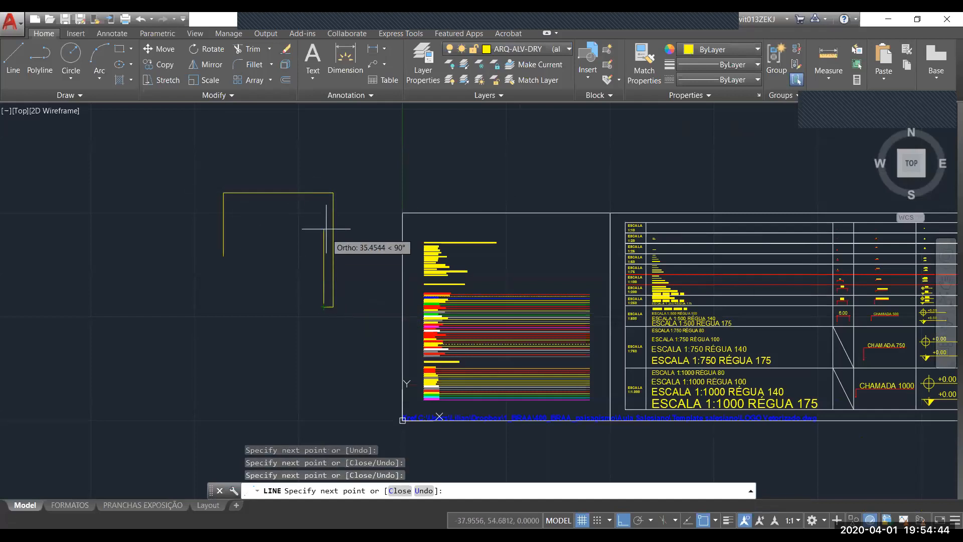
pyautogui.click(324, 204)
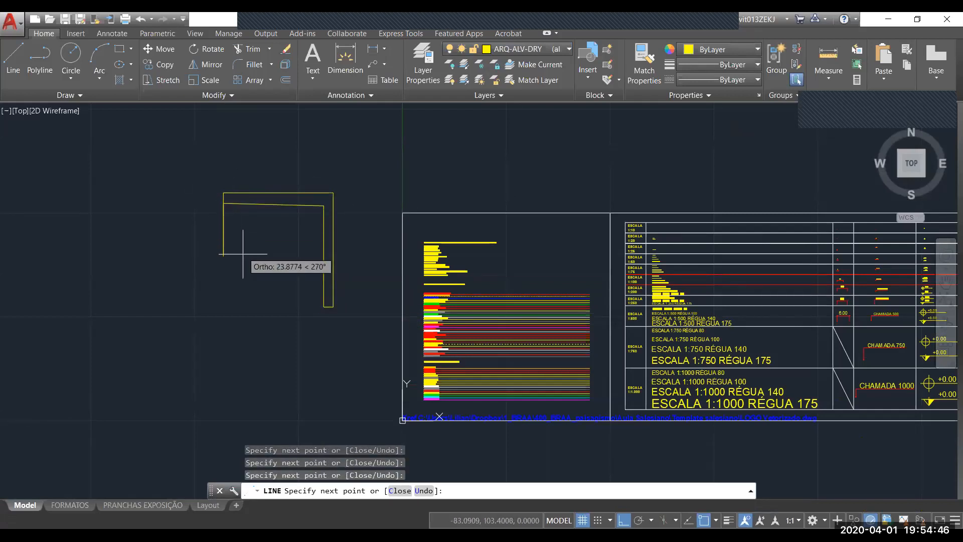
pyautogui.click(223, 203)
pyautogui.click(224, 203)
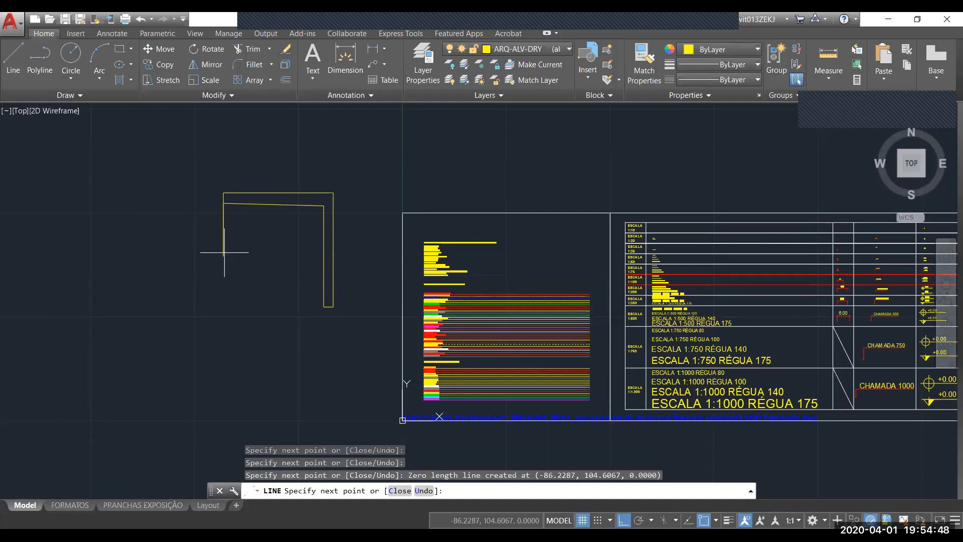
pyautogui.press('Escape')
# Erase all the trial wall lines drawn beside the template legend
pyautogui.click(363, 185)
pyautogui.click(244, 272)
pyautogui.press('Delete')
pyautogui.click(269, 274)
pyautogui.click(165, 191)
pyautogui.click(358, 331)
pyautogui.click(316, 284)
pyautogui.press('Delete')
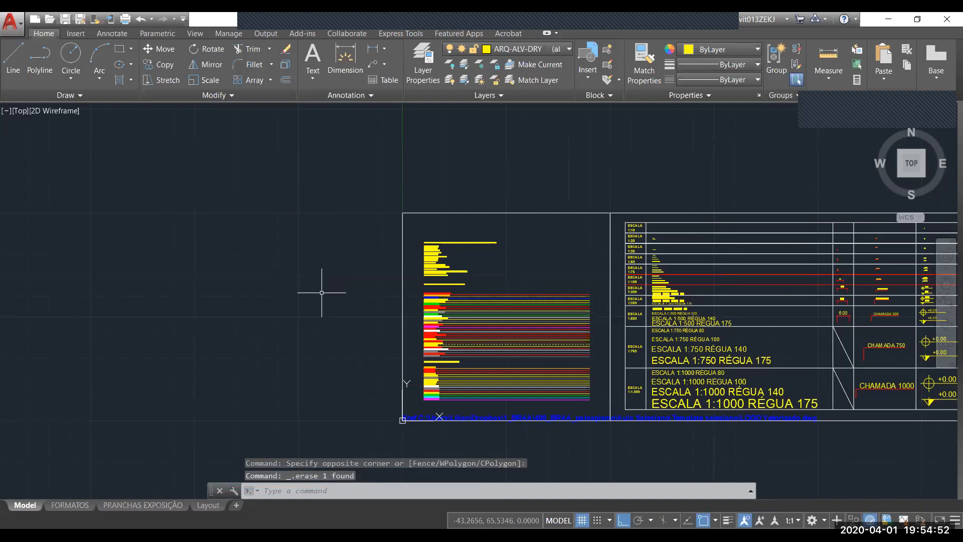
# Return to the floor plan drawing and check which layer the first plan's kitchen counter is assigned to
pyautogui.hotkey('ctrl', 'Tab')
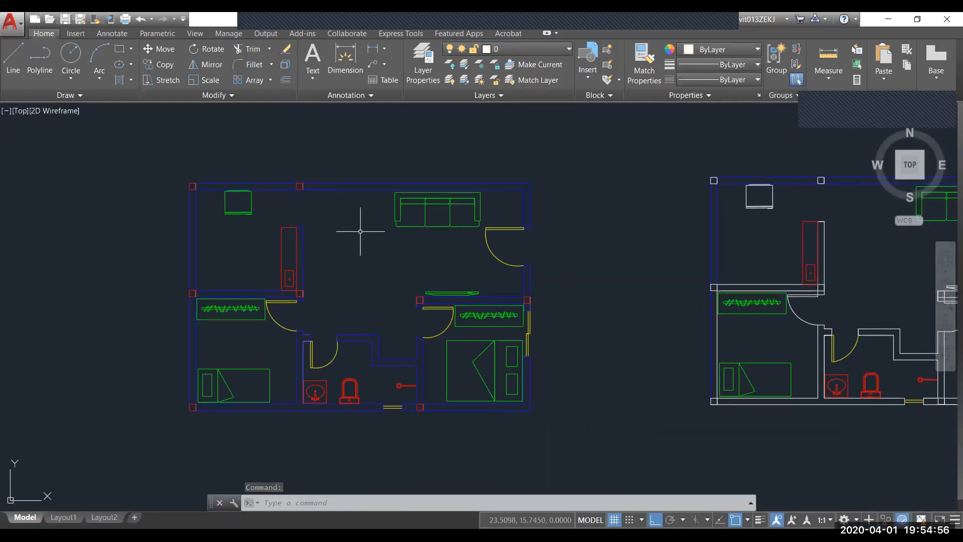
pyautogui.click(283, 266)
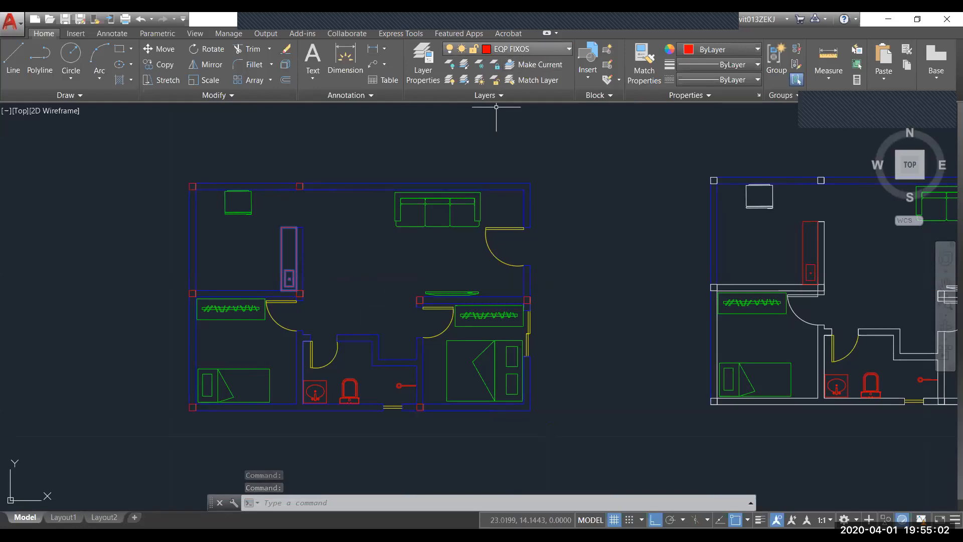
pyautogui.click(526, 53)
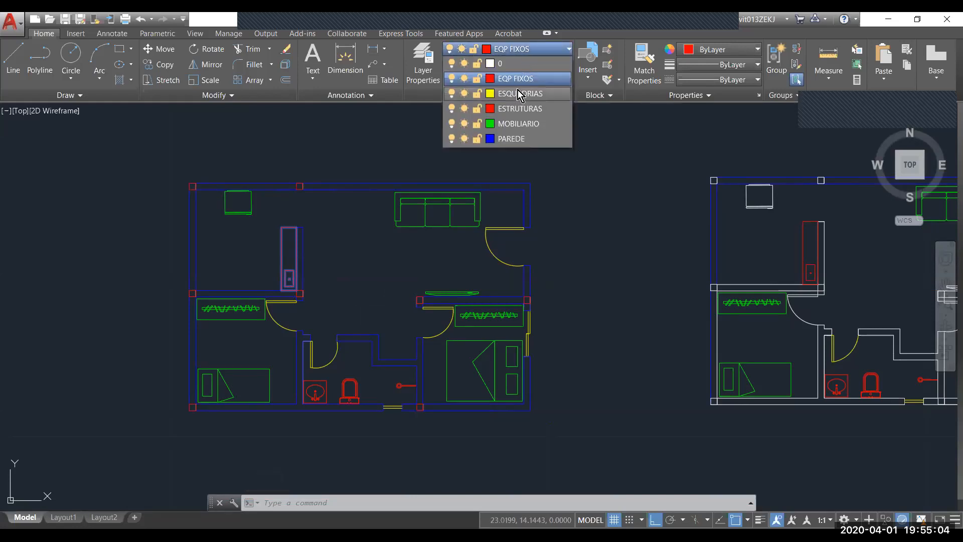
pyautogui.click(510, 52)
# Open the Layer Properties Manager, view the colour choices for the EQP FIXOS layer and cancel the colour selection
pyautogui.click(436, 70)
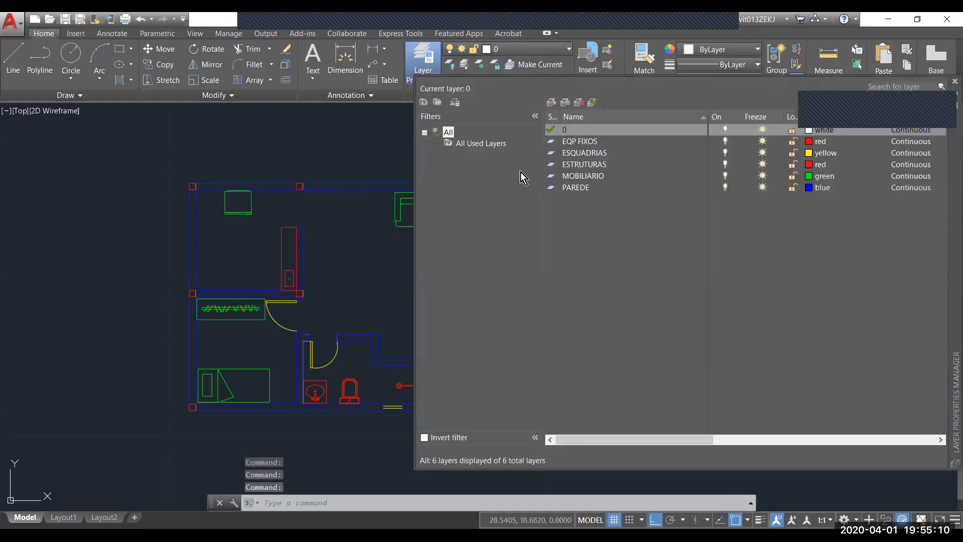
pyautogui.click(808, 142)
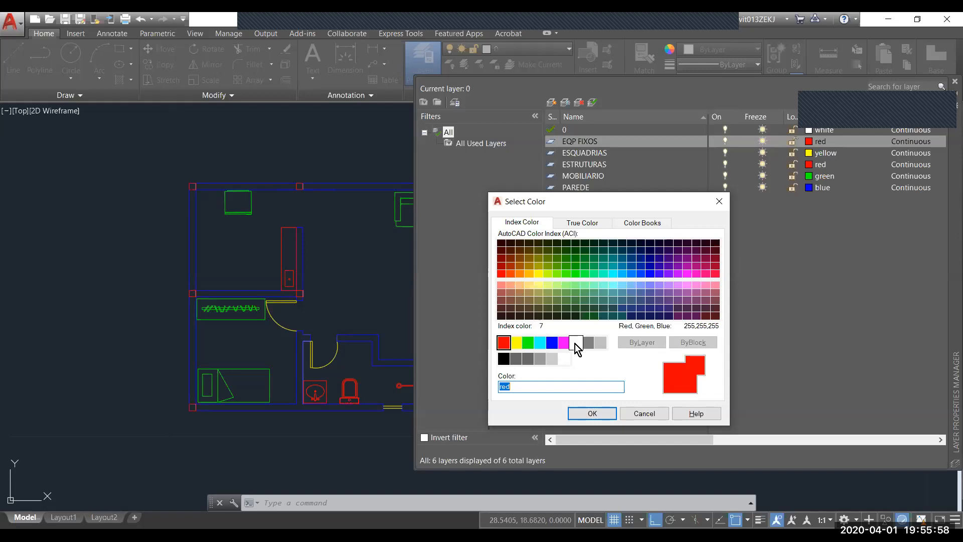
pyautogui.click(652, 414)
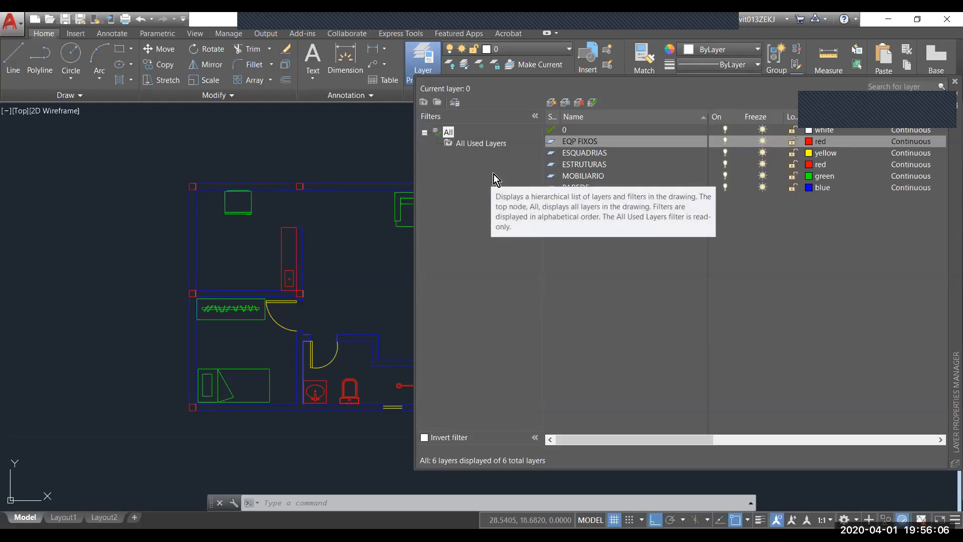
pyautogui.click(273, 166)
pyautogui.press('Escape')
pyautogui.press('Escape')
# Shift the Layer Properties Manager aside to view both apartment floor plans
pyautogui.scroll(-5, 138, 253)
pyautogui.moveTo(250, 250); pyautogui.dragTo(232, 251, button='middle')
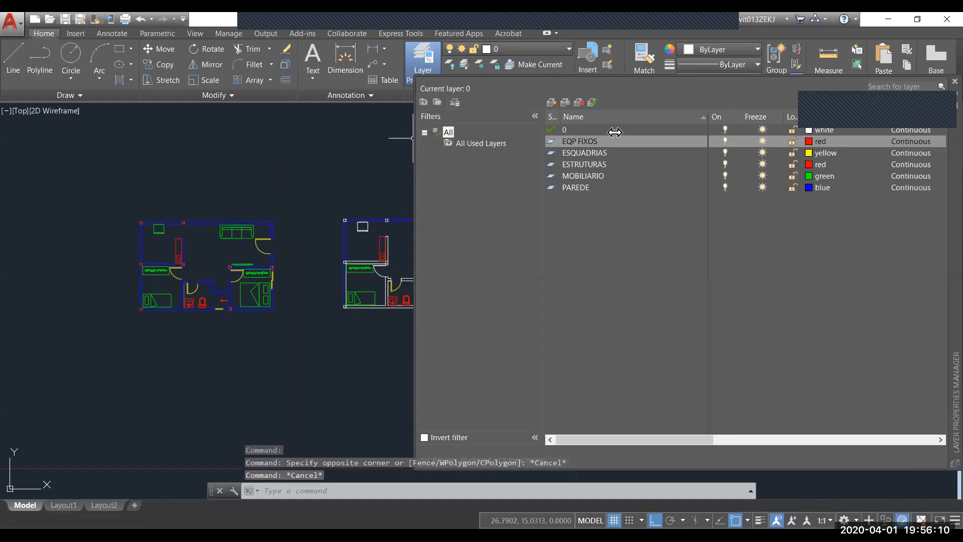
pyautogui.moveTo(615, 132); pyautogui.dragTo(644, 133)
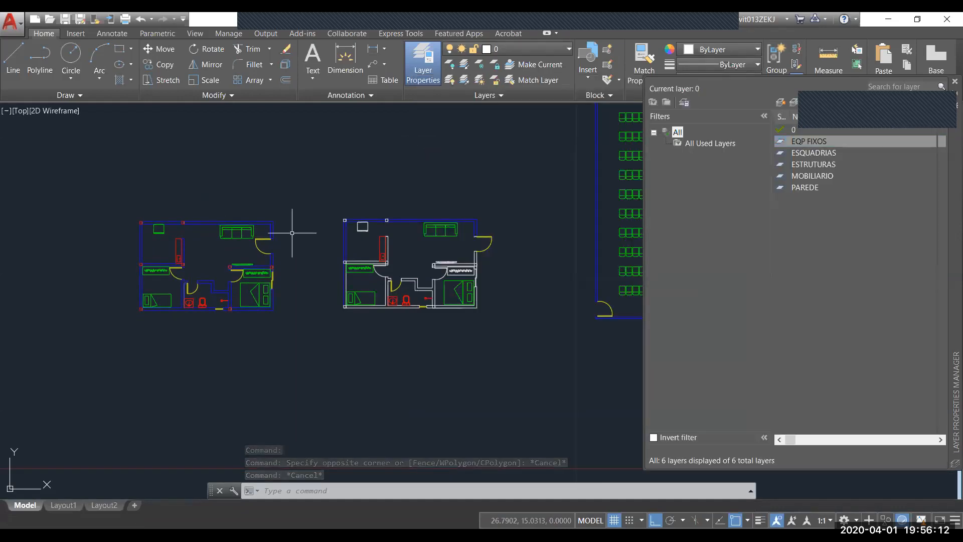
pyautogui.press('Escape')
pyautogui.press('Escape')
pyautogui.scroll(2, 222, 247)
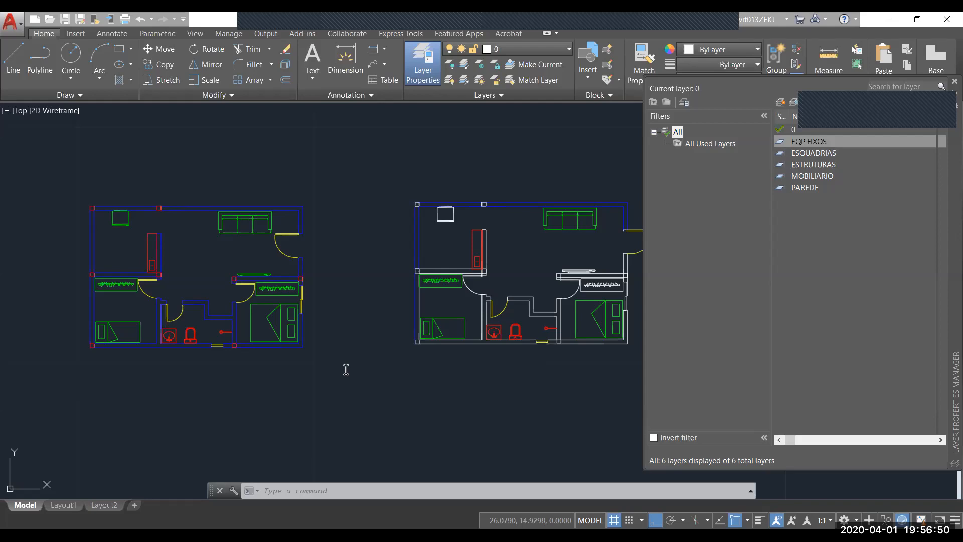
# Erase the entire second apartment floor plan with its white walls, and close the Layer Properties Manager
pyautogui.scroll(-2, 344, 319)
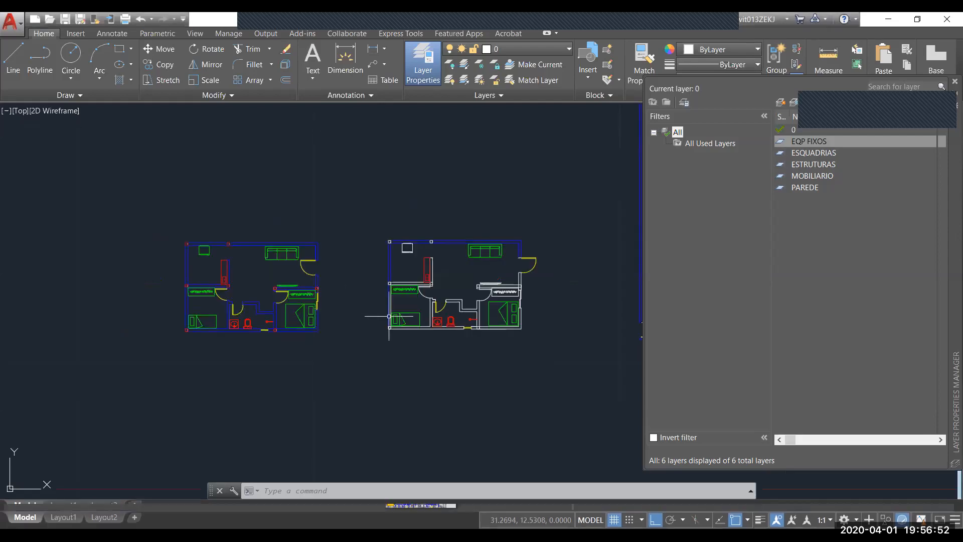
pyautogui.click(555, 212)
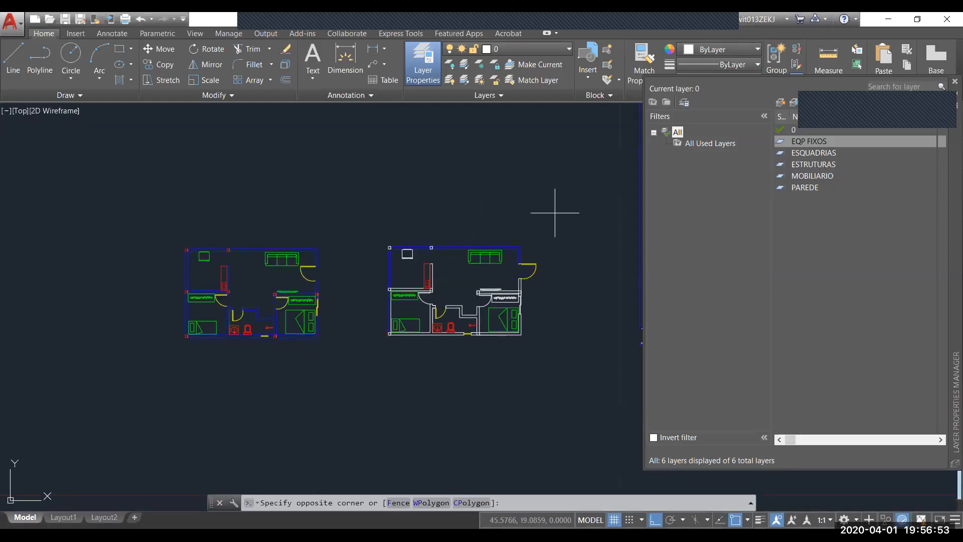
pyautogui.click(387, 346)
pyautogui.press('Delete')
pyautogui.scroll(-4, 347, 305)
pyautogui.moveTo(431, 312); pyautogui.dragTo(487, 311, button='middle')
pyautogui.scroll(6, 304, 304)
pyautogui.moveTo(349, 293); pyautogui.dragTo(332, 290, button='middle')
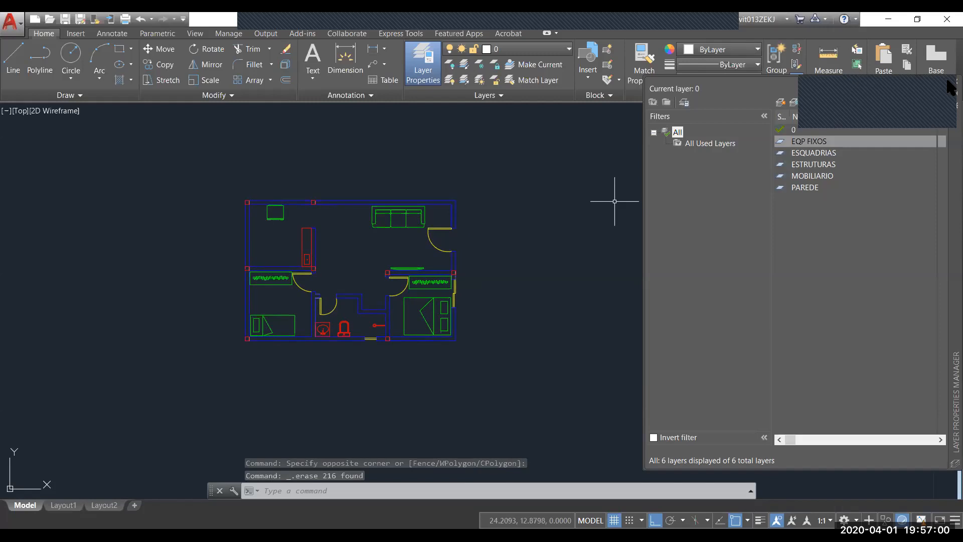
pyautogui.click(949, 82)
pyautogui.scroll(2, 456, 307)
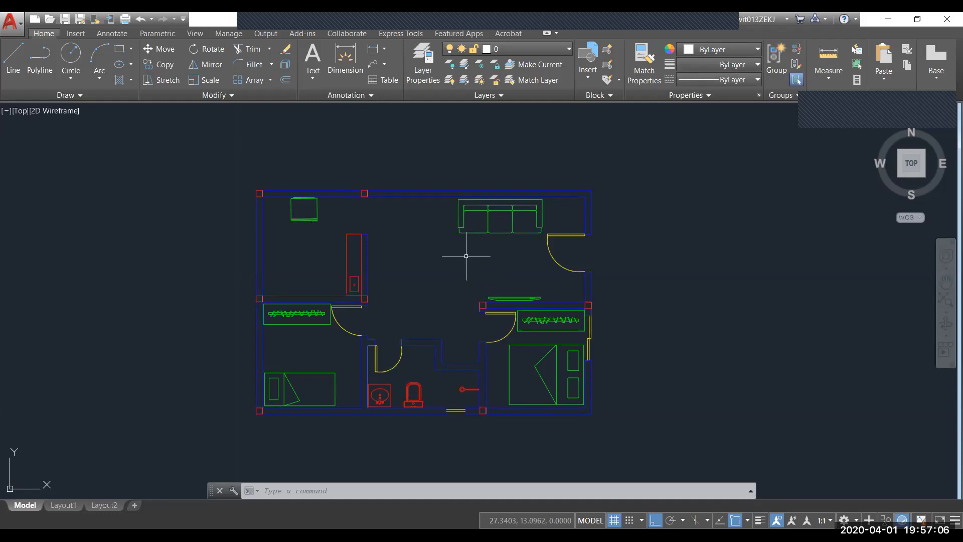
# Open the text style manager, delete the ARIAL 50 text style and confirm the deletion
pyautogui.click(119, 35)
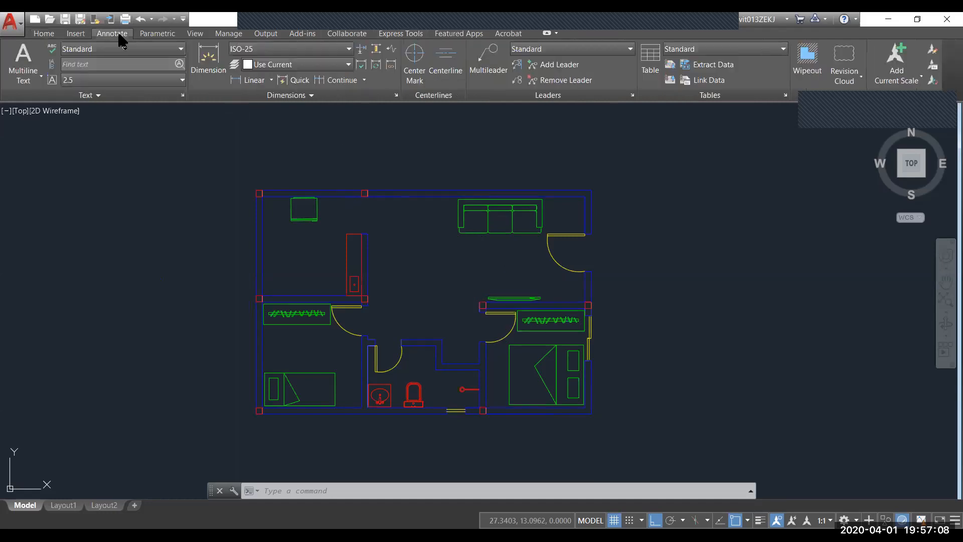
pyautogui.click(106, 50)
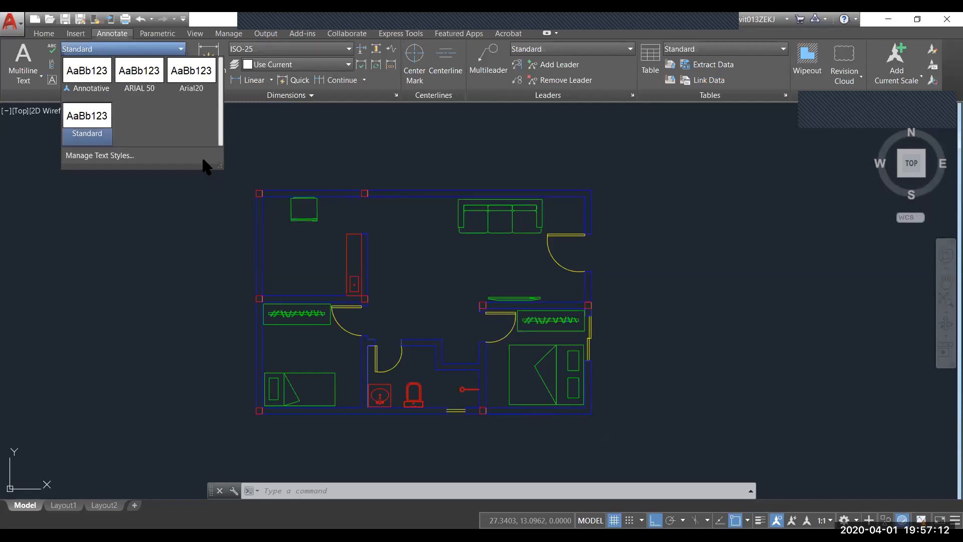
pyautogui.click(168, 155)
pyautogui.click(309, 209)
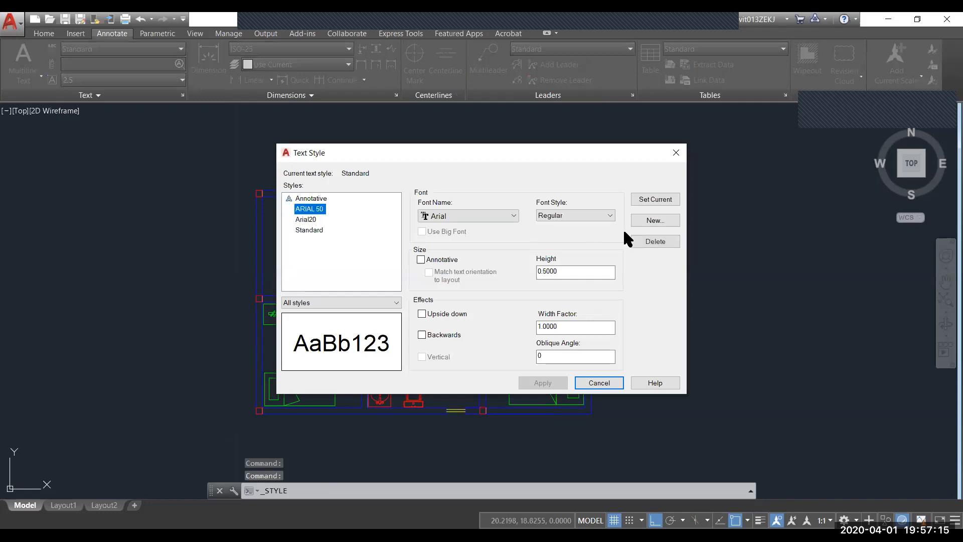
pyautogui.click(656, 242)
pyautogui.click(468, 306)
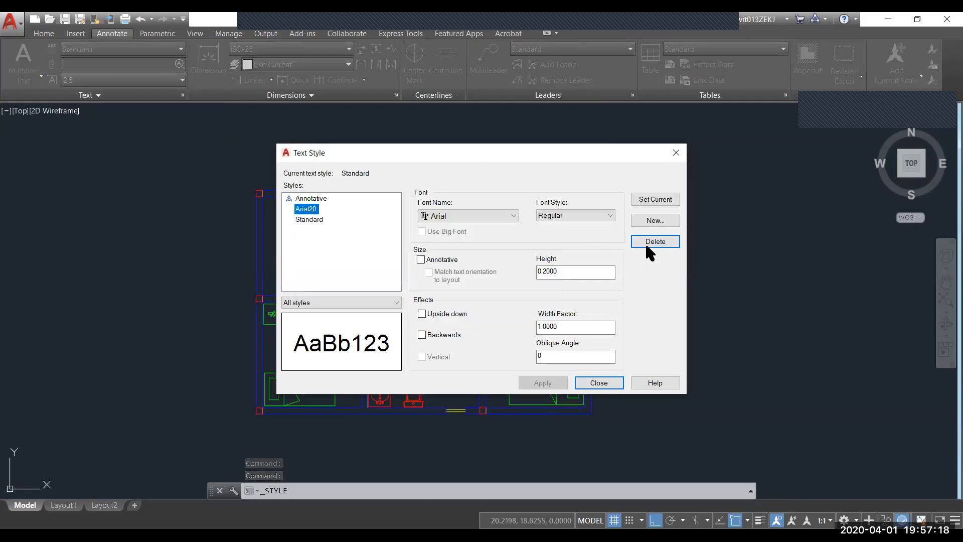
# Delete the Arial20 text style, confirm the deletion, and close the text style manager
pyautogui.click(649, 242)
pyautogui.click(466, 305)
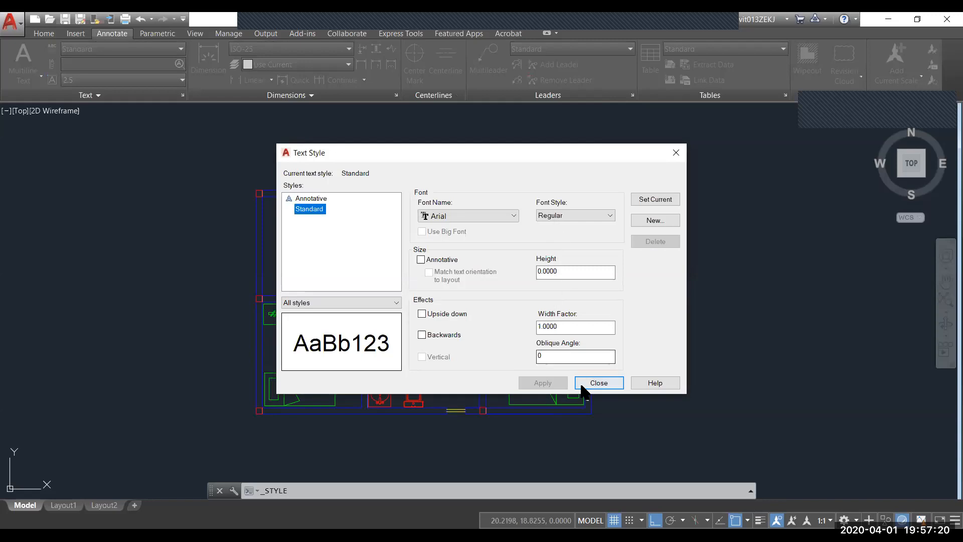
pyautogui.click(587, 384)
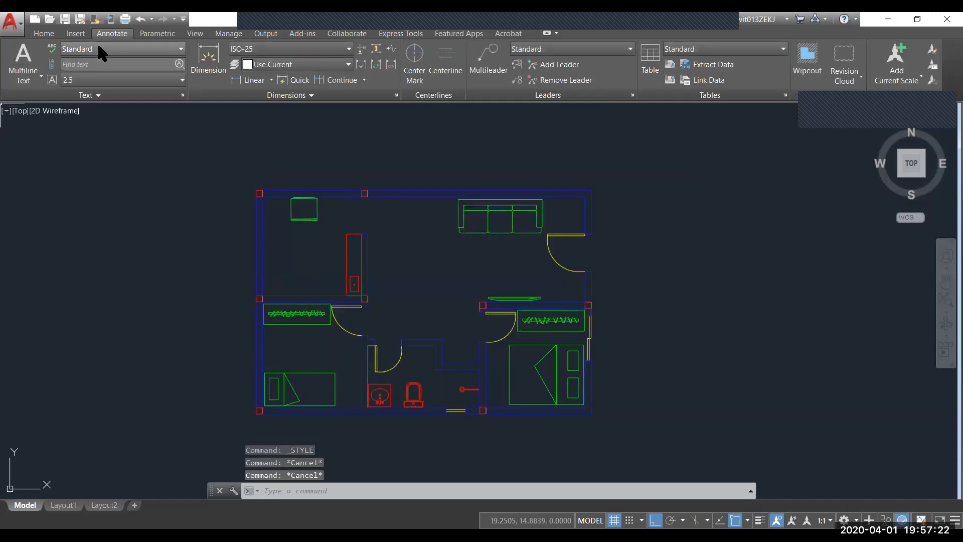
pyautogui.click(44, 33)
pyautogui.press('Escape')
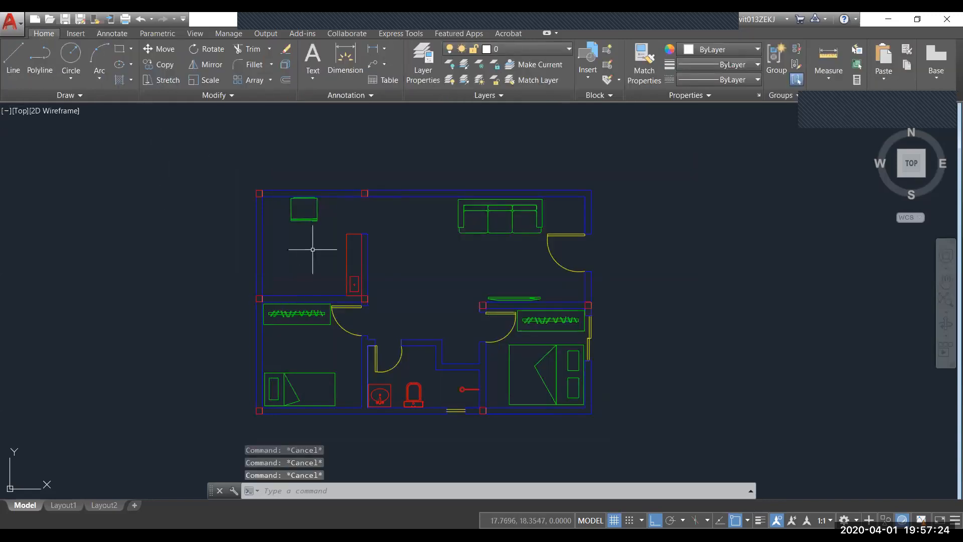
# Place a multiline text reading QUARTO in a box just below the apartment floor plan, and finish editing it
pyautogui.click(314, 81)
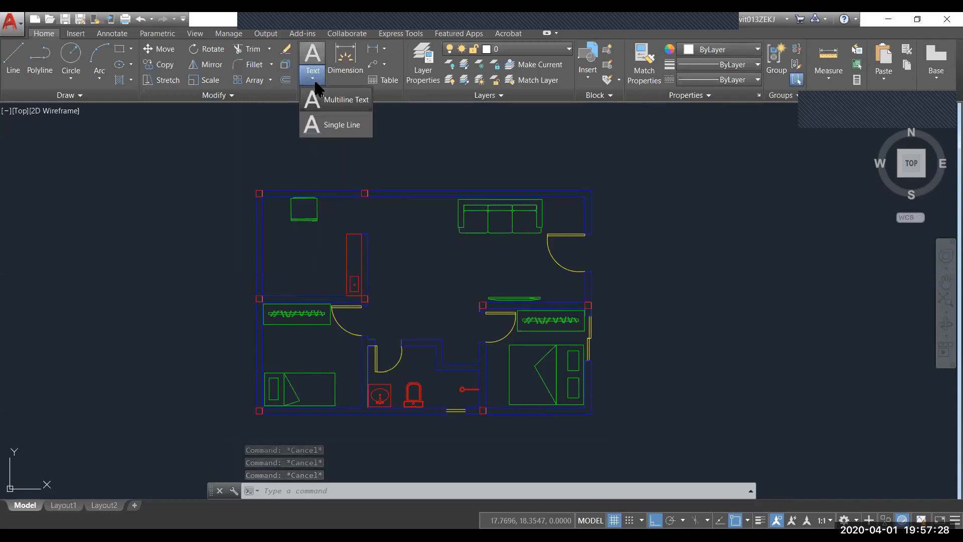
pyautogui.click(314, 54)
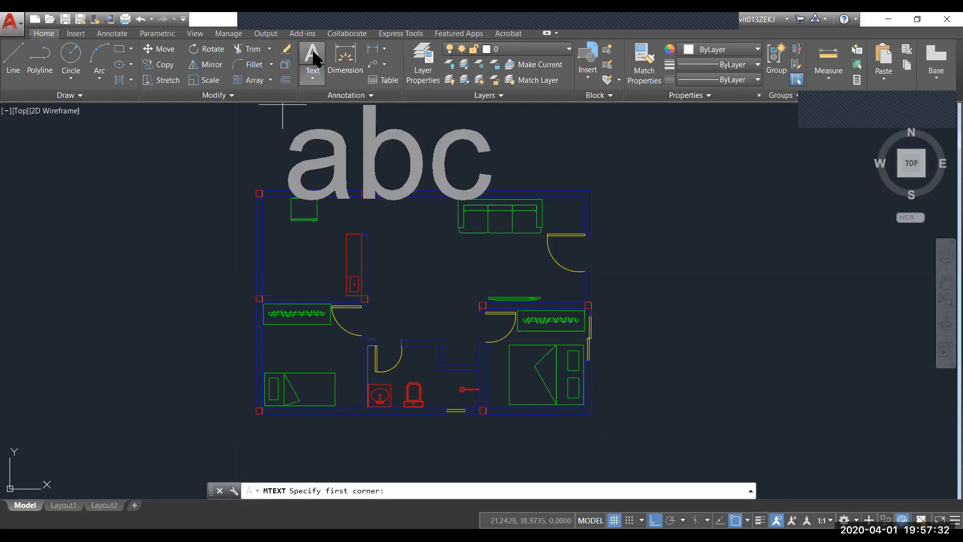
pyautogui.scroll(-2, 200, 150)
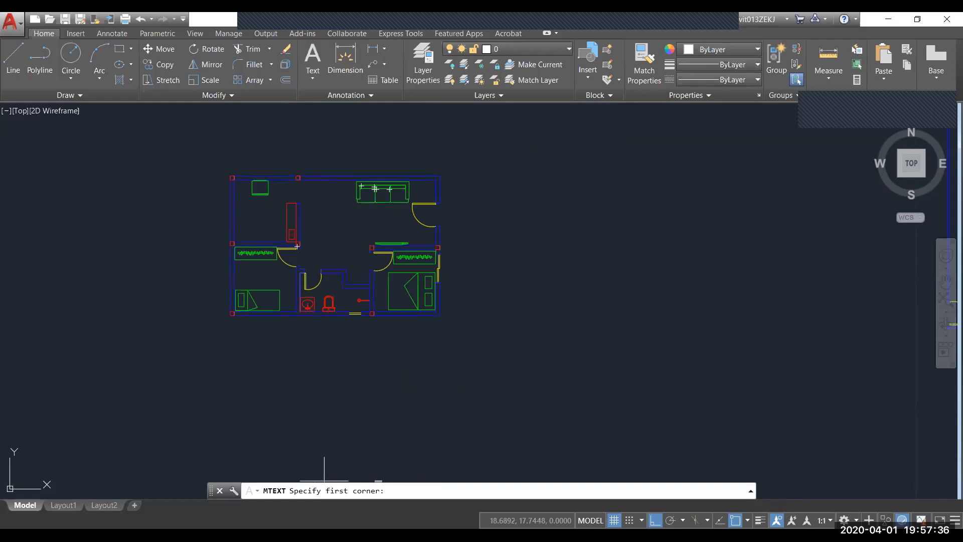
pyautogui.click(239, 387)
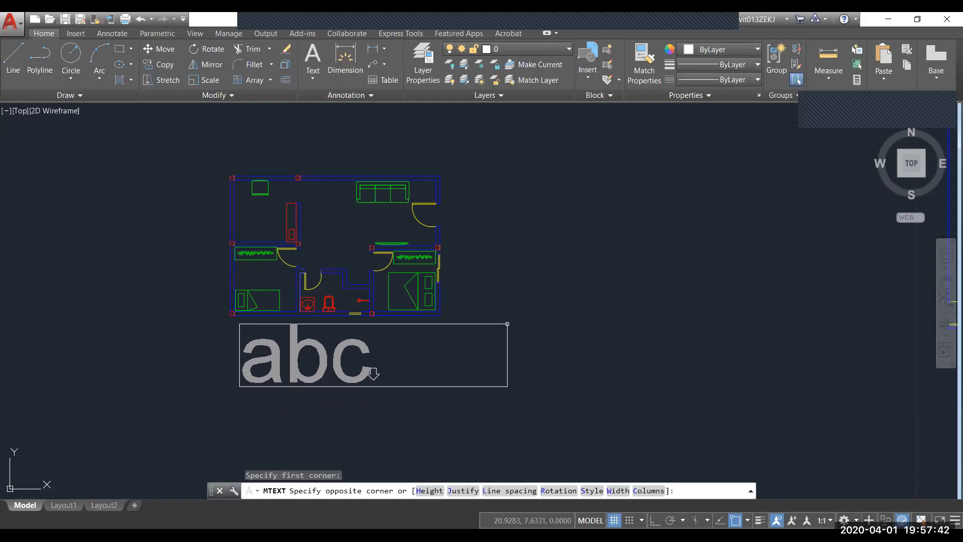
pyautogui.click(507, 323)
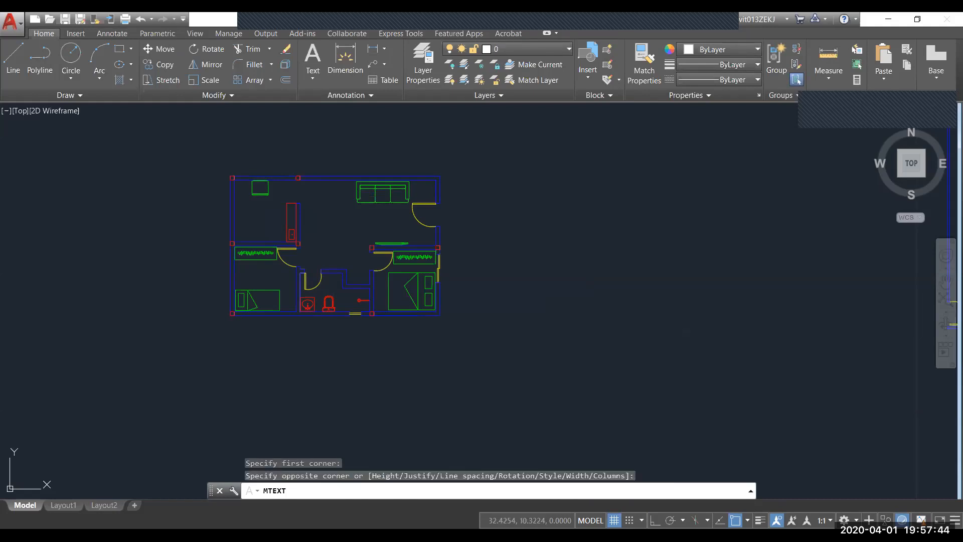
pyautogui.write('q')
pyautogui.press('BackSpace')
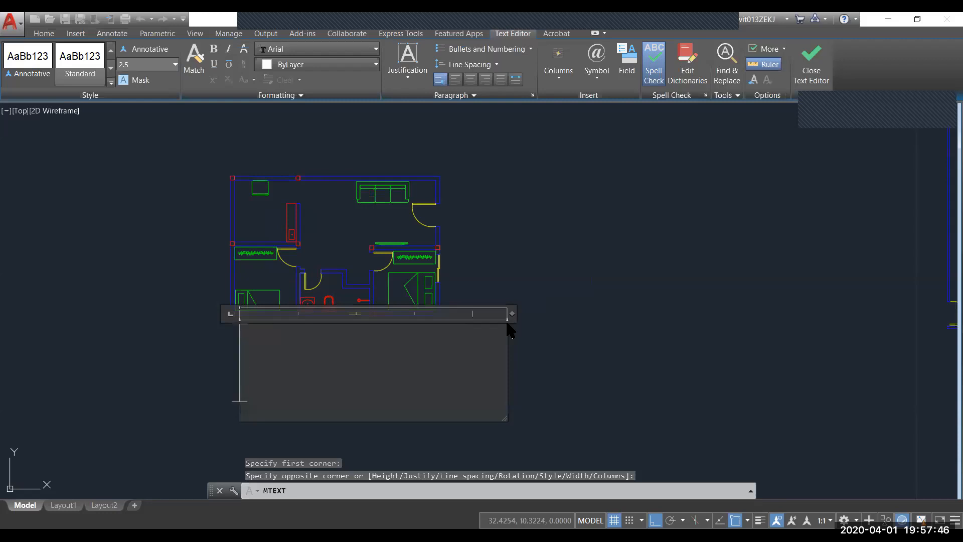
pyautogui.write('QUARTO')
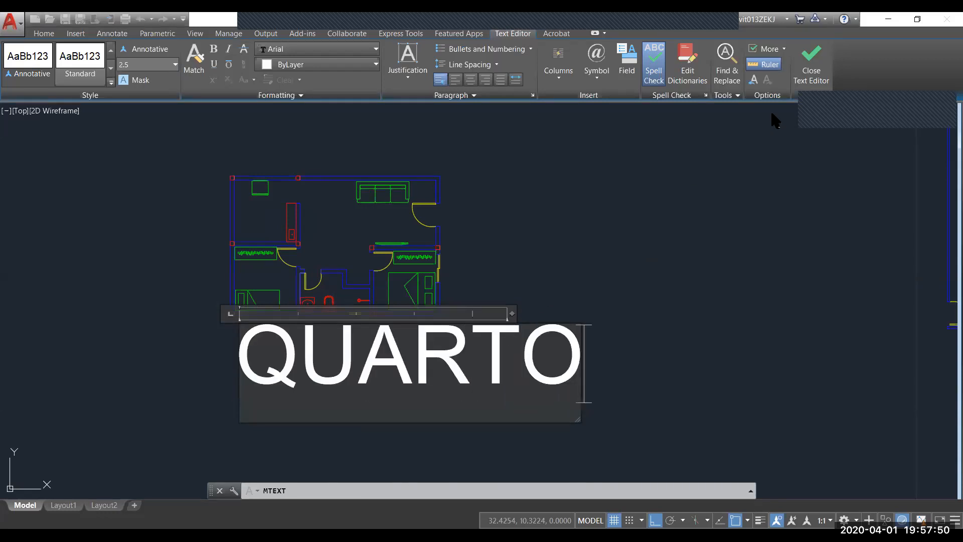
pyautogui.click(811, 63)
# Stretch the QUARTO text's boundary width until it extends just past the end of the word, and deselect the text
pyautogui.click(427, 383)
pyautogui.click(396, 354)
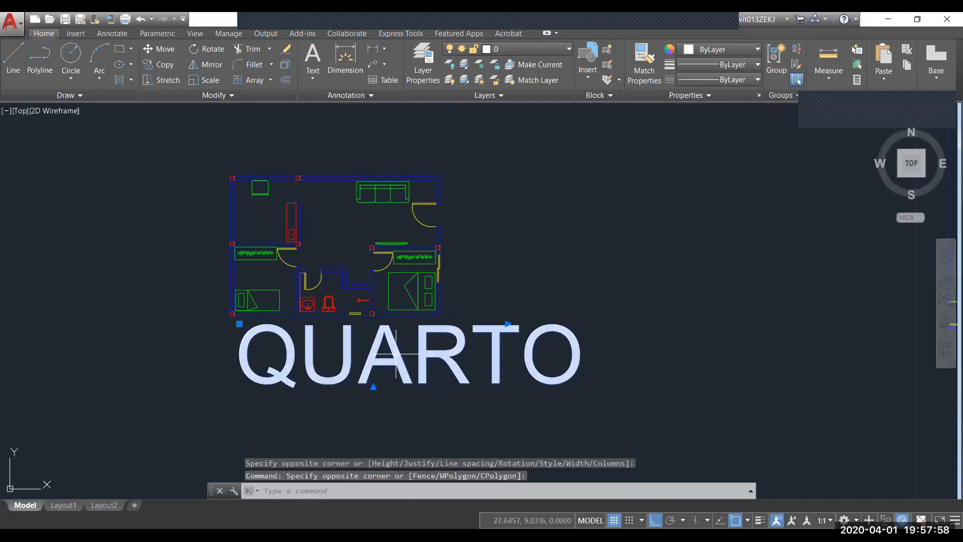
pyautogui.click(508, 323)
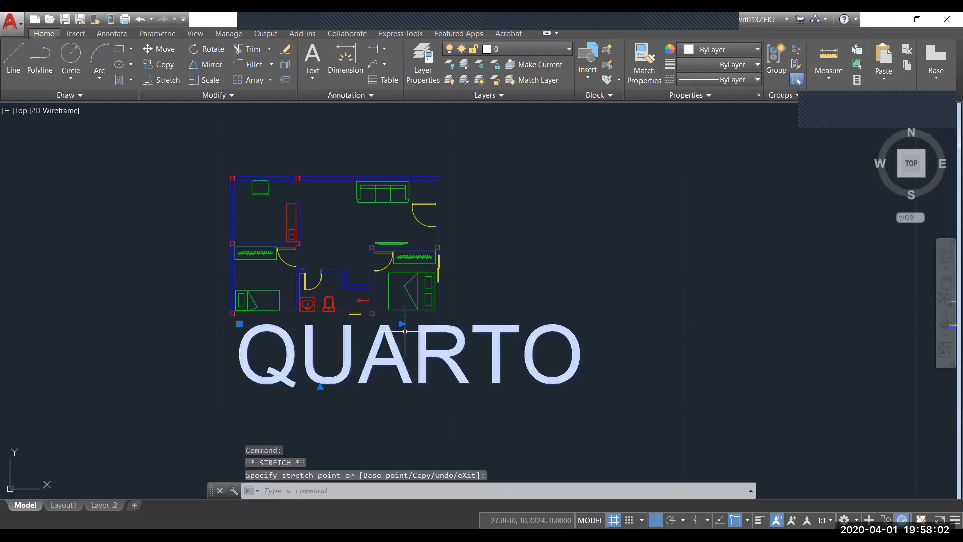
pyautogui.click(624, 314)
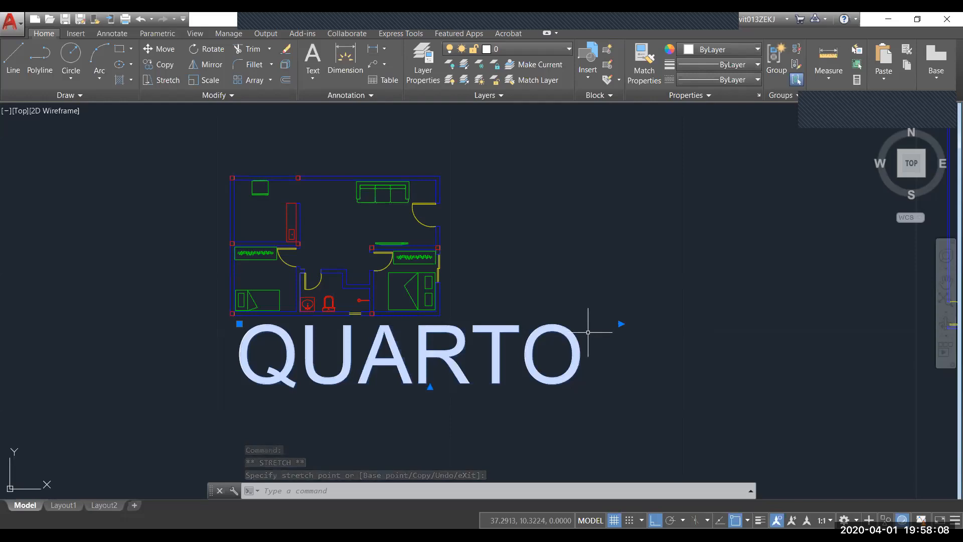
pyautogui.press('Escape')
pyautogui.press('Escape')
# Select the QUARTO text, try the Annotative text style on it, and switch back to the Standard style
pyautogui.moveTo(572, 356); pyautogui.dragTo(554, 338, button='middle')
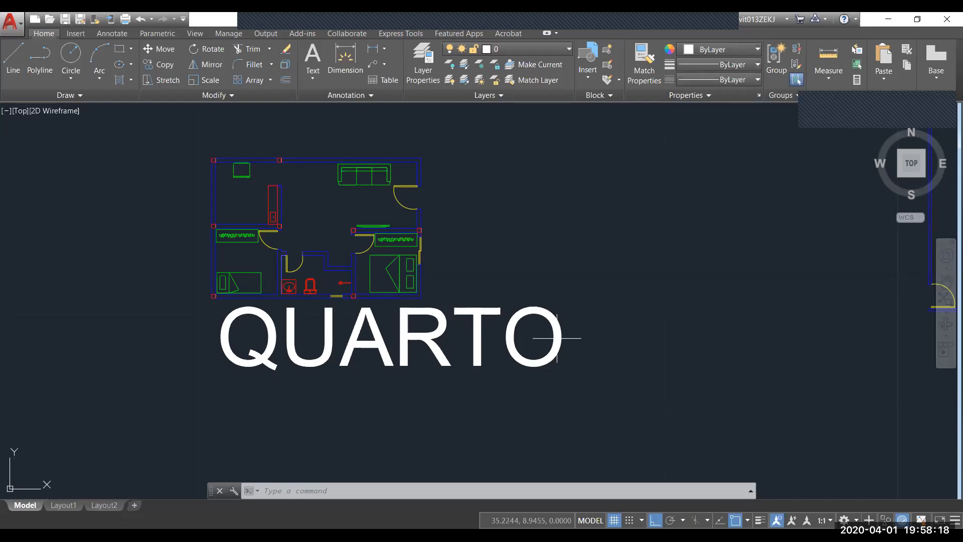
pyautogui.press('Escape')
pyautogui.press('Escape')
pyautogui.click(616, 395)
pyautogui.click(568, 369)
pyautogui.click(587, 394)
pyautogui.click(541, 361)
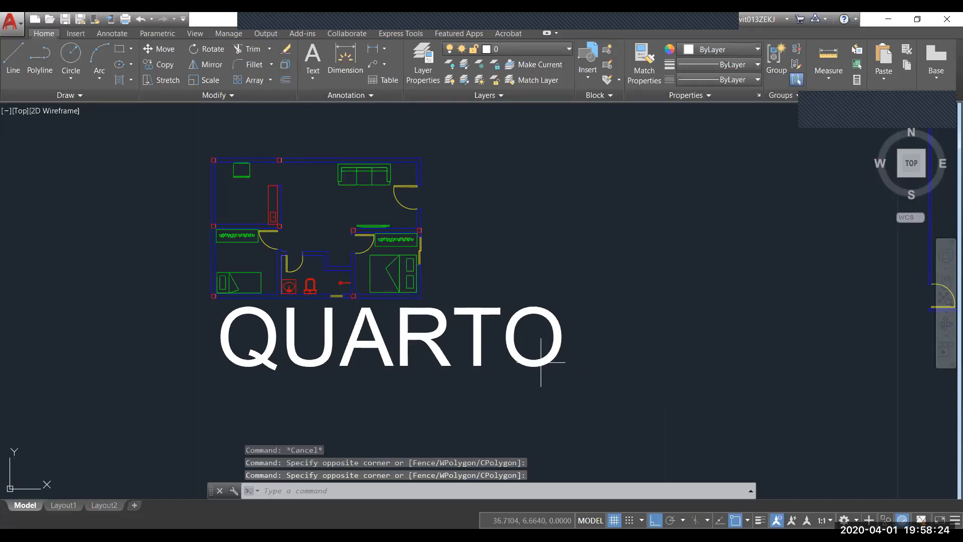
pyautogui.click(563, 392)
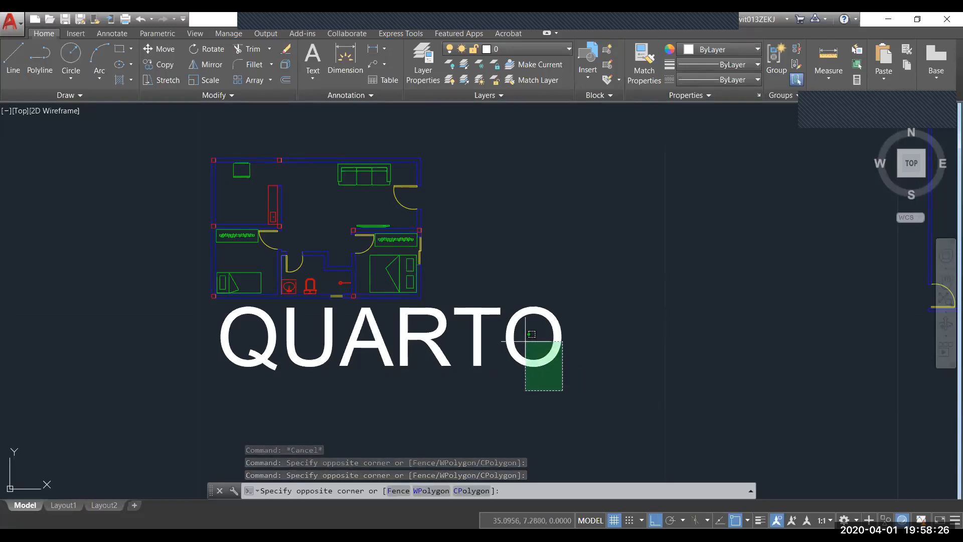
pyautogui.click(524, 317)
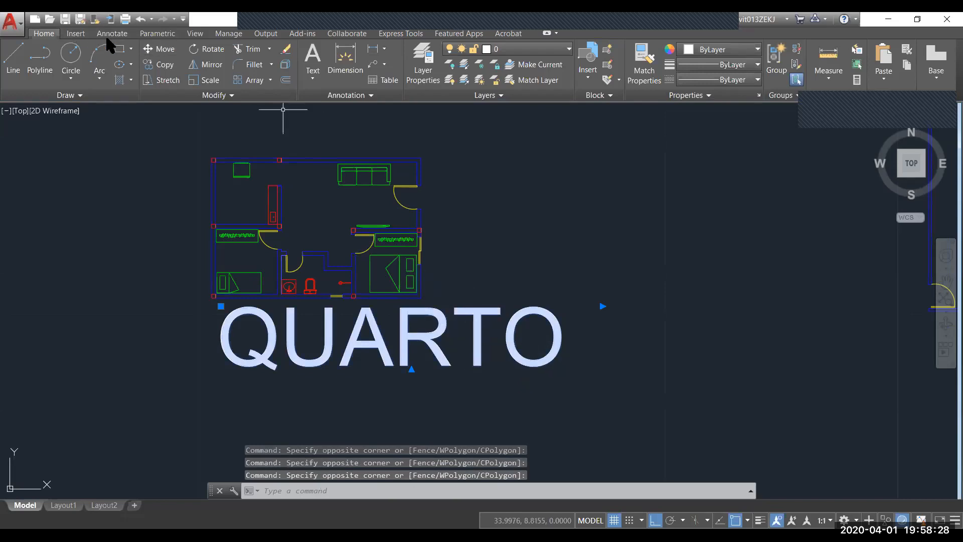
pyautogui.click(113, 34)
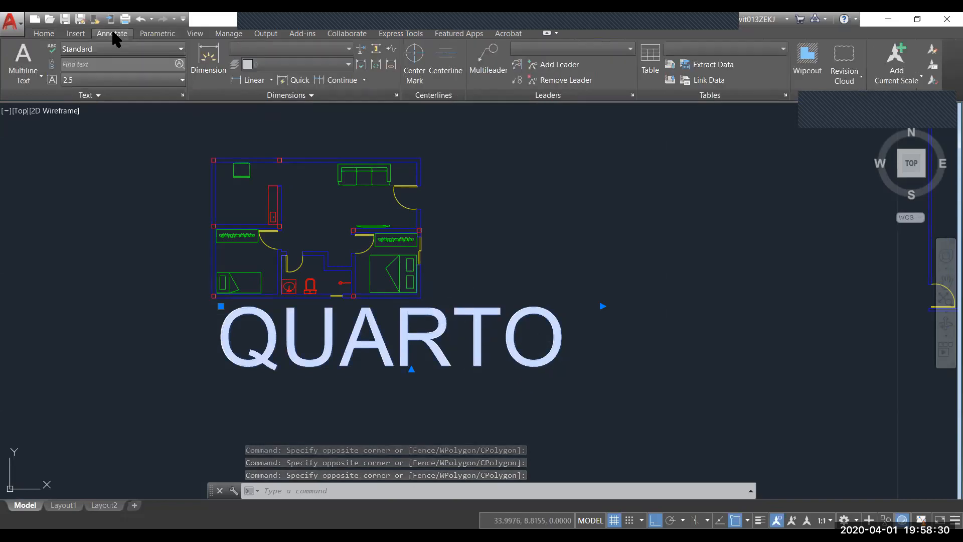
pyautogui.click(103, 50)
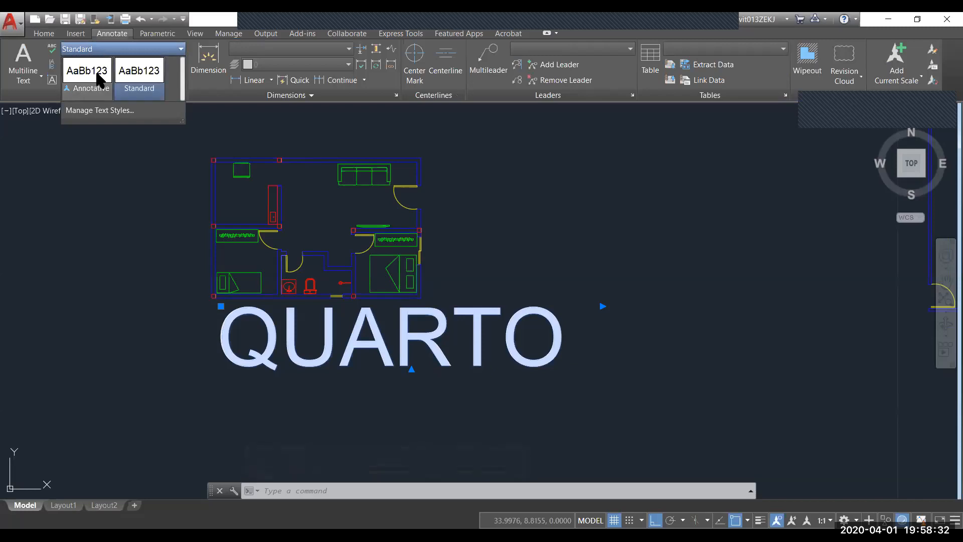
pyautogui.click(90, 83)
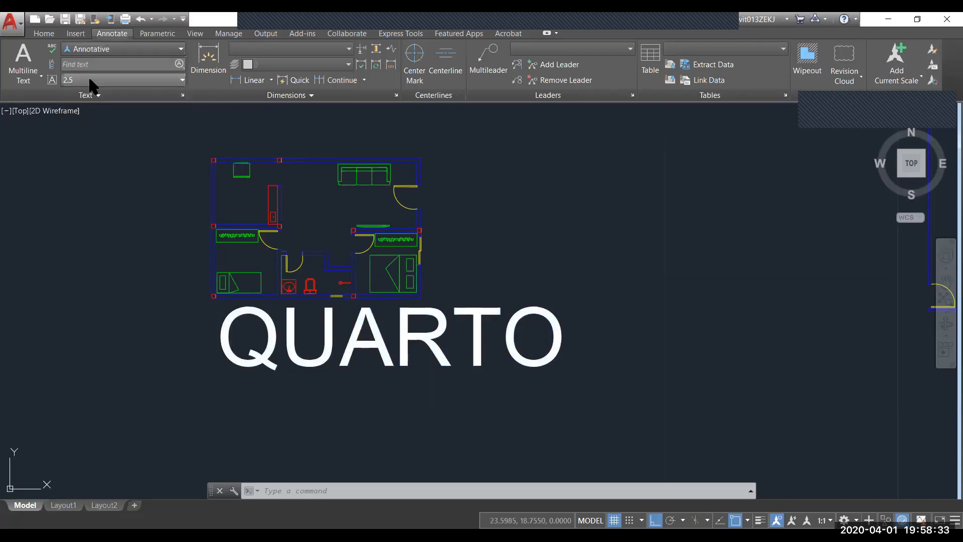
pyautogui.click(92, 47)
pyautogui.click(141, 75)
pyautogui.click(477, 351)
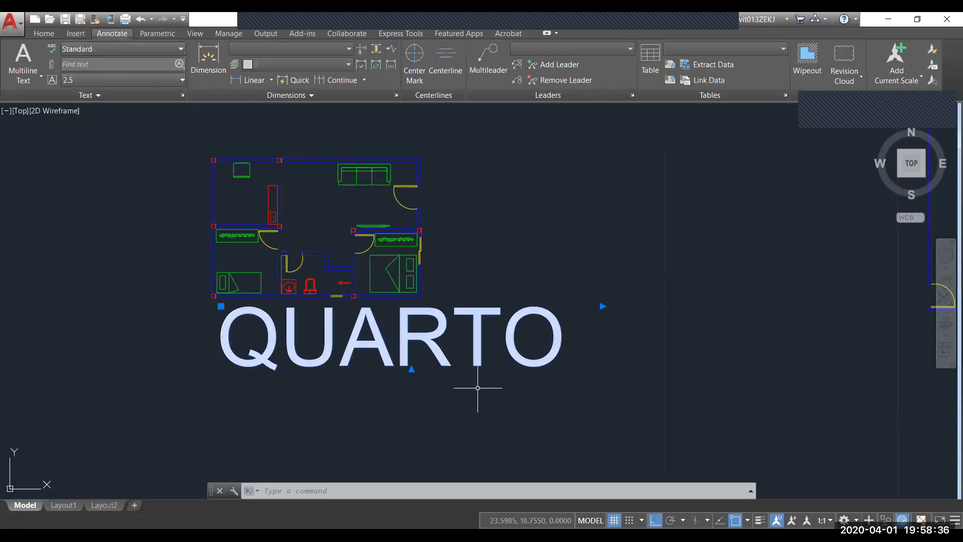
# With the QUARTO text selected, set the annotation text height to 0.2, and clear the selection
pyautogui.click(67, 78)
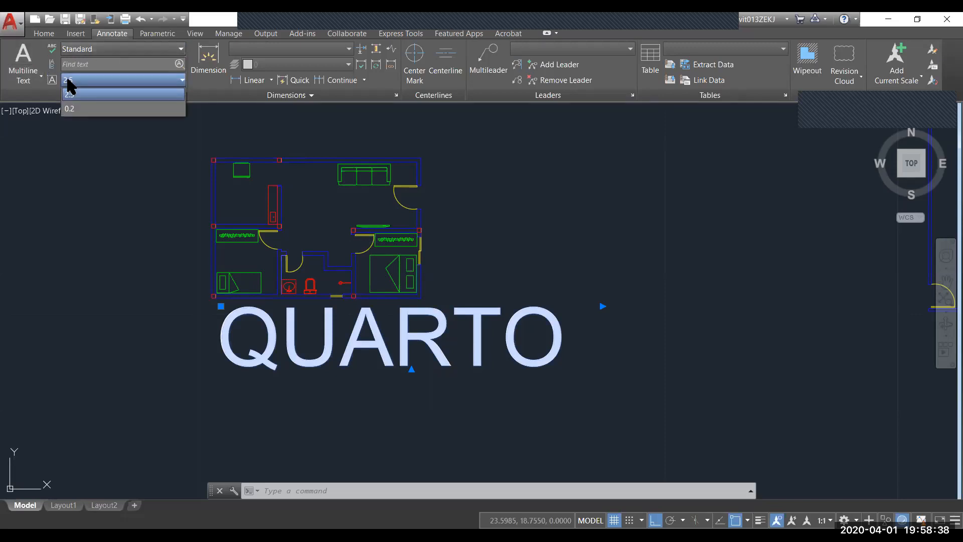
pyautogui.click(82, 107)
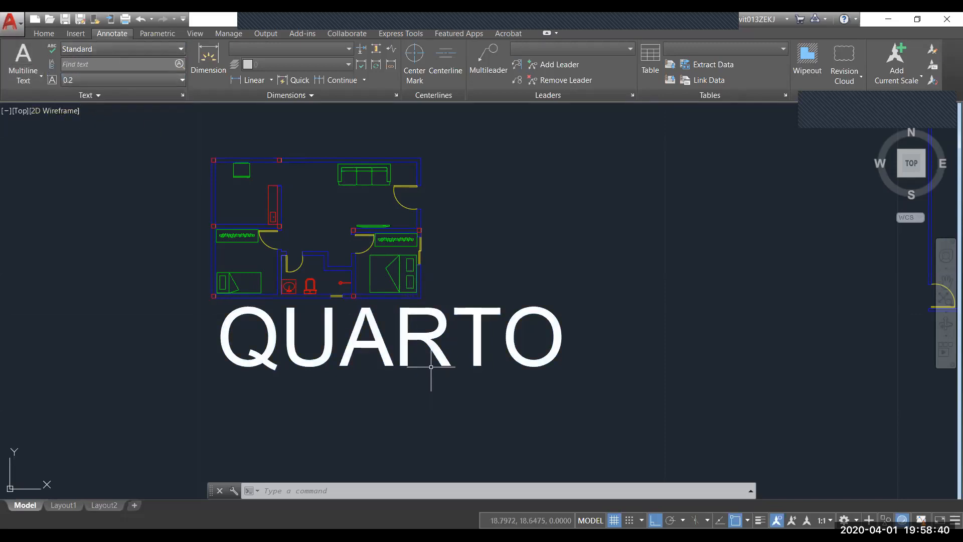
pyautogui.click(415, 342)
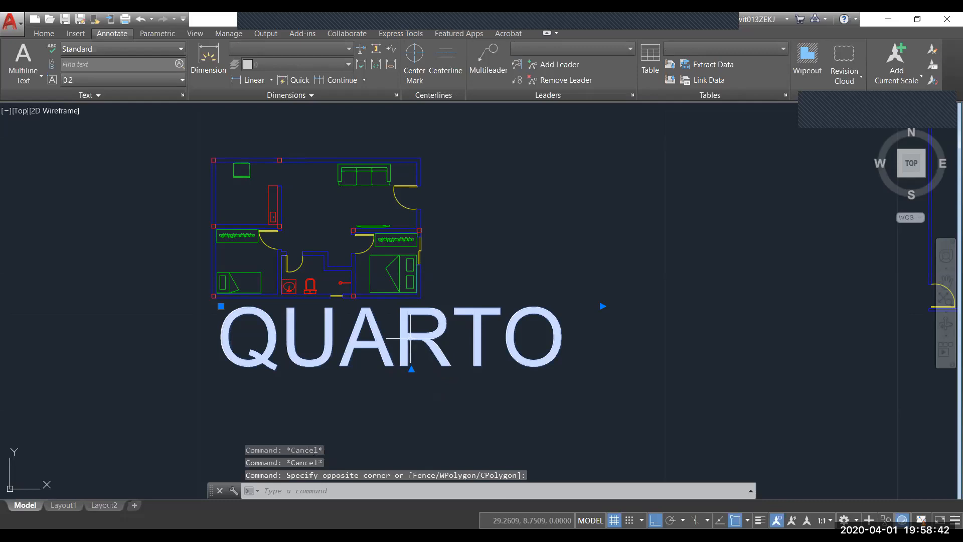
pyautogui.moveTo(468, 226); pyautogui.dragTo(485, 270, button='middle')
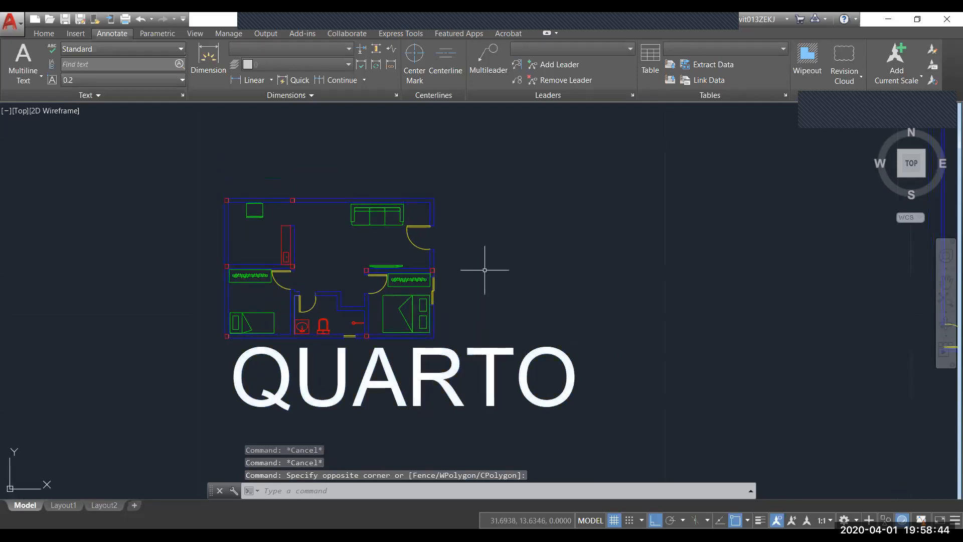
pyautogui.press('Escape')
pyautogui.press('Escape')
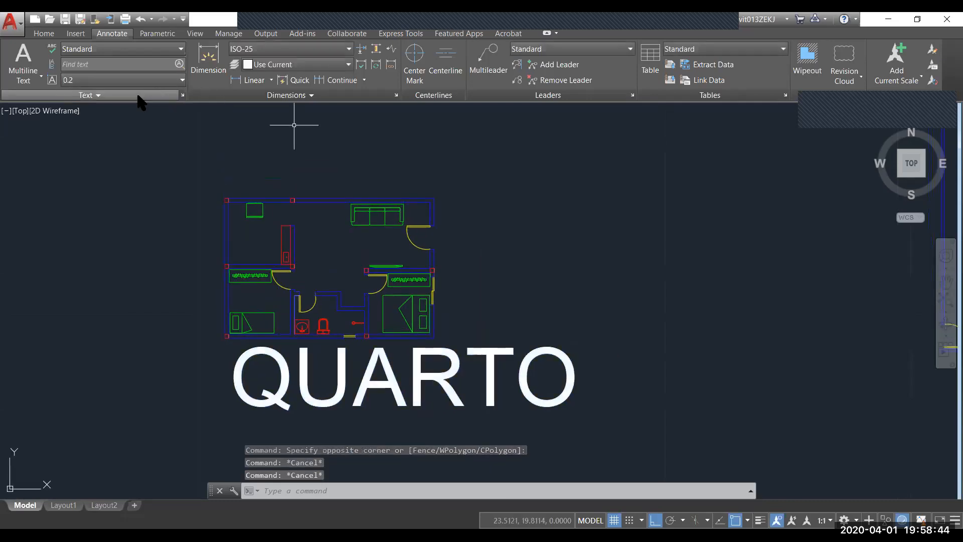
pyautogui.click(28, 73)
pyautogui.press('Escape')
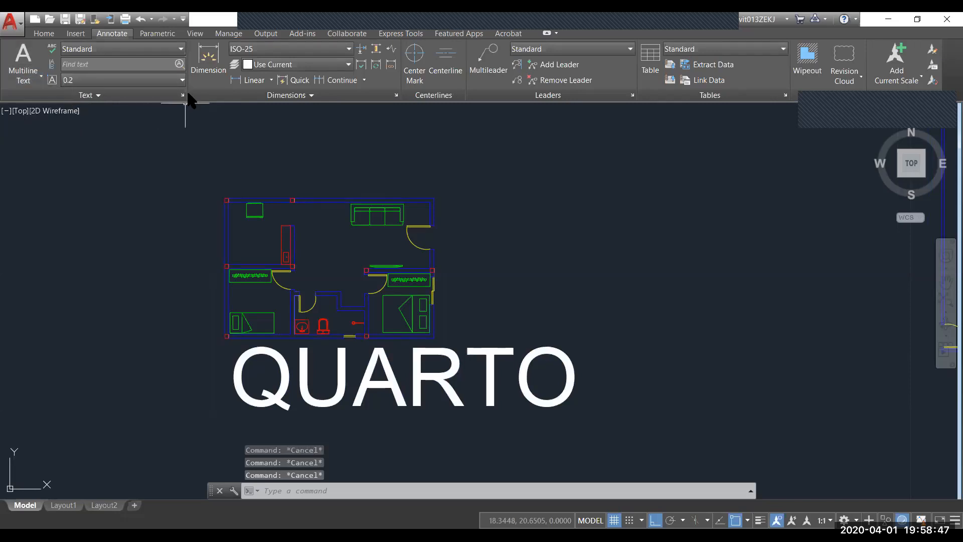
pyautogui.click(103, 94)
pyautogui.click(249, 160)
pyautogui.press('Escape')
pyautogui.press('Escape')
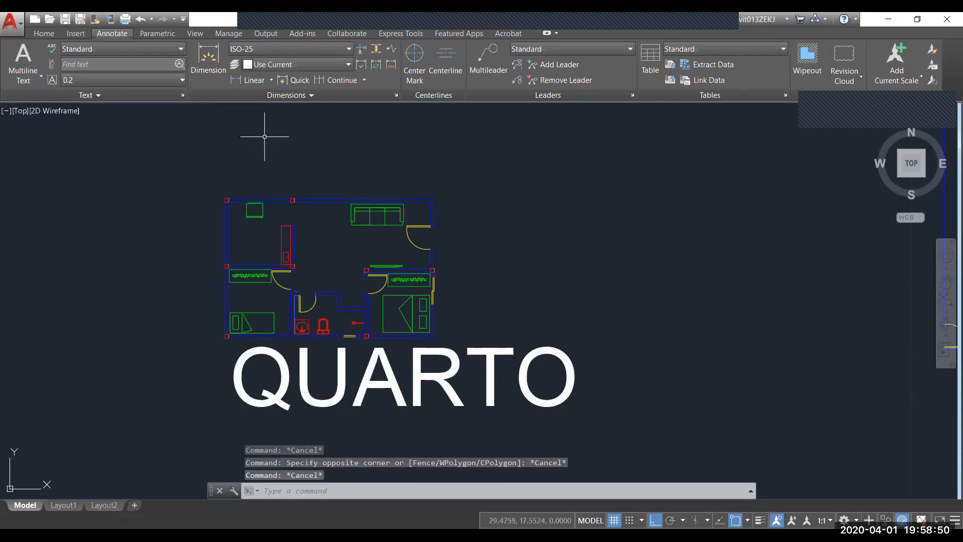
# Open the text style manager and create a new text style named Arial 25
pyautogui.click(183, 97)
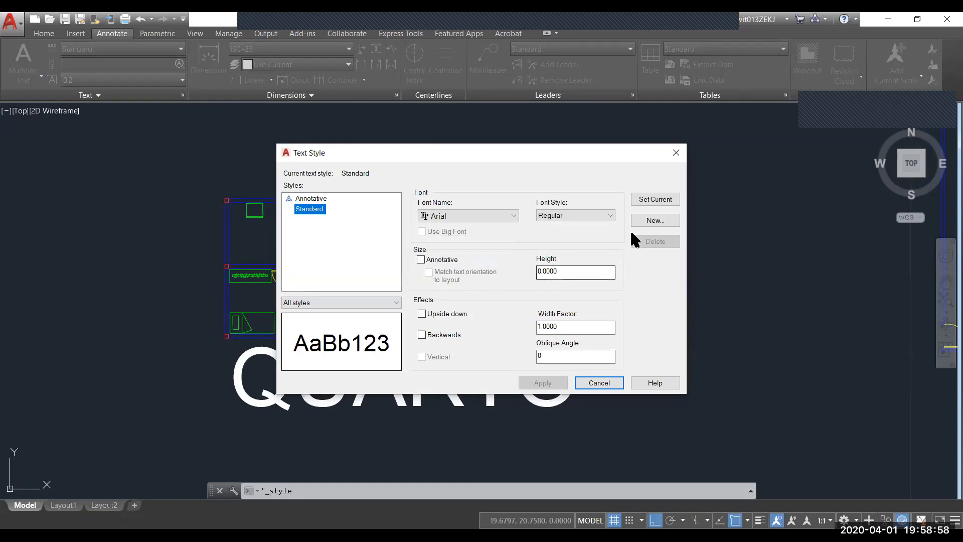
pyautogui.click(647, 224)
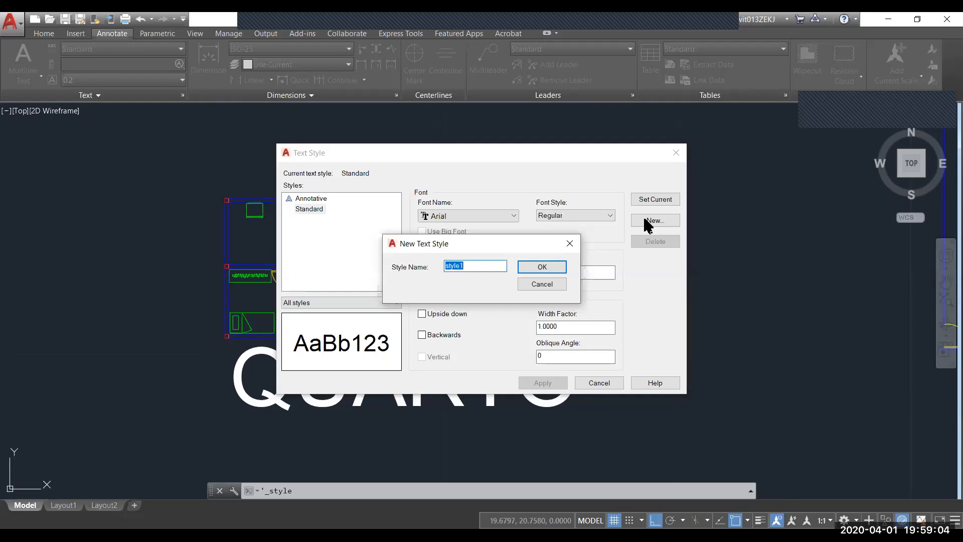
pyautogui.write('a')
pyautogui.press('BackSpace')
pyautogui.write('5')
pyautogui.click(538, 270)
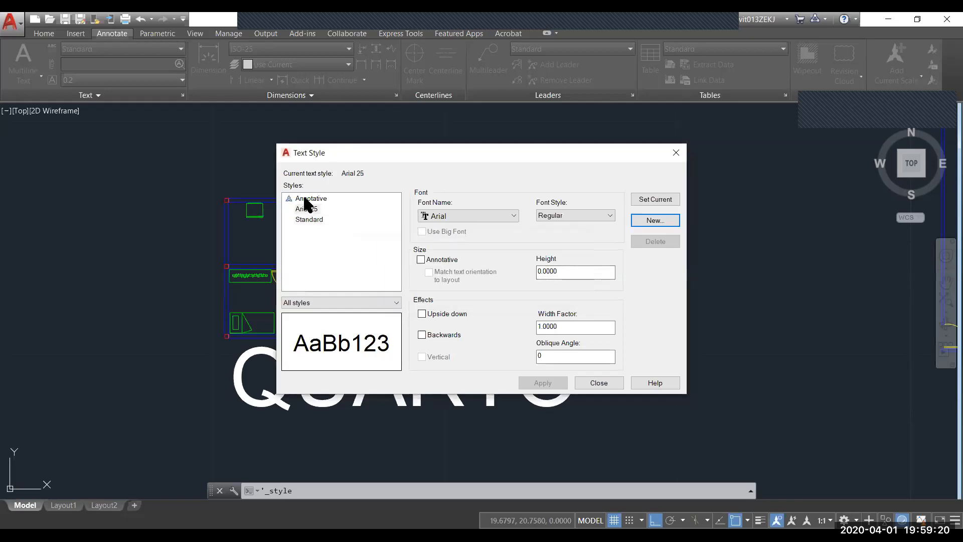
# Review the Arial 25 and Standard text style settings, and make Arial 25 the current style in the reopened style manager
pyautogui.doubleClick(564, 276)
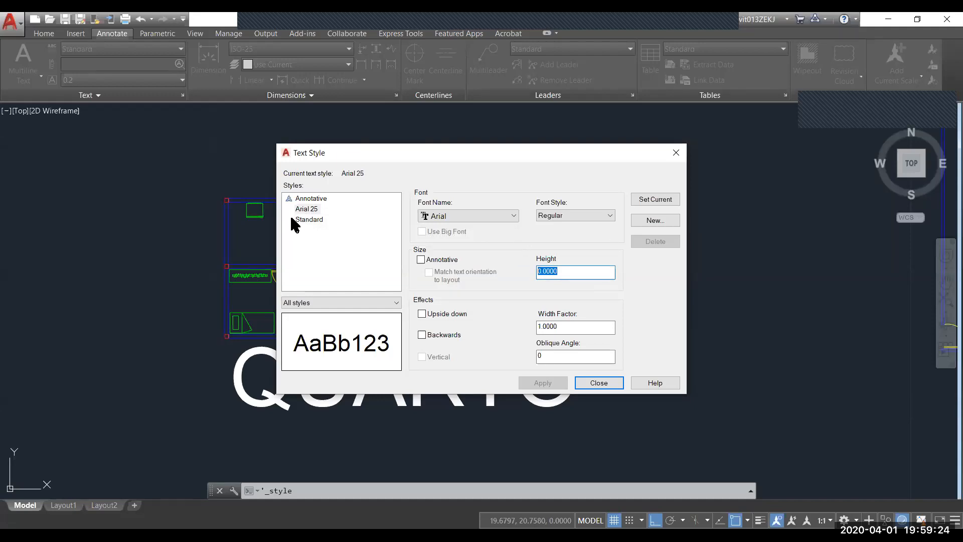
pyautogui.click(304, 210)
pyautogui.click(313, 221)
pyautogui.click(307, 210)
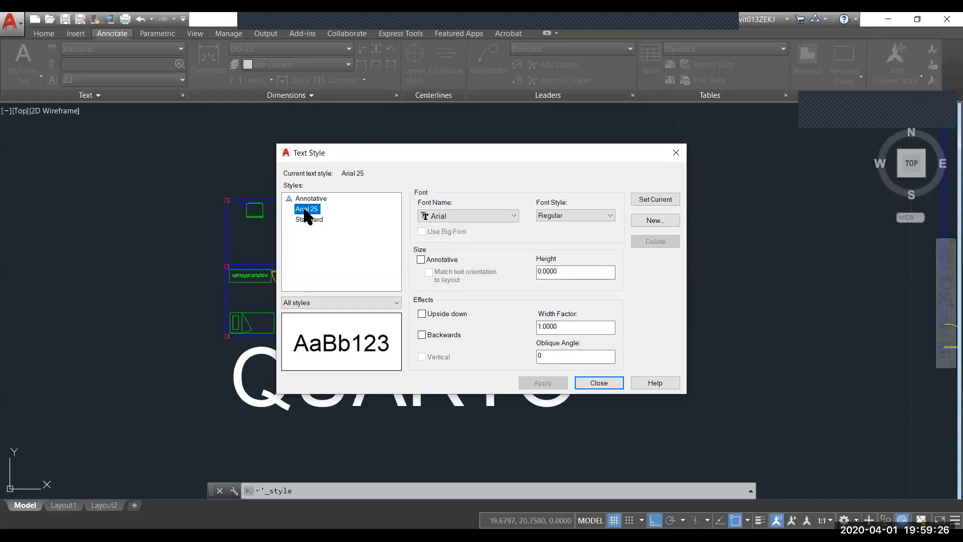
pyautogui.click(182, 94)
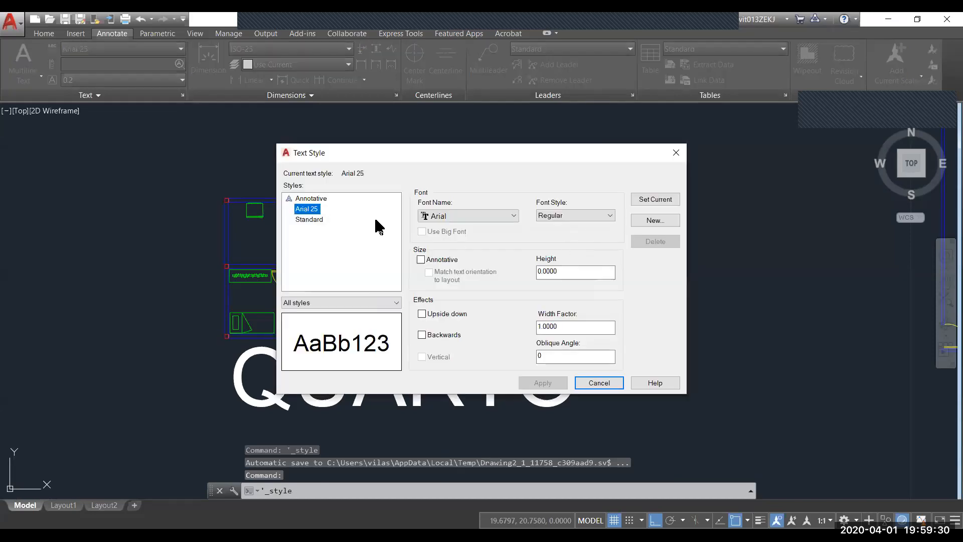
pyautogui.click(655, 199)
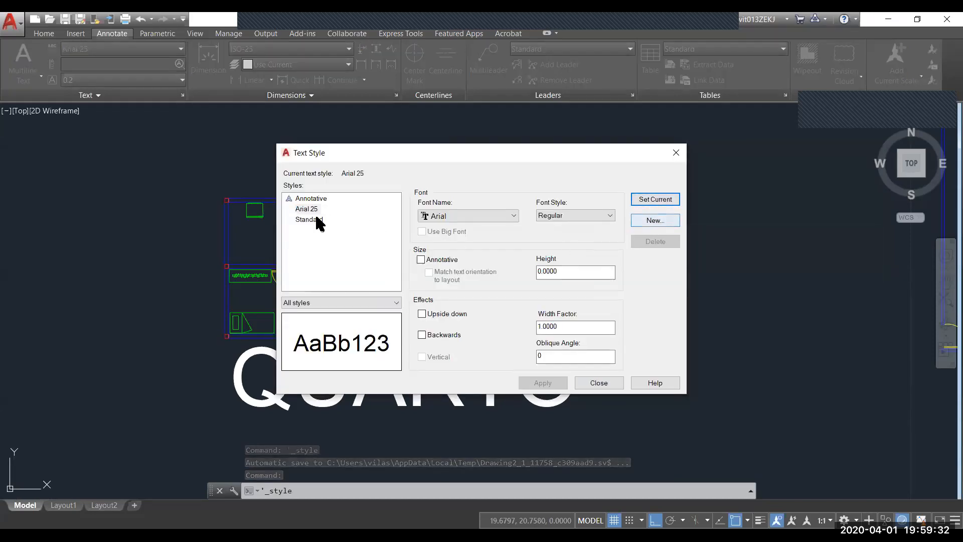
# Create a text style named Arial 0.25 with a height of 0.25, make it current, and close the style manager
pyautogui.click(644, 217)
pyautogui.write('Arial 0.25')
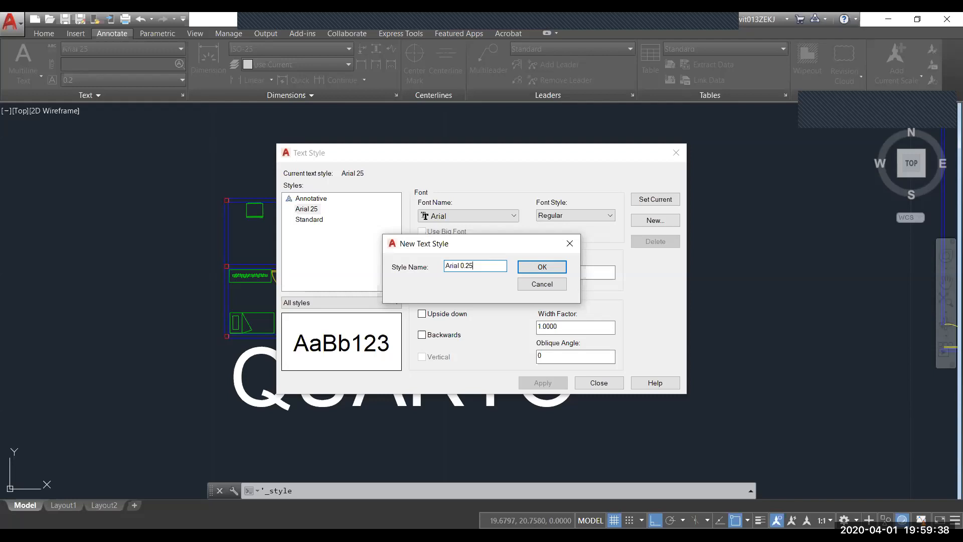
pyautogui.click(558, 268)
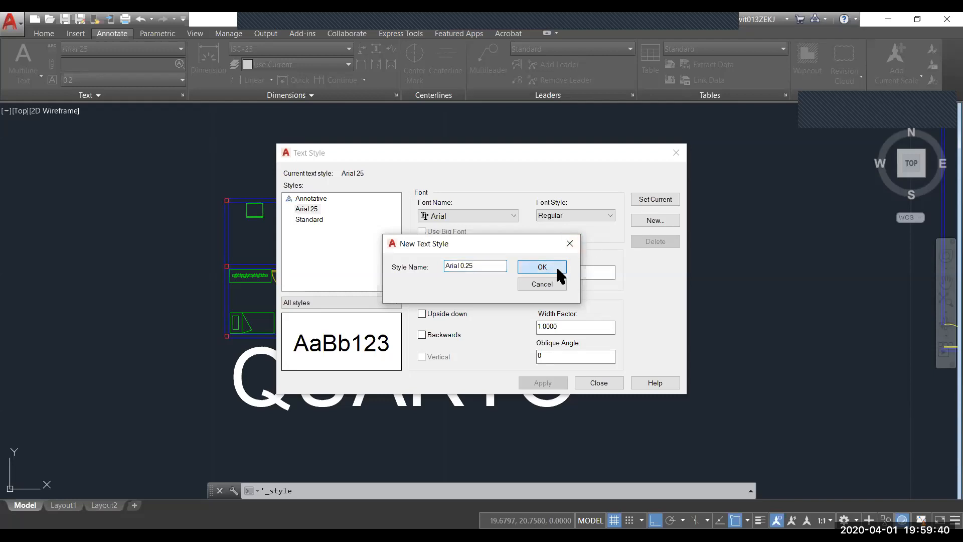
pyautogui.doubleClick(576, 271)
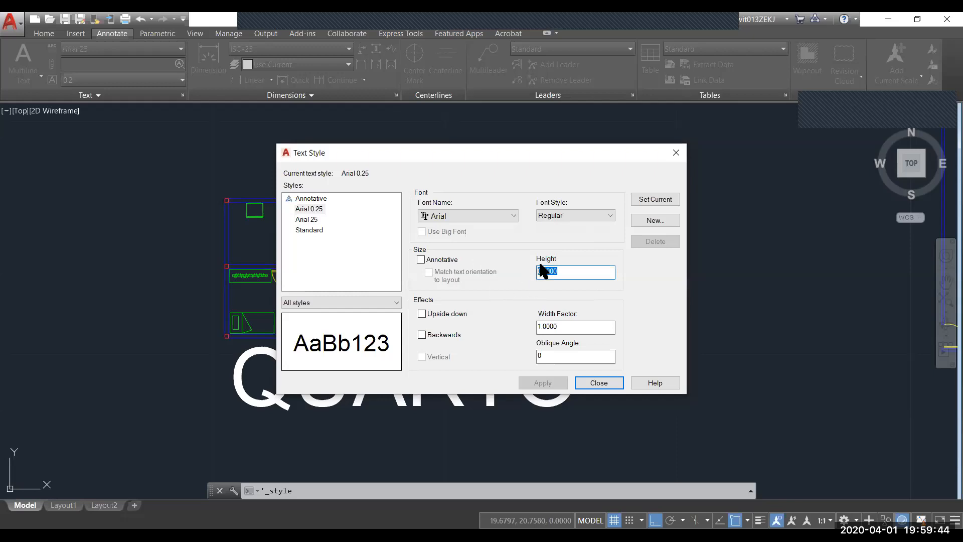
pyautogui.write('0.25')
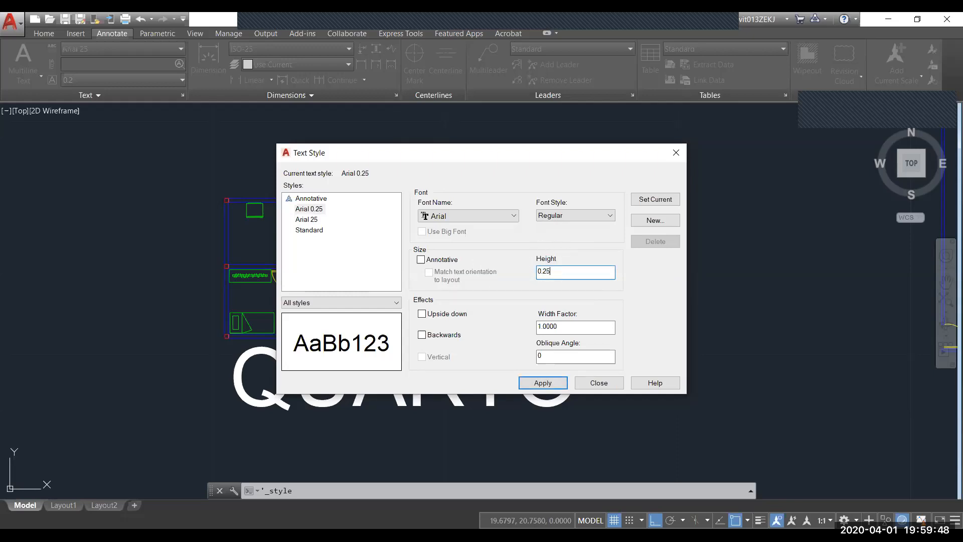
pyautogui.click(649, 200)
pyautogui.click(475, 306)
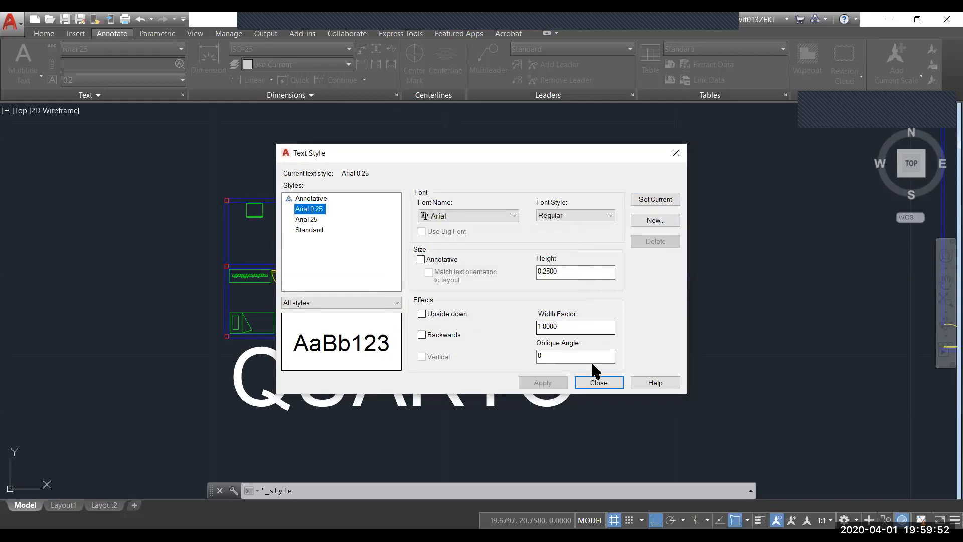
pyautogui.click(597, 384)
pyautogui.press('Escape')
pyautogui.press('Escape')
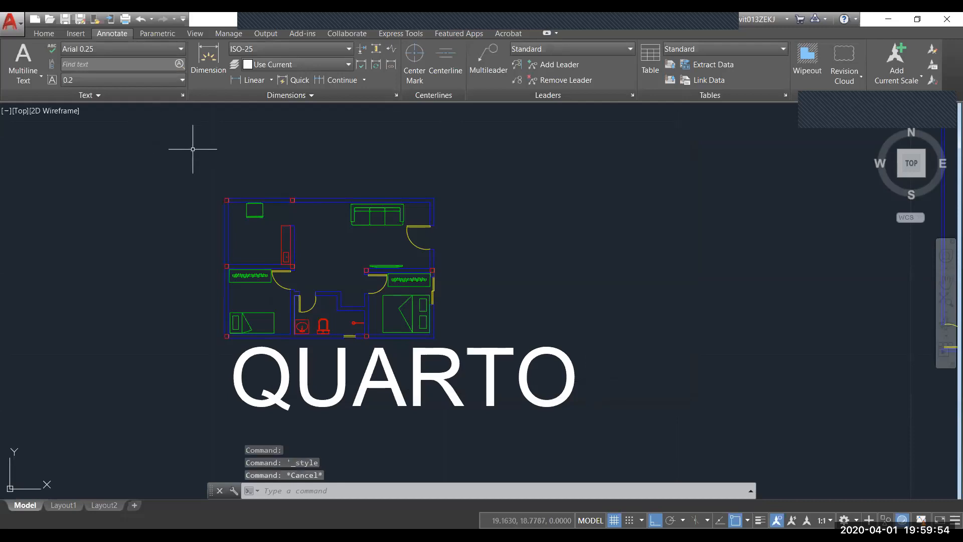
pyautogui.write('t')
pyautogui.press('Escape')
pyautogui.press('Escape')
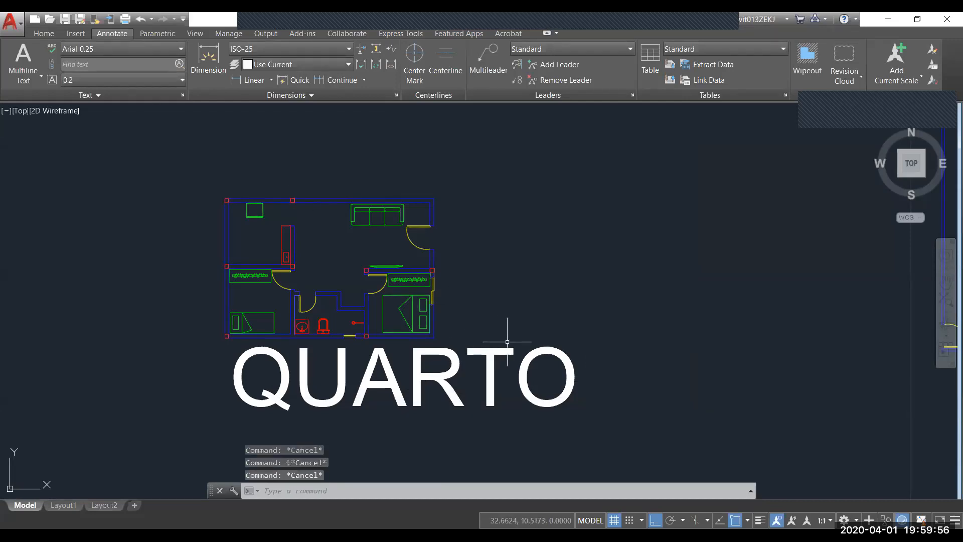
pyautogui.write('t')
pyautogui.press('BackSpace')
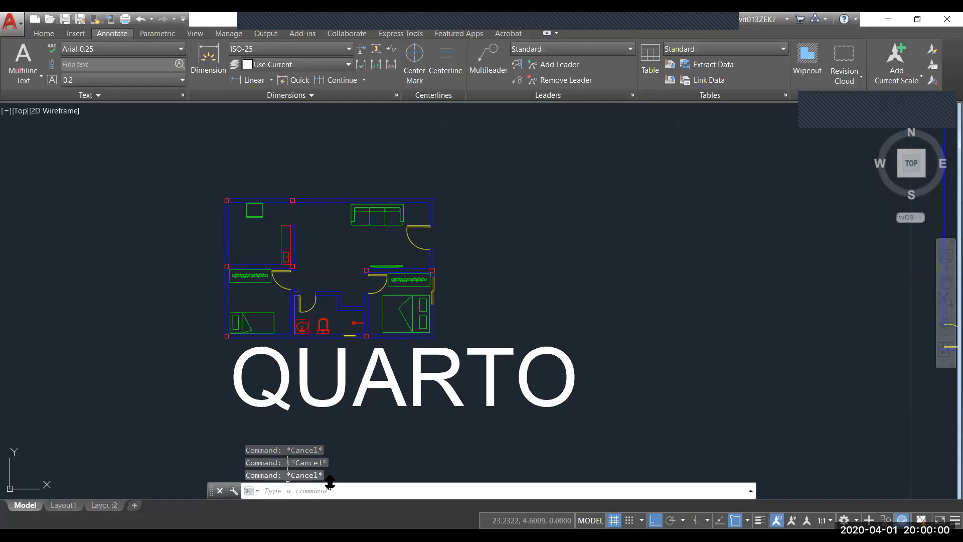
# Place a multiline text reading QUARTO to the right of the floor plan, using the Arial 0.25 text style
pyautogui.write('T')
pyautogui.click(265, 368)
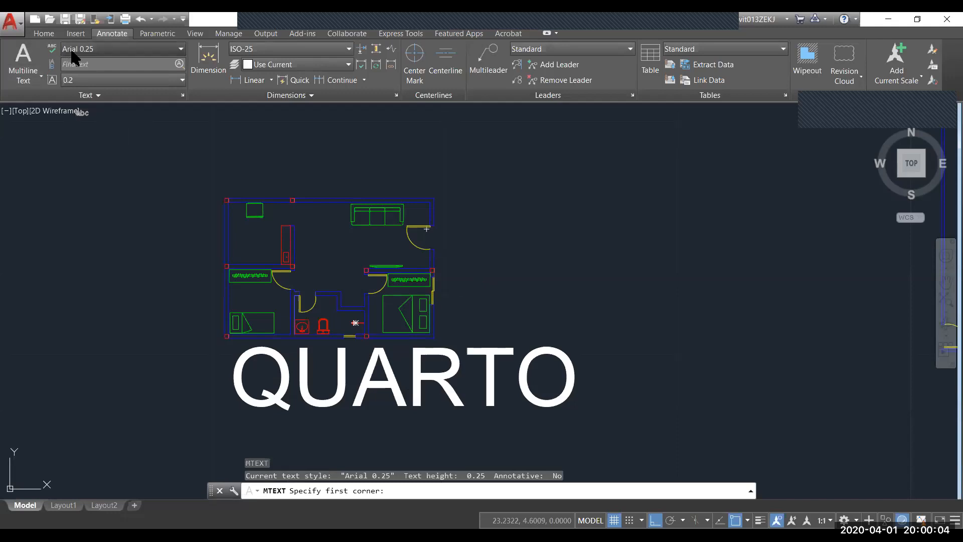
pyautogui.click(85, 49)
pyautogui.click(135, 75)
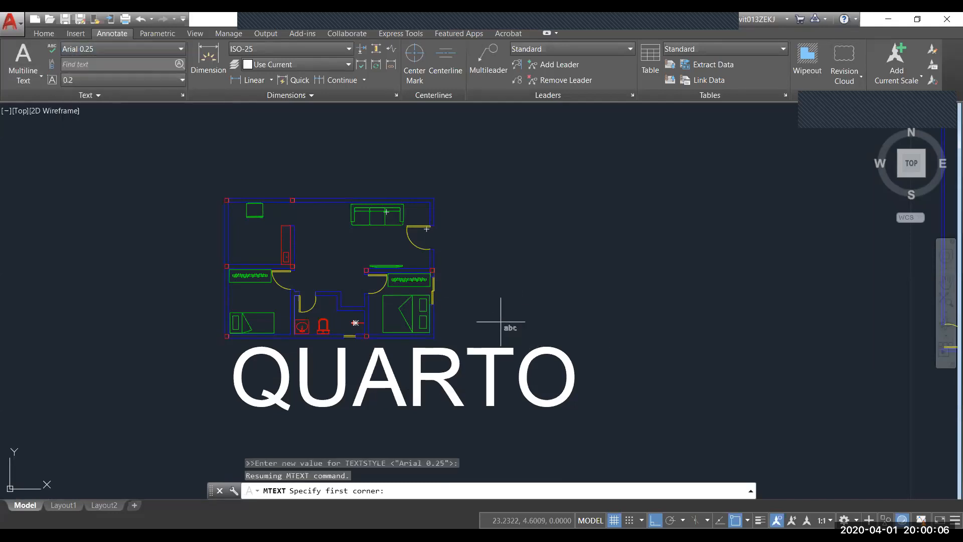
pyautogui.click(473, 299)
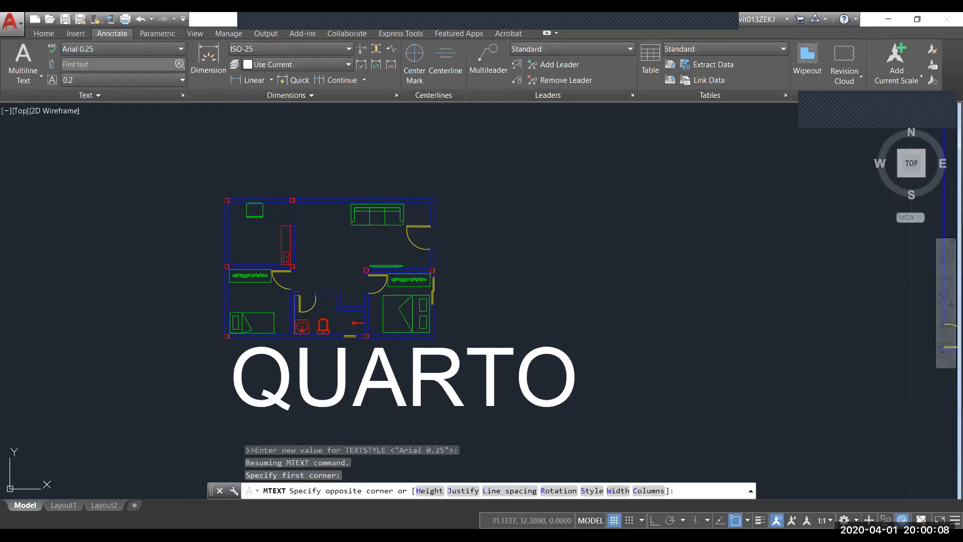
pyautogui.click(626, 241)
pyautogui.write('qUR')
pyautogui.press('BackSpace')
pyautogui.write('ARTO')
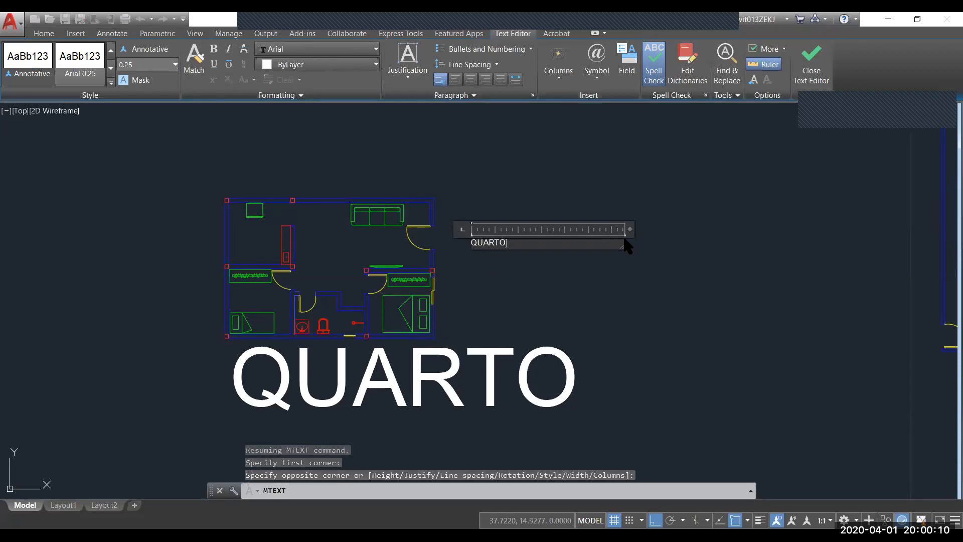
pyautogui.click(810, 70)
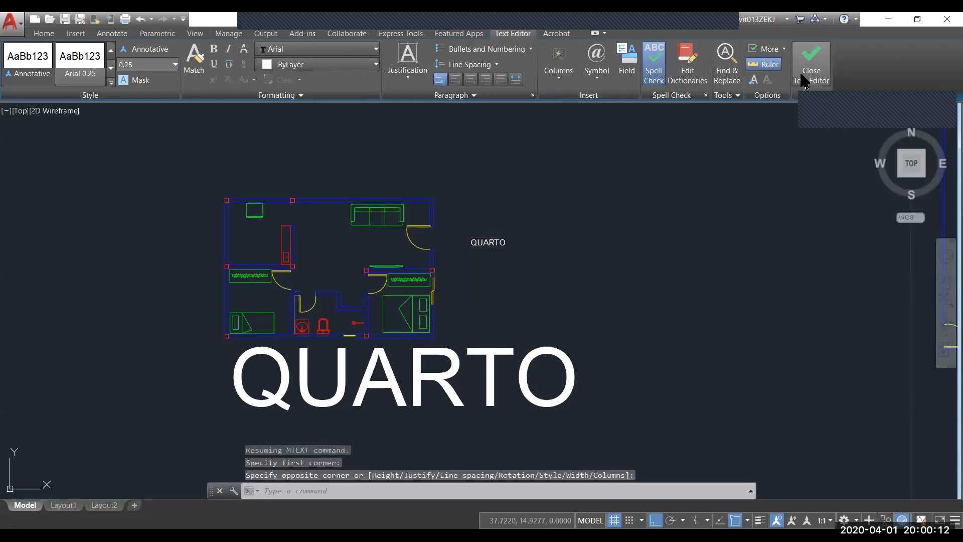
pyautogui.press('Escape')
# Move the small QUARTO text from beside the floor plan into the living room, below and left of the sofa
pyautogui.click(491, 269)
pyautogui.click(464, 241)
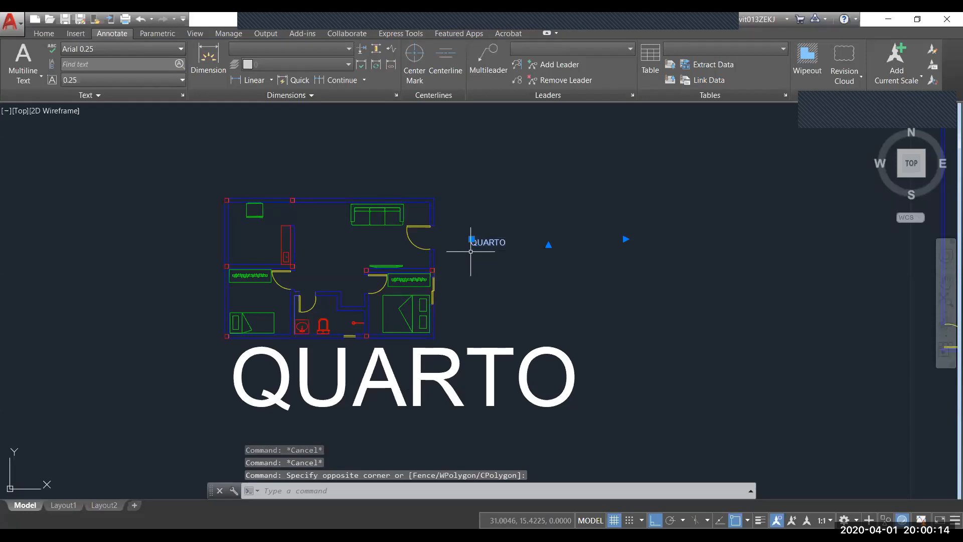
pyautogui.write('m')
pyautogui.press('Return')
pyautogui.click(475, 241)
pyautogui.click(322, 241)
pyautogui.press('Escape')
# Select the small QUARTO text in the living room, check its assigned text style, and clear the selection
pyautogui.click(346, 234)
pyautogui.click(328, 252)
pyautogui.click(94, 50)
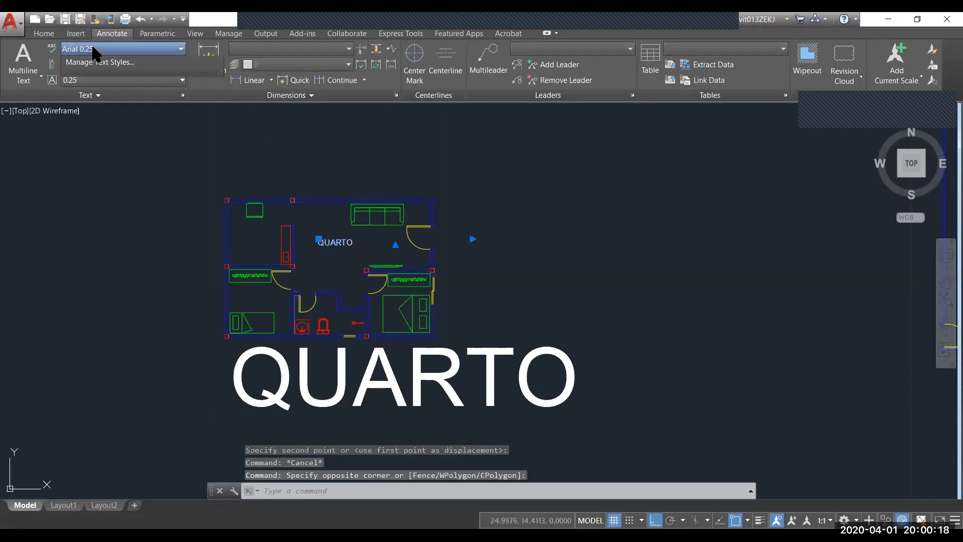
pyautogui.click(149, 74)
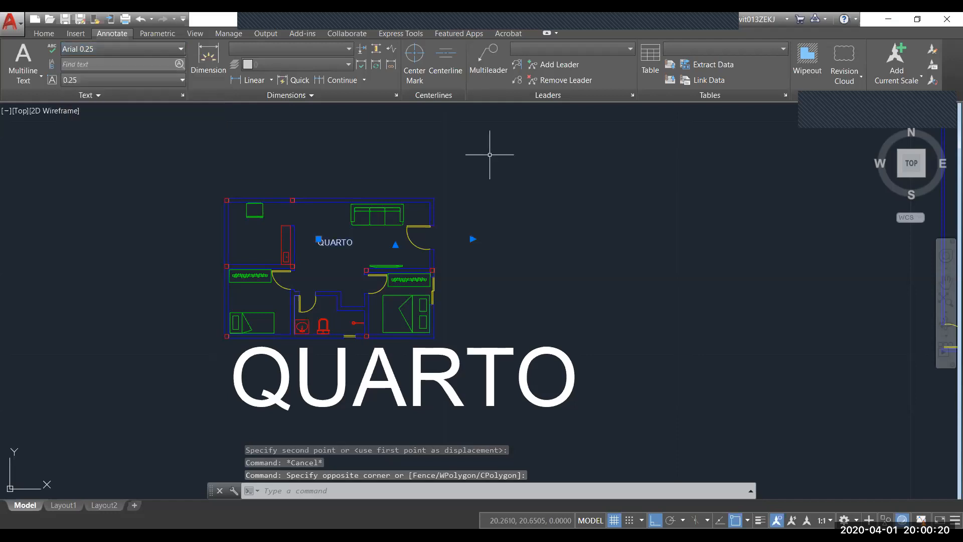
pyautogui.press('Escape')
pyautogui.press('Escape')
# Apply the Arial 0.25 text style to the large QUARTO text below the floor plan
pyautogui.click(650, 350)
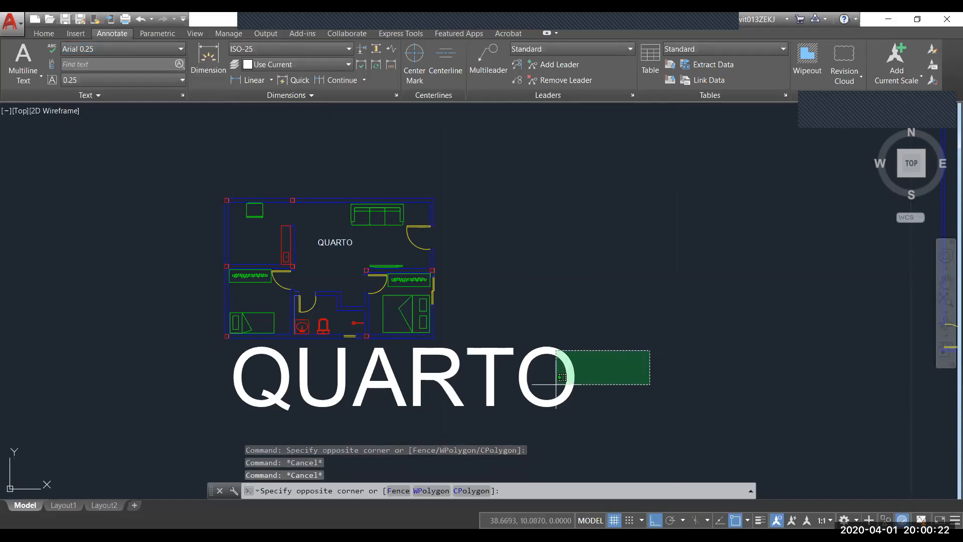
pyautogui.click(565, 381)
pyautogui.click(112, 47)
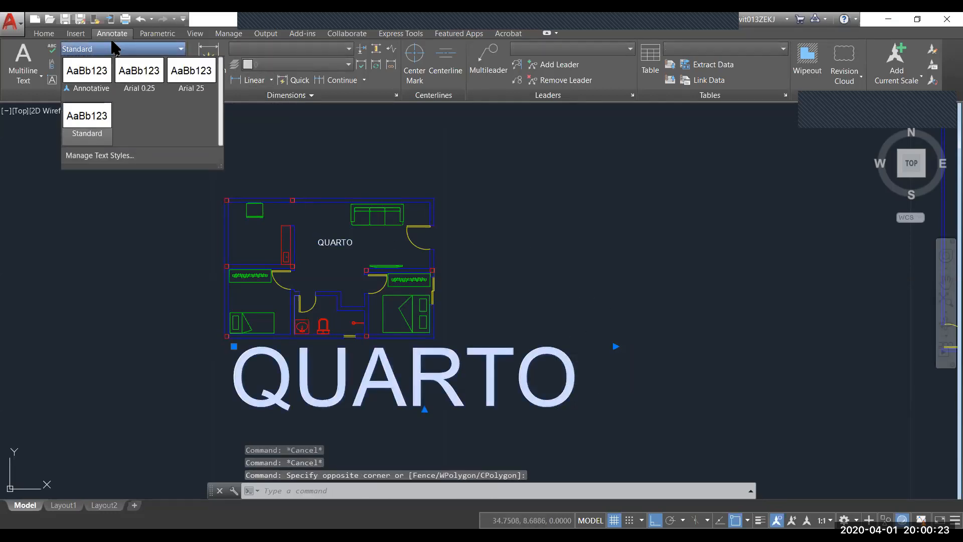
pyautogui.click(138, 75)
pyautogui.press('Escape')
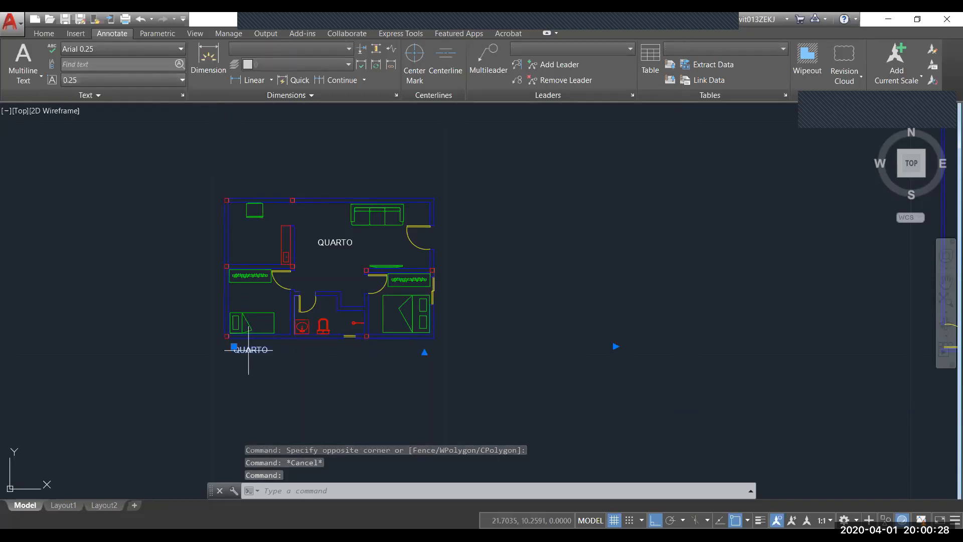
# Move the QUARTO text below the plan into the lower-left bedroom, between the wardrobe and the bed
pyautogui.write('m')
pyautogui.press('Return')
pyautogui.click(235, 352)
pyautogui.click(242, 298)
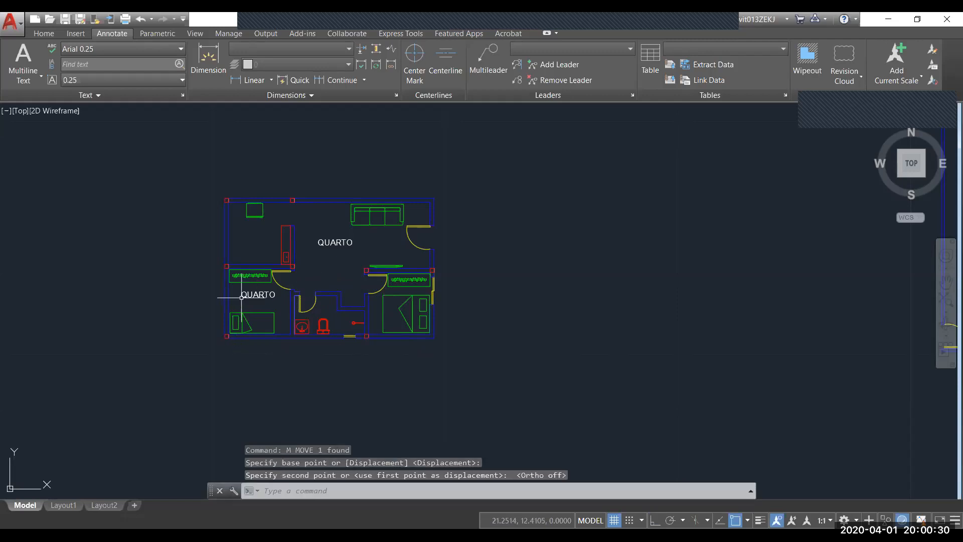
pyautogui.press('Escape')
pyautogui.click(180, 49)
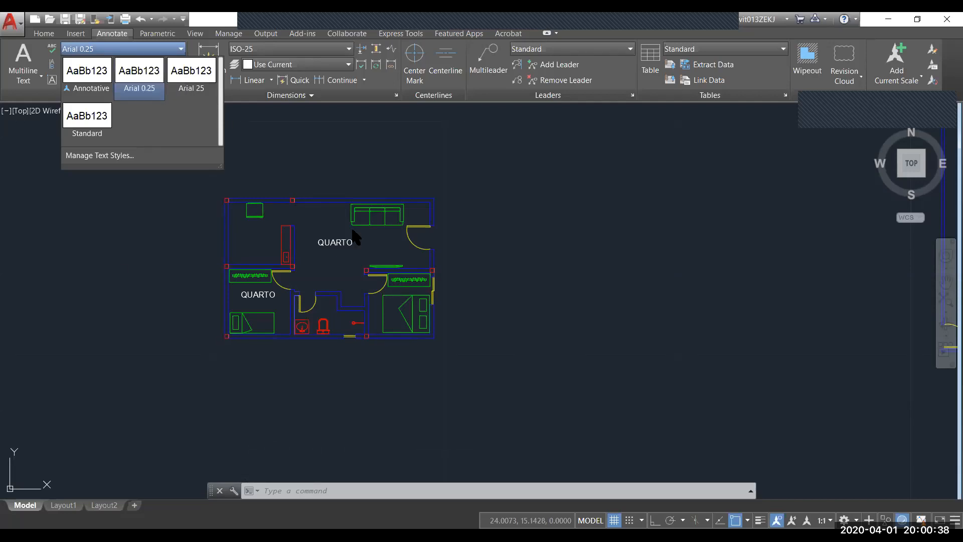
pyautogui.press('Escape')
pyautogui.press('Escape')
pyautogui.press('Escape')
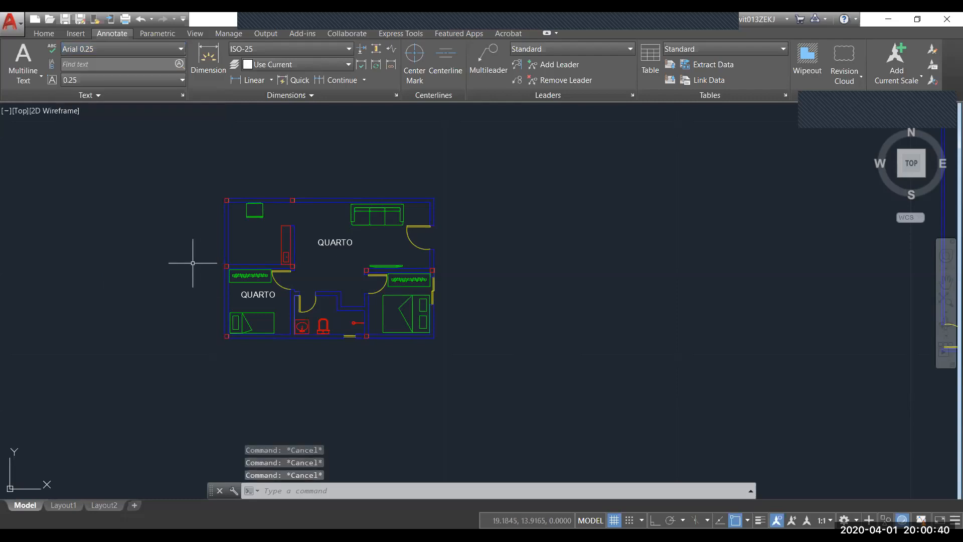
# Switch to the open template drawing with the text scale table and examine the ESCALA 1:100 text samples
pyautogui.hotkey('ctrl', 'Tab')
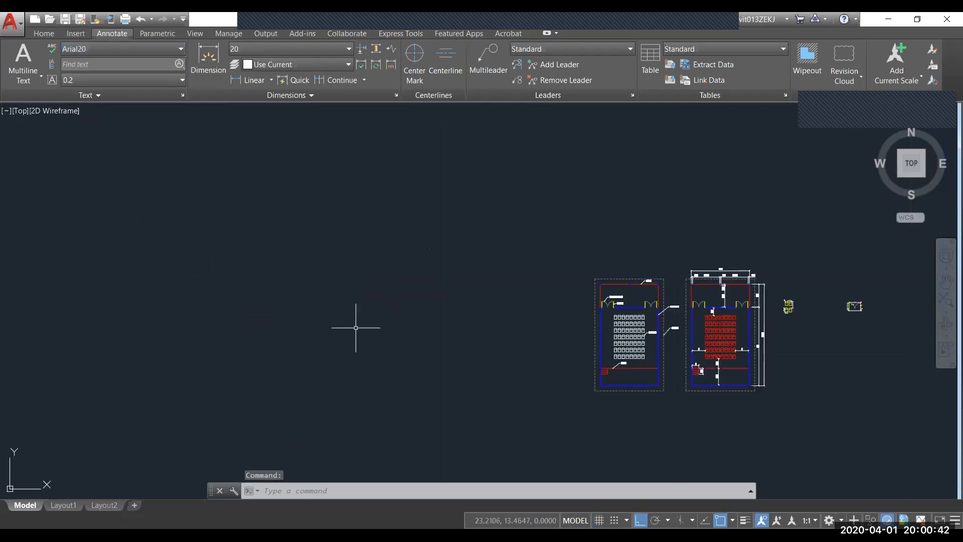
pyautogui.hotkey('ctrl', 'Tab')
pyautogui.hotkey('ctrl', 'Tab')
pyautogui.hotkey('ctrl', 'Tab')
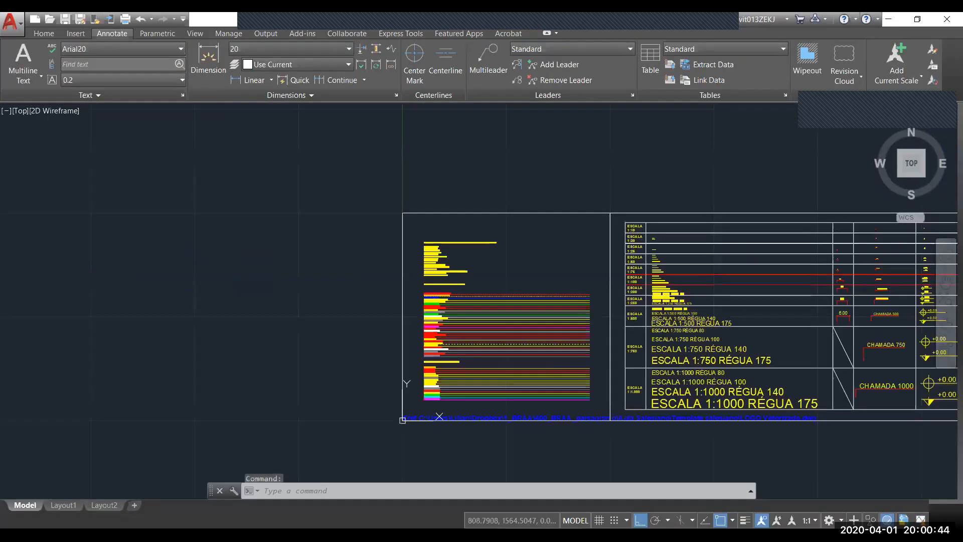
pyautogui.scroll(10, 744, 344)
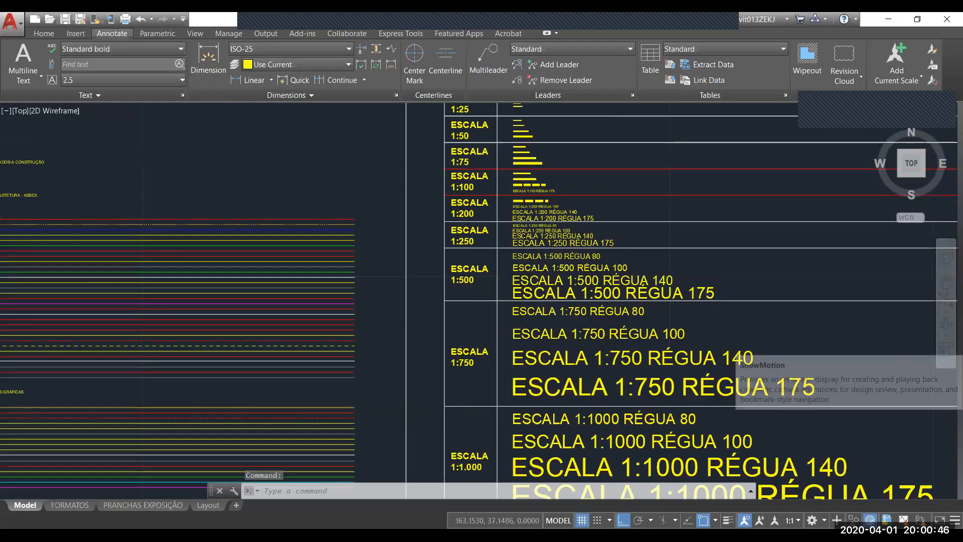
pyautogui.moveTo(481, 365)
pyautogui.mouseDown(button='middle')
pyautogui.moveTo(490, 362)
pyautogui.moveTo(491, 467)
pyautogui.mouseUp(button='middle')
pyautogui.scroll(-2, 491, 467)
pyautogui.moveTo(296, 228); pyautogui.dragTo(325, 330, button='middle')
pyautogui.scroll(2, 324, 330)
pyautogui.scroll(5, 351, 321)
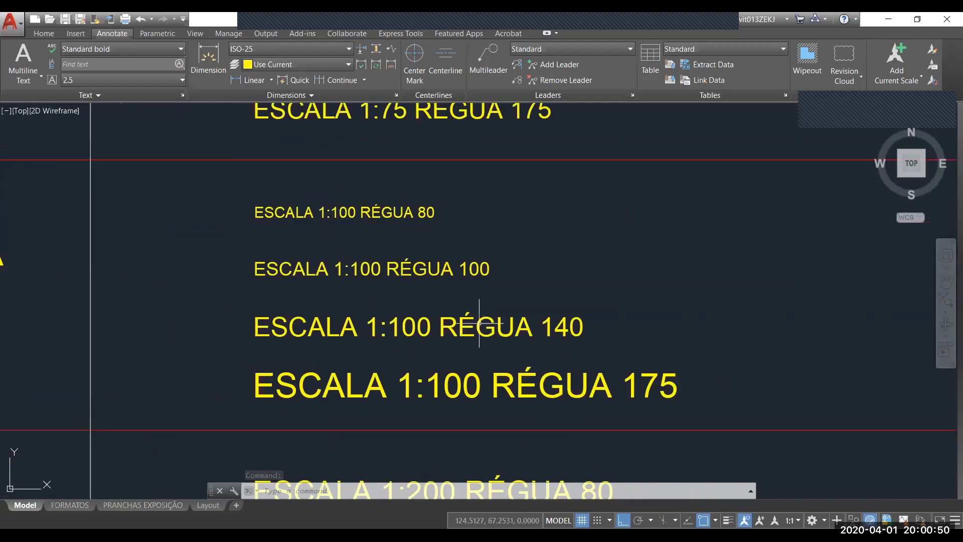
# Check the text styles assigned to the ESCALA 1:100 RÉGUA 80 and RÉGUA 100 samples
pyautogui.press('Escape')
pyautogui.click(409, 221)
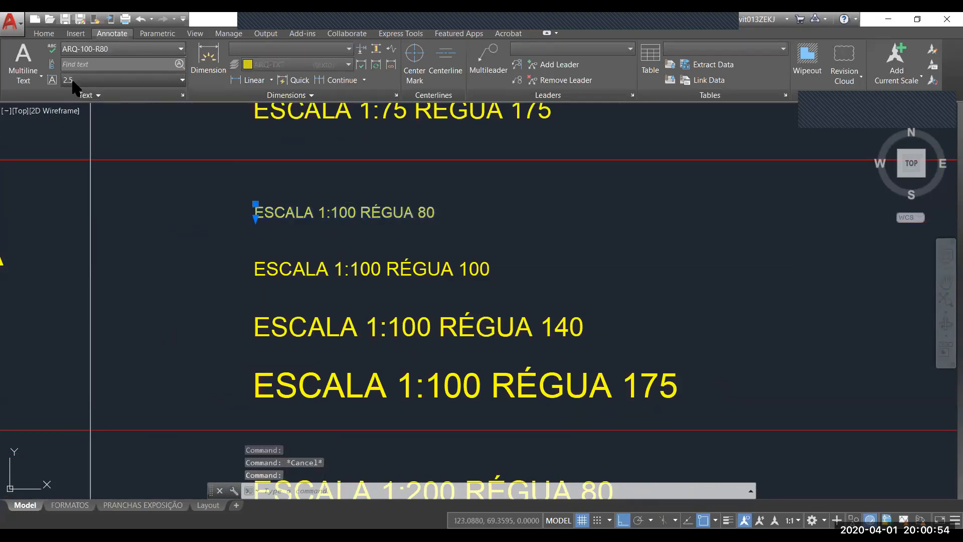
pyautogui.click(124, 80)
pyautogui.press('Escape')
pyautogui.click(422, 271)
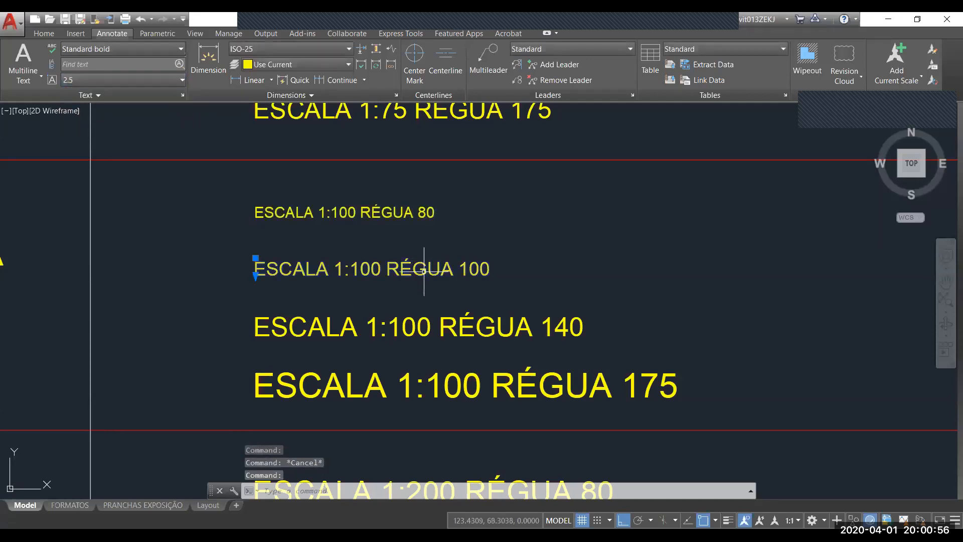
# Open the text style settings and check the heights of the ARQ-100-CTA, ARQ-100-R80 and ARQ-1000-R100 styles
pyautogui.click(183, 96)
pyautogui.moveTo(397, 279); pyautogui.dragTo(394, 205)
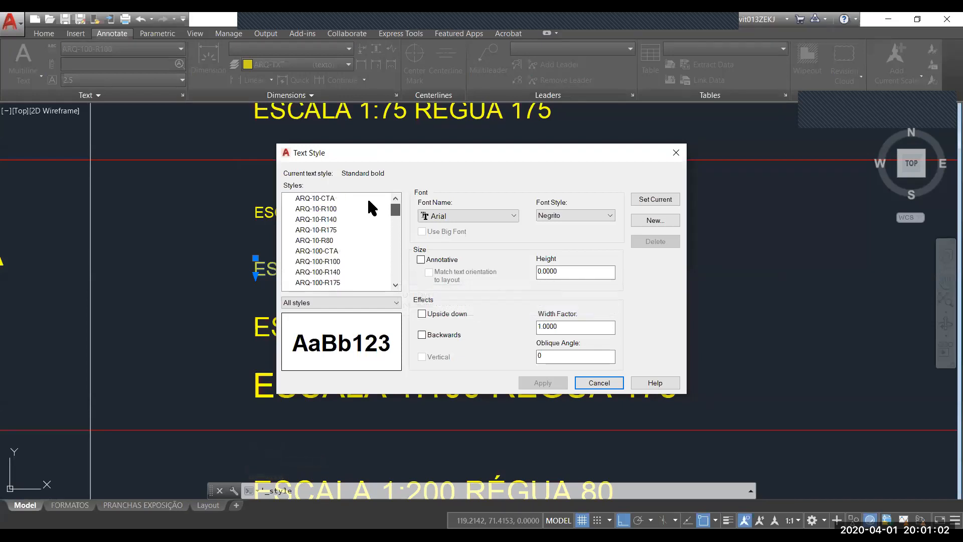
pyautogui.click(322, 252)
pyautogui.scroll(-1, 323, 254)
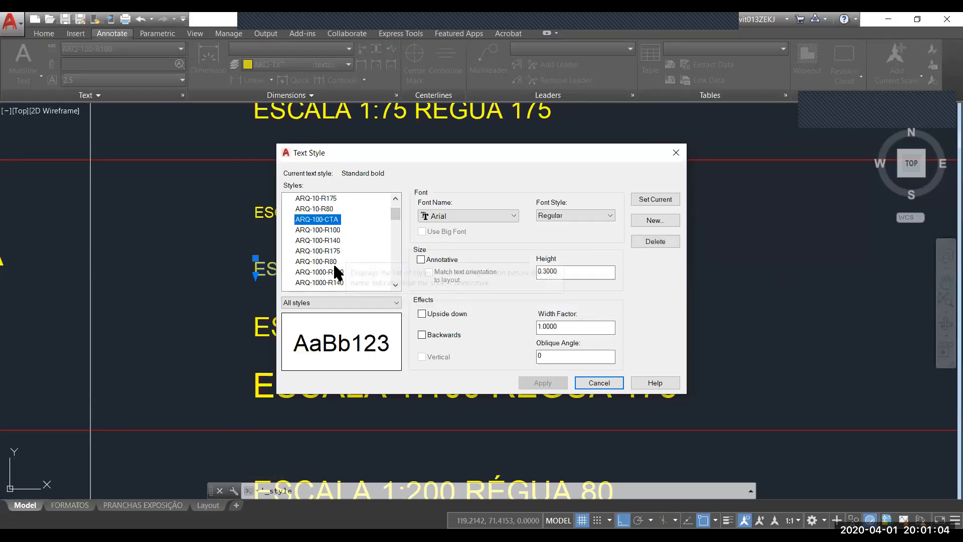
pyautogui.click(324, 260)
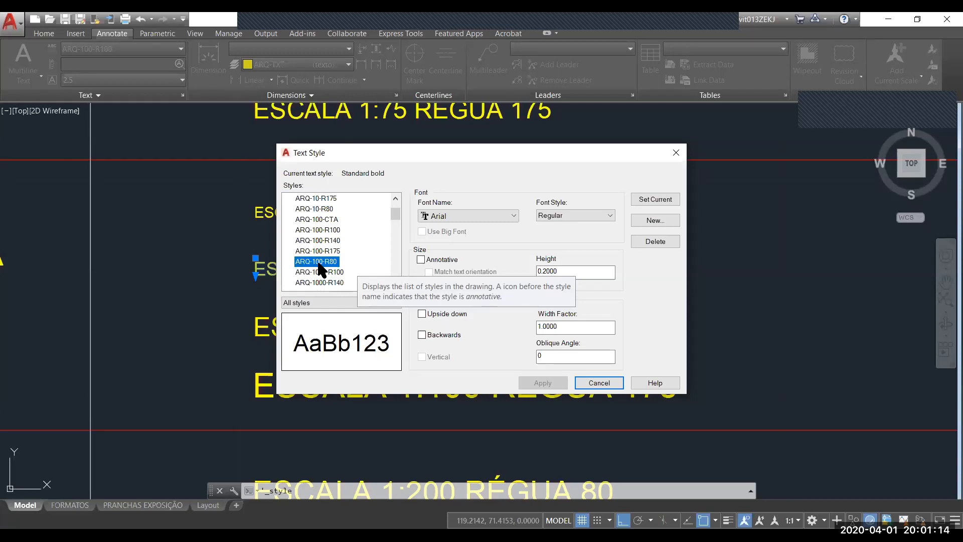
pyautogui.click(562, 271)
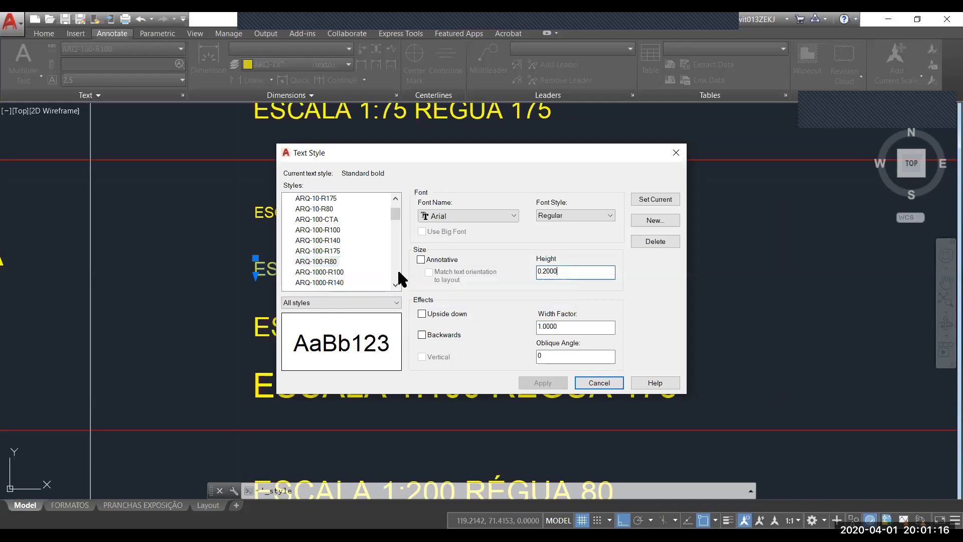
pyautogui.click(334, 252)
pyautogui.click(333, 272)
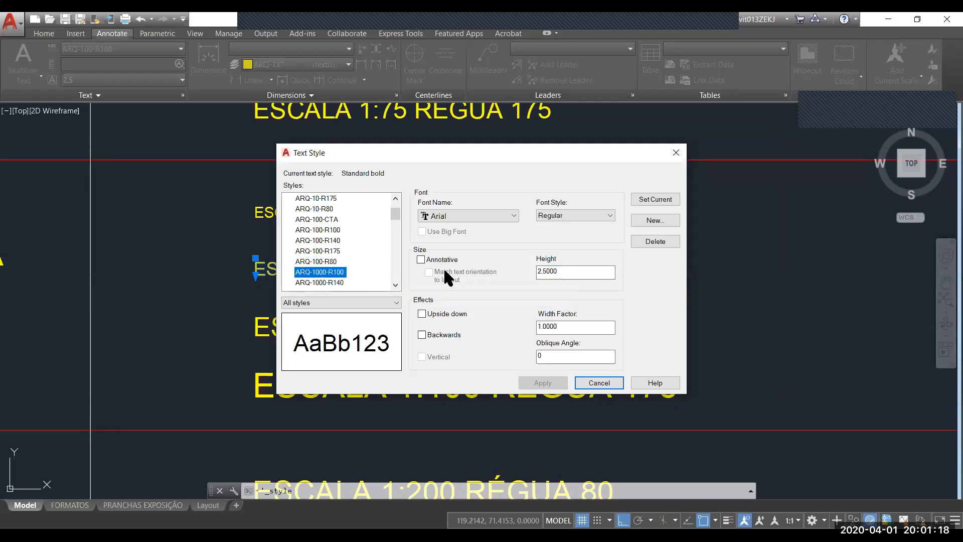
pyautogui.doubleClick(568, 271)
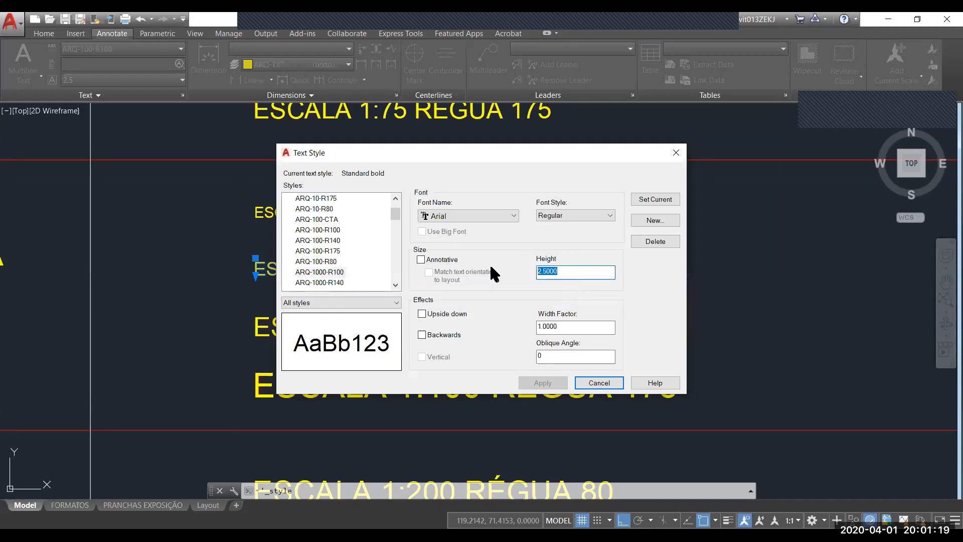
# Compare the heights set for the ARQ-100-R100, ARQ-100-R140 and ARQ-100-R175 text styles
pyautogui.click(337, 251)
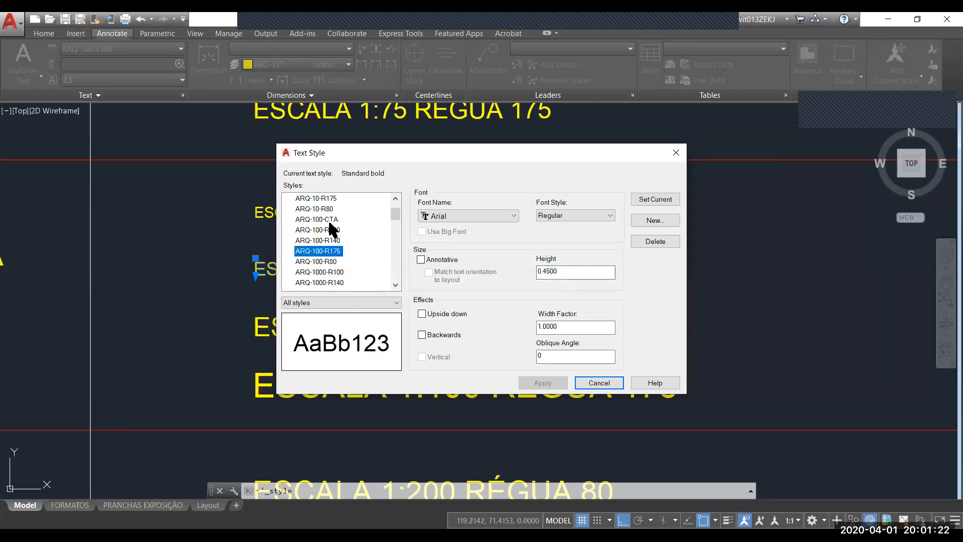
pyautogui.click(336, 229)
pyautogui.click(333, 240)
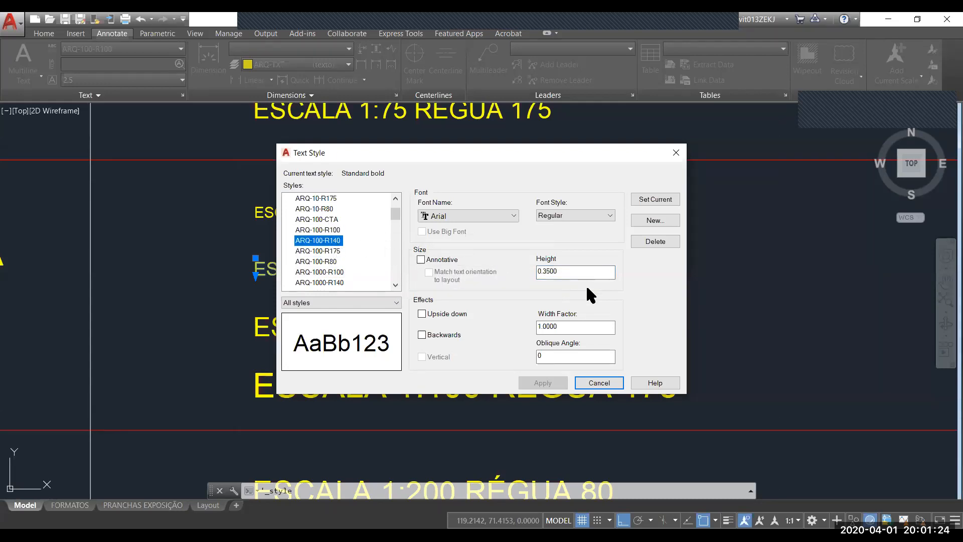
pyautogui.doubleClick(552, 271)
pyautogui.click(333, 251)
pyautogui.doubleClick(551, 271)
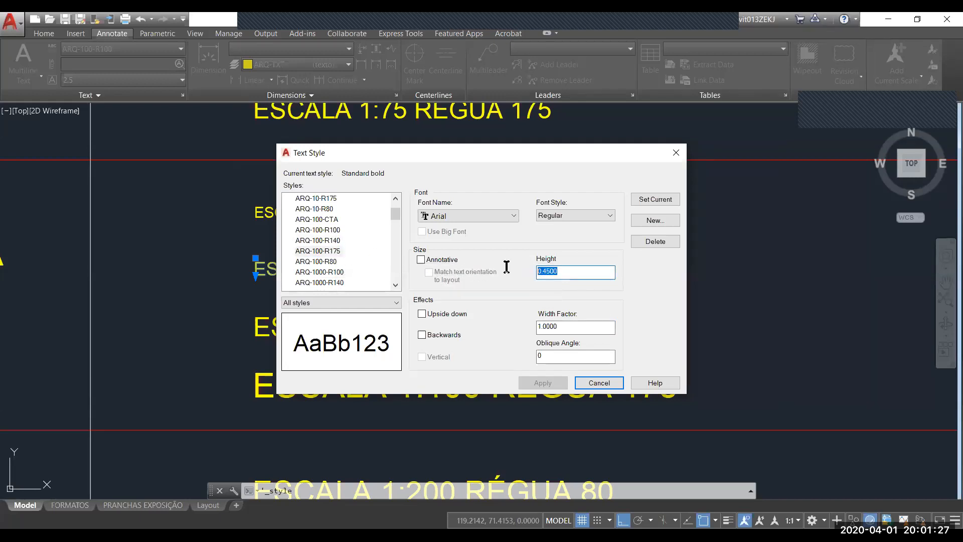
pyautogui.click(591, 384)
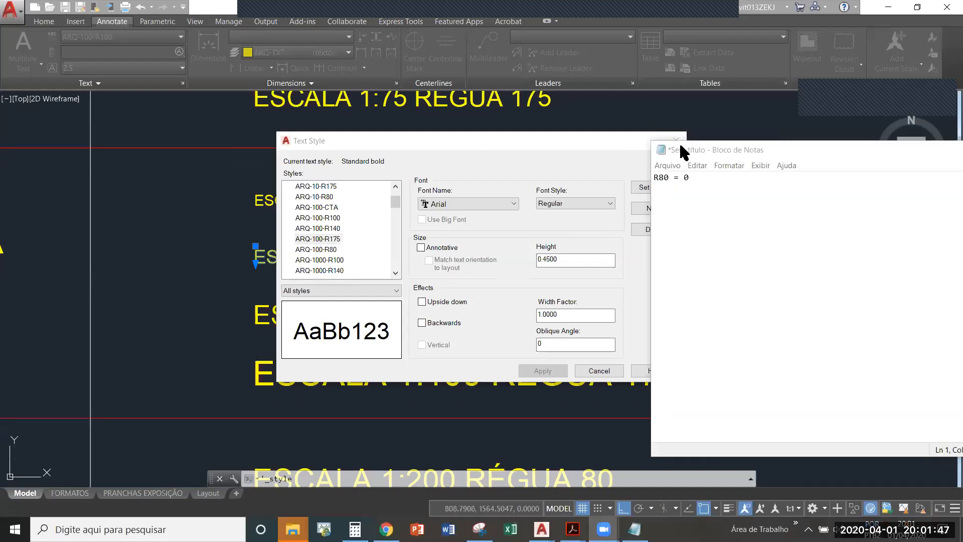
# Replace the Notepad note with the heading TEXTOS PARA ESCALA 1/100 and the line ARQ-100-R80-0.20, checking it against the style's height
pyautogui.moveTo(680, 146); pyautogui.dragTo(728, 157)
pyautogui.moveTo(745, 204); pyautogui.dragTo(666, 182)
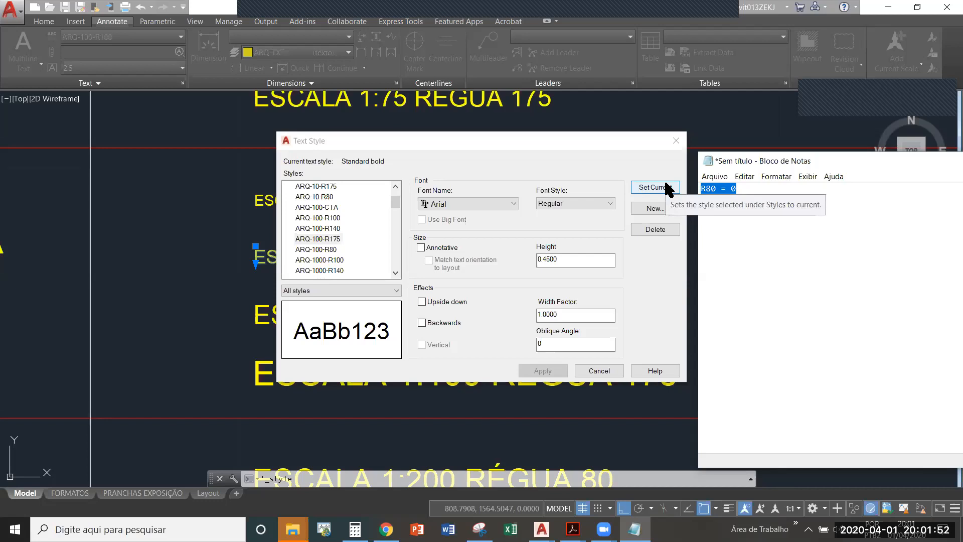
pyautogui.write('TEXTOS PARA ESCALA 1/100')
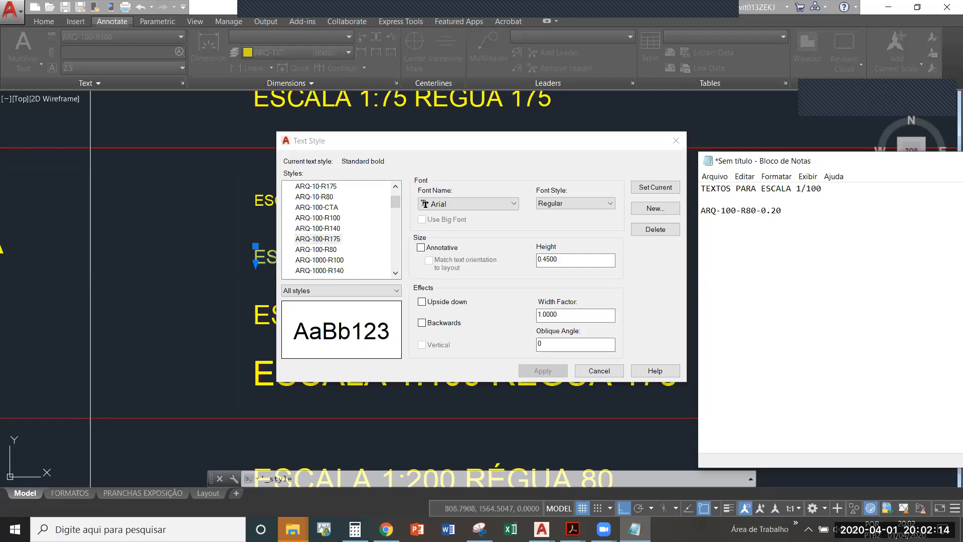
pyautogui.click(314, 250)
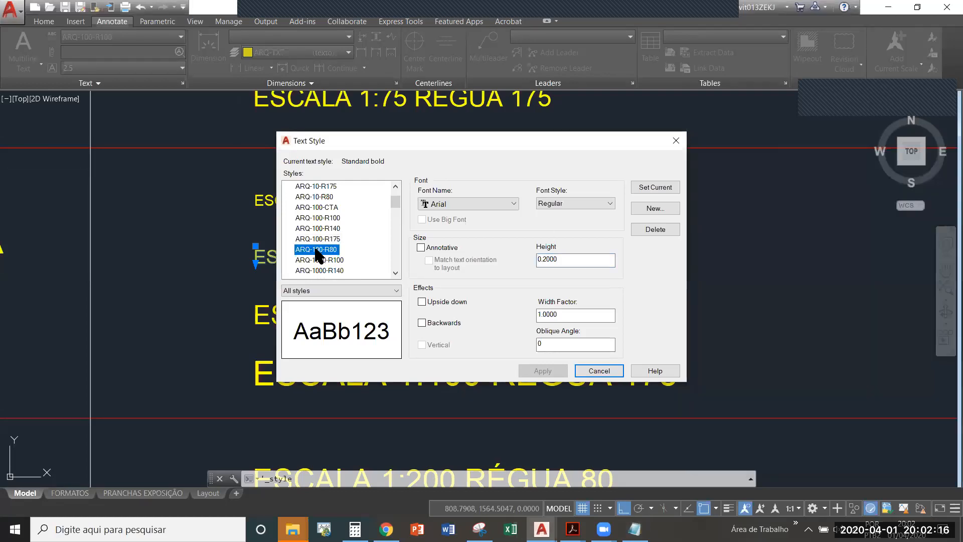
pyautogui.hotkey('alt', 'Tab')
pyautogui.hotkey('alt', 'Tab')
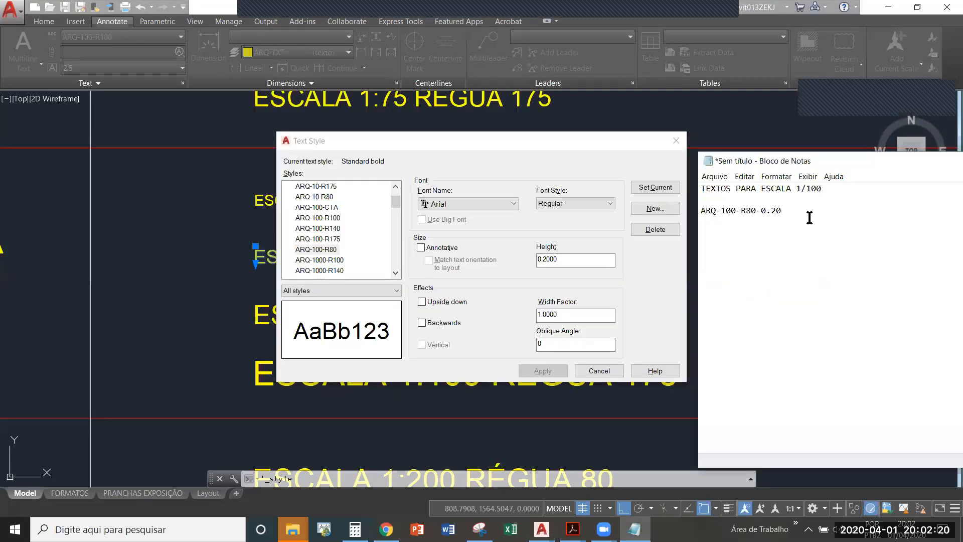
# Duplicate the R80 line in the note and change the copy to ARQ-100-R100-0.25
pyautogui.moveTo(813, 211); pyautogui.dragTo(701, 211)
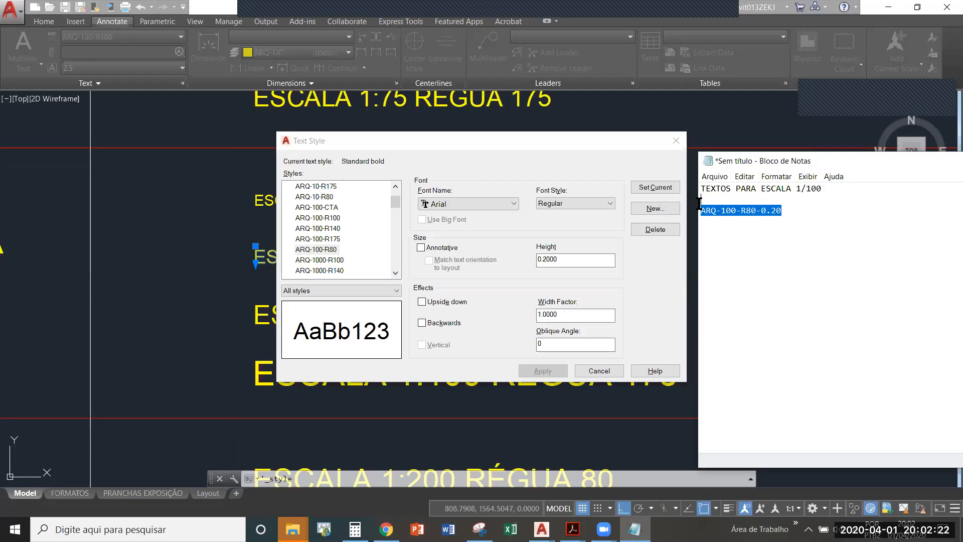
pyautogui.hotkey('ctrl', 'c')
pyautogui.click(710, 223)
pyautogui.hotkey('ctrl', 'v')
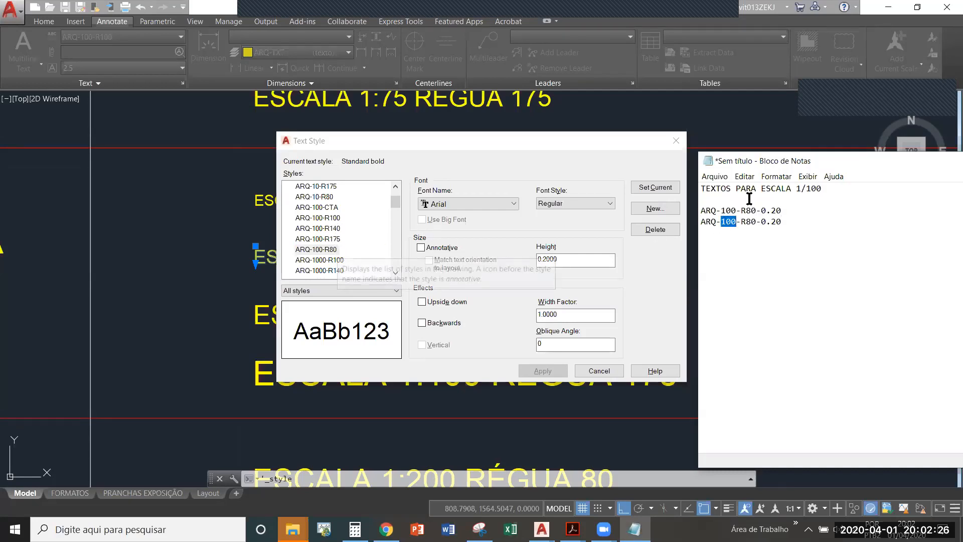
pyautogui.click(756, 223)
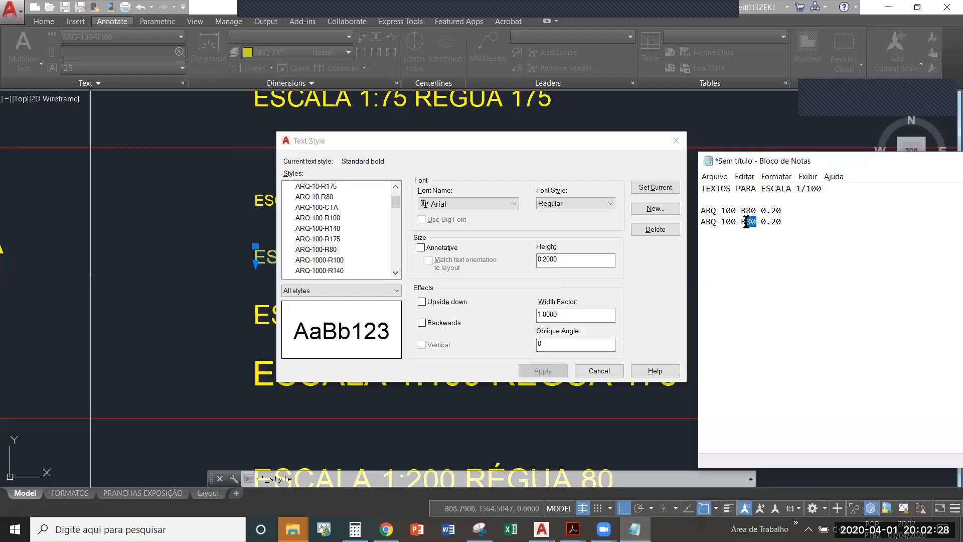
pyautogui.write('100')
# Add the line ARQ-100-R140-0.35 below the R100 line, taking the height from the ARQ-100-R140 text style
pyautogui.moveTo(794, 224); pyautogui.dragTo(701, 223)
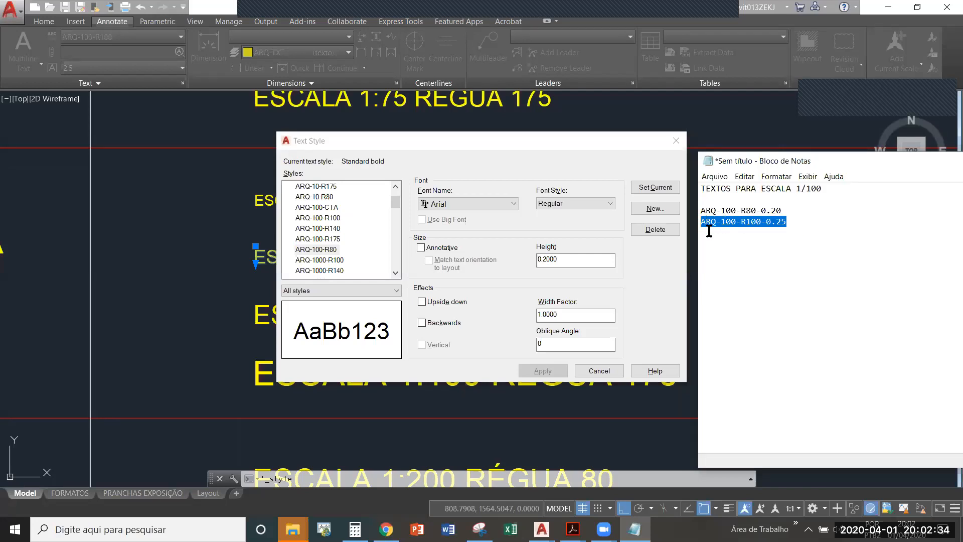
pyautogui.click(712, 234)
pyautogui.press('Return')
pyautogui.hotkey('ctrl', 'v')
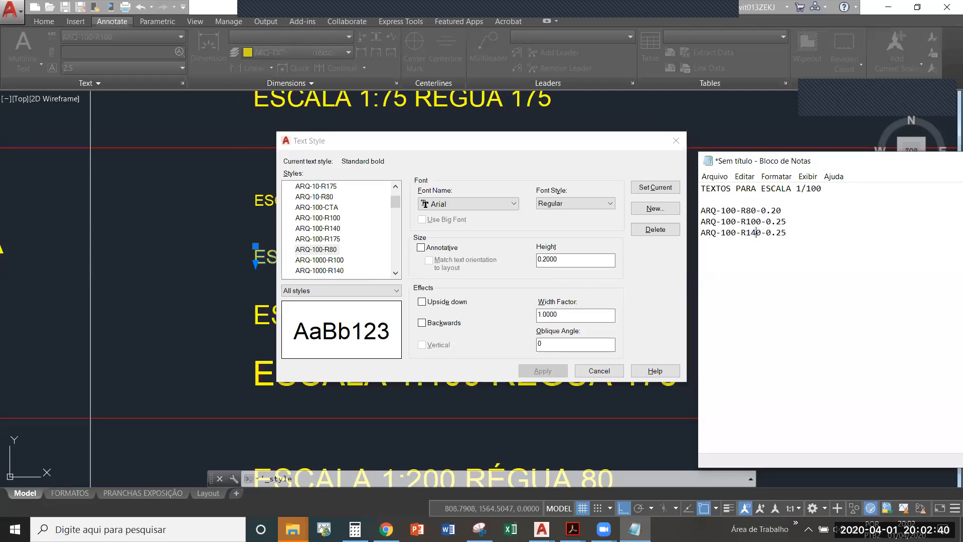
pyautogui.click(331, 228)
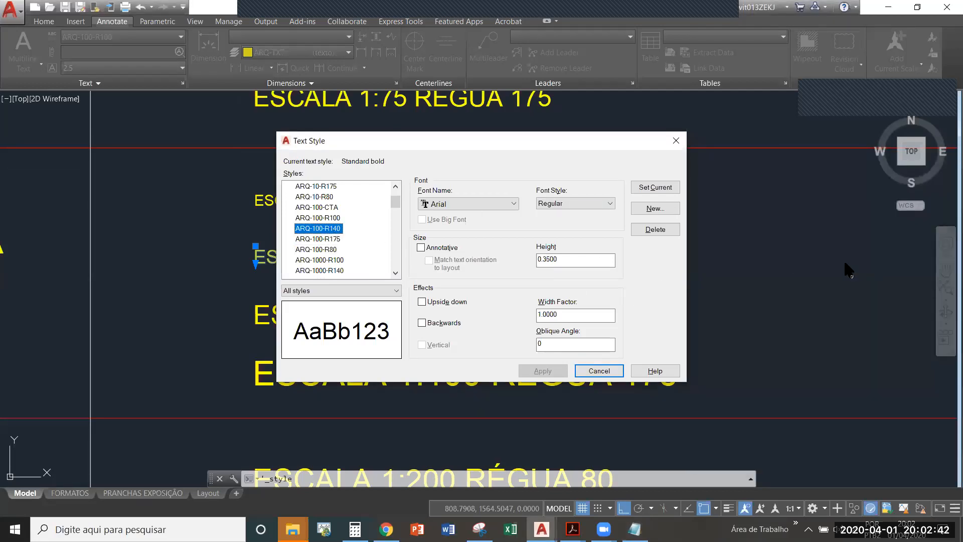
pyautogui.hotkey('alt', 'Tab')
pyautogui.moveTo(790, 233); pyautogui.dragTo(776, 232)
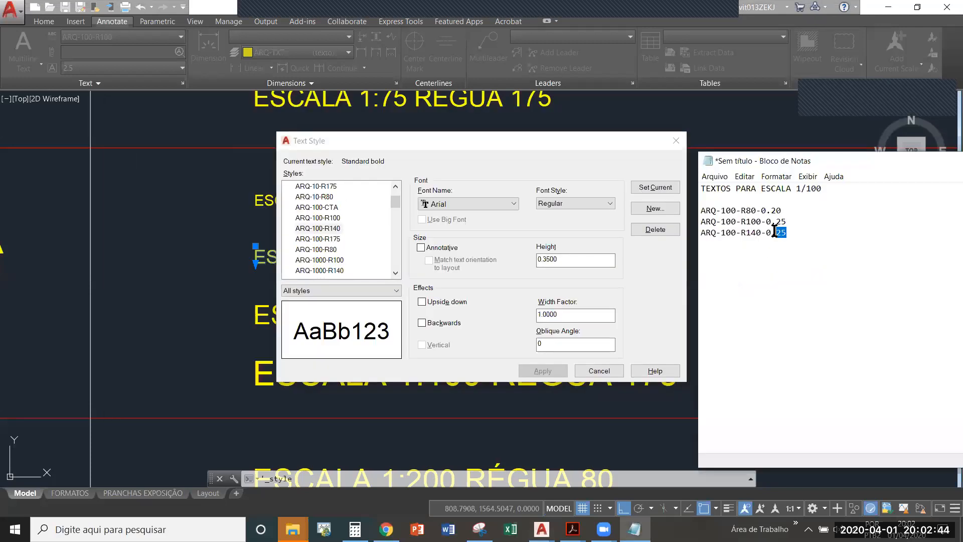
pyautogui.write('35')
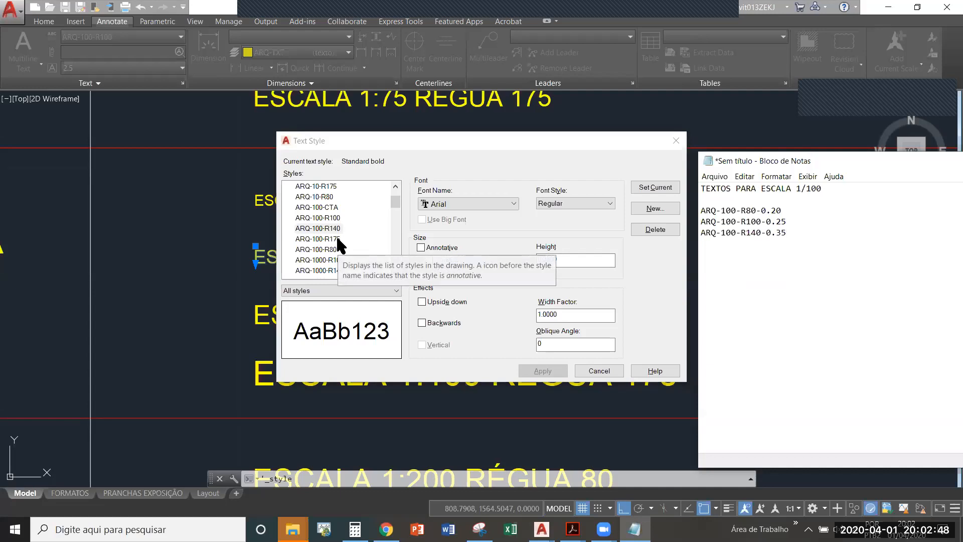
# Check the ARQ-100-R175 text style's height and add a matching line for it below the R140 line in the note
pyautogui.click(321, 240)
pyautogui.hotkey('alt', 'Tab')
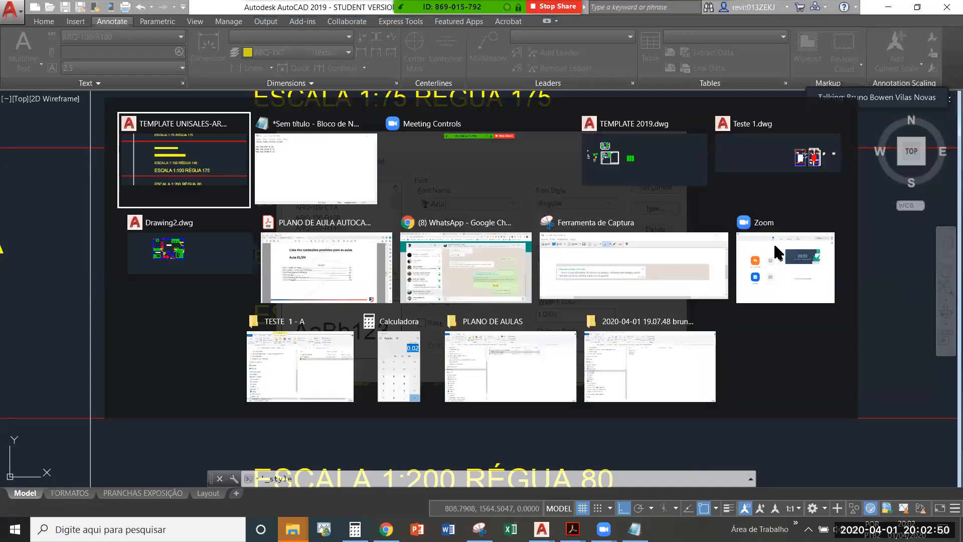
pyautogui.moveTo(806, 234); pyautogui.dragTo(698, 245)
pyautogui.click(788, 237)
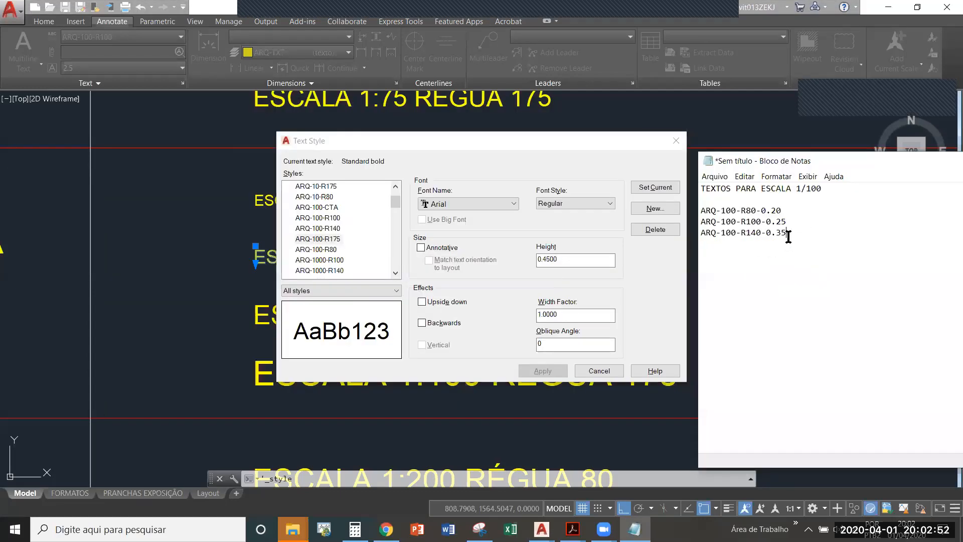
pyautogui.hotkey('ctrl', 'v')
pyautogui.moveTo(780, 251); pyautogui.dragTo(830, 274)
pyautogui.write('4')
pyautogui.moveTo(794, 244); pyautogui.dragTo(701, 170)
pyautogui.click(777, 241)
pyautogui.moveTo(747, 219); pyautogui.dragTo(755, 247)
pyautogui.click(795, 258)
# Switch to File Explorer and open the NBR 6492 PDF from the AUN3 course's BIBLIOGRAFIA E BASES folder under Dropbox's UNISALES folder
pyautogui.click(293, 529)
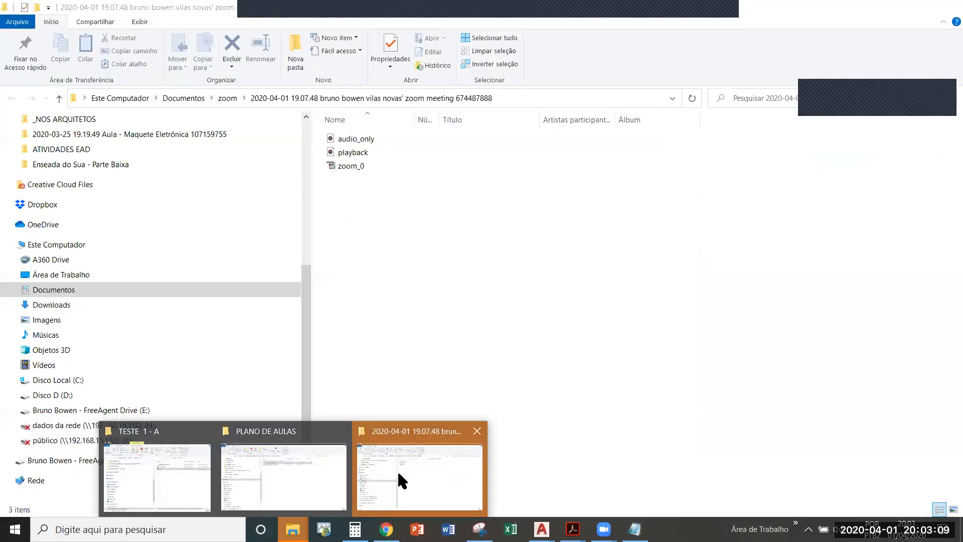
pyautogui.click(397, 471)
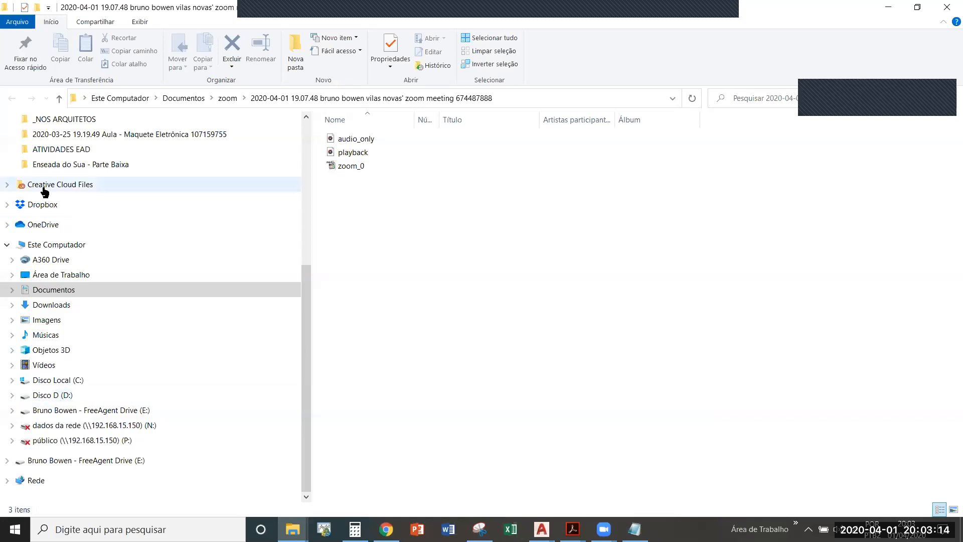
pyautogui.click(137, 203)
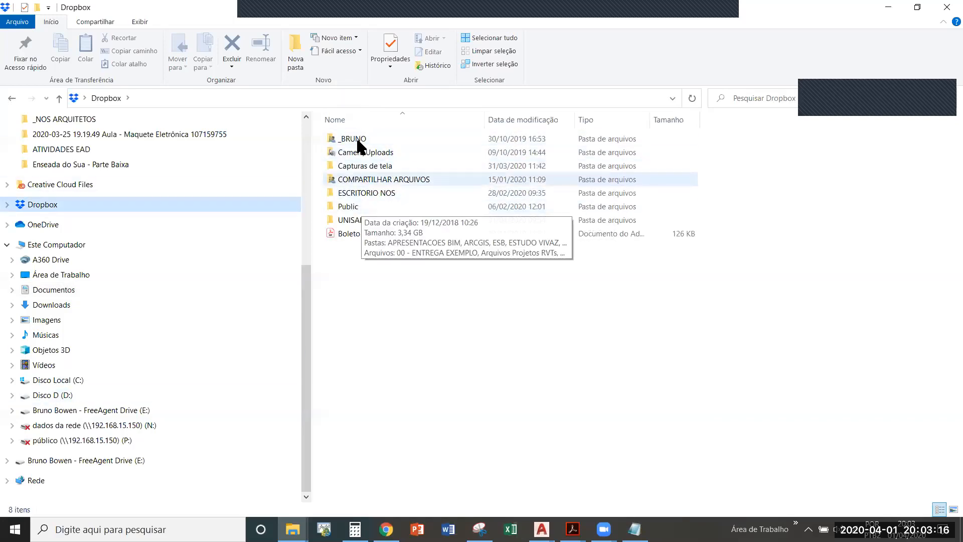
pyautogui.doubleClick(354, 221)
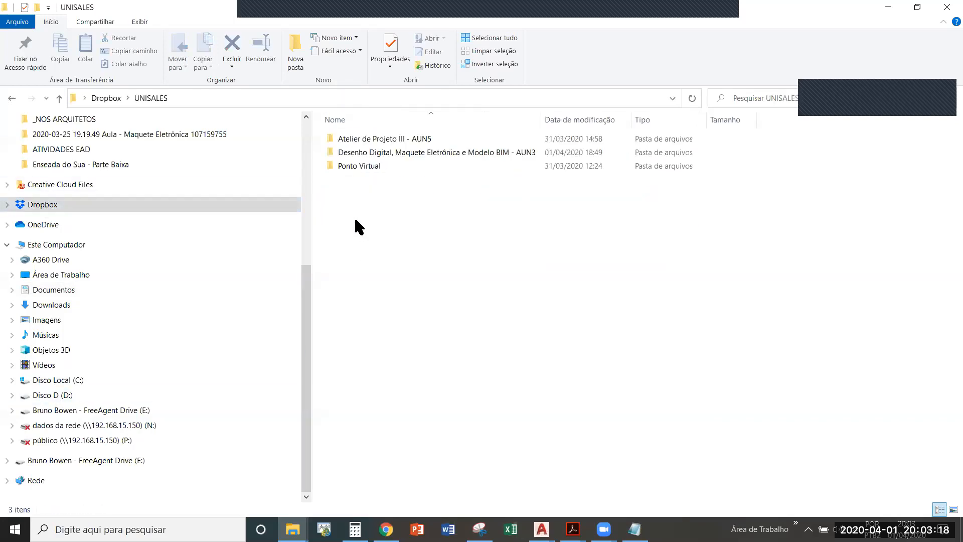
pyautogui.doubleClick(377, 153)
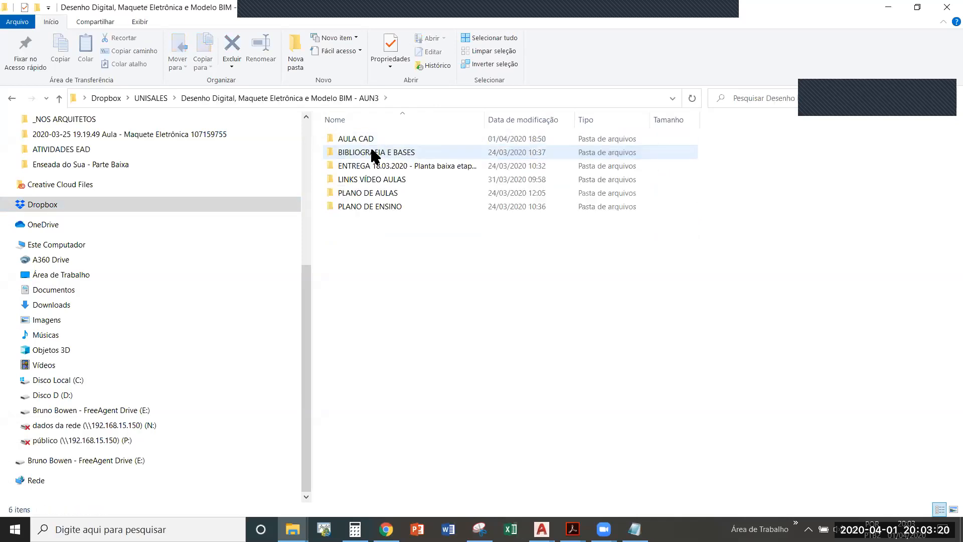
pyautogui.doubleClick(370, 149)
pyautogui.click(394, 196)
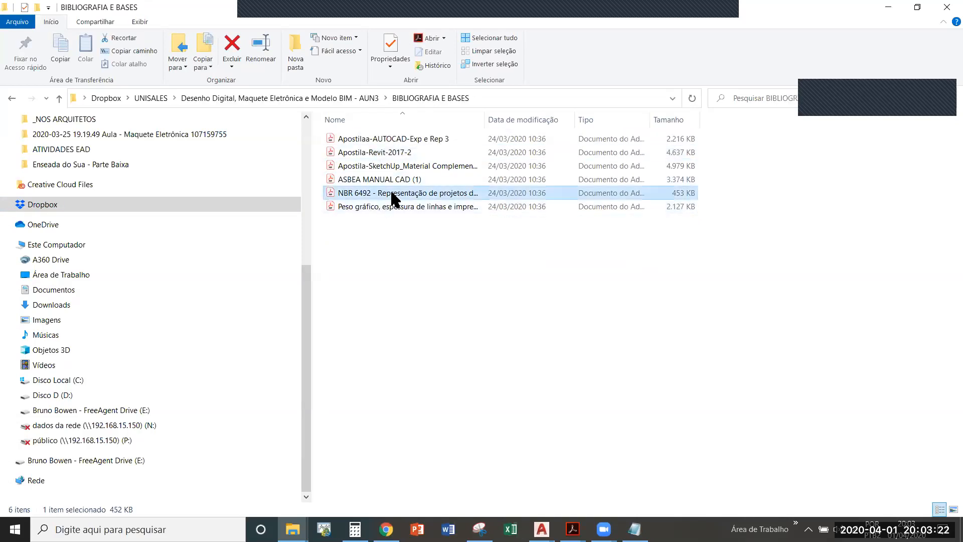
pyautogui.doubleClick(394, 195)
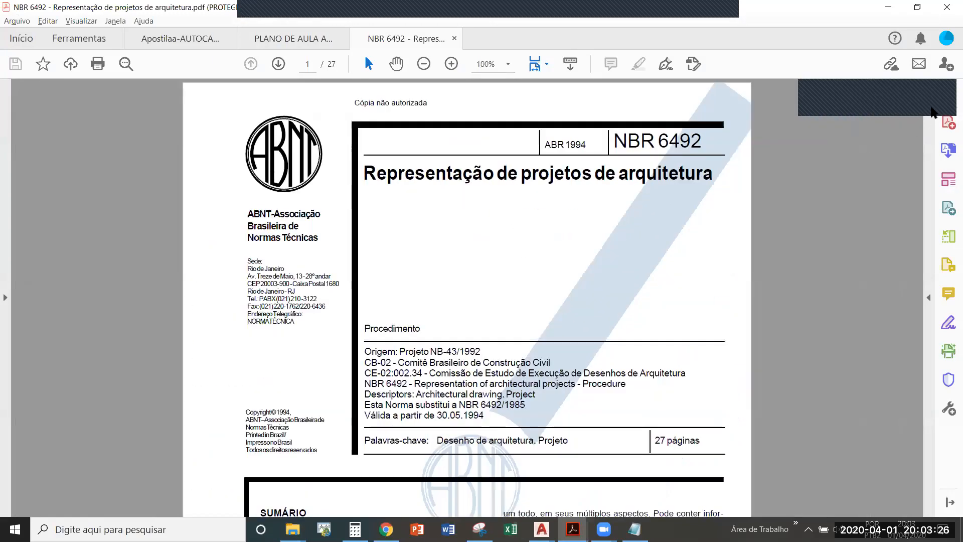
# Find section A-2.2.1 on instrument lettering in the NBR 6492 PDF and enlarge the view to 150%
pyautogui.click(928, 298)
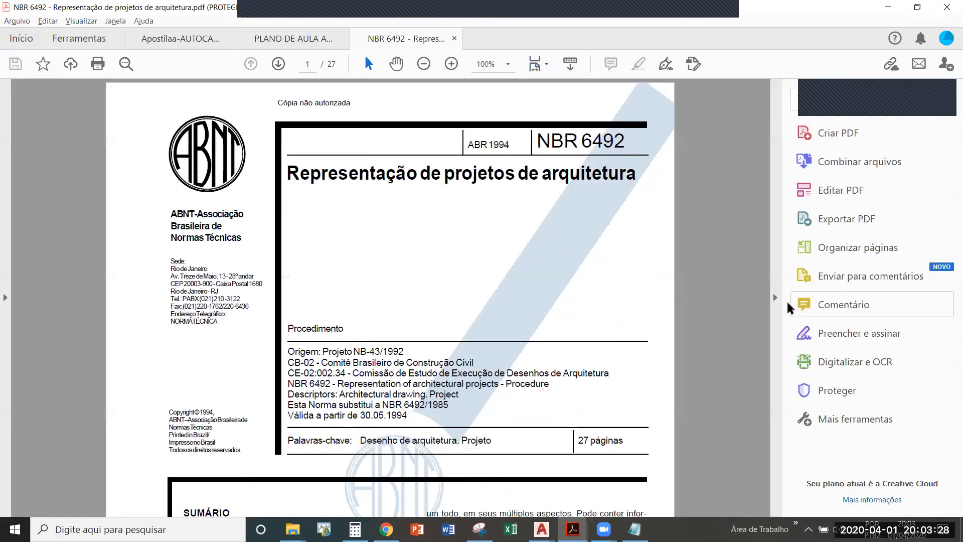
pyautogui.click(775, 297)
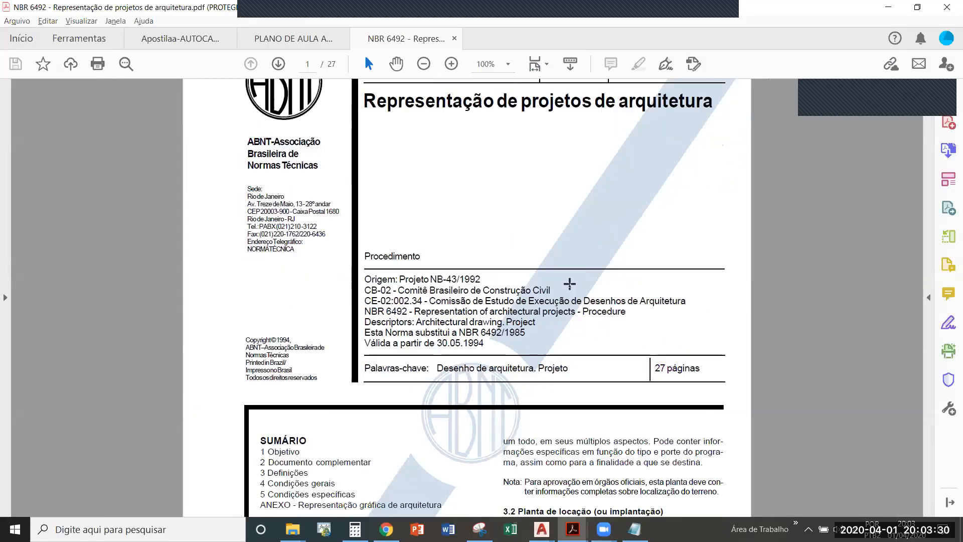
pyautogui.scroll(-15, 570, 284)
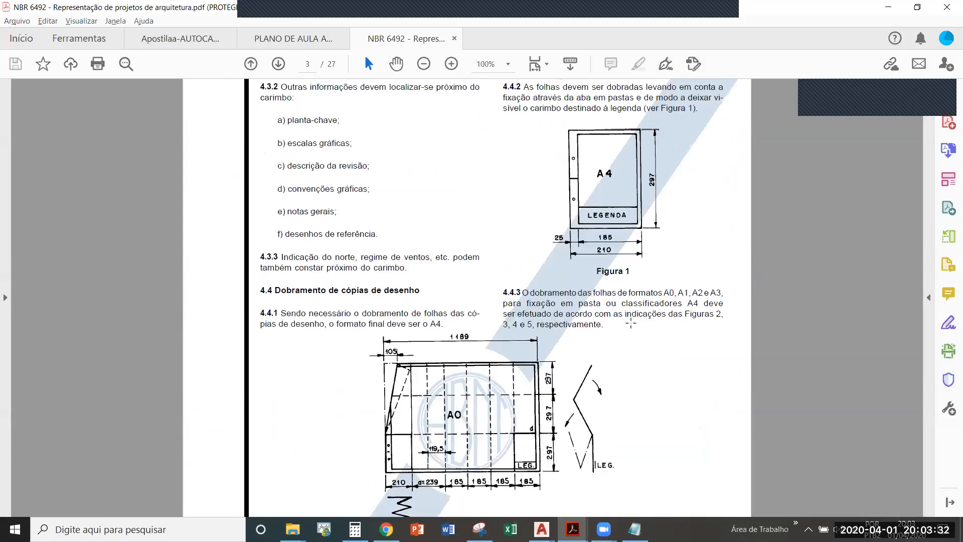
pyautogui.scroll(-12, 631, 324)
pyautogui.scroll(-15, 617, 281)
pyautogui.scroll(-15, 867, 248)
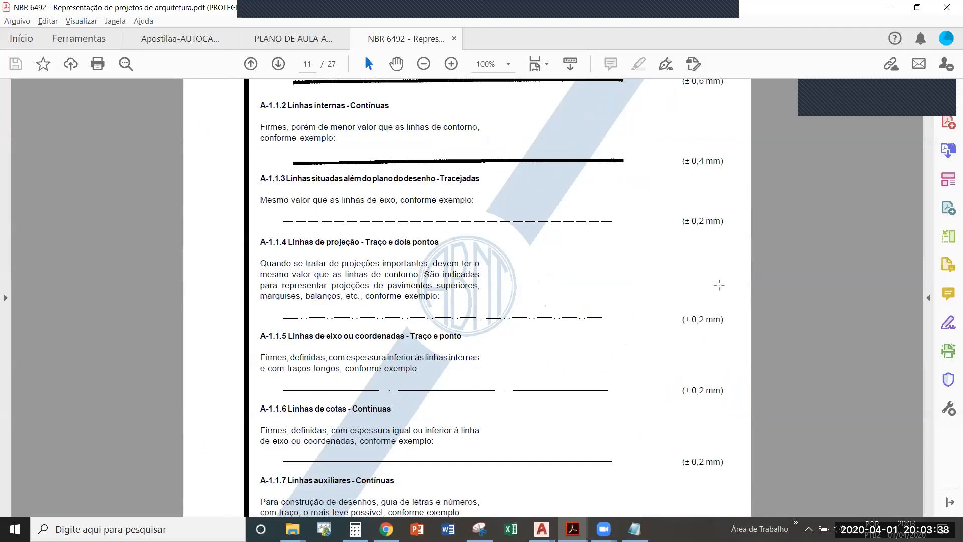
pyautogui.scroll(5, 703, 286)
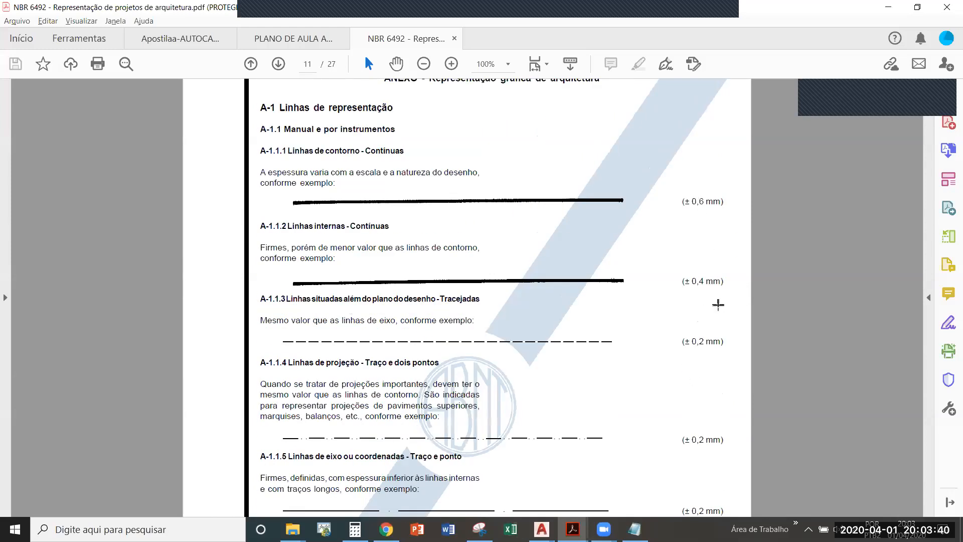
pyautogui.scroll(-15, 718, 304)
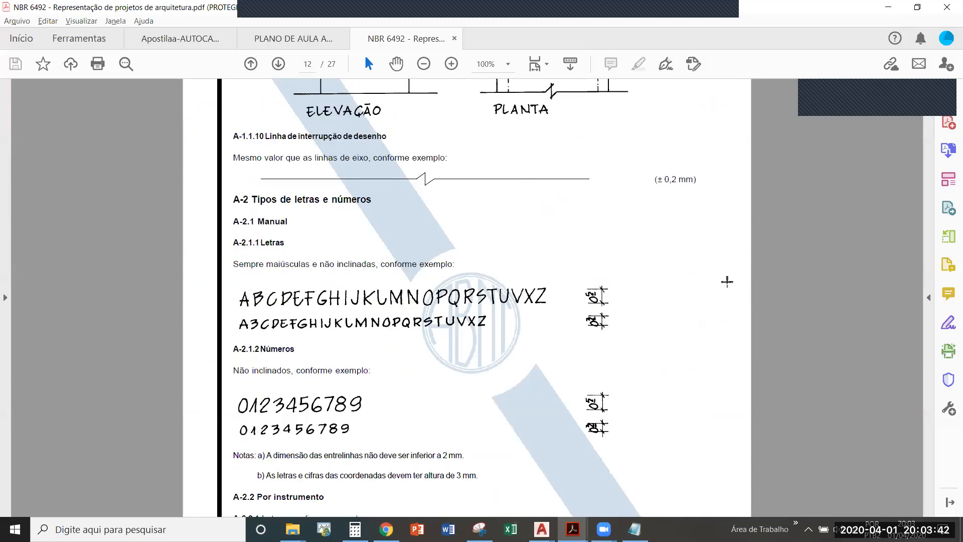
pyautogui.scroll(-2, 721, 288)
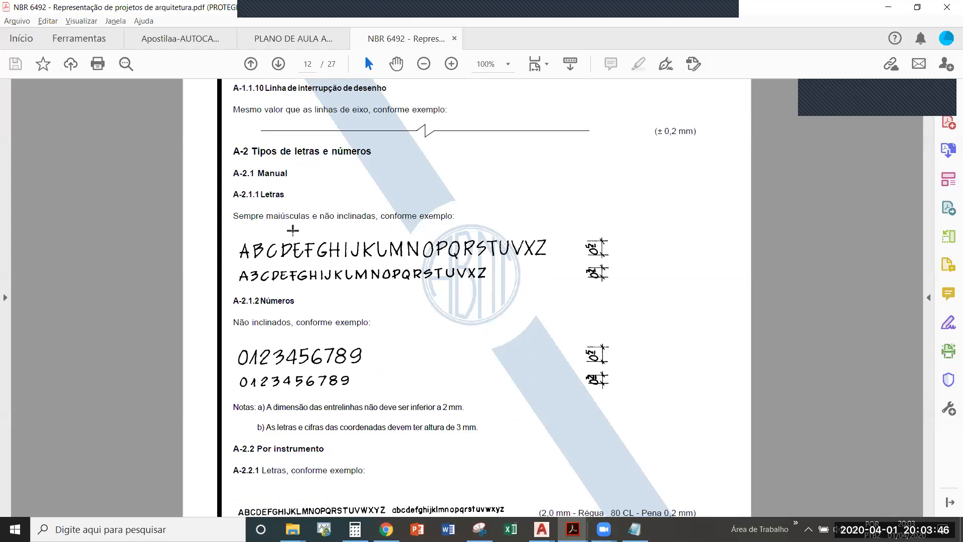
pyautogui.scroll(-5, 321, 259)
pyautogui.scroll(-1, 373, 410)
pyautogui.keyDown('ctrl'); pyautogui.scroll(2, 373, 411); pyautogui.keyUp('ctrl')
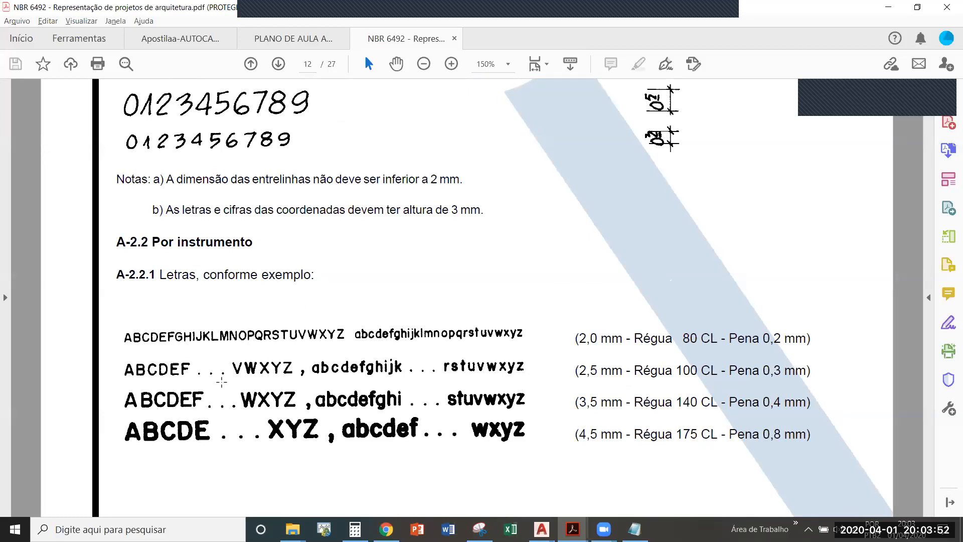
# Examine the letter heights, ruler numbers and pen widths given for the lettering examples in section A-2.2.1
pyautogui.moveTo(106, 263); pyautogui.dragTo(862, 469)
pyautogui.click(869, 458)
pyautogui.click(870, 453)
pyautogui.moveTo(692, 339); pyautogui.dragTo(684, 339)
pyautogui.moveTo(575, 371); pyautogui.dragTo(597, 373)
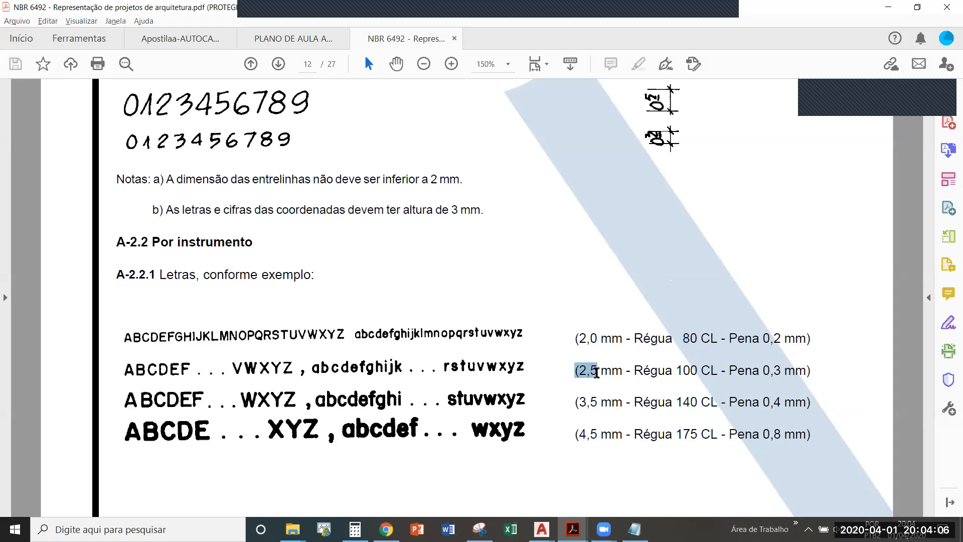
pyautogui.click(698, 369)
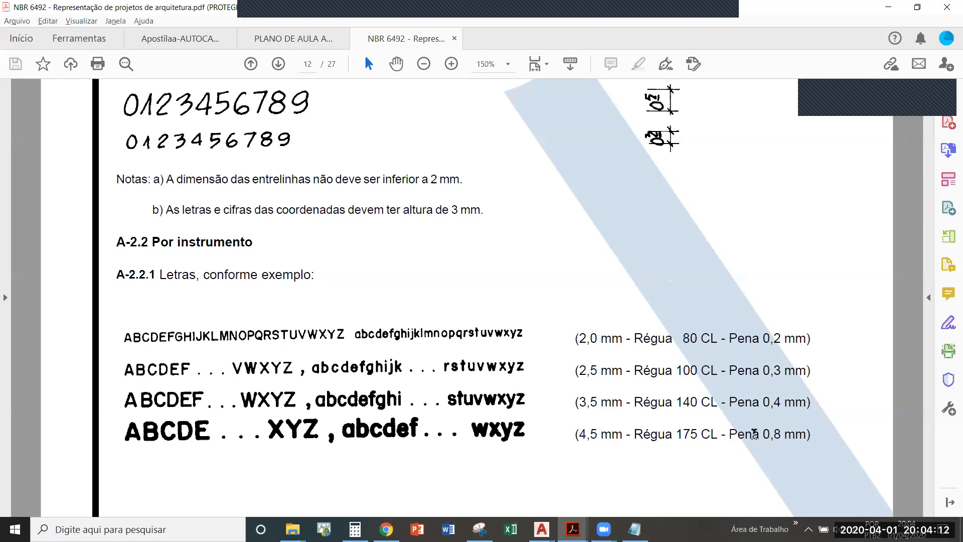
pyautogui.moveTo(783, 432)
pyautogui.mouseDown()
pyautogui.moveTo(776, 339)
pyautogui.moveTo(790, 435)
pyautogui.mouseUp()
pyautogui.click(795, 434)
pyautogui.moveTo(785, 435)
pyautogui.mouseDown()
pyautogui.moveTo(736, 434)
pyautogui.moveTo(769, 437)
pyautogui.mouseUp()
pyautogui.click(770, 402)
# Compare the instrument number examples in section A-2.2.2 with the lettering examples in section A-2.2.1
pyautogui.scroll(-6, 638, 454)
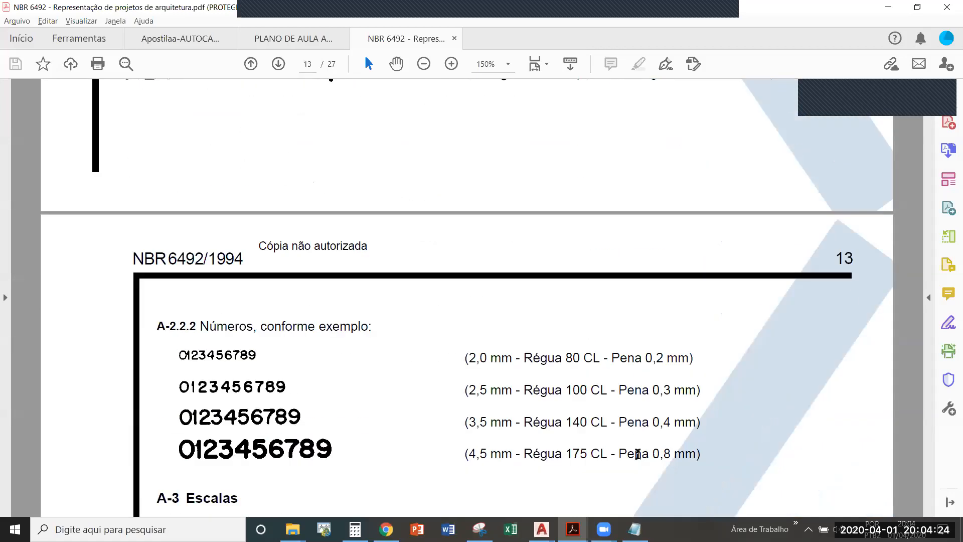
pyautogui.scroll(3, 637, 454)
pyautogui.scroll(-3, 637, 454)
pyautogui.scroll(1, 637, 454)
pyautogui.scroll(-3, 636, 449)
pyautogui.scroll(6, 636, 455)
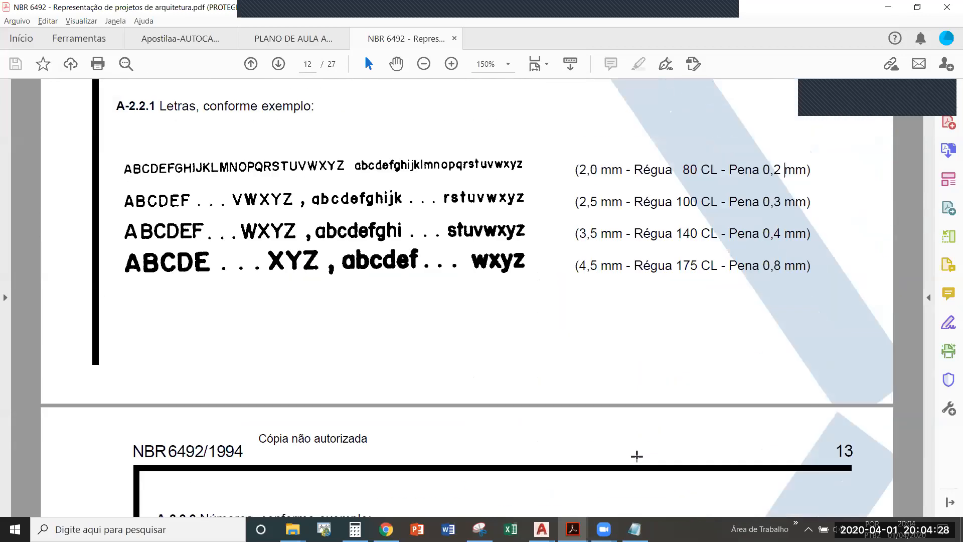
pyautogui.scroll(1, 636, 370)
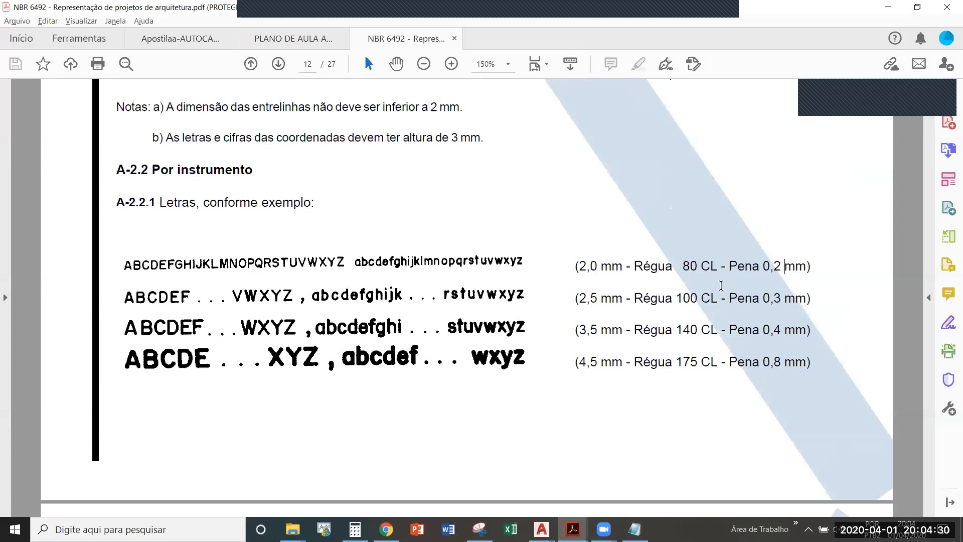
# Switch to AutoCAD, compare the ARQ-100-R175 text style with the Notepad list of 1:100 heights, and close the Text Style dialog
pyautogui.hotkey('alt', 'Tab')
pyautogui.hotkey('alt', 'Tab')
pyautogui.hotkey('alt', 'Tab')
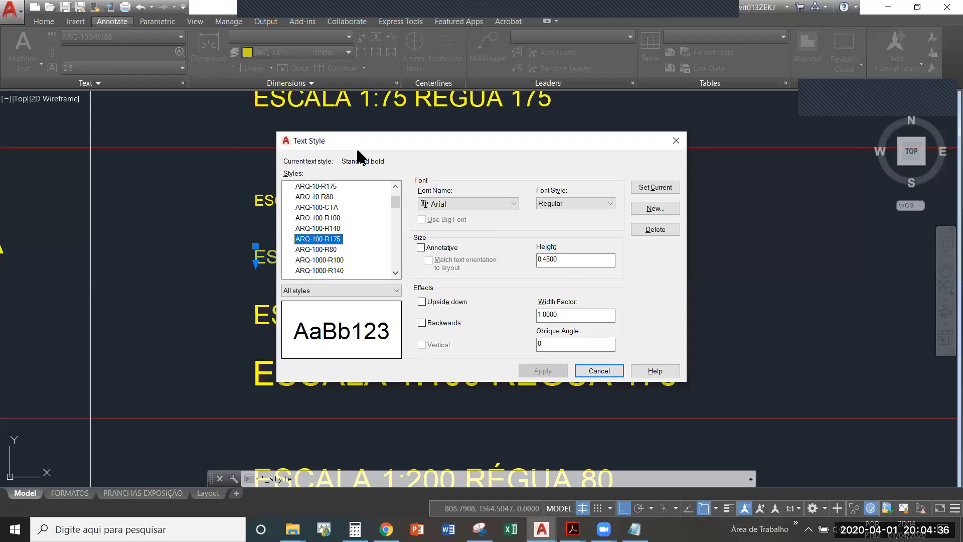
pyautogui.moveTo(359, 156); pyautogui.dragTo(326, 186)
pyautogui.click(635, 529)
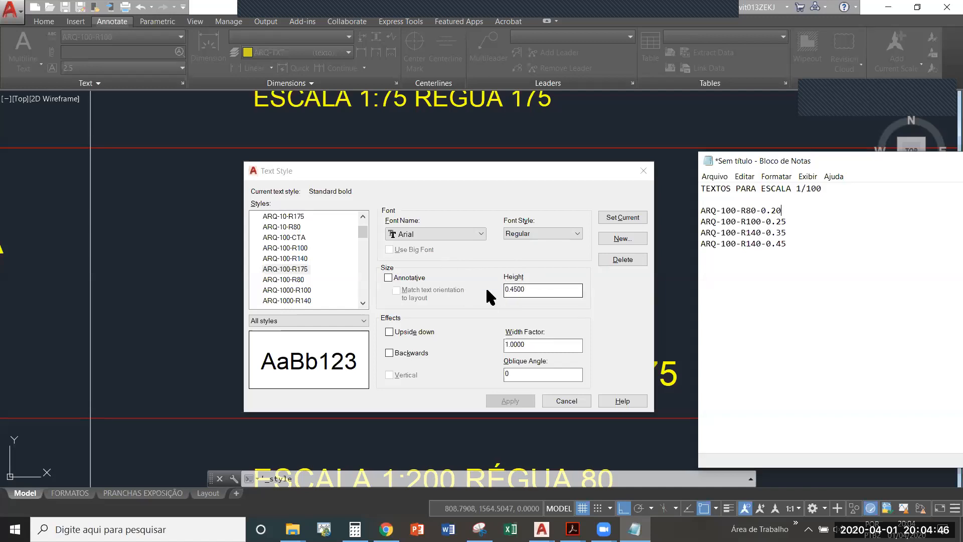
pyautogui.click(576, 401)
pyautogui.press('Escape')
# Alternate between the NBR 6492 PDF and the AutoCAD template to compare the standard's lettering with the 1:100 ruler texts
pyautogui.press('super')
pyautogui.hotkey('alt', 'Tab')
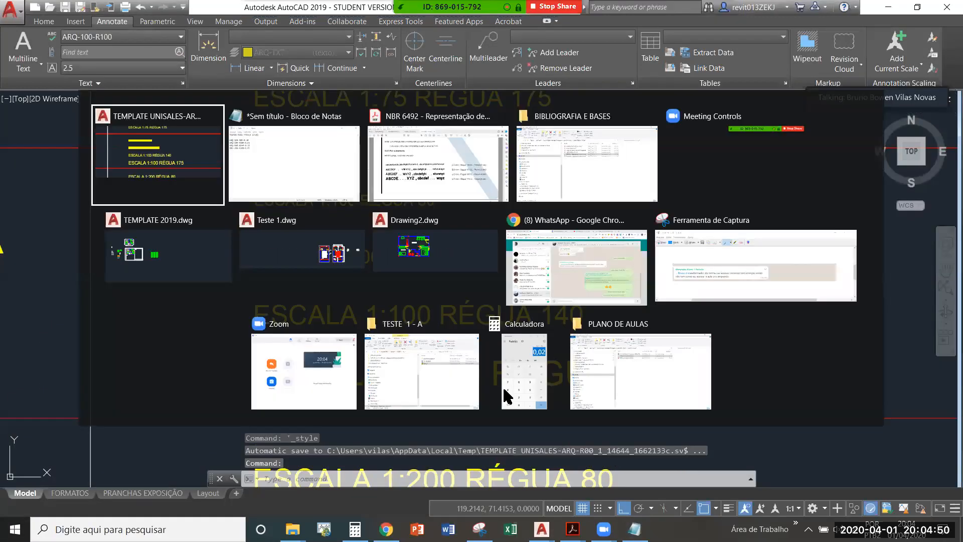
pyautogui.hotkey('alt', 'Tab')
pyautogui.hotkey('alt', 'Tab')
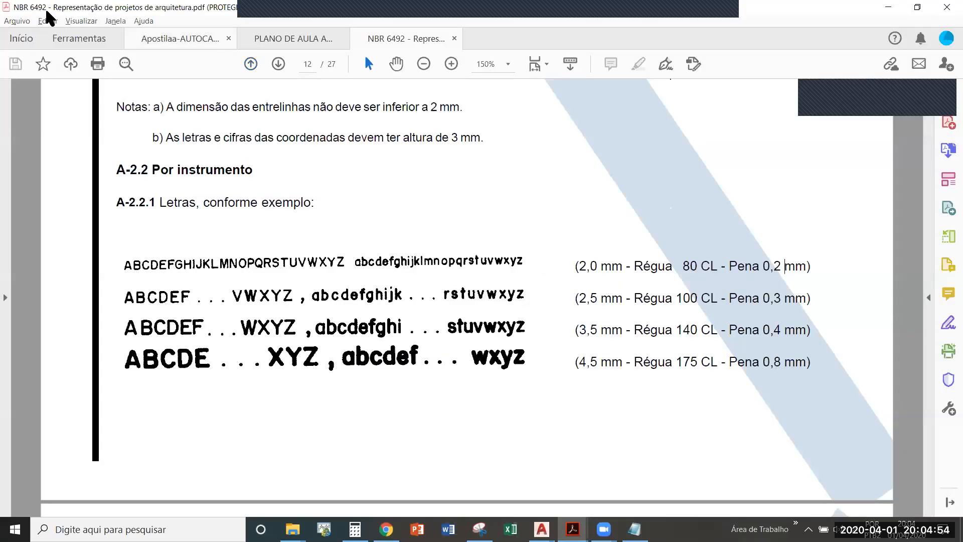
pyautogui.hotkey('alt', 'Tab')
pyautogui.hotkey('alt', 'Tab')
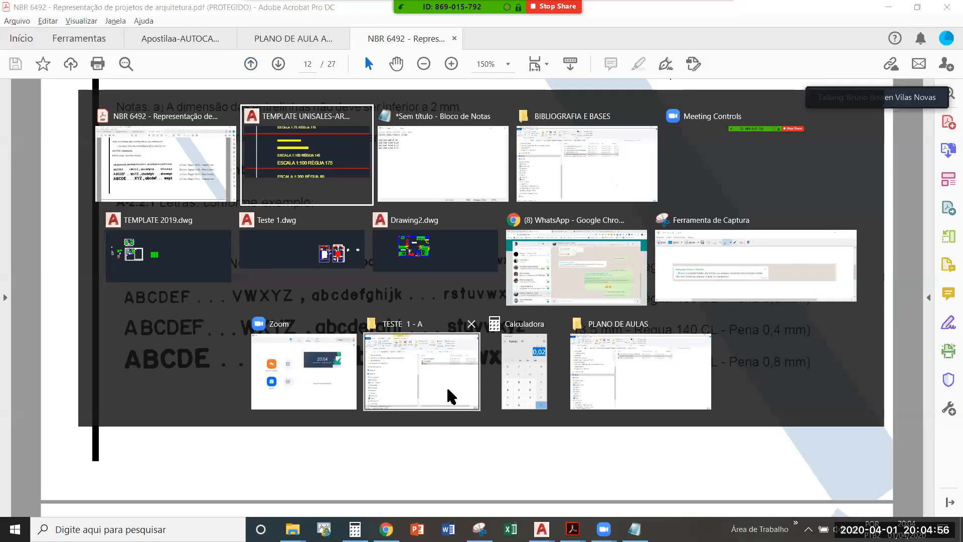
pyautogui.hotkey('alt', 'Tab')
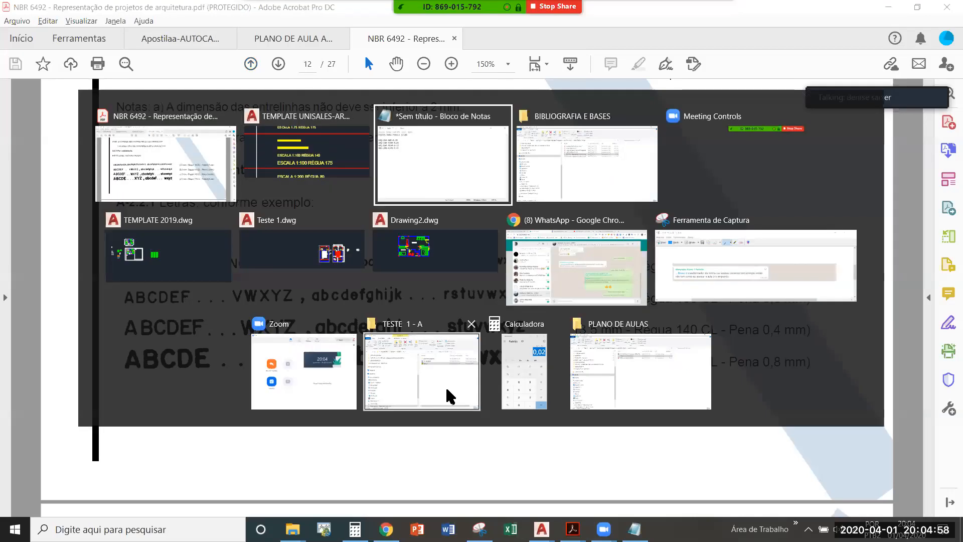
pyautogui.hotkey('alt', 'Tab')
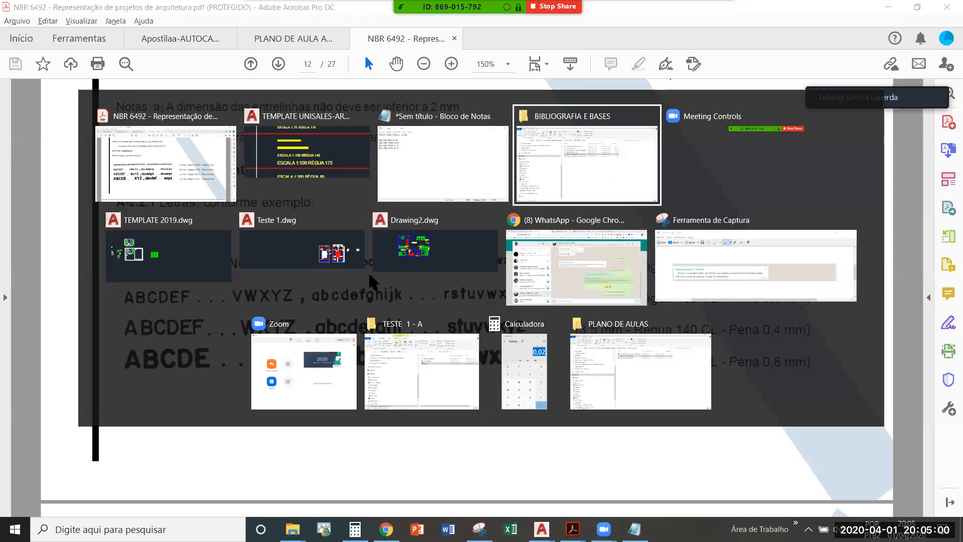
pyautogui.hotkey('alt', 'Tab')
pyautogui.hotkey('alt', 'Tab')
pyautogui.hotkey('alt', 'shift', 'Tab')
pyautogui.hotkey('alt', 'shift', 'Tab')
pyautogui.hotkey('alt', 'shift', 'Tab')
pyautogui.hotkey('alt', 'shift', 'Tab')
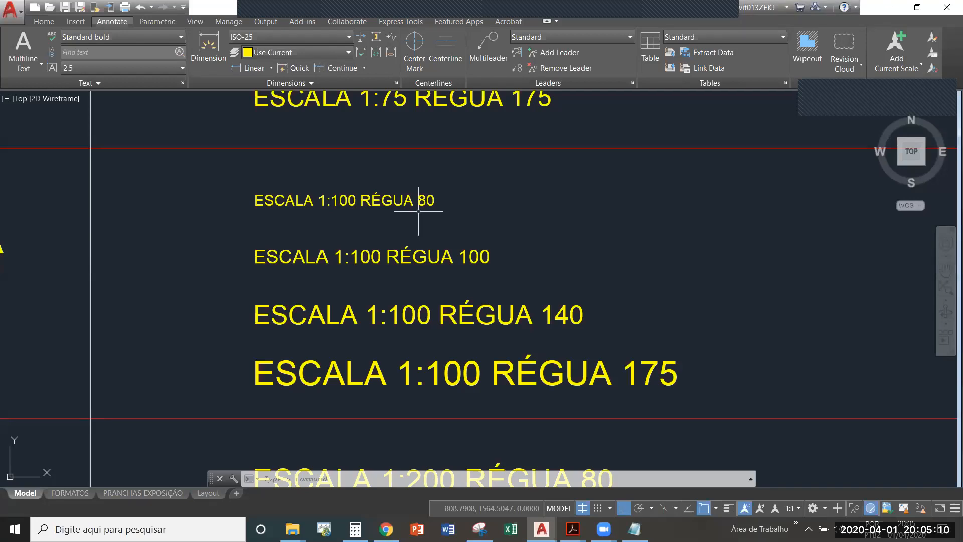
pyautogui.hotkey('alt', 'Tab')
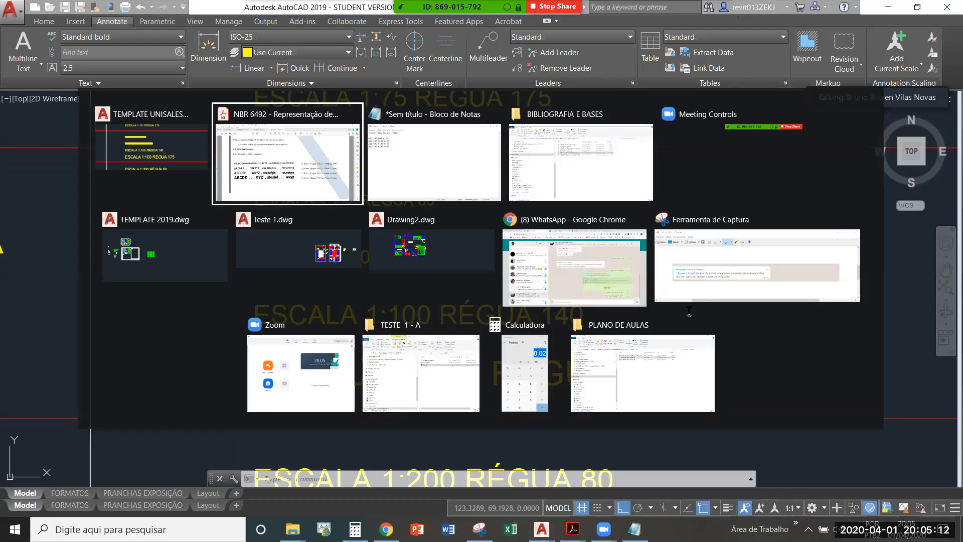
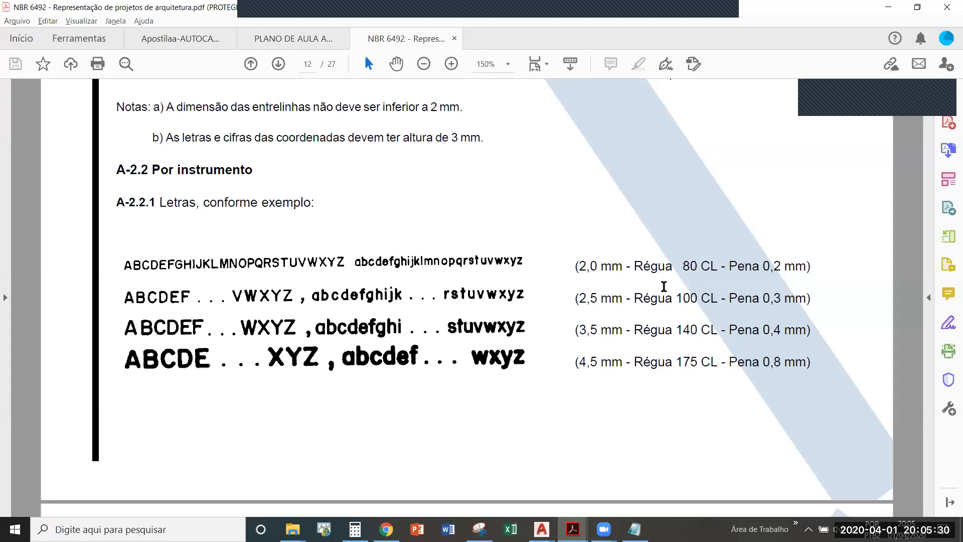
# Switch to the AutoCAD drawing with the apartment plan and delete its Arial 25 text style
pyautogui.hotkey('alt', 'Tab')
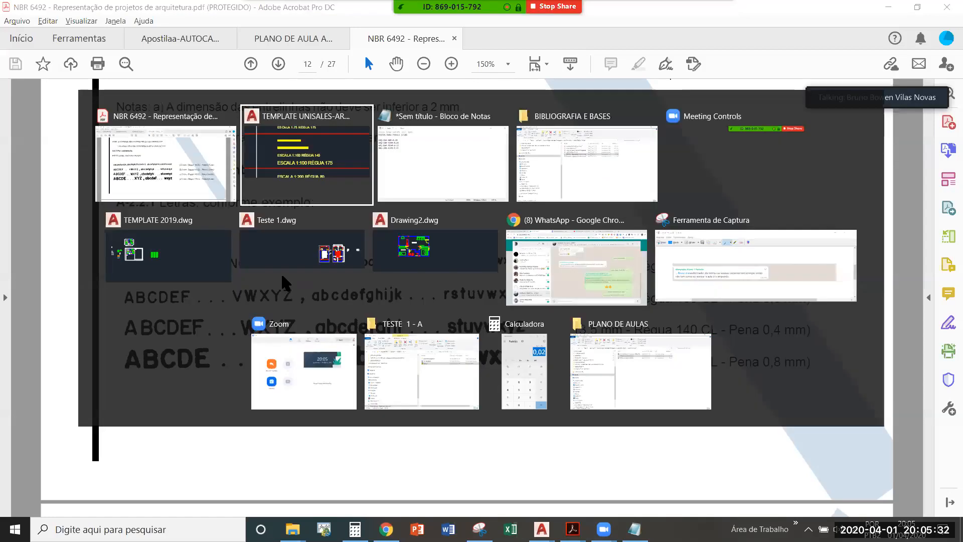
pyautogui.hotkey('ctrl', 'Tab')
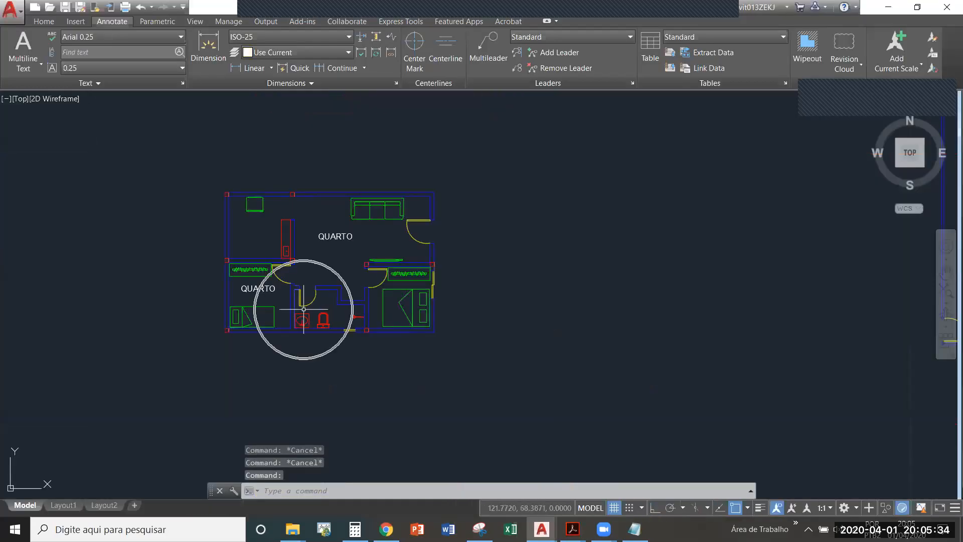
pyautogui.scroll(-2, 303, 307)
pyautogui.click(107, 38)
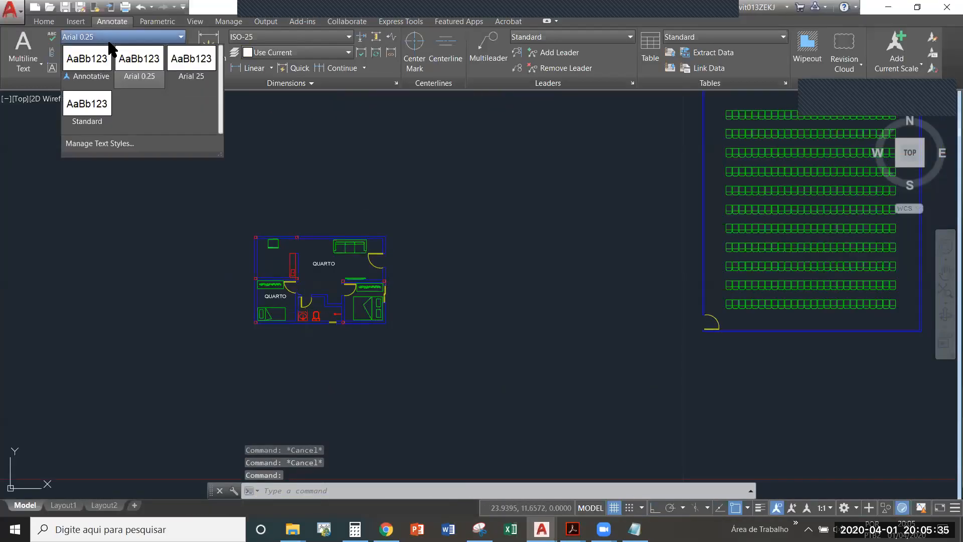
pyautogui.click(91, 142)
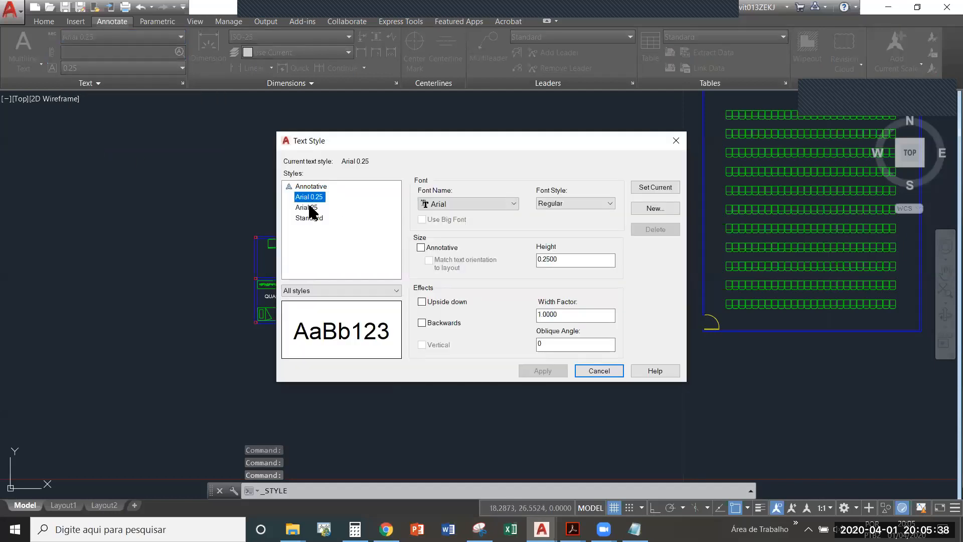
pyautogui.click(308, 208)
pyautogui.click(656, 229)
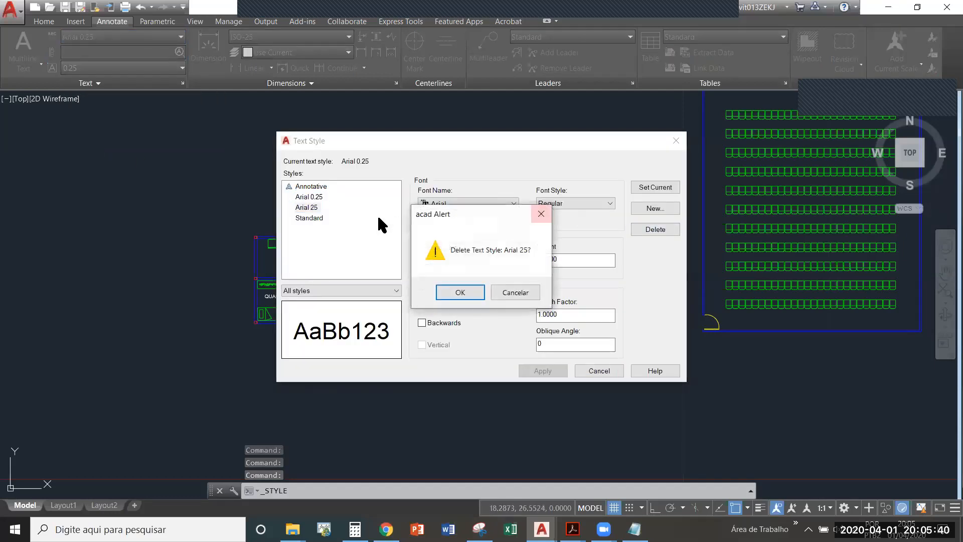
pyautogui.click(469, 297)
pyautogui.press('Escape')
# Erase the two QUARTO labels from the apartment plan and check the drawing's text style list
pyautogui.click(321, 273)
pyautogui.press('Escape')
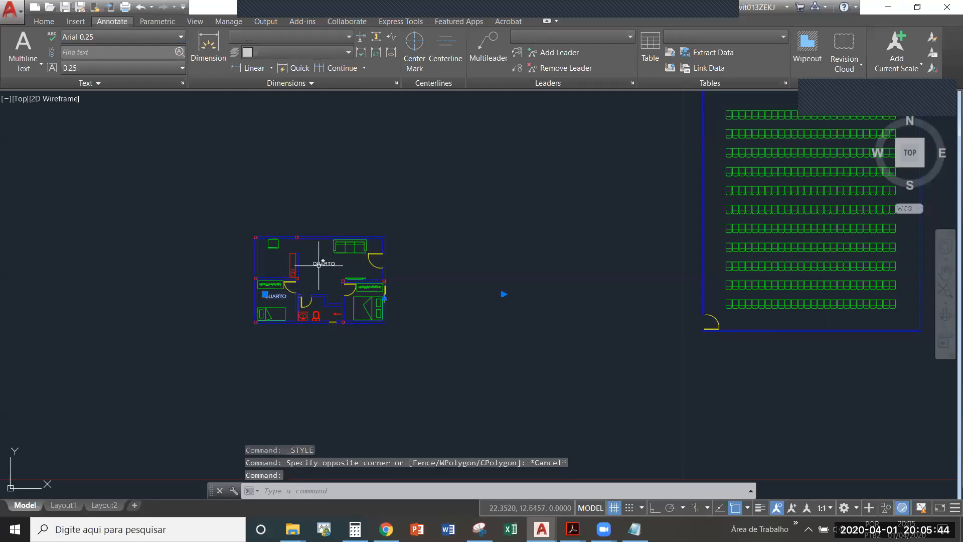
pyautogui.press('Delete')
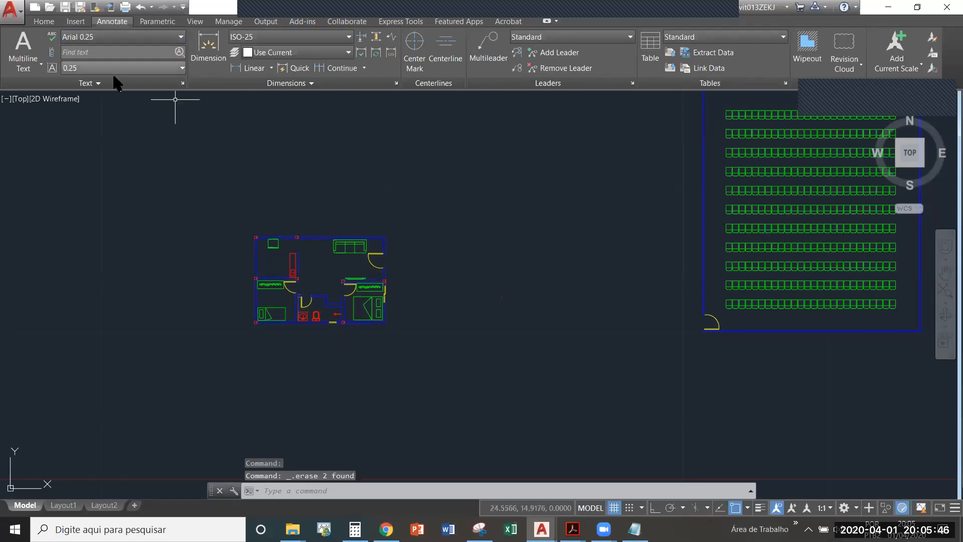
pyautogui.click(180, 84)
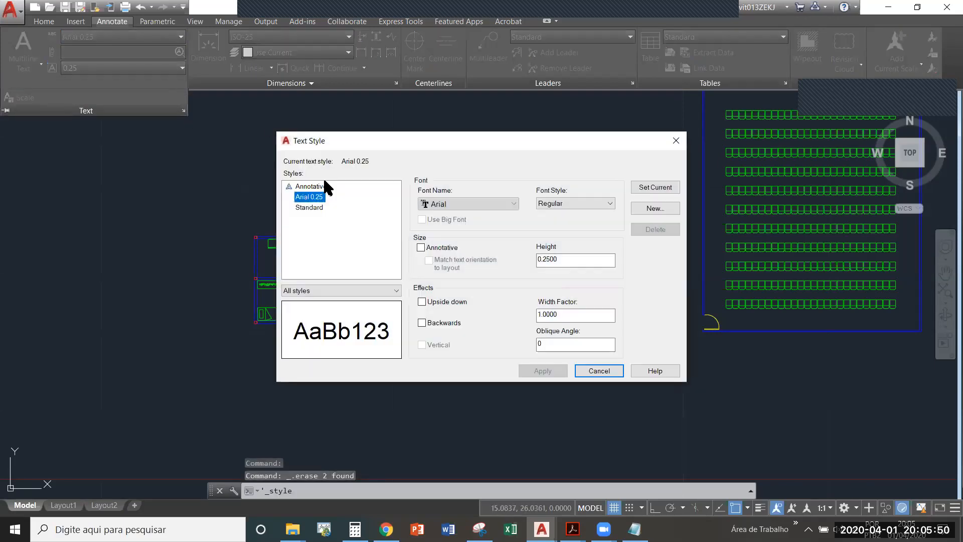
pyautogui.press('Escape')
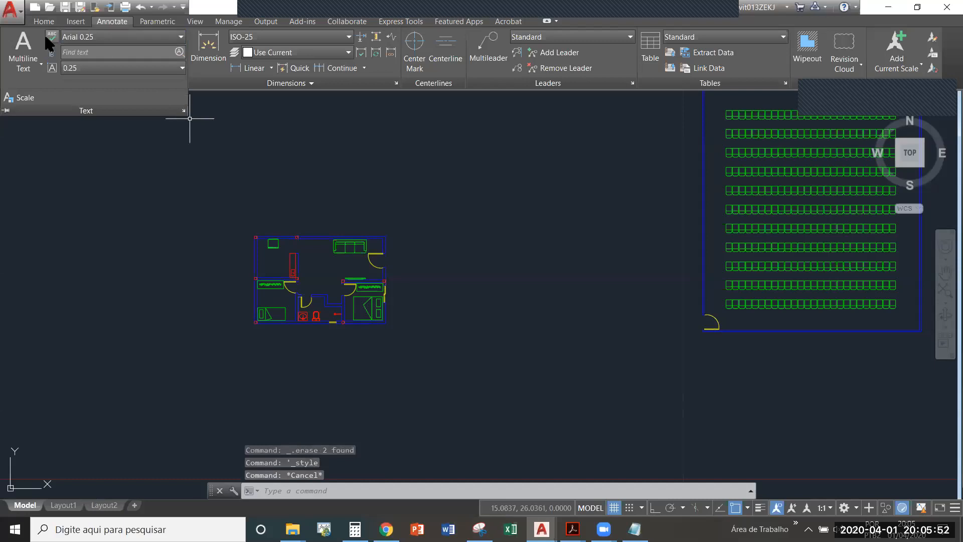
# Create a new blank drawing and check its available text styles
pyautogui.click(10, 10)
pyautogui.click(37, 77)
pyautogui.click(511, 388)
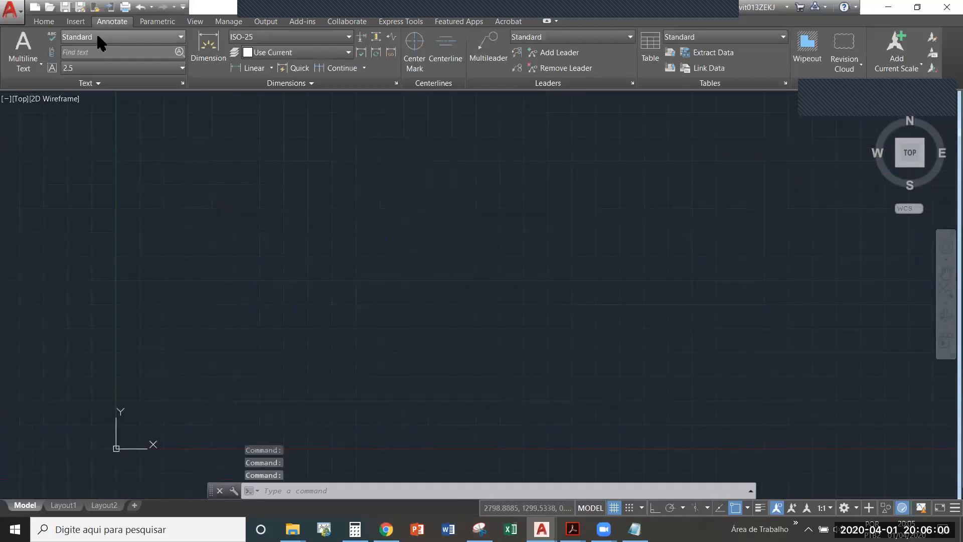
pyautogui.click(96, 33)
pyautogui.press('Escape')
pyautogui.press('Escape')
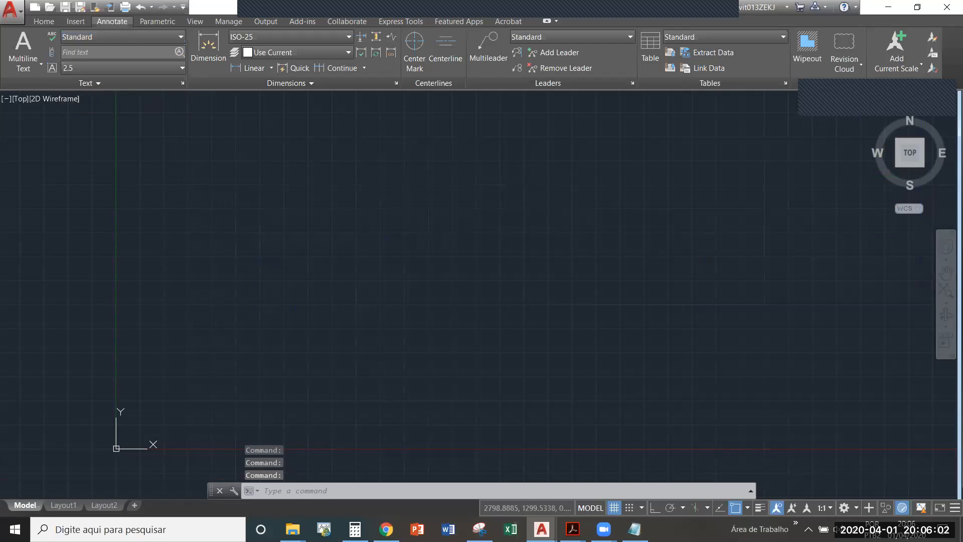
# Copy the furnished apartment plan from the other open drawing and return to the new blank drawing
pyautogui.hotkey('ctrl', 'Tab')
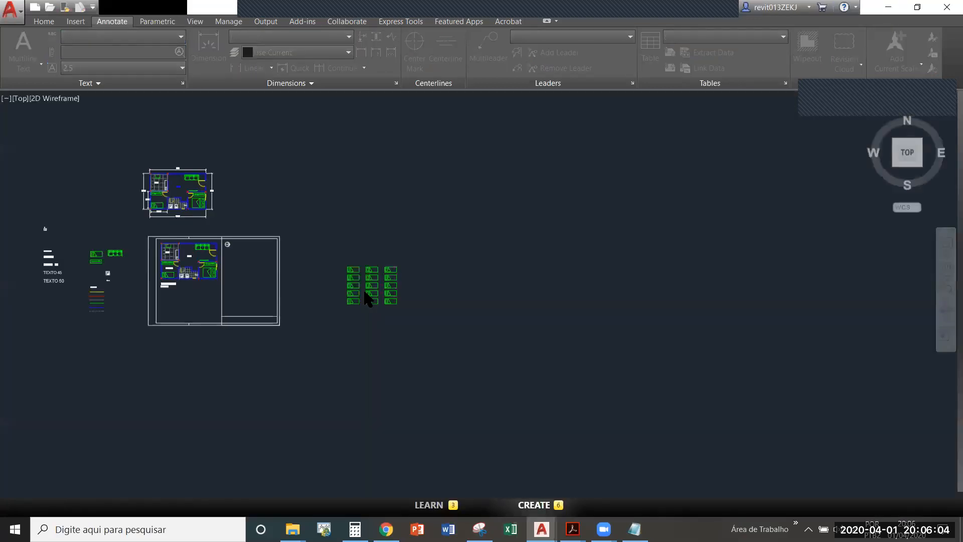
pyautogui.scroll(6, 172, 273)
pyautogui.hotkey('ctrl', 'Tab')
pyautogui.hotkey('ctrl', 'Tab')
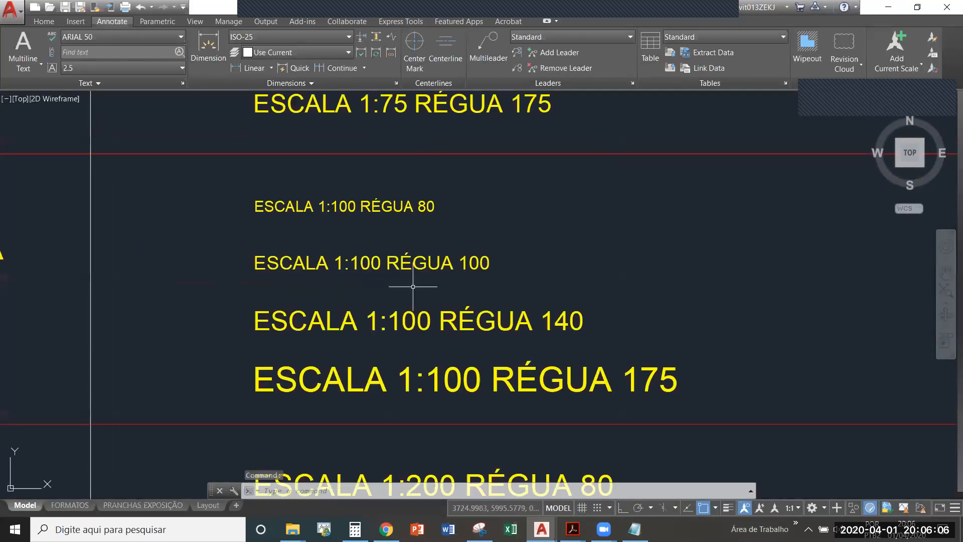
pyautogui.click(216, 225)
pyautogui.click(458, 376)
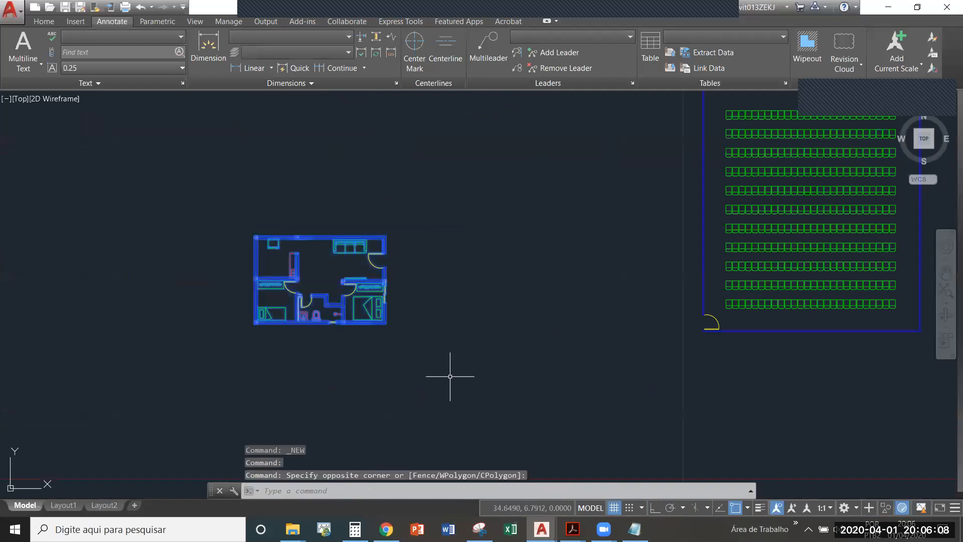
pyautogui.hotkey('ctrl', 'Tab')
pyautogui.hotkey('ctrl', 'Tab')
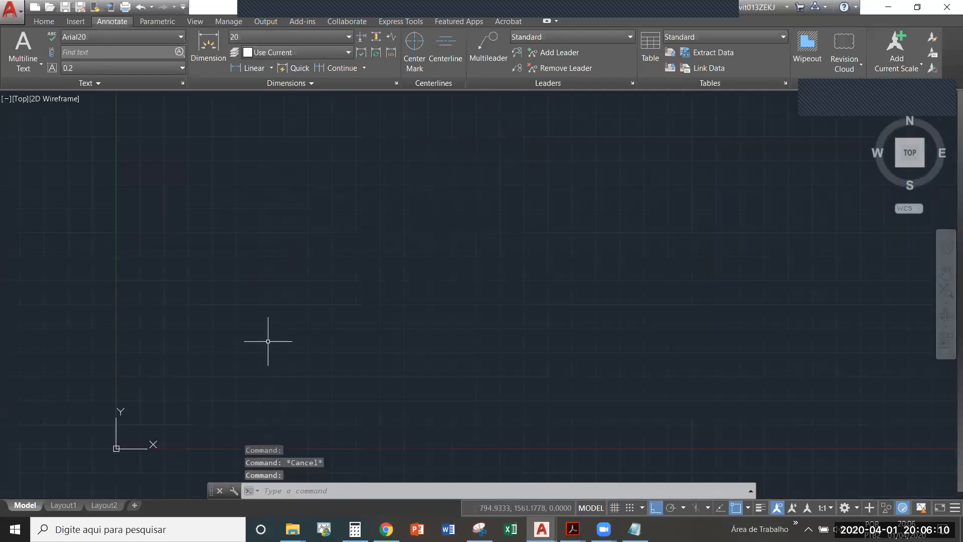
# Paste the copied apartment plan into the blank drawing near the origin
pyautogui.hotkey('ctrl', 'v')
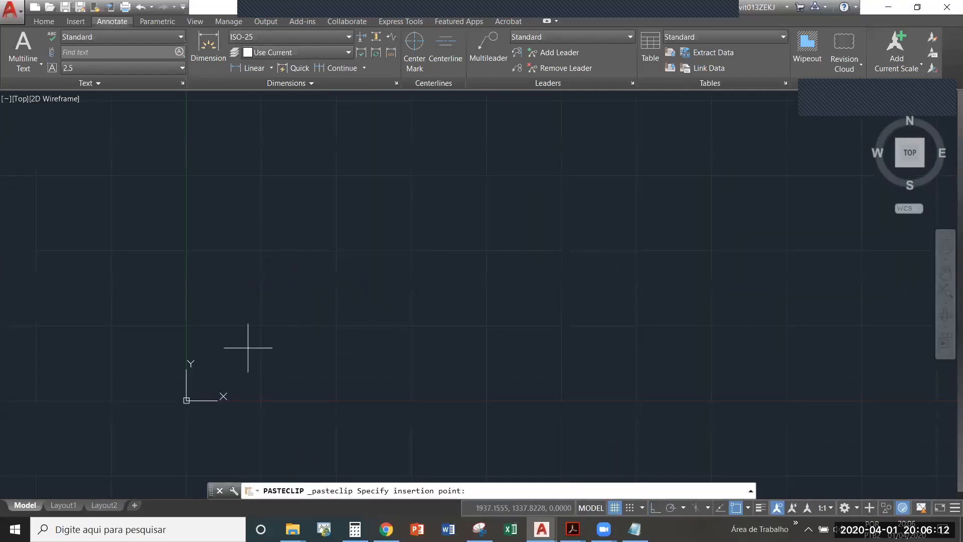
pyautogui.click(219, 351)
pyautogui.scroll(10, 226, 354)
pyautogui.scroll(-10, 463, 290)
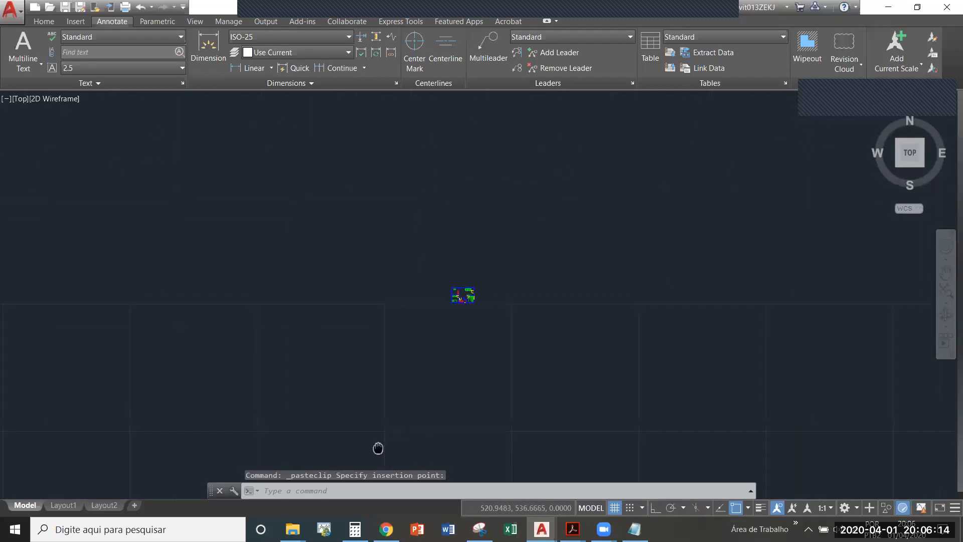
pyautogui.scroll(12, 459, 280)
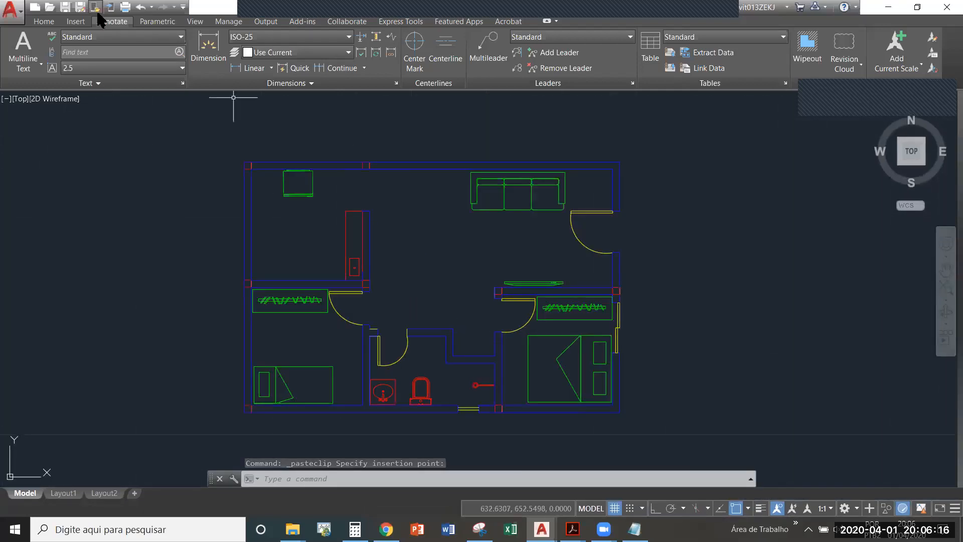
# Check the text styles that came with the pasted plan and return to the layer tools
pyautogui.click(107, 38)
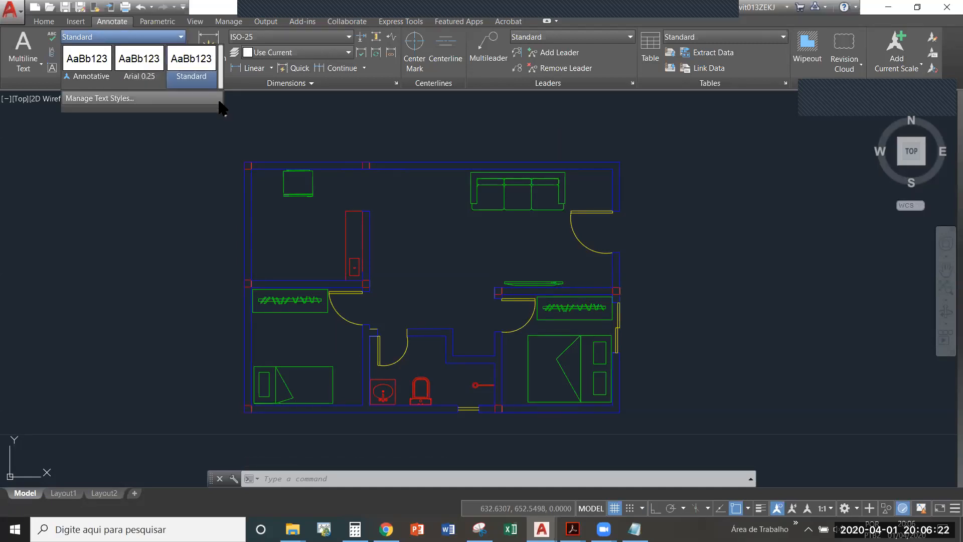
pyautogui.hotkey('ctrl', 'v')
pyautogui.press('Escape')
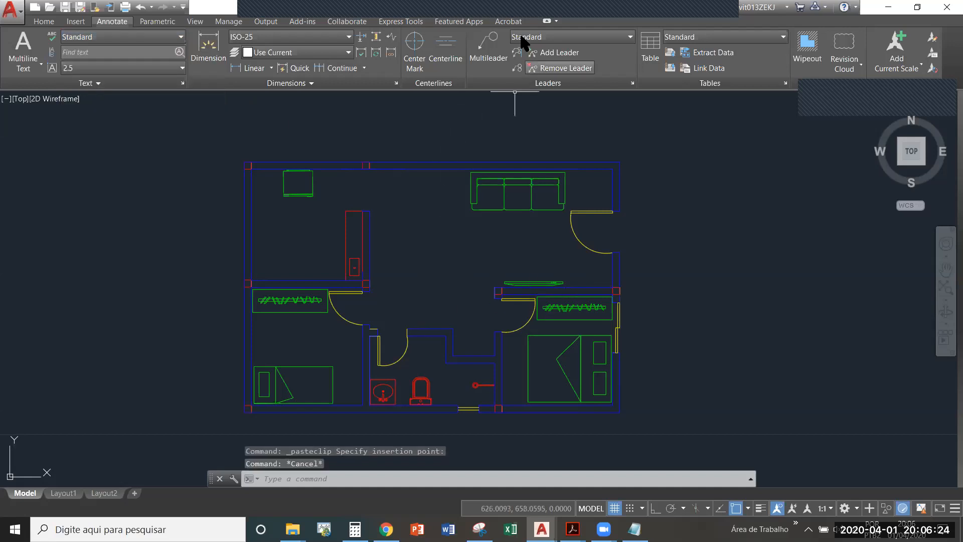
pyautogui.click(43, 21)
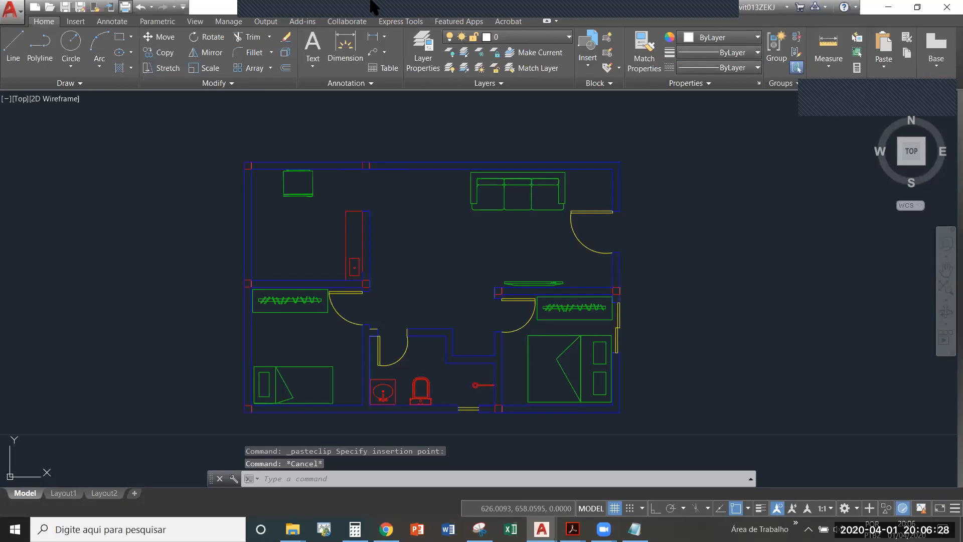
pyautogui.click(484, 40)
pyautogui.click(407, 289)
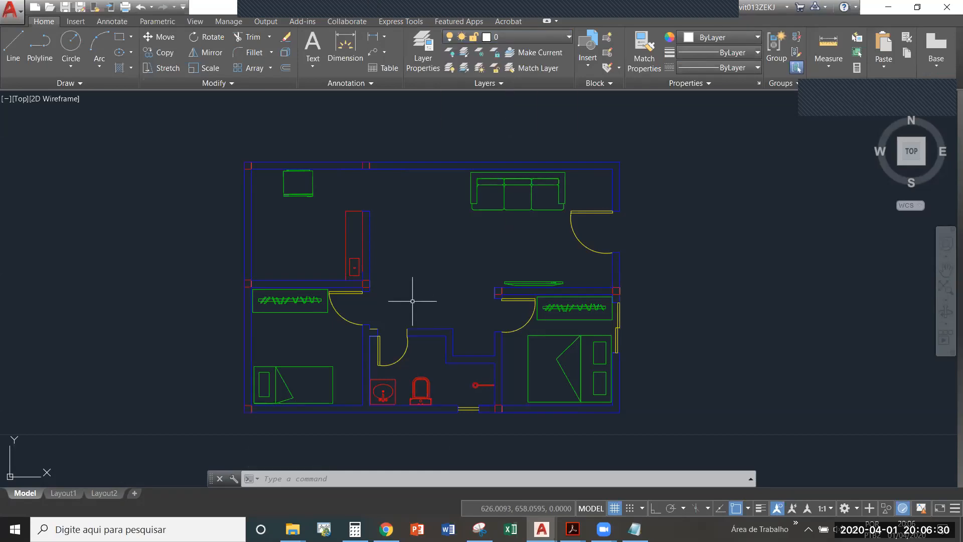
# Zoom to the drawing's extents and inspect the area around the pasted plan for stray objects
pyautogui.write('Z')
pyautogui.press('Return')
pyautogui.write('E')
pyautogui.press('Return')
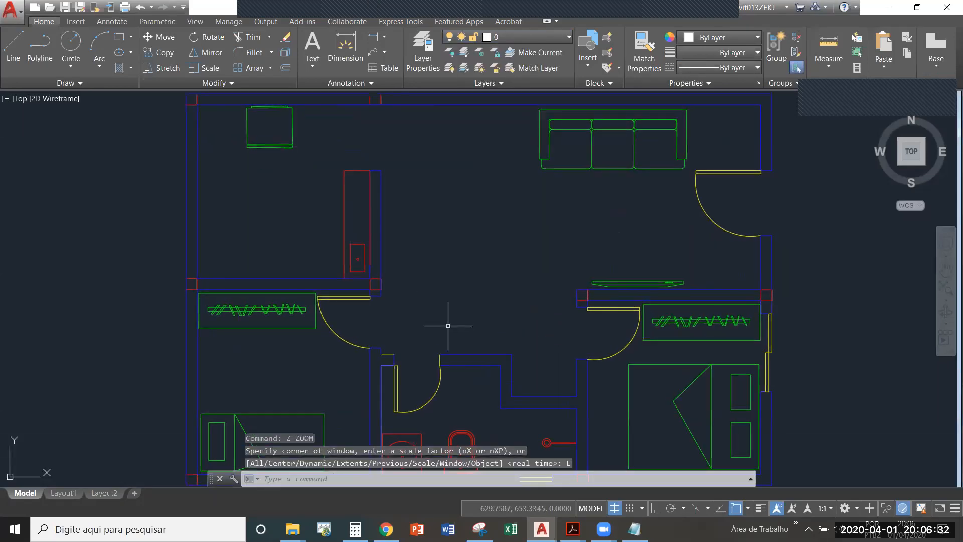
pyautogui.scroll(-2, 439, 319)
pyautogui.click(848, 426)
pyautogui.click(796, 328)
pyautogui.scroll(-6, 466, 173)
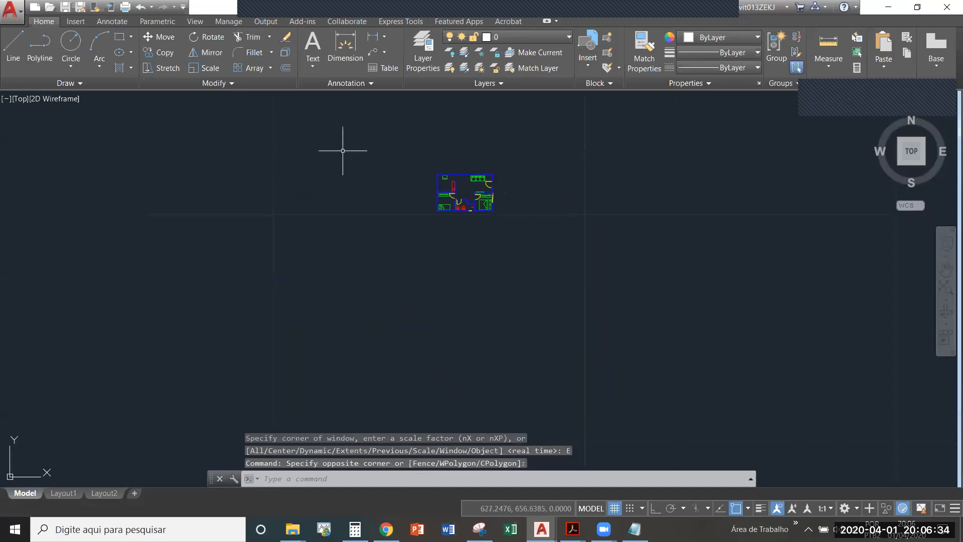
pyautogui.click(343, 150)
pyautogui.click(673, 361)
pyautogui.scroll(8, 451, 151)
pyautogui.scroll(4, 449, 144)
pyautogui.moveTo(449, 144); pyautogui.dragTo(476, 324, button='middle')
pyautogui.scroll(-4, 447, 361)
pyautogui.press('Escape')
pyautogui.press('Escape')
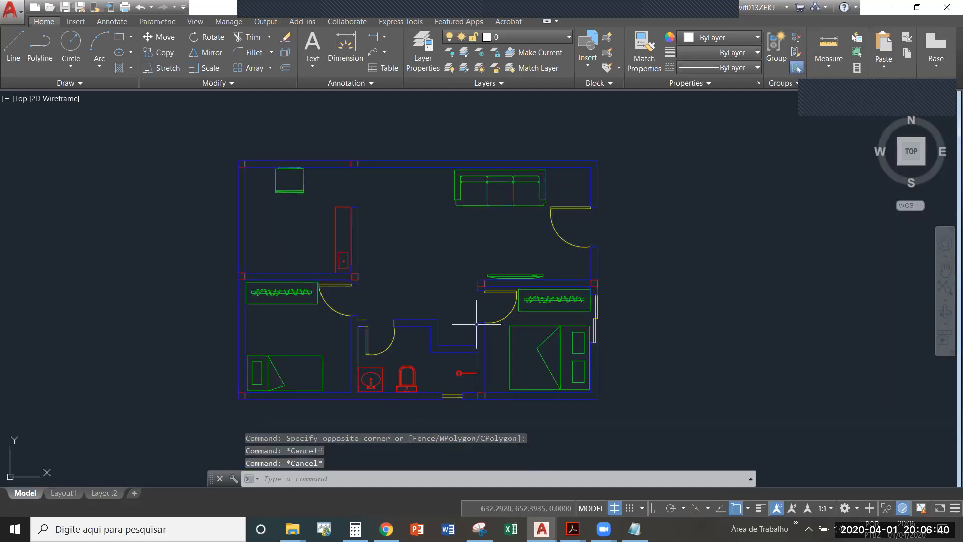
pyautogui.moveTo(404, 270); pyautogui.dragTo(399, 248, button='middle')
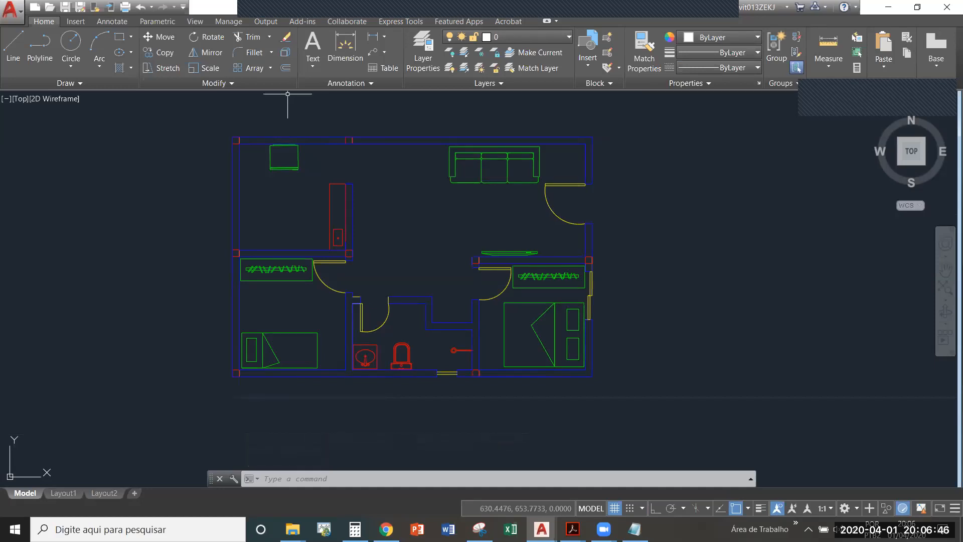
# Open the text style settings and review the Annotative and Standard styles
pyautogui.click(111, 23)
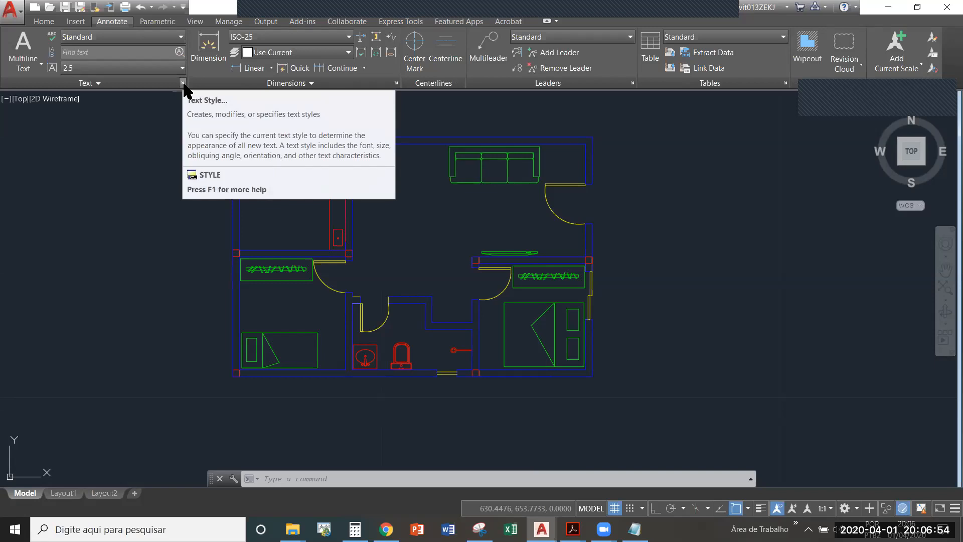
pyautogui.write('s')
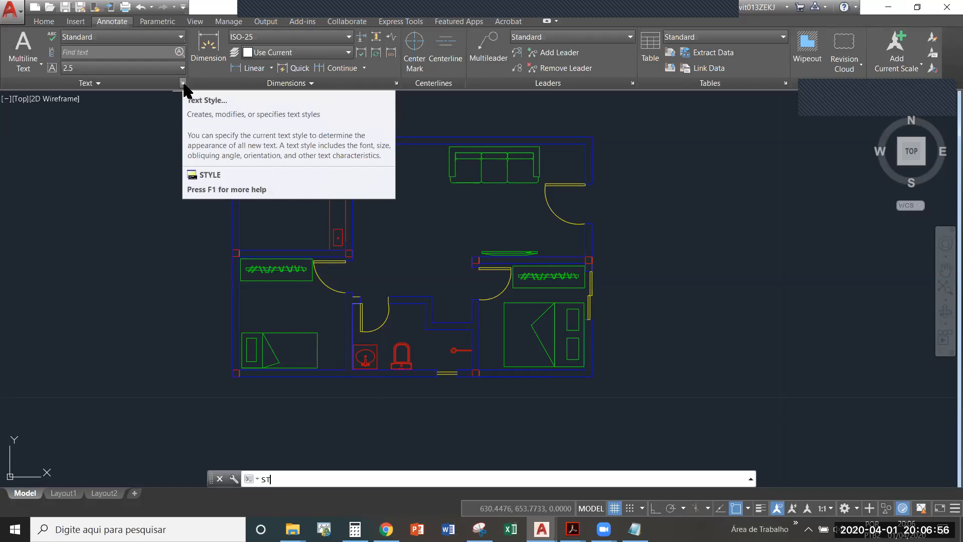
pyautogui.write('t')
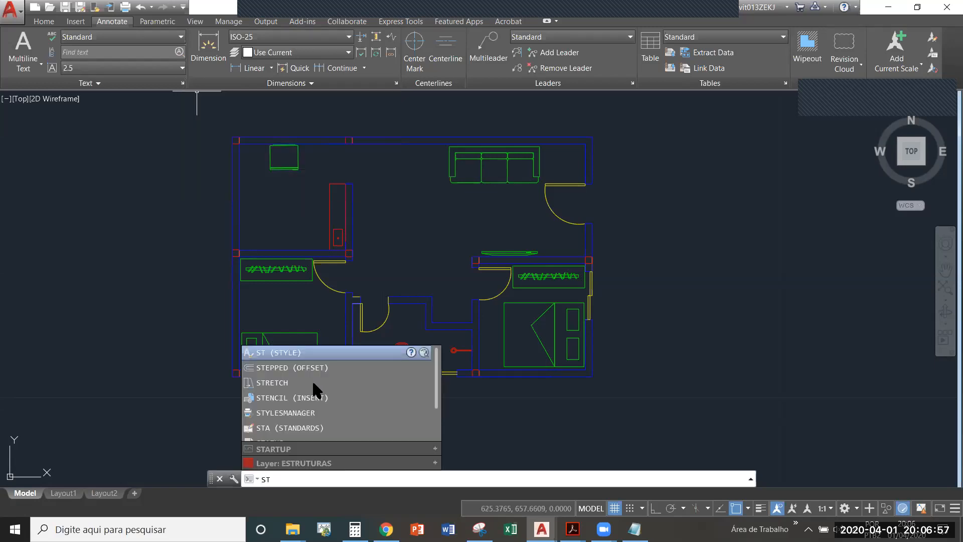
pyautogui.click(303, 351)
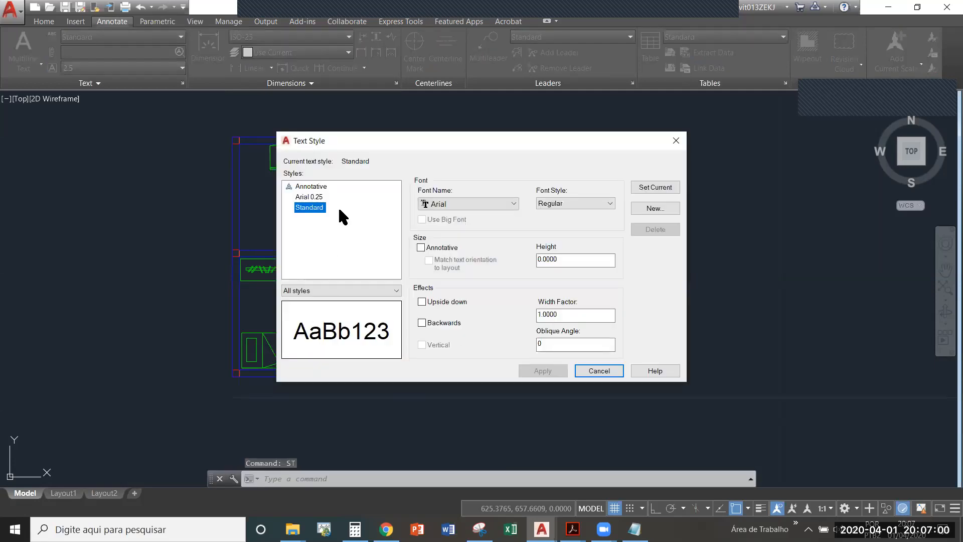
pyautogui.click(313, 188)
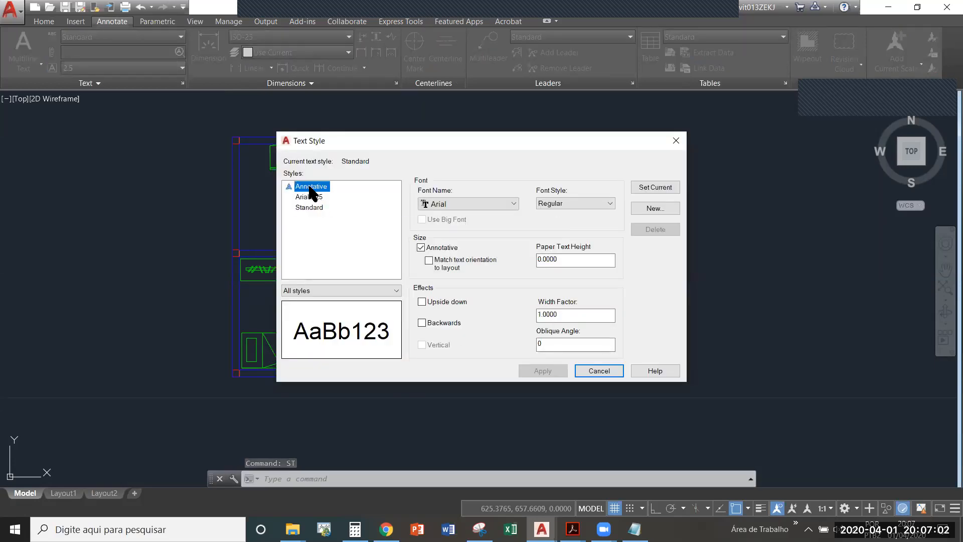
pyautogui.click(313, 208)
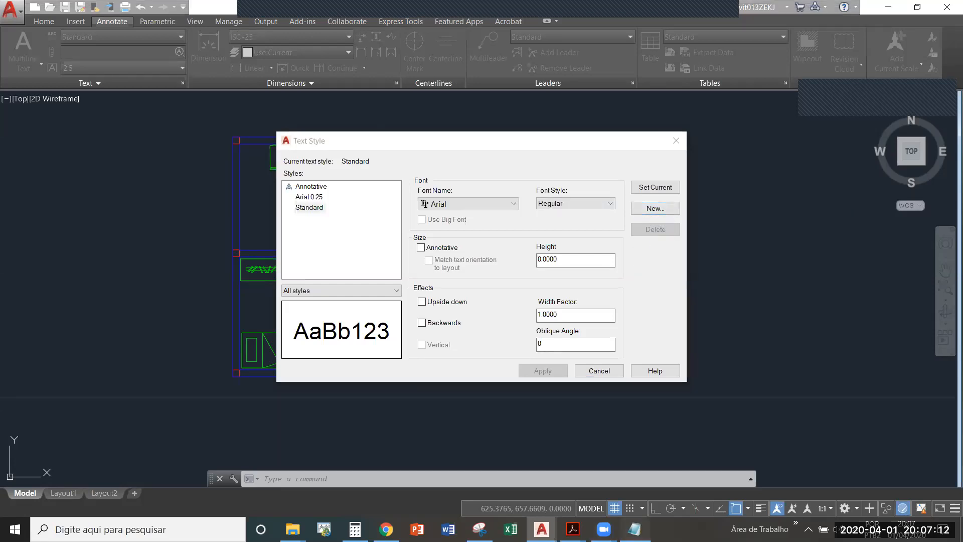
# Start a new text style and name it ARQ-100-R80-0.20, copied from the Notepad list
pyautogui.click(635, 530)
pyautogui.moveTo(797, 245); pyautogui.dragTo(697, 207)
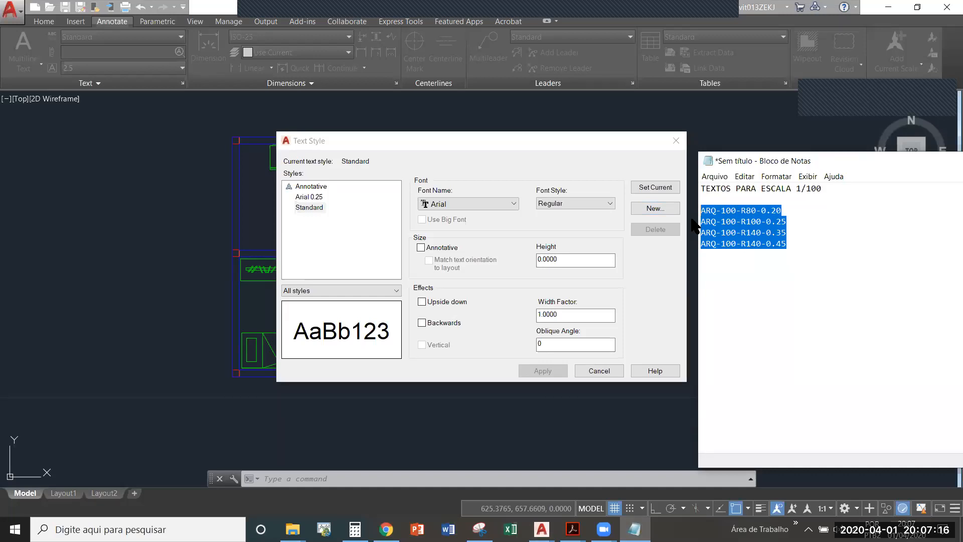
pyautogui.moveTo(458, 139); pyautogui.dragTo(374, 140)
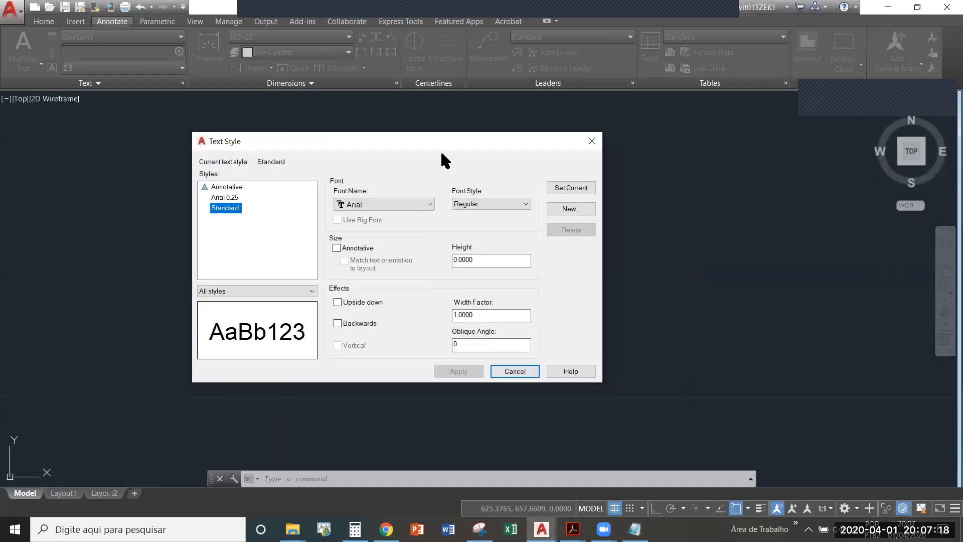
pyautogui.click(564, 209)
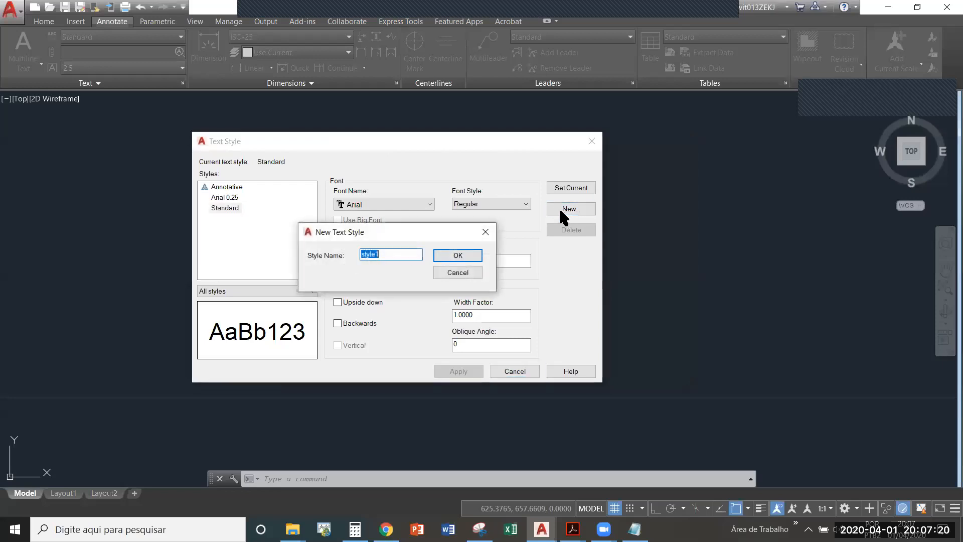
pyautogui.click(635, 529)
pyautogui.moveTo(795, 211); pyautogui.dragTo(691, 207)
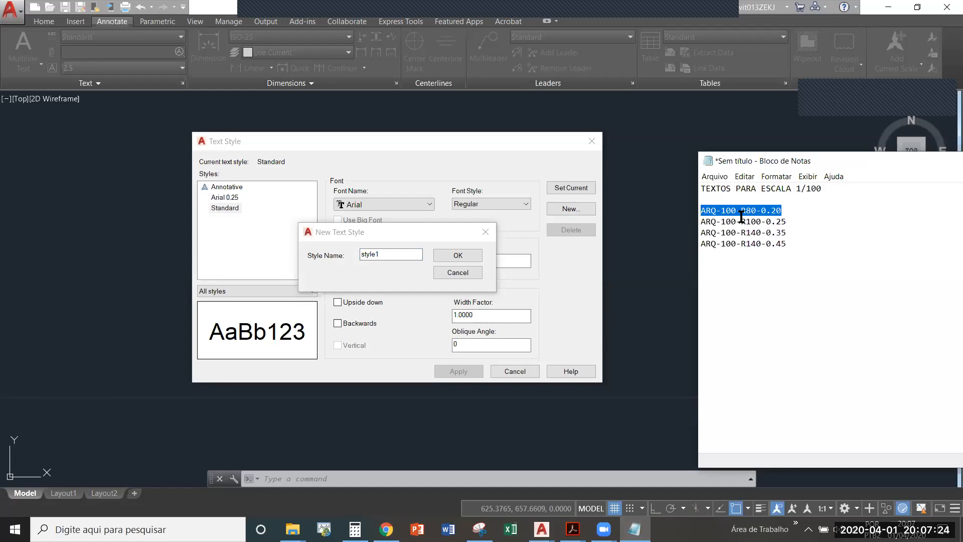
pyautogui.click(720, 211)
pyautogui.moveTo(783, 211); pyautogui.dragTo(698, 210)
pyautogui.hotkey('ctrl', 'c')
pyautogui.click(361, 243)
pyautogui.hotkey('ctrl', 'v')
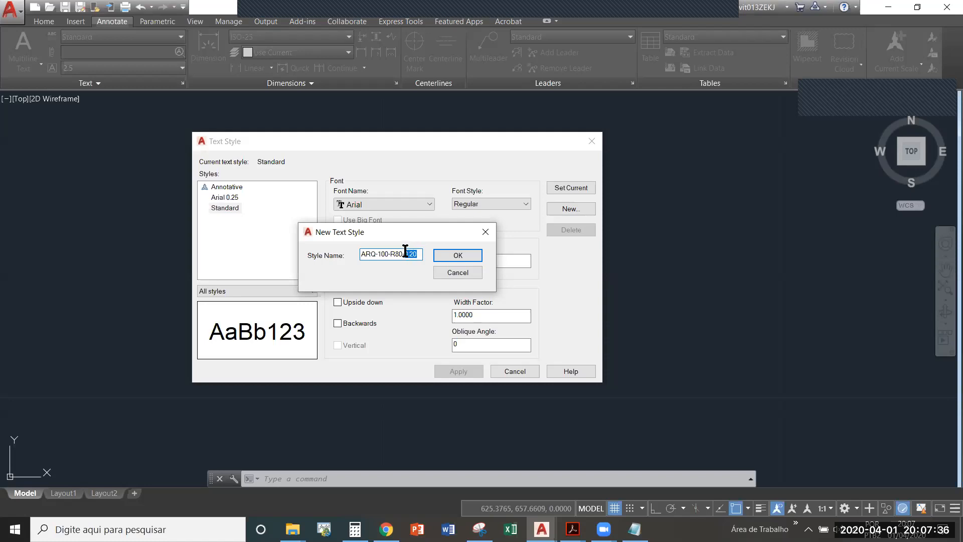
# Reorder the new style's name to ARQ-100-0.20-R80
pyautogui.press('BackSpace')
pyautogui.click(391, 253)
pyautogui.write('0.20')
pyautogui.press('BackSpace')
# Switch to Notepad and rewrite the first style name in the list as ARQ-100-0.20-R80
pyautogui.hotkey('alt', 'Tab')
pyautogui.hotkey('alt', 'Tab')
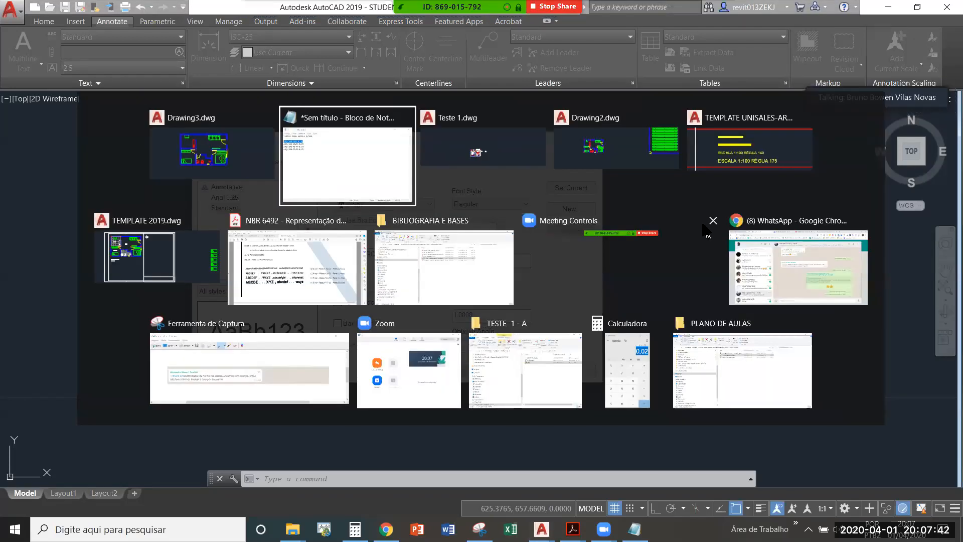
pyautogui.click(783, 213)
pyautogui.doubleClick(751, 210)
pyautogui.press('BackSpace')
pyautogui.press('BackSpace')
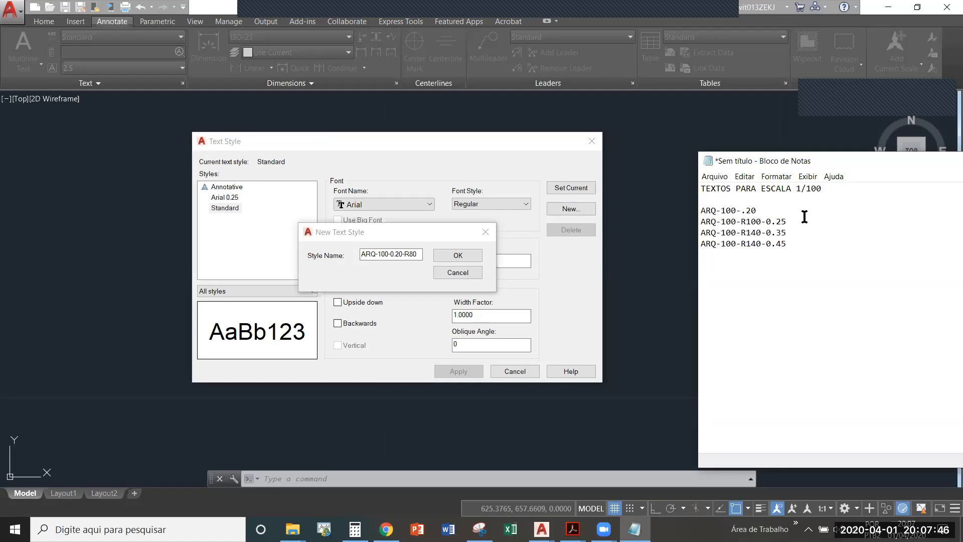
pyautogui.write('0')
pyautogui.click(763, 210)
pyautogui.write('-100-')
# Rewrite the remaining three names in the Notepad list as ARQ-100-0.25-R100, ARQ-100-0.35-R140 and ARQ-100-0.45-R175
pyautogui.moveTo(741, 222); pyautogui.dragTo(758, 244)
pyautogui.press('BackSpace')
pyautogui.write('-R100')
pyautogui.press('BackSpace')
pyautogui.click(783, 233)
pyautogui.write('-R140')
pyautogui.press('BackSpace')
pyautogui.click(776, 245)
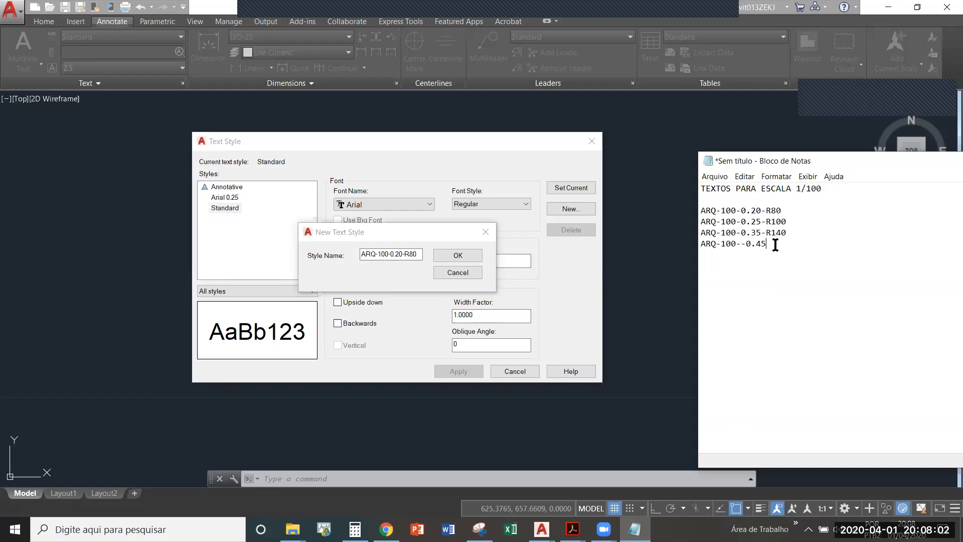
pyautogui.click(766, 244)
pyautogui.click(743, 246)
pyautogui.press('BackSpace')
pyautogui.write('-R175')
# Create the text style using the name ARQ-100-0.20-R80 copied from the Notepad list
pyautogui.moveTo(790, 210); pyautogui.dragTo(692, 215)
pyautogui.hotkey('ctrl', 'c')
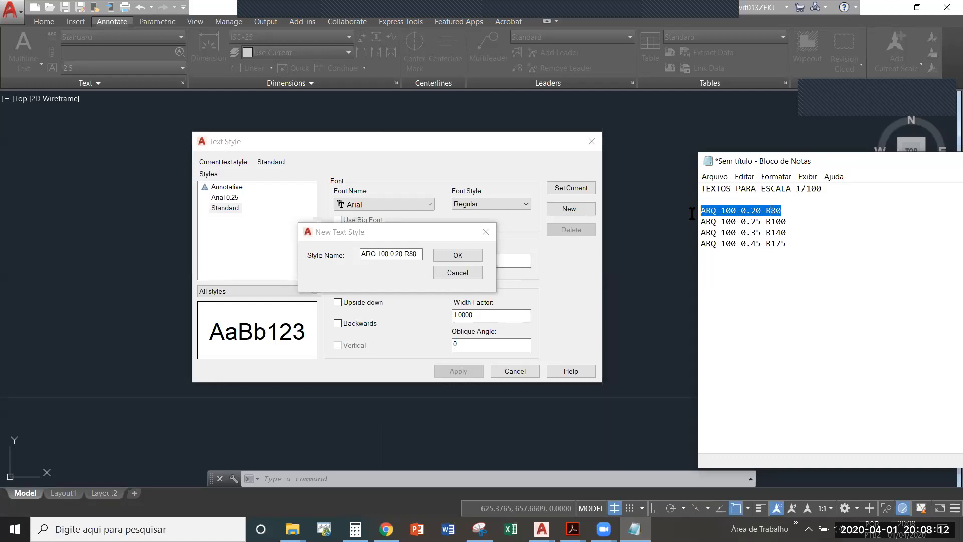
pyautogui.tripleClick(399, 255)
pyautogui.hotkey('ctrl', 'v')
pyautogui.click(458, 254)
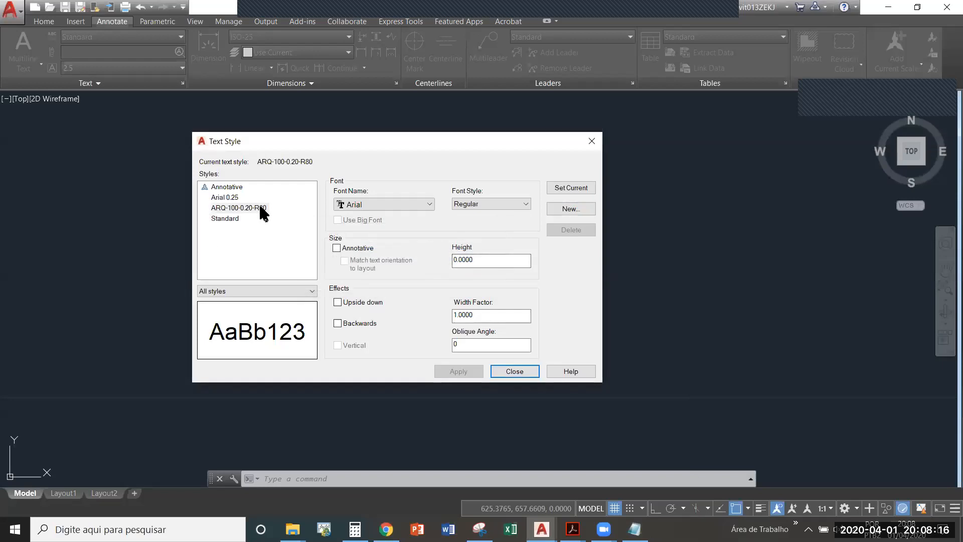
# Set the text height of style ARQ-100-0.20-R80 to 0.20 and apply it
pyautogui.moveTo(484, 261); pyautogui.dragTo(459, 260)
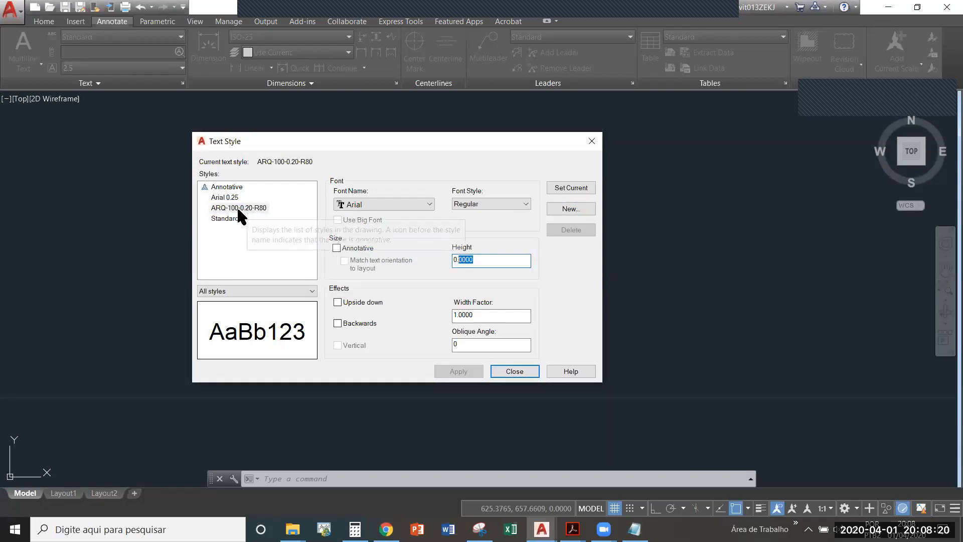
pyautogui.press('BackSpace')
pyautogui.press('BackSpace')
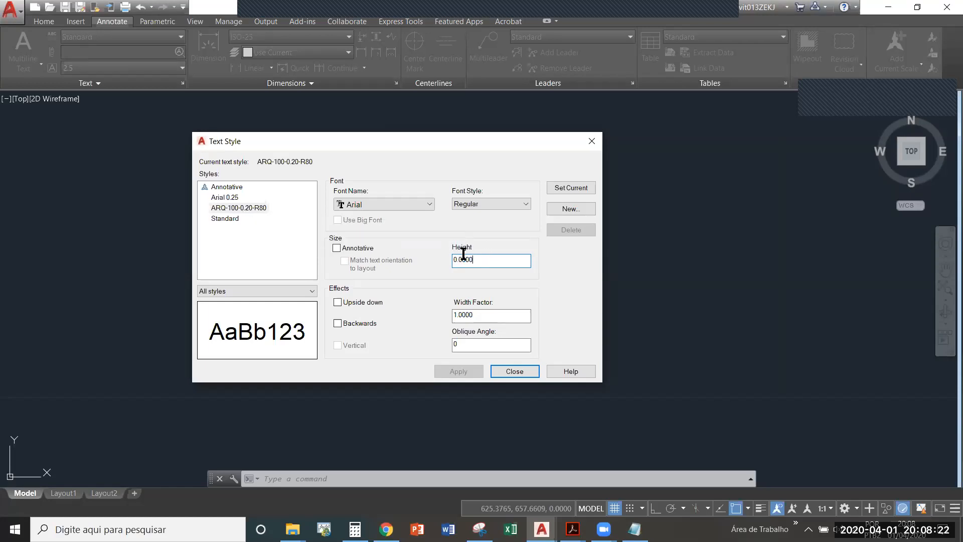
pyautogui.write('.20')
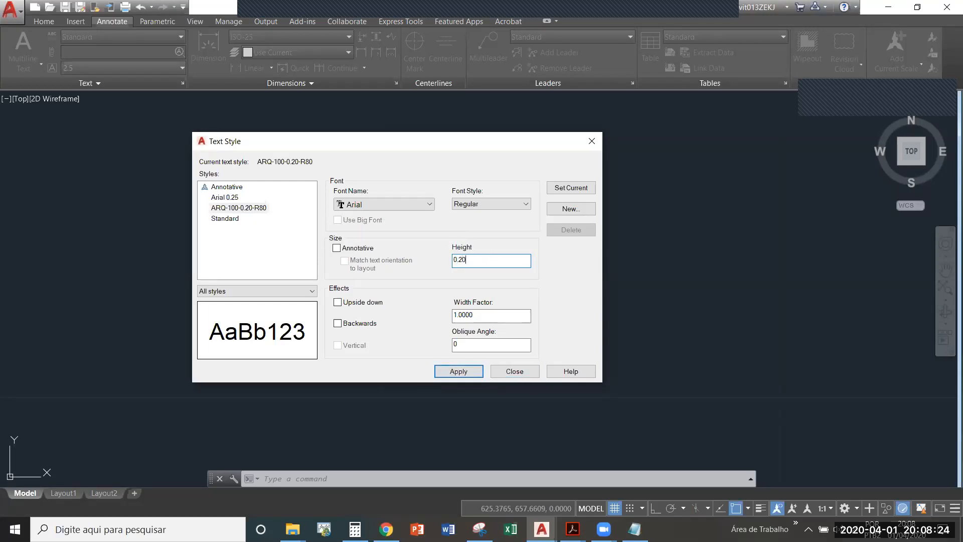
pyautogui.click(463, 372)
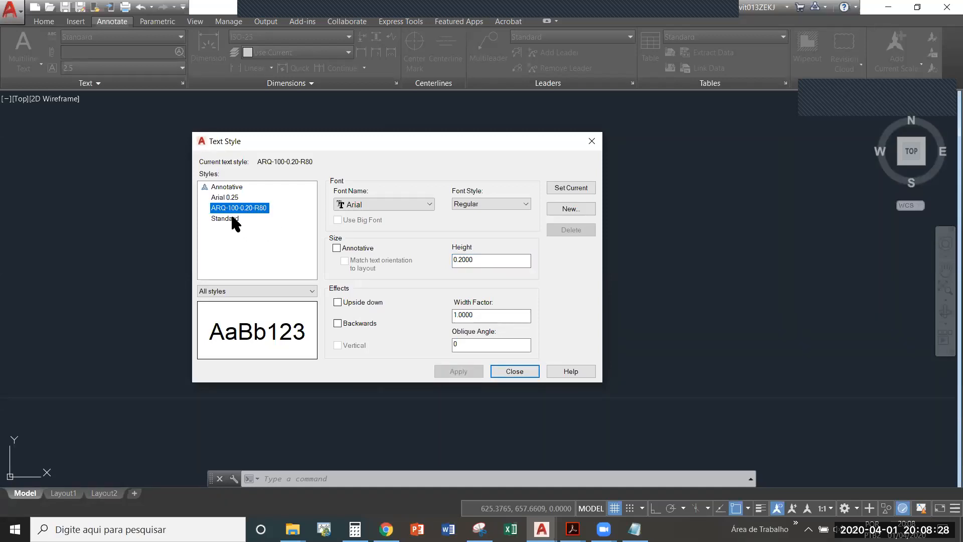
pyautogui.click(567, 188)
pyautogui.click(566, 207)
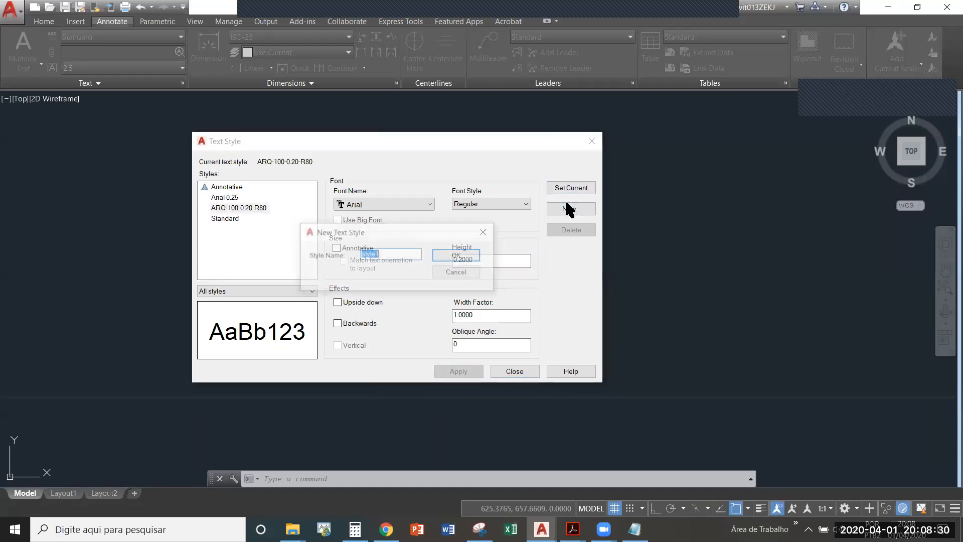
pyautogui.hotkey('alt', 'Tab')
pyautogui.hotkey('alt', 'Tab')
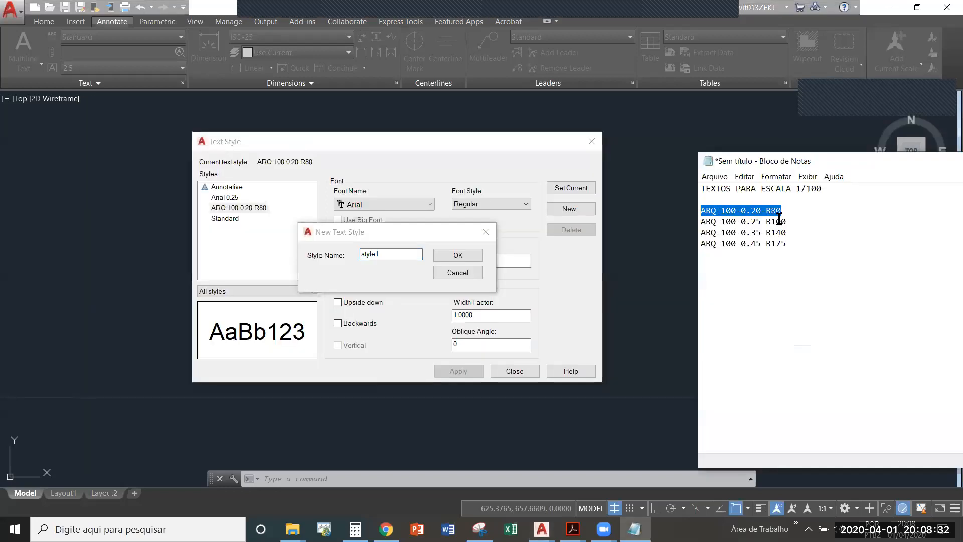
pyautogui.moveTo(793, 221); pyautogui.dragTo(704, 221)
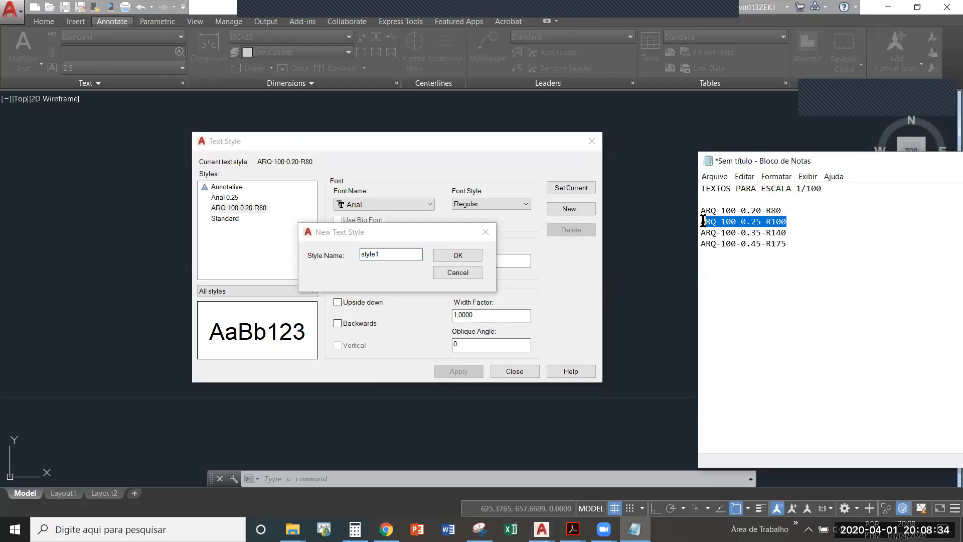
pyautogui.hotkey('ctrl', 'c')
pyautogui.click(358, 255)
pyautogui.hotkey('ctrl', 'v')
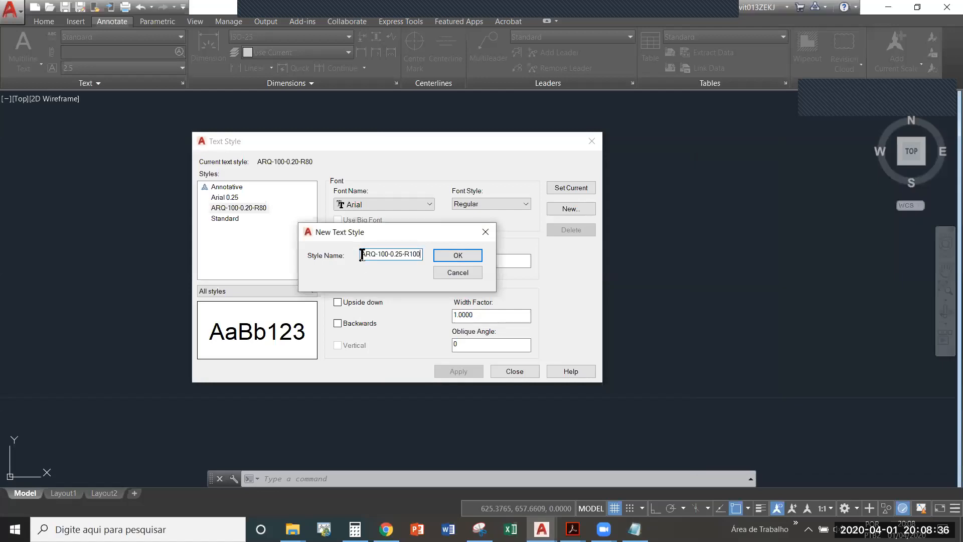
pyautogui.click(458, 273)
pyautogui.click(515, 372)
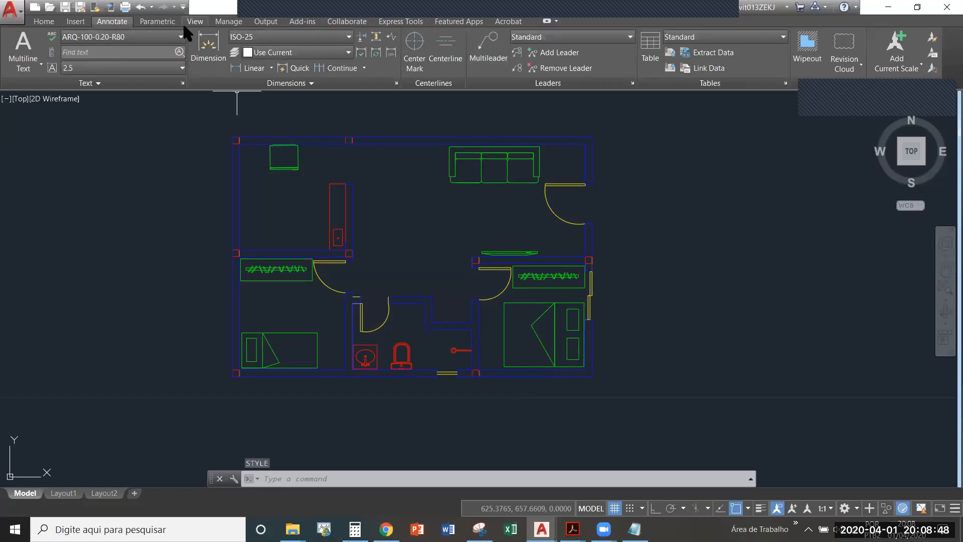
# Create the text style ARQ-100-0.25-R100 starting from the Standard style, using the name from the Notepad list
pyautogui.click(184, 84)
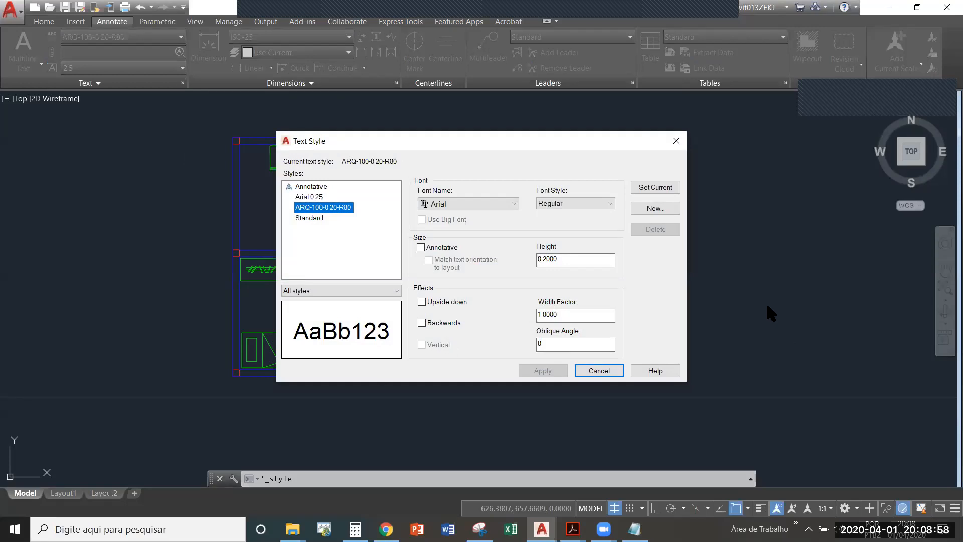
pyautogui.press('Down')
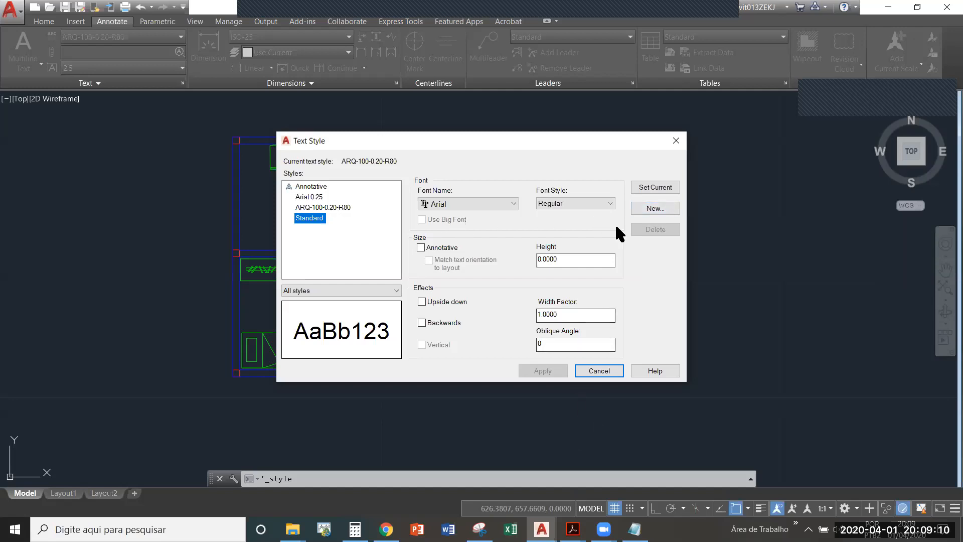
pyautogui.click(643, 208)
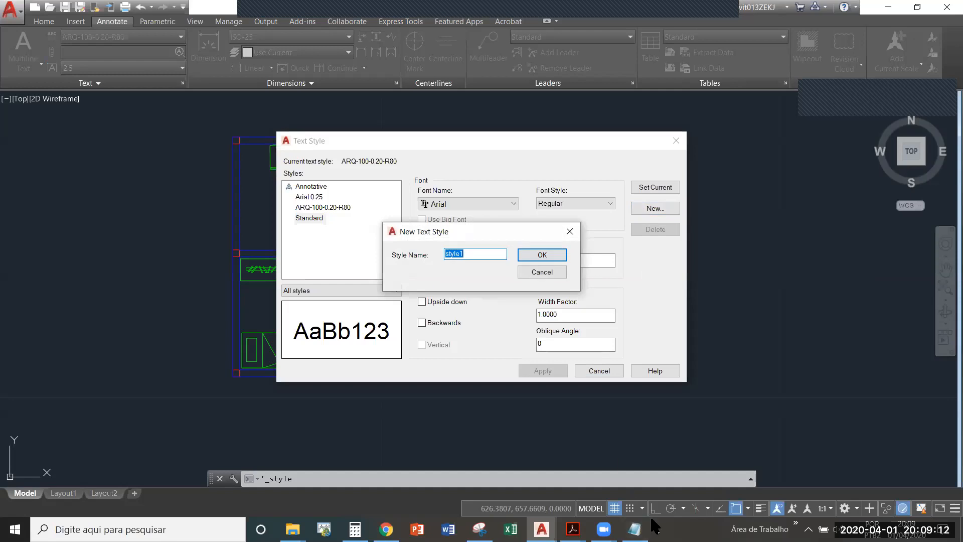
pyautogui.click(635, 529)
pyautogui.click(793, 282)
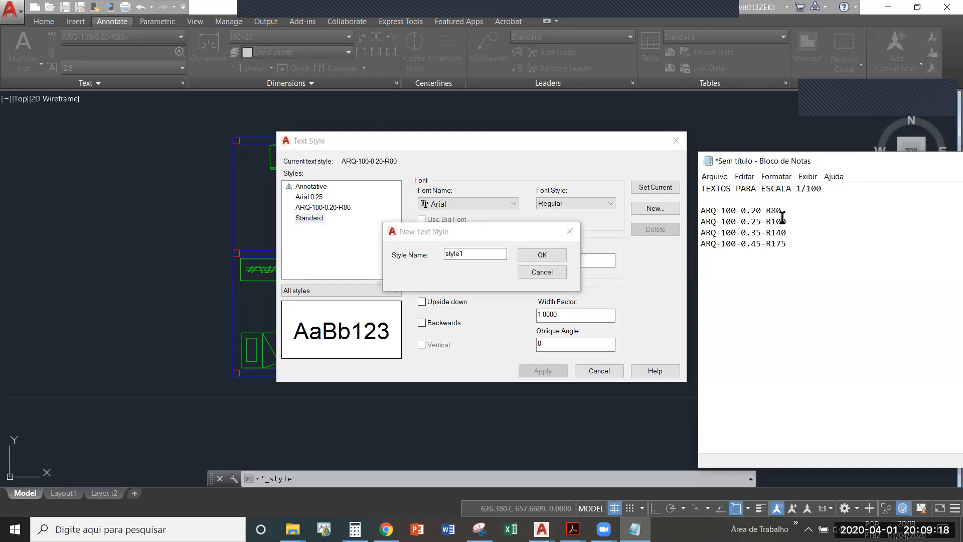
pyautogui.moveTo(789, 221); pyautogui.dragTo(700, 222)
pyautogui.click(444, 275)
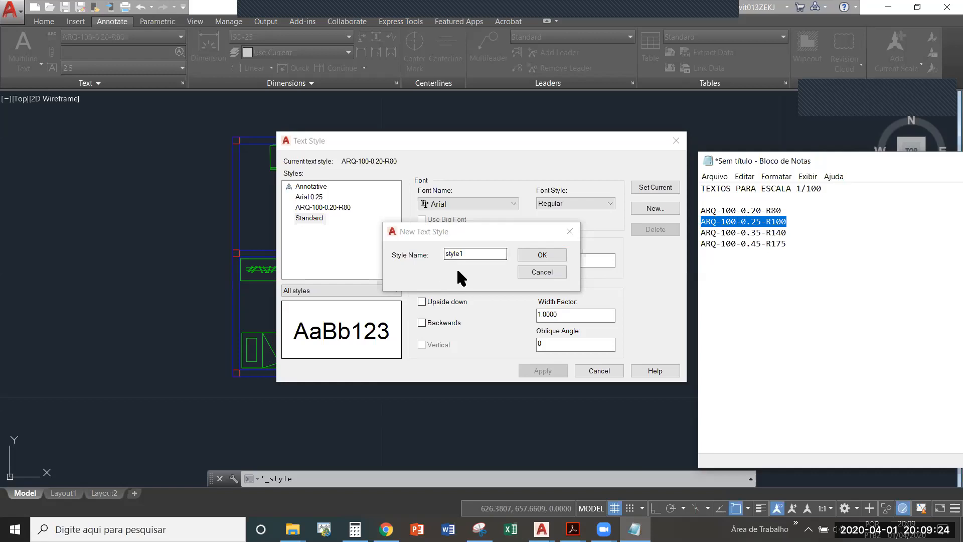
pyautogui.hotkey('ctrl', 'v')
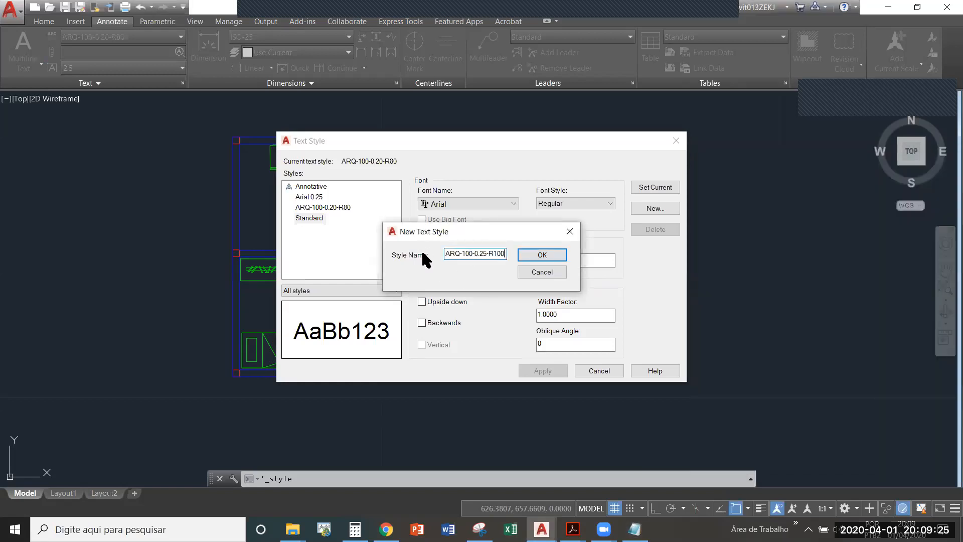
pyautogui.click(533, 255)
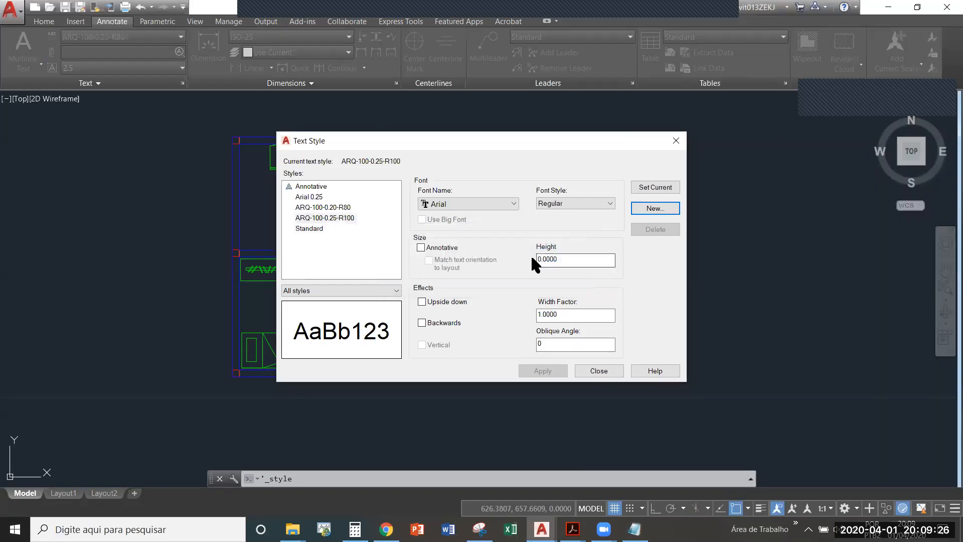
# Set the text height of style ARQ-100-0.25-R100 to 0.25 and apply it
pyautogui.doubleClick(570, 254)
pyautogui.write('0.25')
pyautogui.click(544, 371)
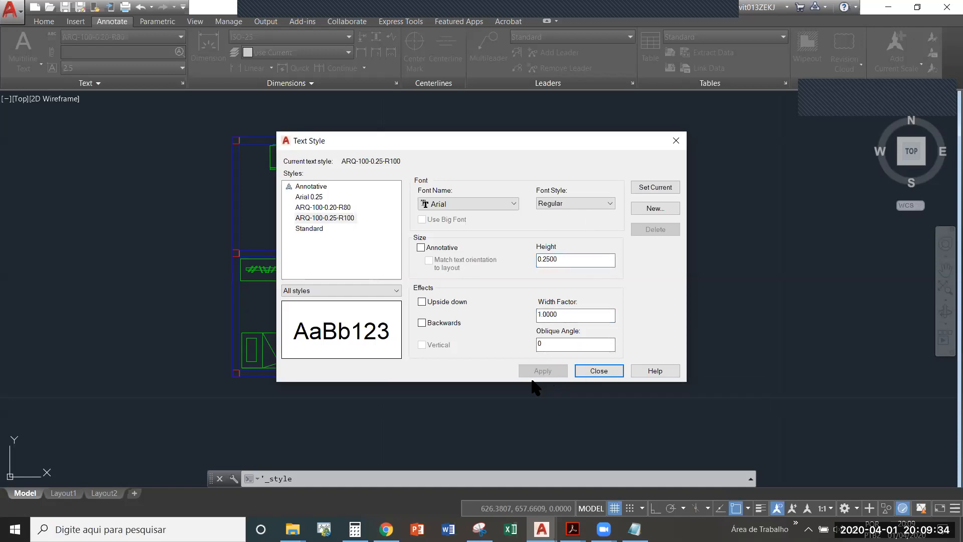
# Create the text style ARQ-100-0.35-R140, copying its name from the Notepad list, and apply a text height of 0.35
pyautogui.click(656, 209)
pyautogui.hotkey('alt', 'Tab')
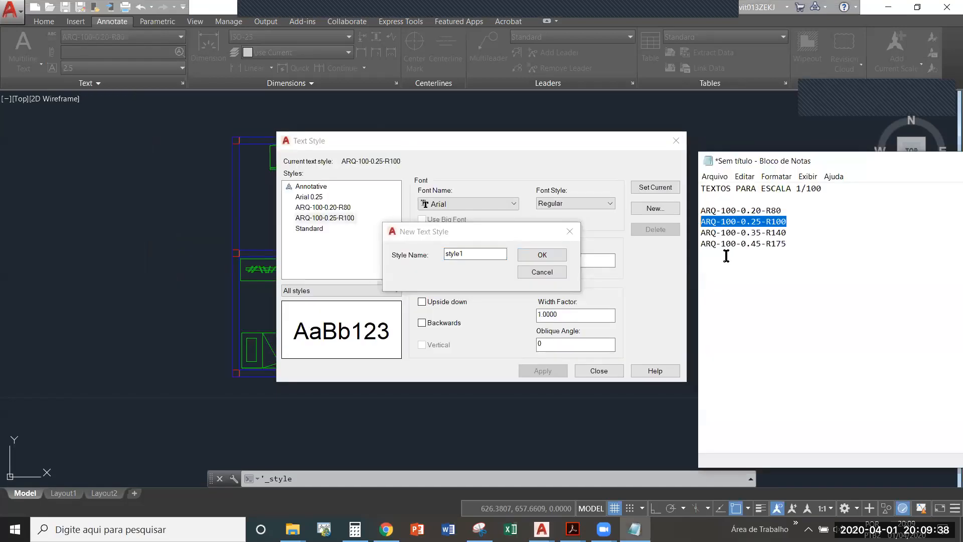
pyautogui.moveTo(793, 230); pyautogui.dragTo(697, 231)
pyautogui.hotkey('ctrl', 'c')
pyautogui.moveTo(483, 254); pyautogui.dragTo(405, 259)
pyautogui.hotkey('ctrl', 'v')
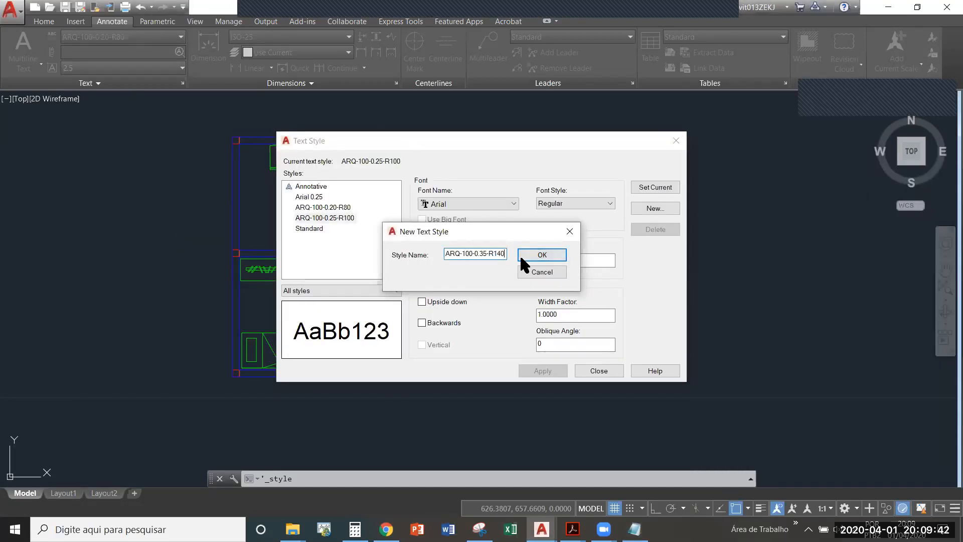
pyautogui.click(540, 259)
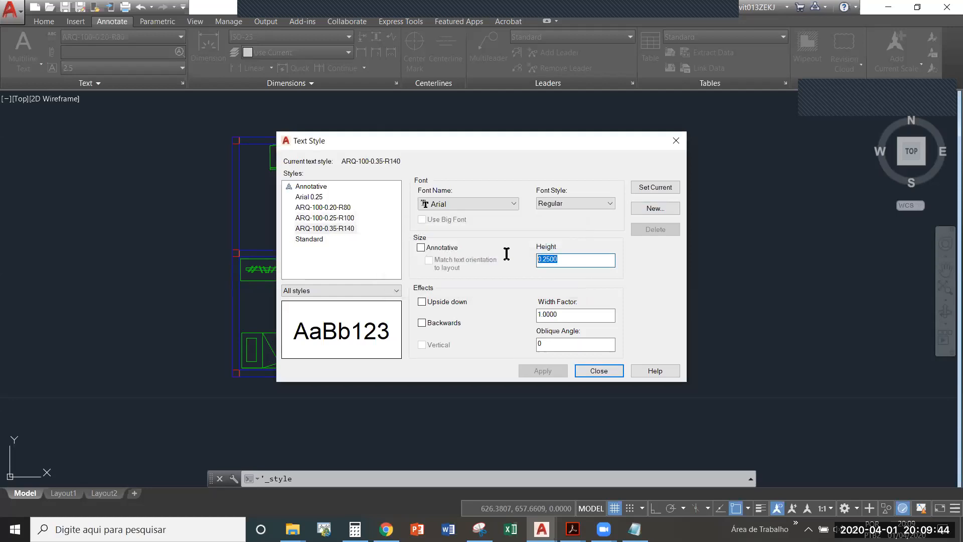
pyautogui.write('0')
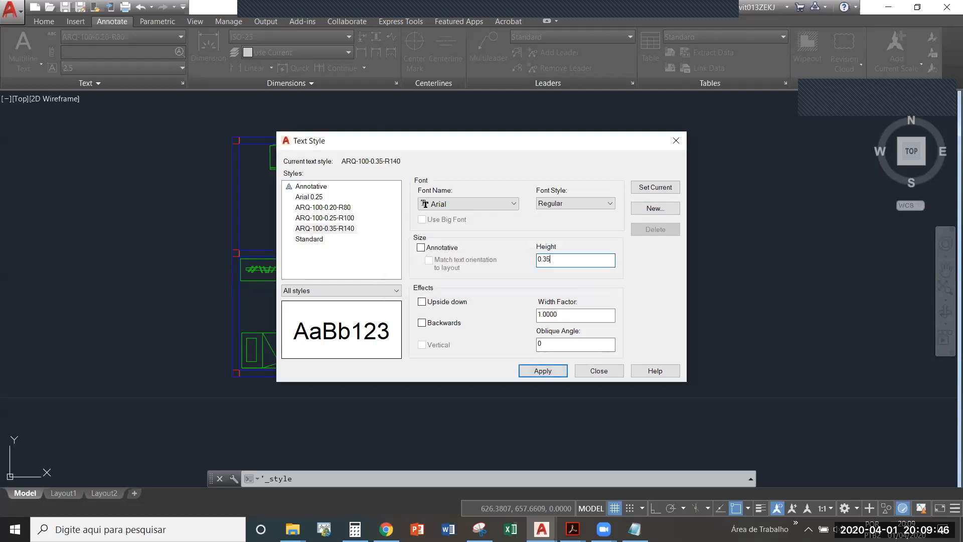
pyautogui.click(540, 371)
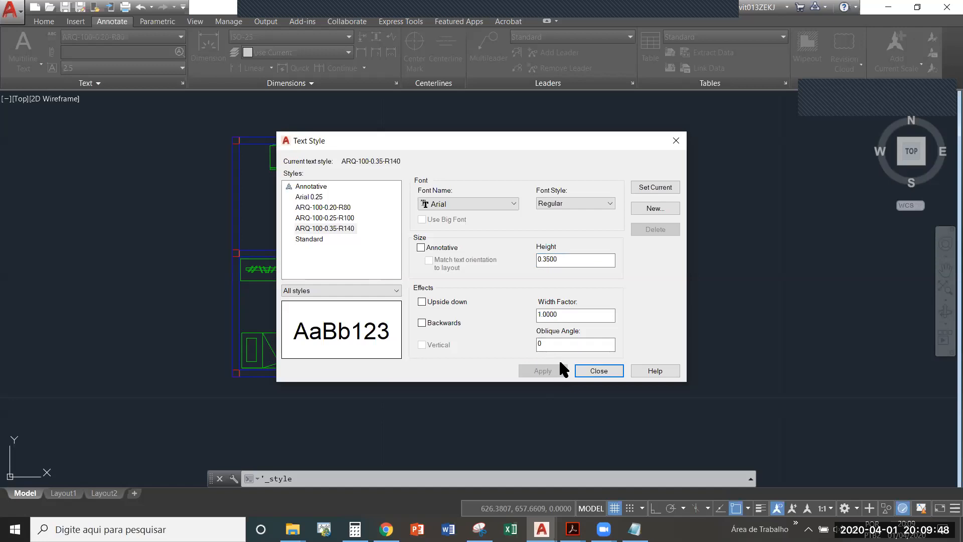
# Create the text style ARQ-100-0.45-R175, copying its name from the Notepad list, and apply a text height of 0.45
pyautogui.hotkey('alt', 'Tab')
pyautogui.moveTo(792, 245); pyautogui.dragTo(695, 247)
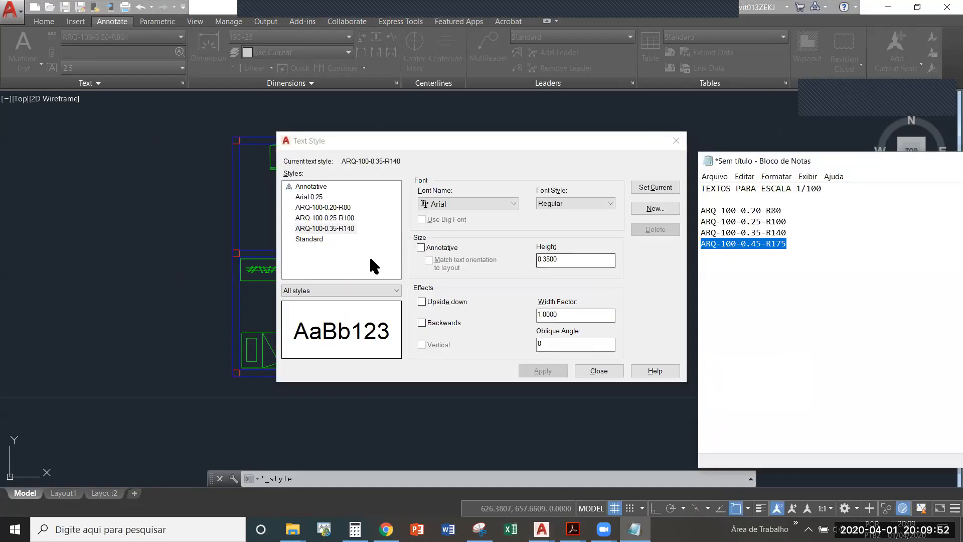
pyautogui.click(484, 282)
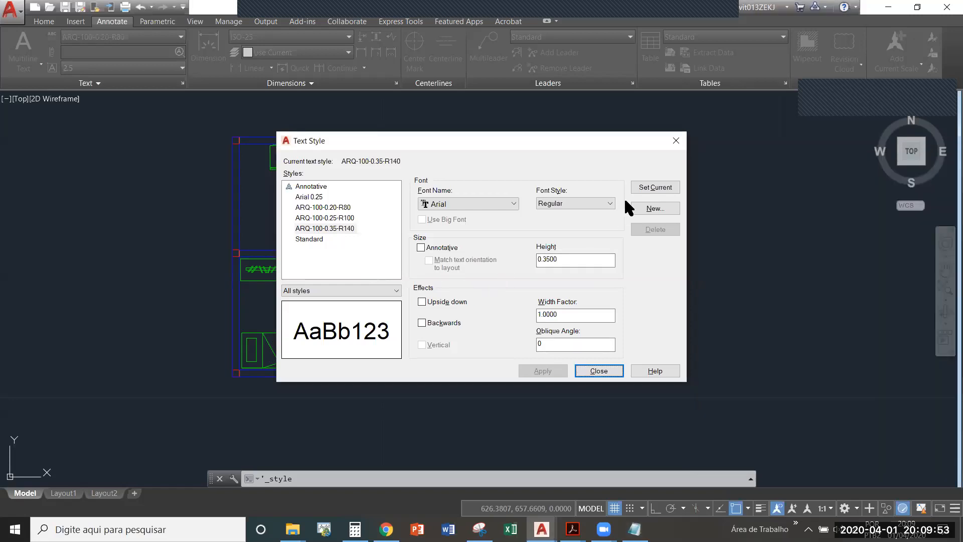
pyautogui.click(653, 208)
pyautogui.hotkey('ctrl', 'v')
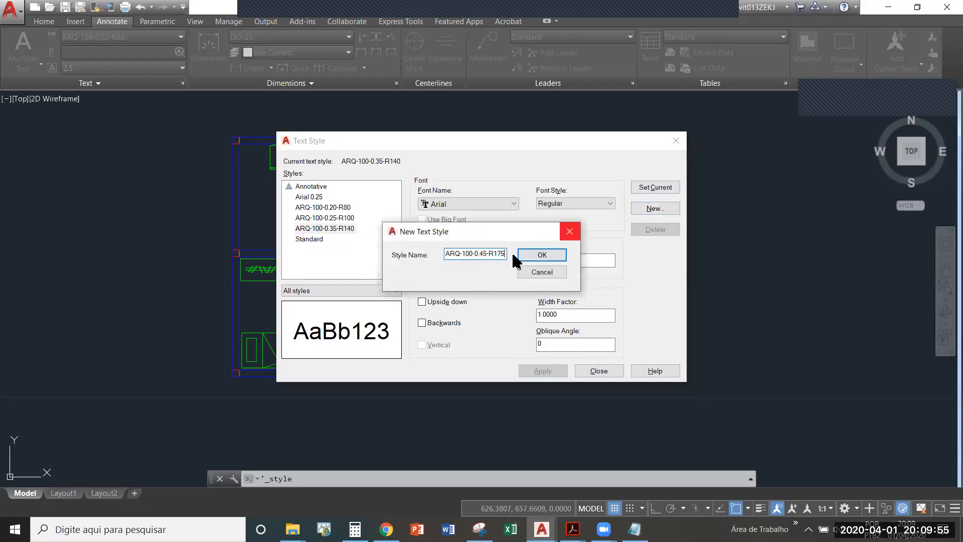
pyautogui.click(542, 255)
pyautogui.write('0.4500')
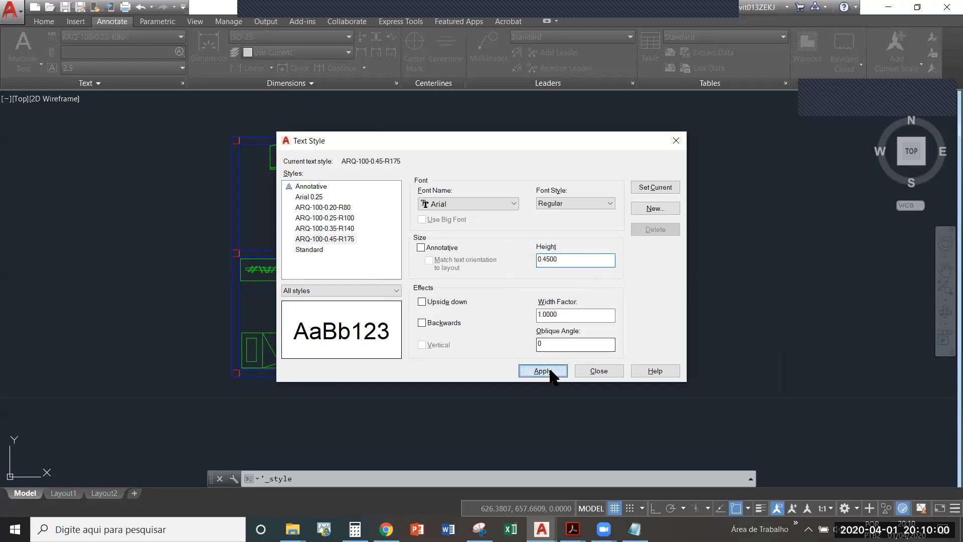
pyautogui.click(545, 371)
# Set the text height of style ARQ-100-0.20-R80 to 0.3, apply it and recheck the style's settings
pyautogui.click(324, 207)
pyautogui.doubleClick(562, 261)
pyautogui.write('0.3')
pyautogui.click(541, 370)
pyautogui.click(331, 218)
pyautogui.click(347, 208)
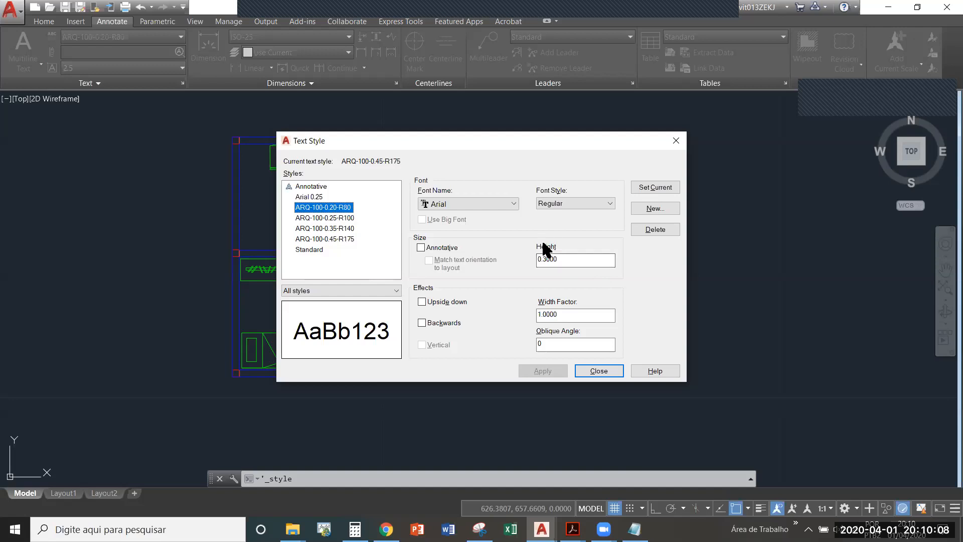
pyautogui.click(334, 218)
pyautogui.click(334, 207)
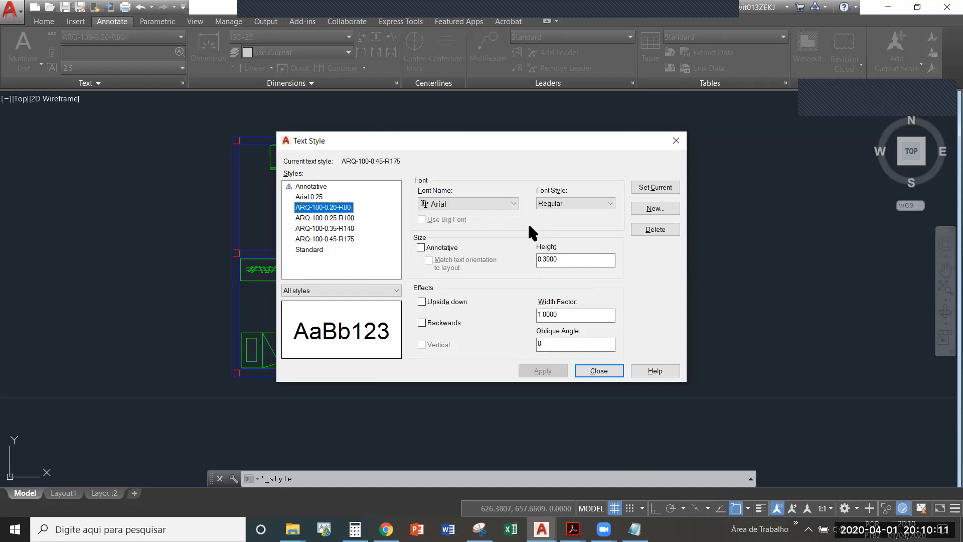
# Set the text height of style ARQ-100-0.20-R80 to 0.2, apply it and close the text style settings
pyautogui.doubleClick(577, 259)
pyautogui.write('0')
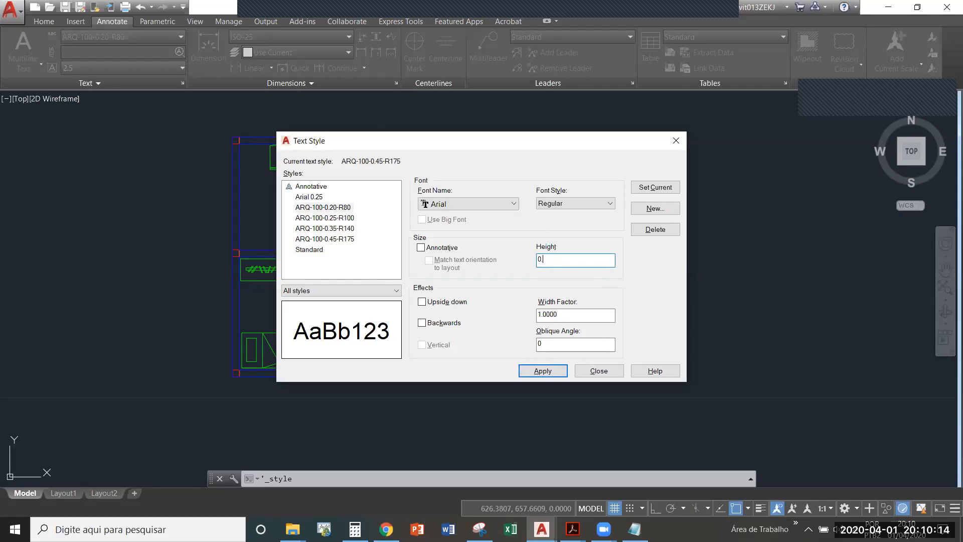
pyautogui.write('.2')
pyautogui.click(542, 372)
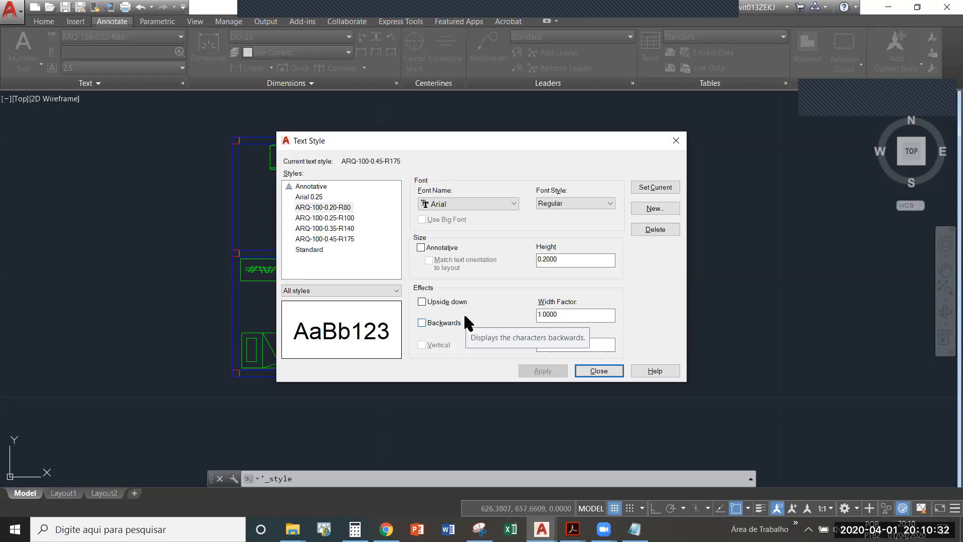
pyautogui.click(607, 371)
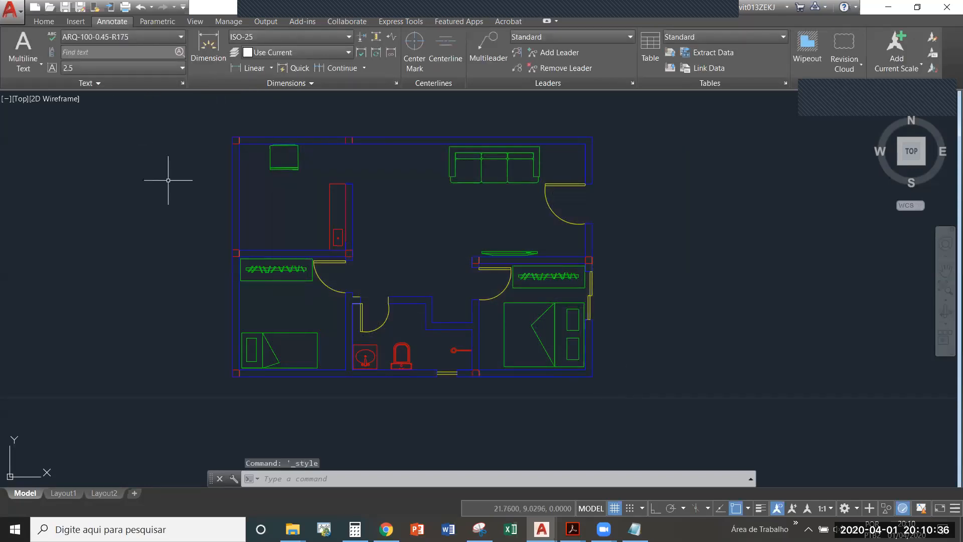
# Widen the text style gallery so that all the styles fit in a single row
pyautogui.click(97, 37)
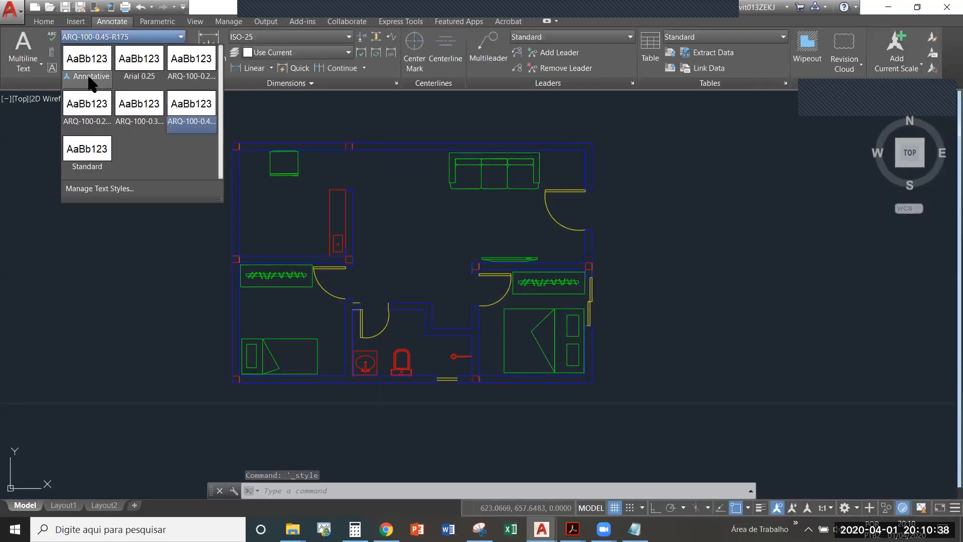
pyautogui.moveTo(217, 196); pyautogui.dragTo(333, 107)
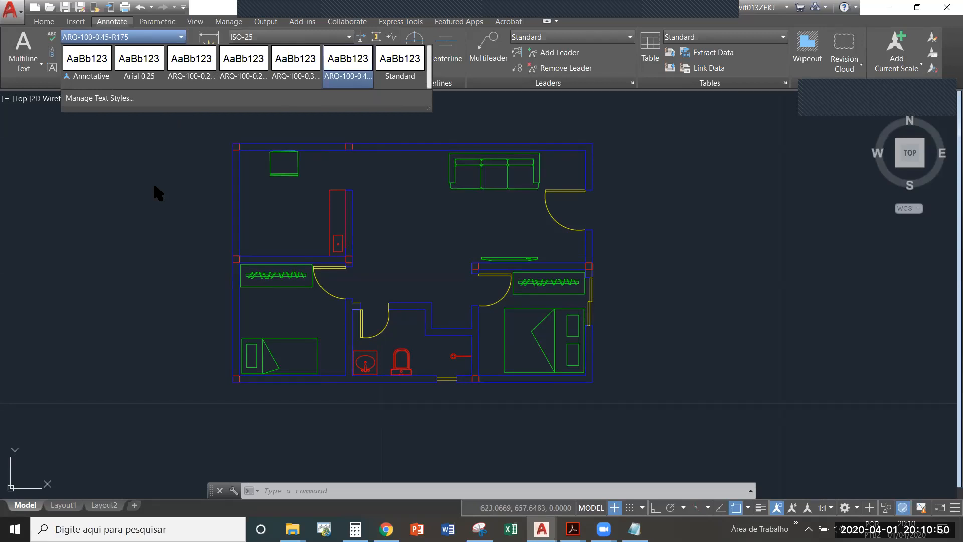
pyautogui.press('Escape')
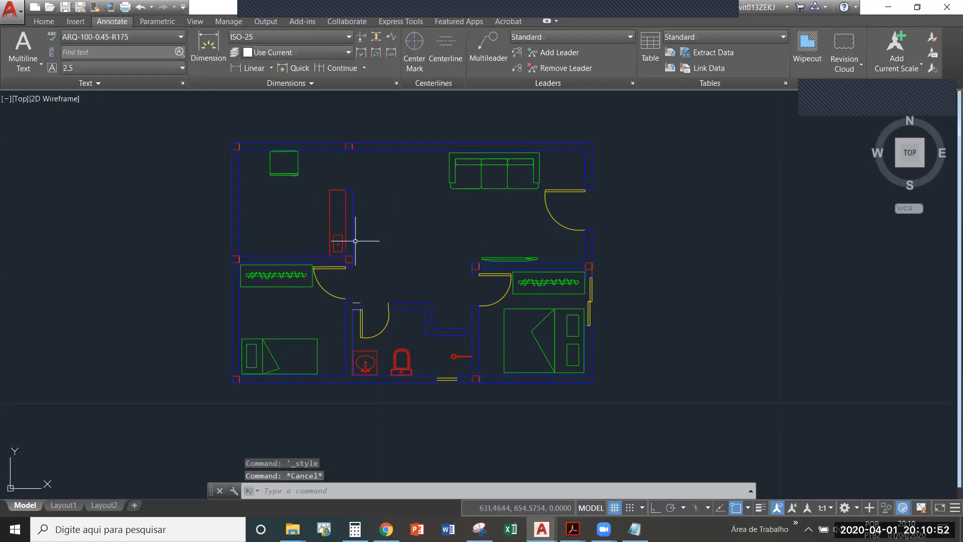
# With ARQ-100-0.20-R80 picked as the text style, write the multiline text COZ. in the kitchen
pyautogui.click(23, 50)
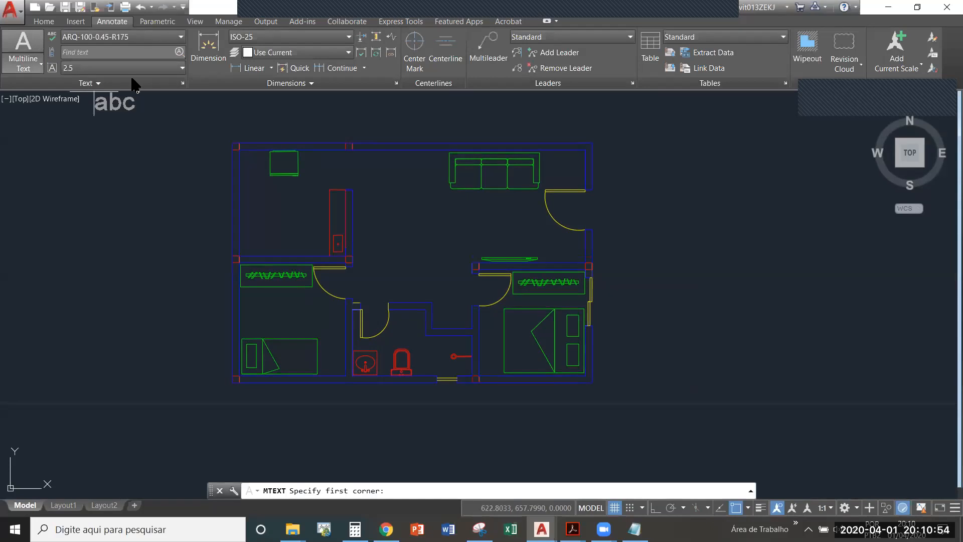
pyautogui.click(123, 39)
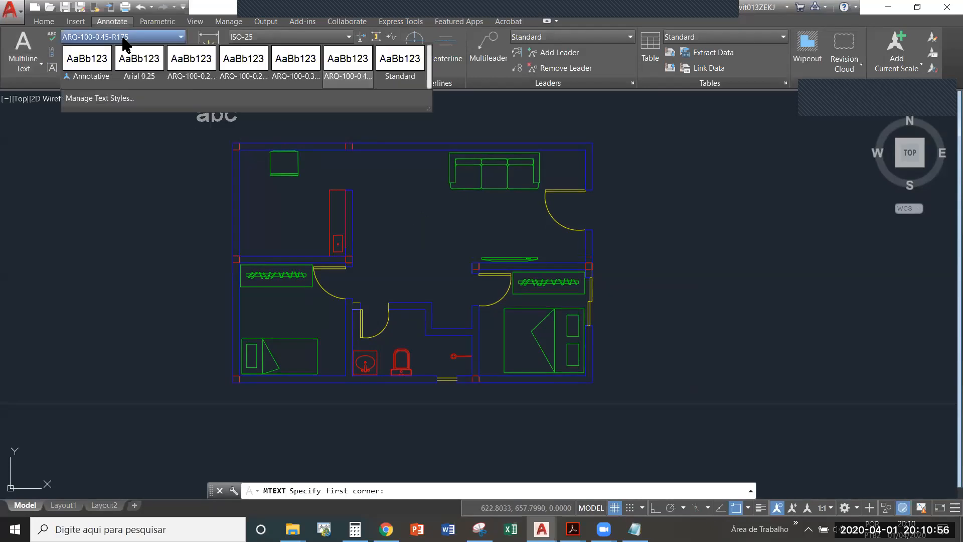
pyautogui.click(193, 66)
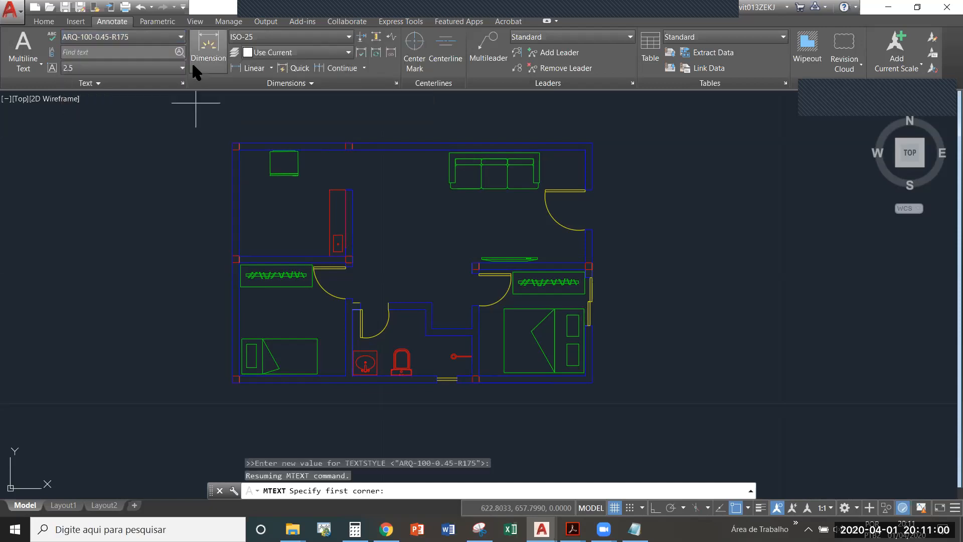
pyautogui.click(128, 37)
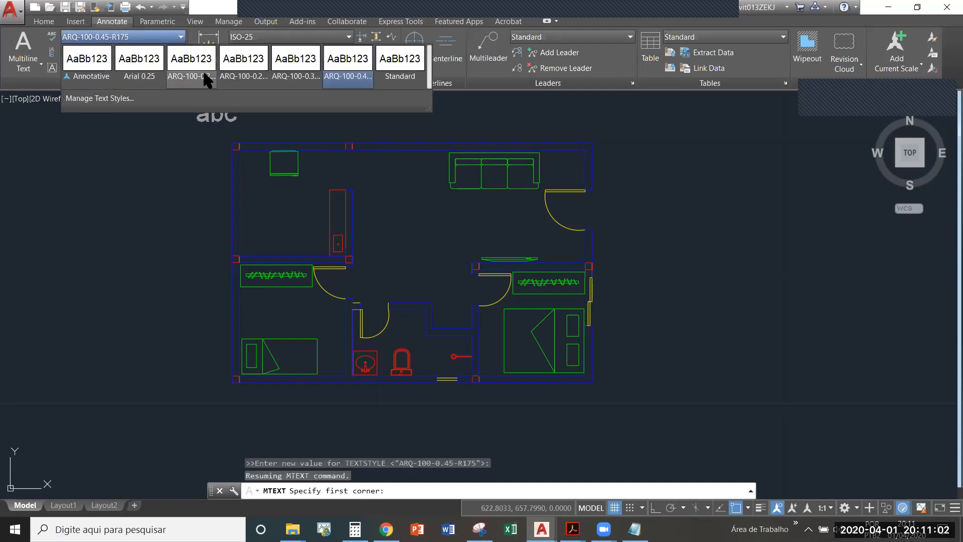
pyautogui.click(246, 86)
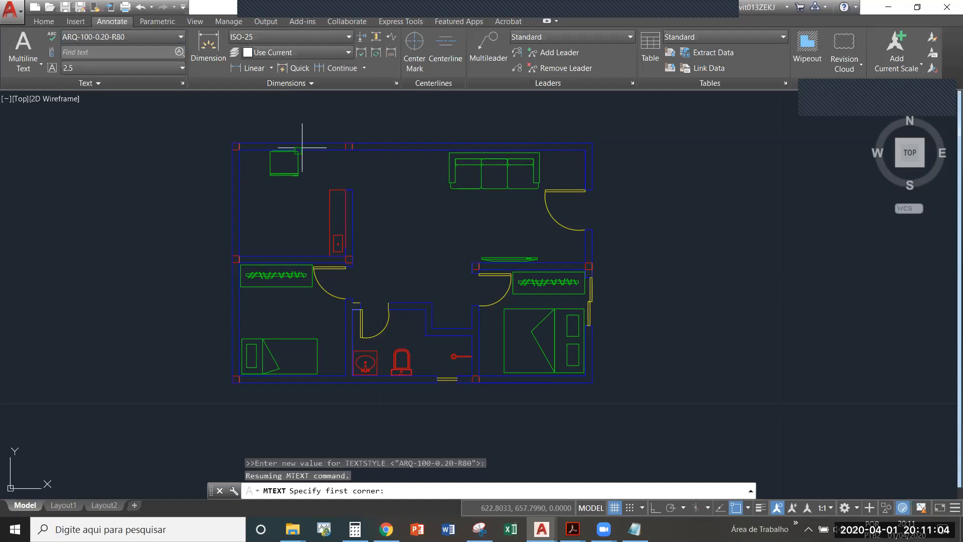
pyautogui.click(255, 223)
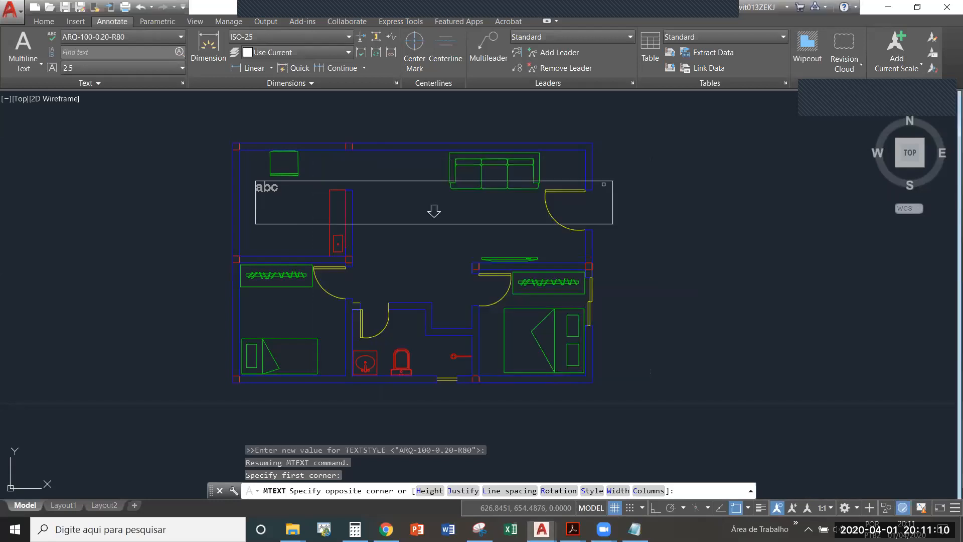
pyautogui.click(316, 200)
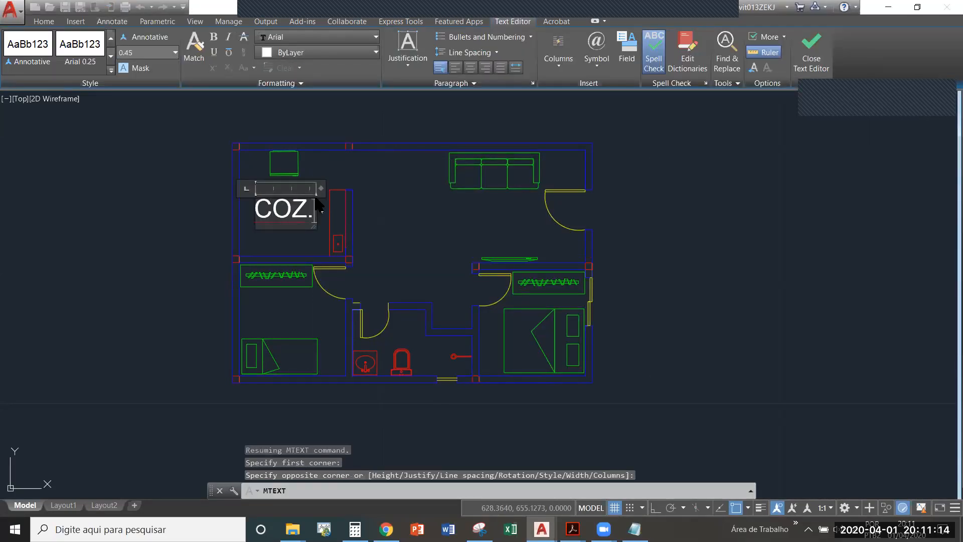
pyautogui.click(808, 56)
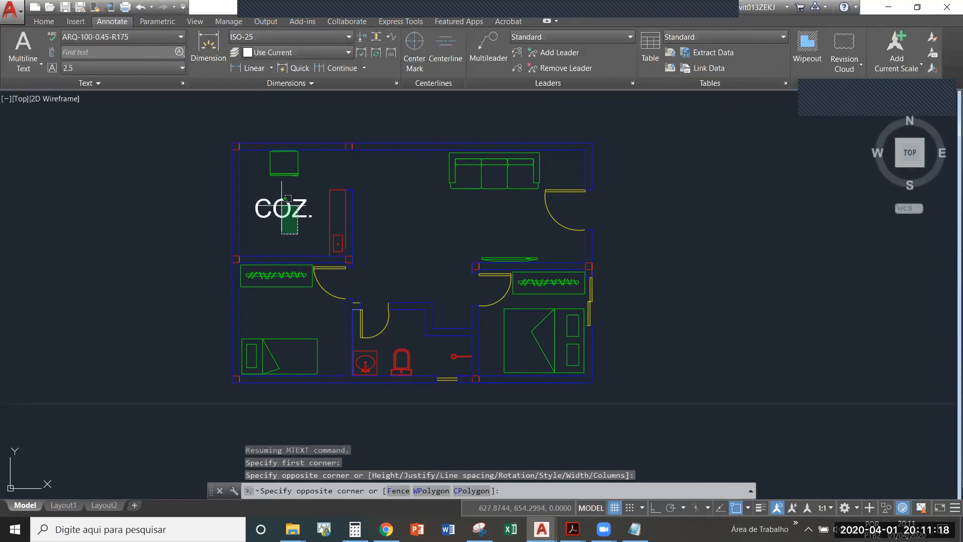
# Change the text style of the COZ. label to ARQ-100-0.25-R100
pyautogui.click(301, 236)
pyautogui.click(251, 191)
pyautogui.click(123, 37)
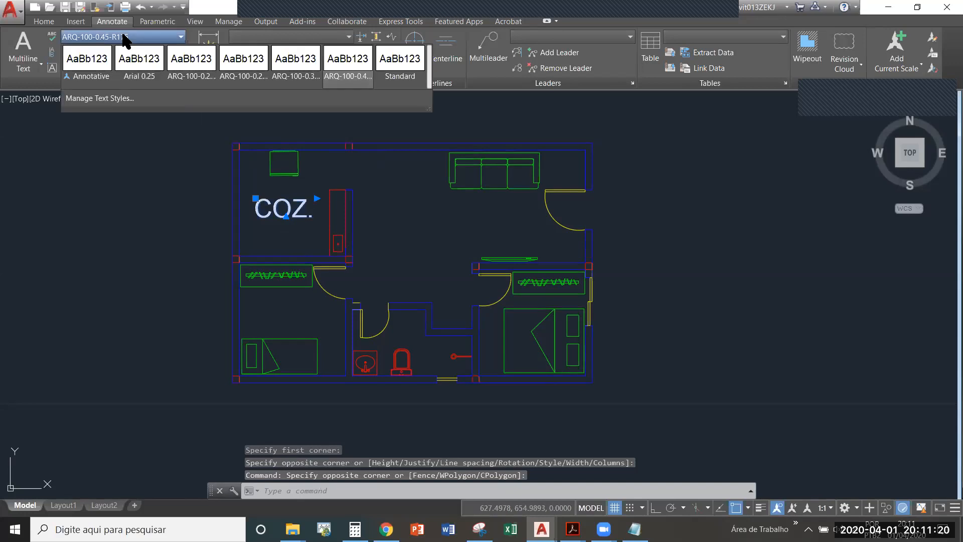
pyautogui.click(257, 70)
# Move the COZ. label to the middle of the kitchen, below the appliance and beside the counter
pyautogui.write('m')
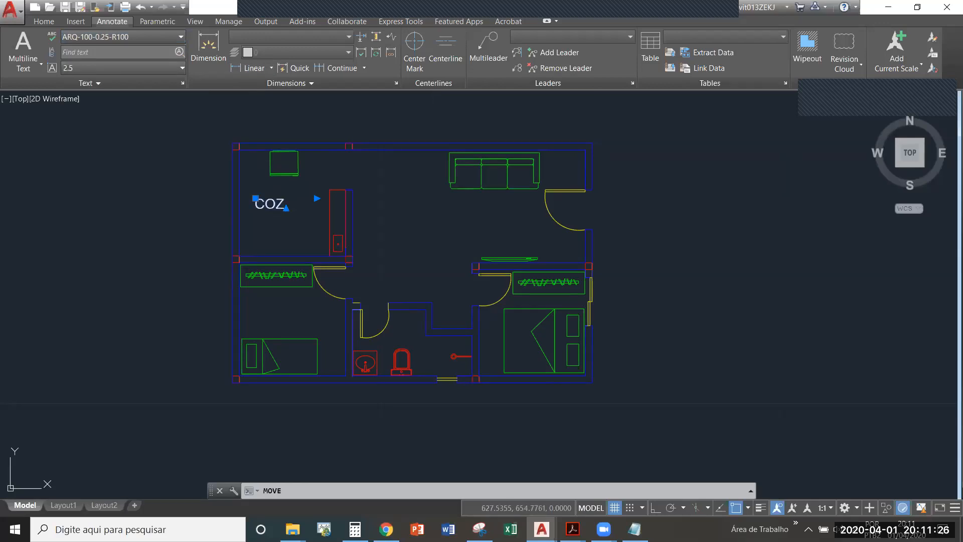
pyautogui.press('Return')
pyautogui.click(285, 223)
pyautogui.click(288, 248)
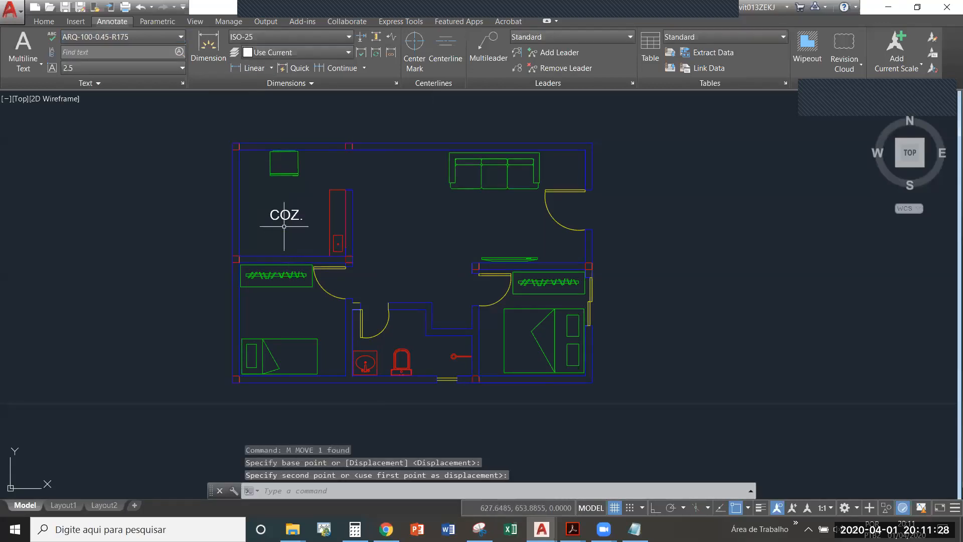
pyautogui.press('Escape')
pyautogui.press('Escape')
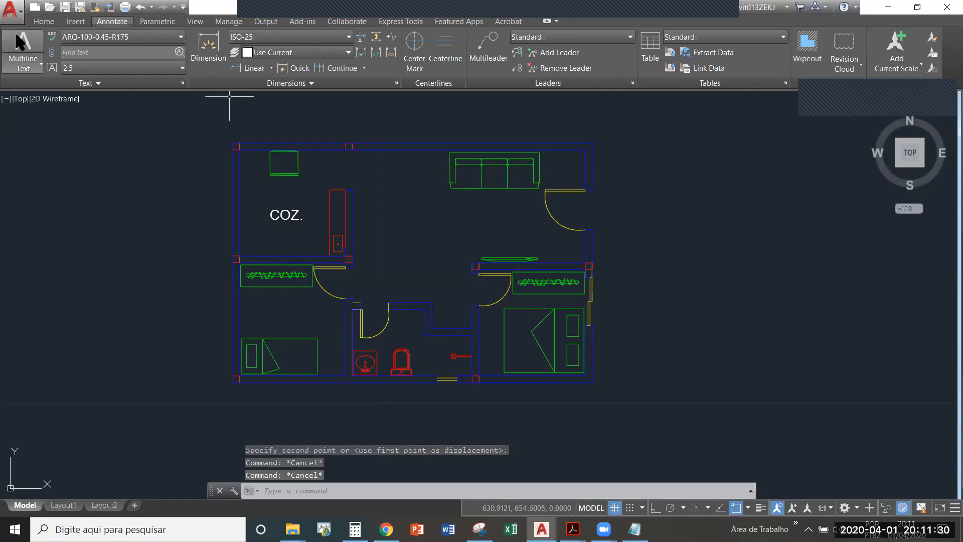
pyautogui.click(22, 42)
pyautogui.click(108, 37)
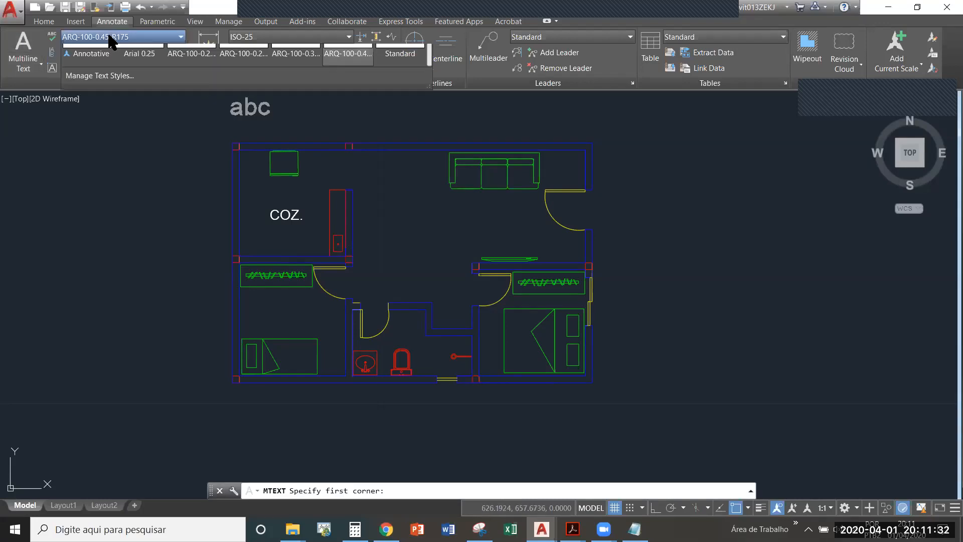
pyautogui.click(198, 60)
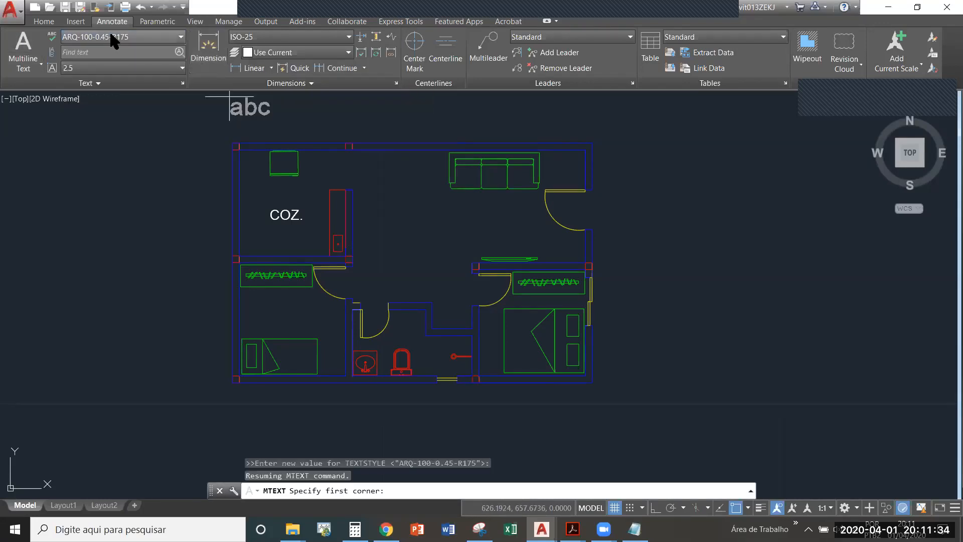
pyautogui.press('Escape')
pyautogui.press('Escape')
# Make ARQ-100-0.20-R80 the current text style and write the multiline text SALA in the living room
pyautogui.click(146, 39)
pyautogui.click(172, 72)
pyautogui.click(21, 41)
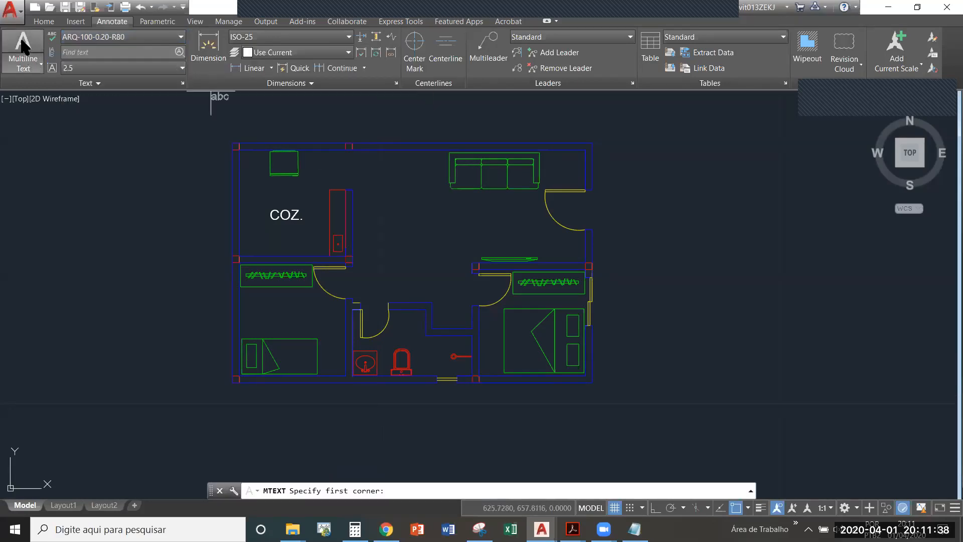
pyautogui.click(373, 248)
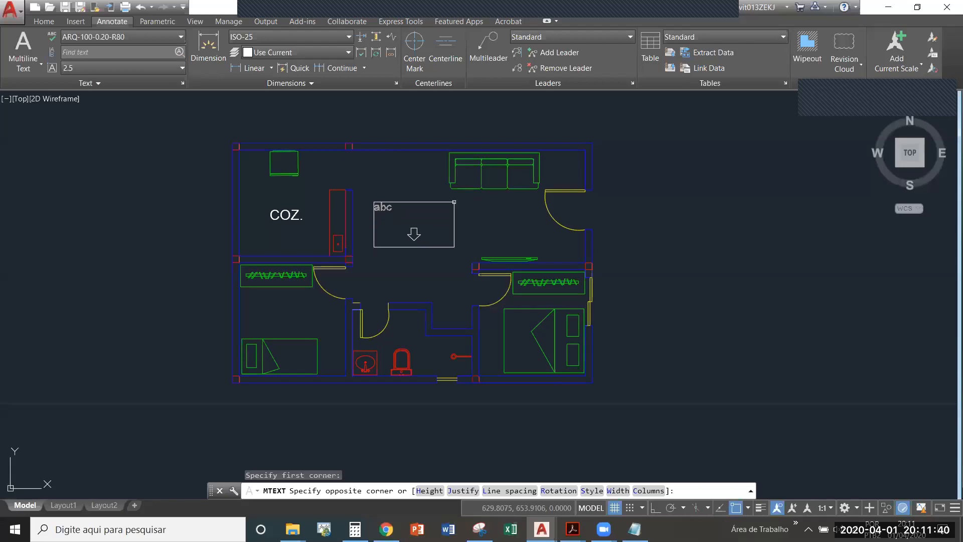
pyautogui.click(448, 216)
pyautogui.write('SALA')
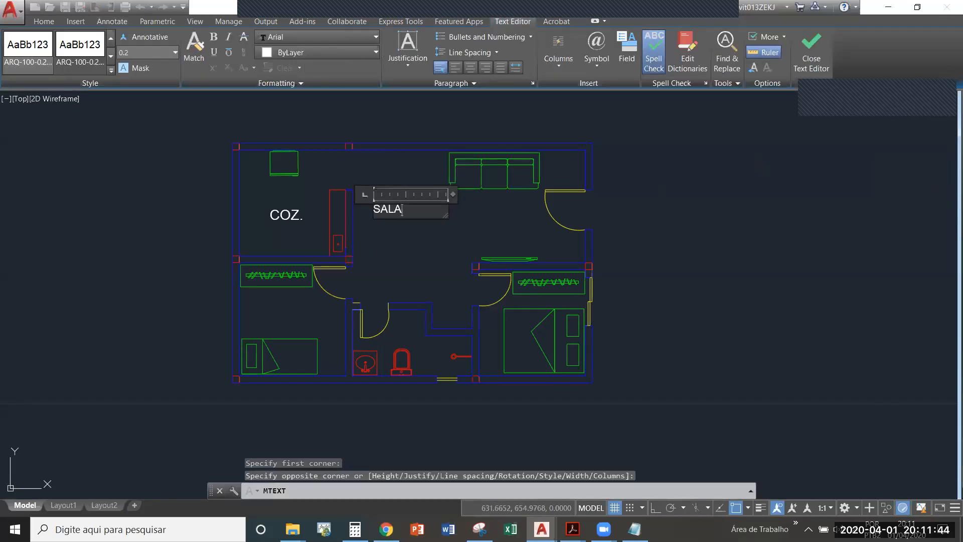
pyautogui.hotkey('ctrl', 'Return')
# Move the SALA label slightly right and down, closer to the middle of the living room
pyautogui.click(389, 208)
pyautogui.write('m')
pyautogui.press('Return')
pyautogui.click(403, 258)
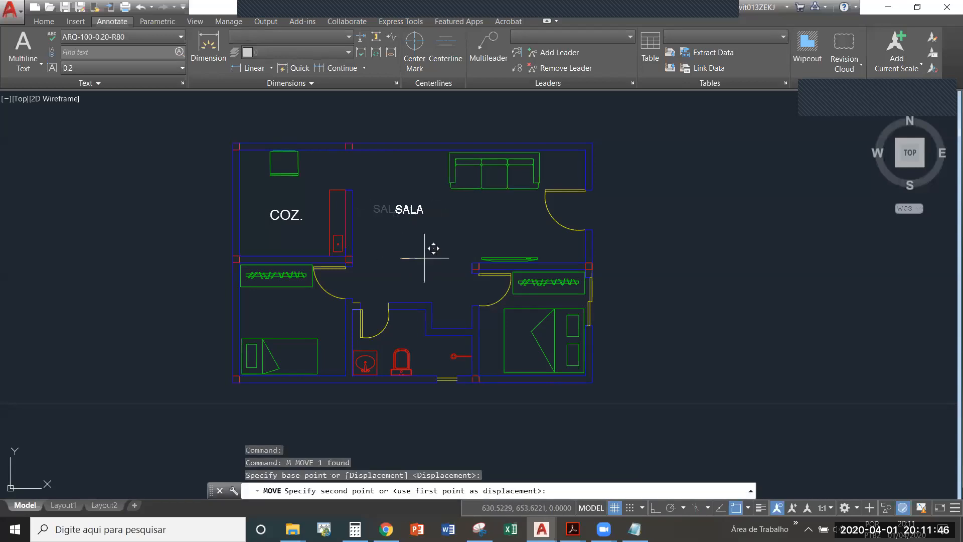
pyautogui.click(429, 257)
pyautogui.press('Escape')
# Copy the SALA label into the single bedroom, between the wardrobe and the bed
pyautogui.write('co')
pyautogui.press('Return')
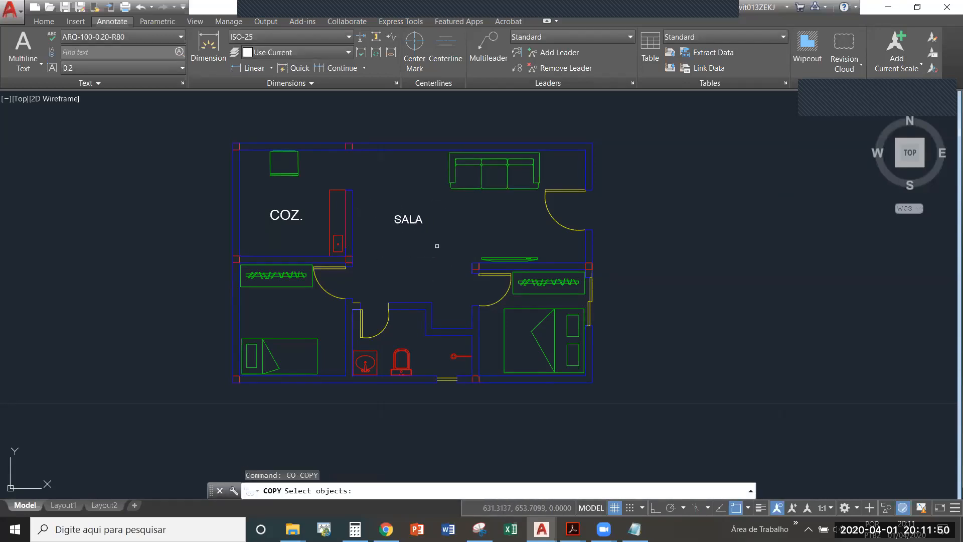
pyautogui.click(436, 245)
pyautogui.click(389, 189)
pyautogui.press('Return')
pyautogui.click(394, 215)
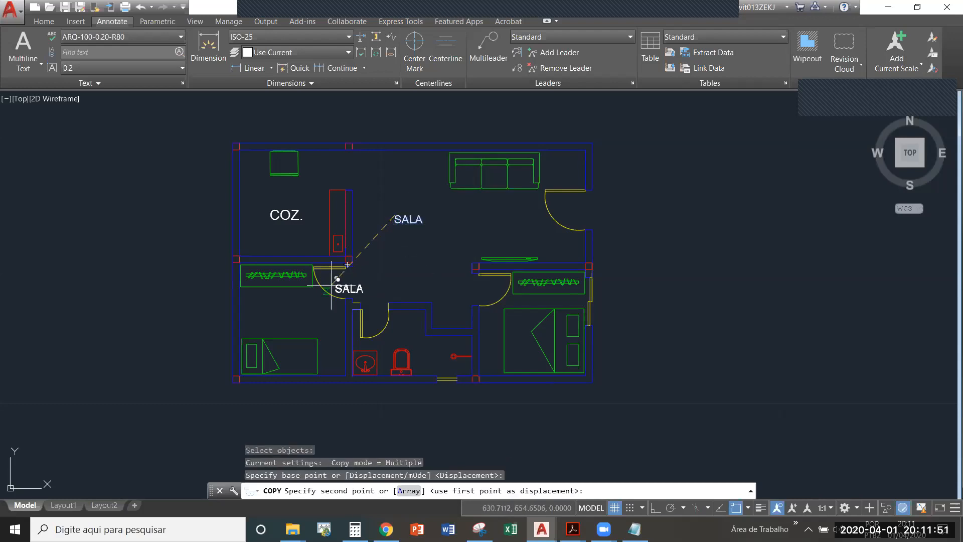
pyautogui.click(269, 308)
pyautogui.press('Escape')
# Change the copied label in the single bedroom to read QUARTO
pyautogui.click(283, 311)
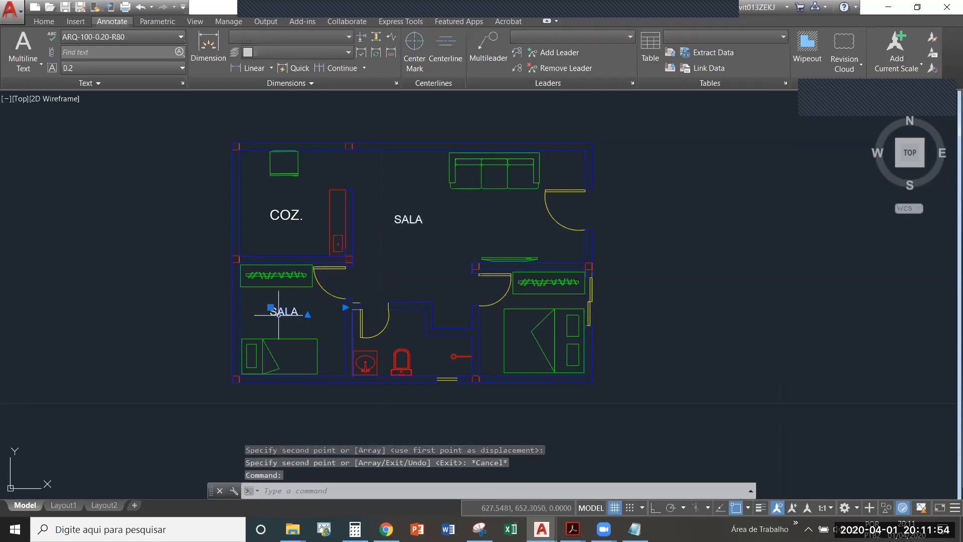
pyautogui.scroll(2, 286, 310)
pyautogui.doubleClick(290, 308)
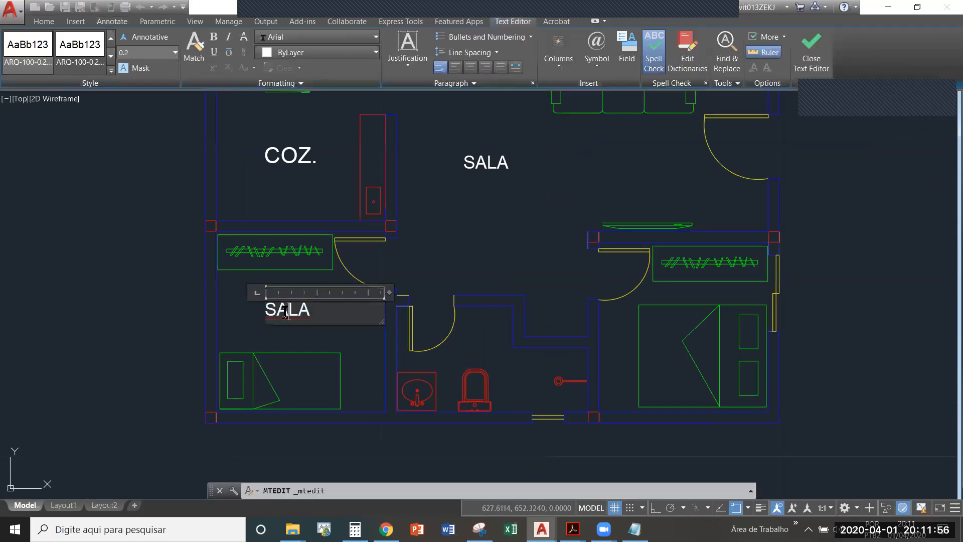
pyautogui.write('QUARTO')
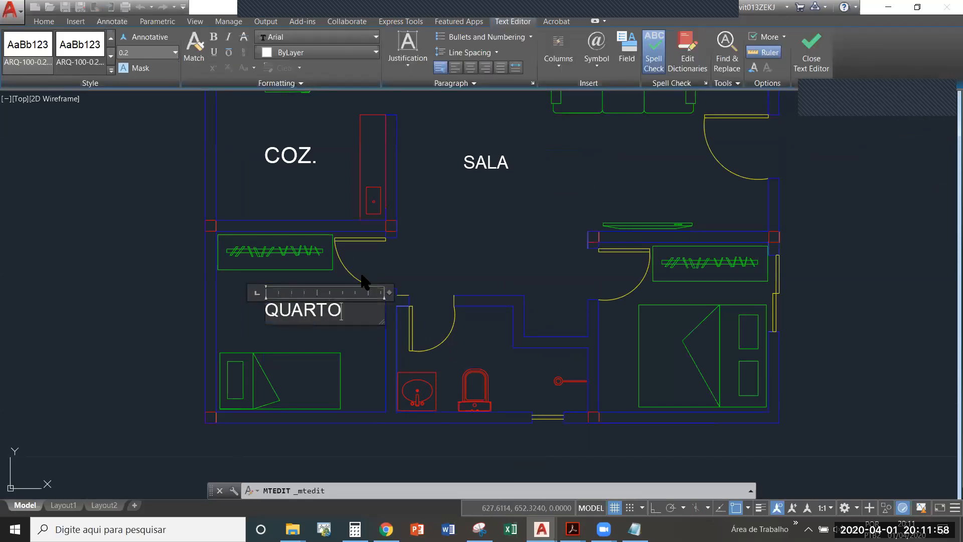
pyautogui.click(809, 121)
pyautogui.press('Escape')
# Move the QUARTO label slightly so that it sits centred between the single bedroom's wardrobe and bed
pyautogui.click(269, 320)
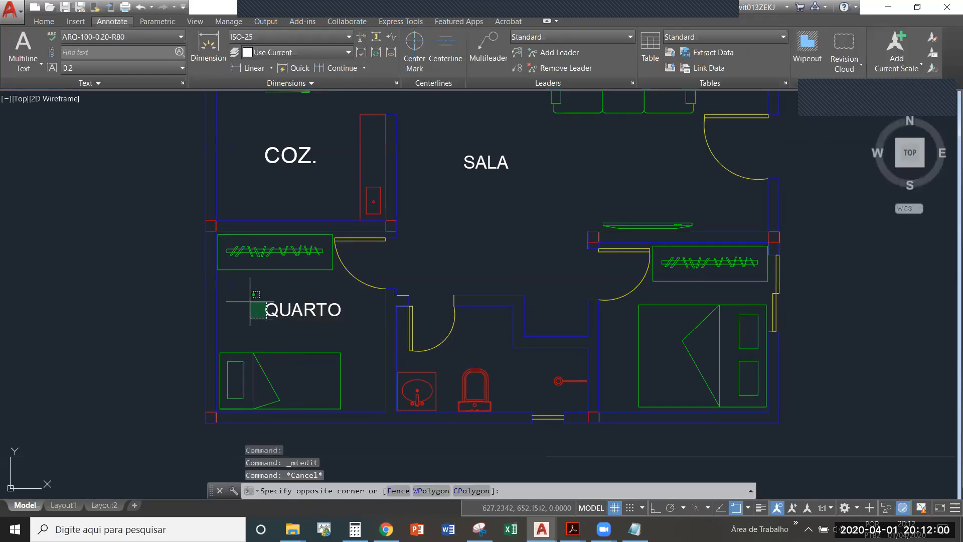
pyautogui.press('Escape')
pyautogui.click(282, 328)
pyautogui.click(255, 295)
pyautogui.write('m')
pyautogui.press('Return')
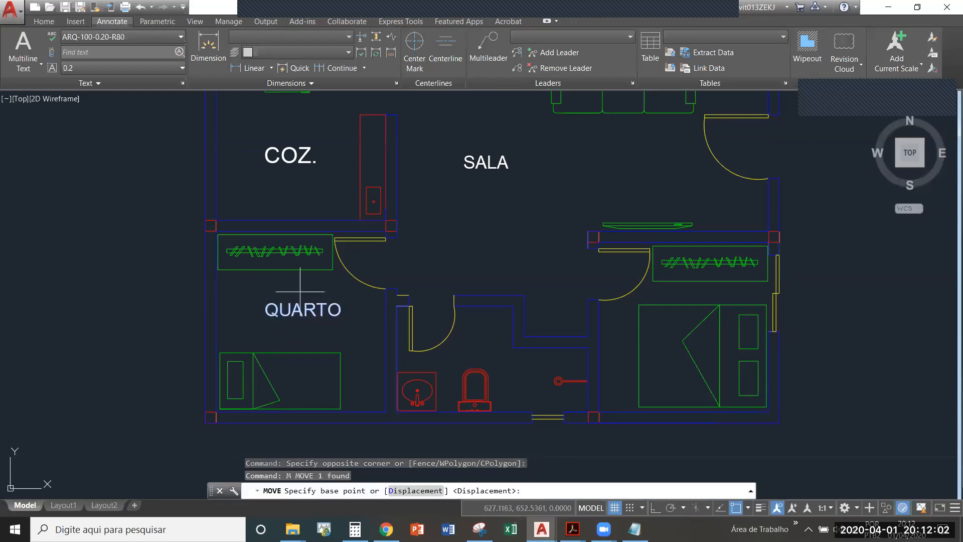
pyautogui.click(289, 280)
pyautogui.scroll(-2, 286, 283)
pyautogui.press('Escape')
# Copy the SALA label to a second line directly below the original in the living room
pyautogui.click(421, 208)
pyautogui.click(396, 201)
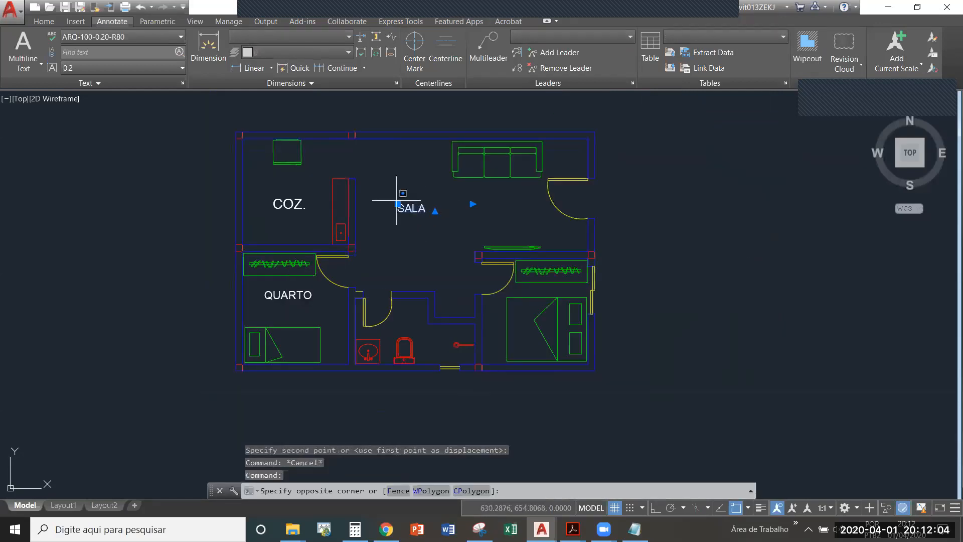
pyautogui.press('Escape')
pyautogui.click(415, 217)
pyautogui.click(402, 202)
pyautogui.write('co')
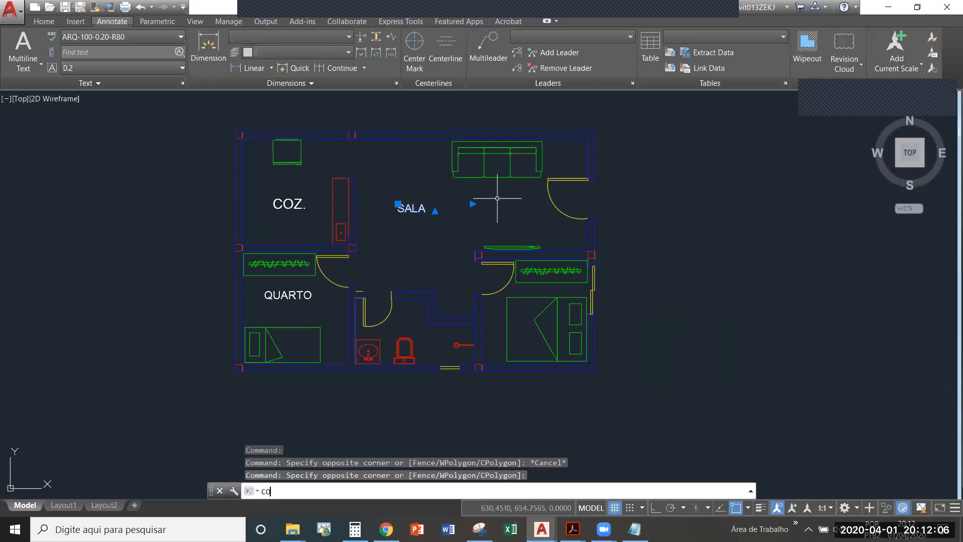
pyautogui.press('Return')
pyautogui.click(508, 204)
pyautogui.click(511, 214)
pyautogui.press('Escape')
# Change the lower SALA copy to the area text 15m²
pyautogui.scroll(4, 433, 221)
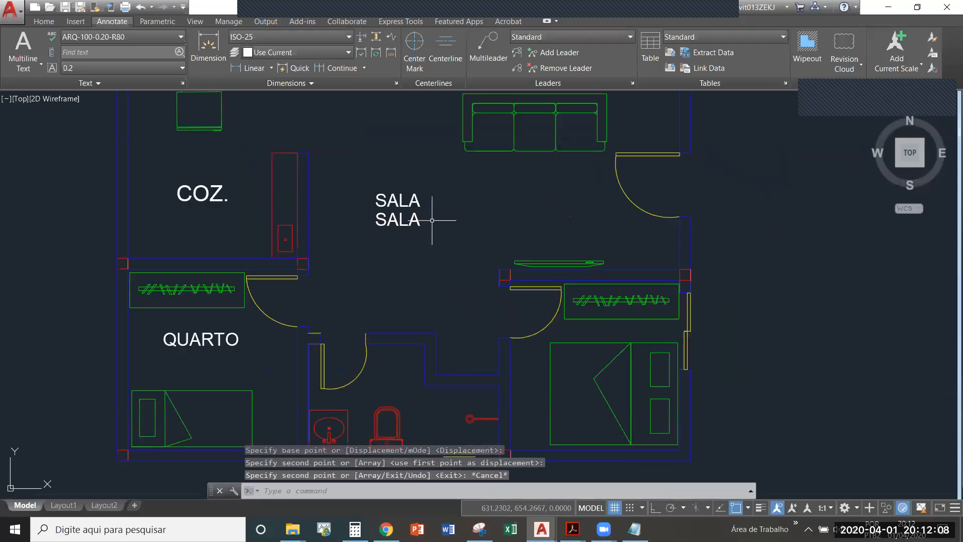
pyautogui.click(409, 231)
pyautogui.click(389, 225)
pyautogui.doubleClick(386, 225)
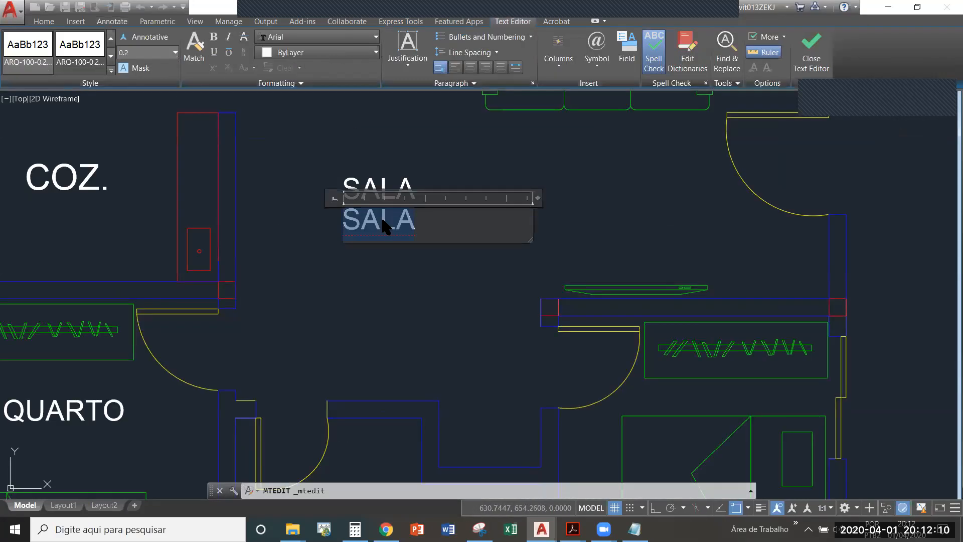
pyautogui.write('15')
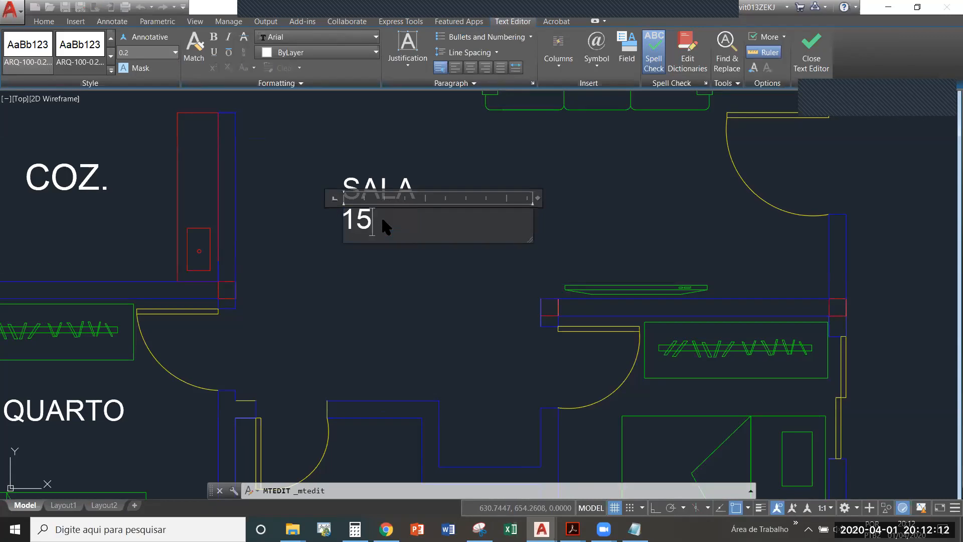
pyautogui.press('alt')
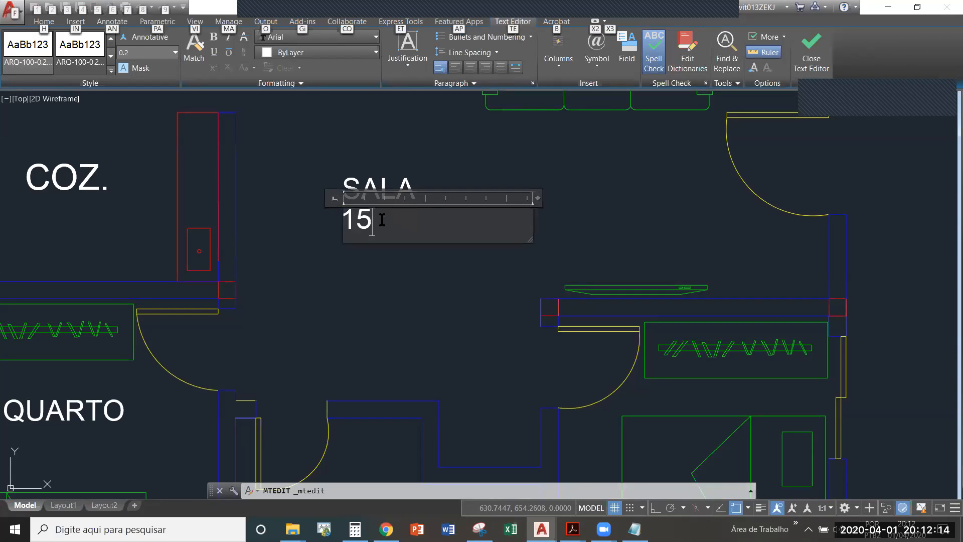
pyautogui.press('alt')
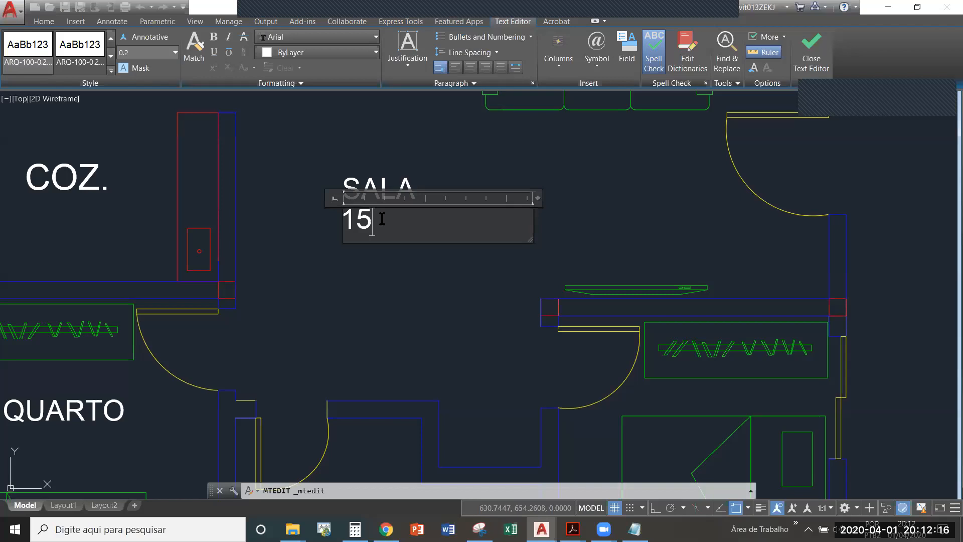
pyautogui.click(801, 65)
pyautogui.click(369, 249)
pyautogui.scroll(-5, 364, 239)
pyautogui.press('Escape')
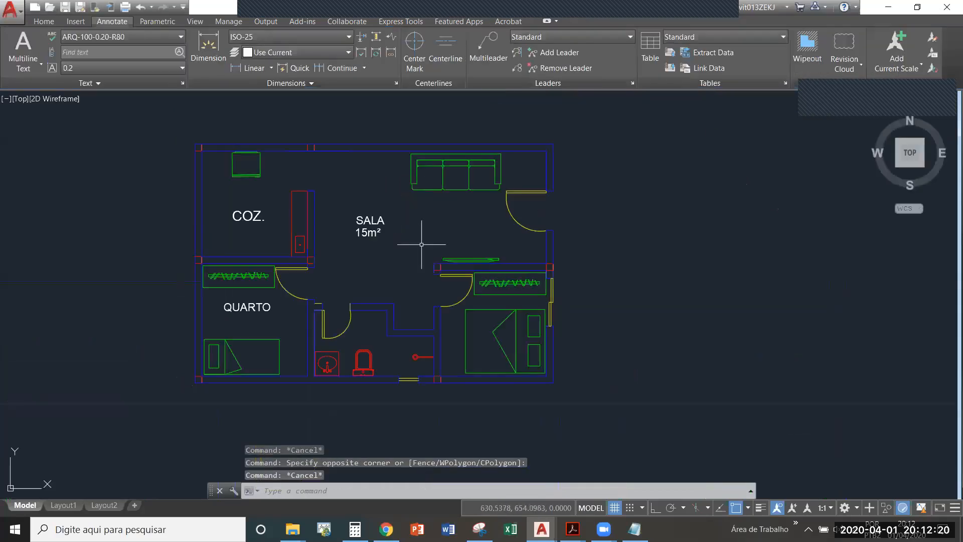
pyautogui.moveTo(375, 267); pyautogui.dragTo(401, 265, button='middle')
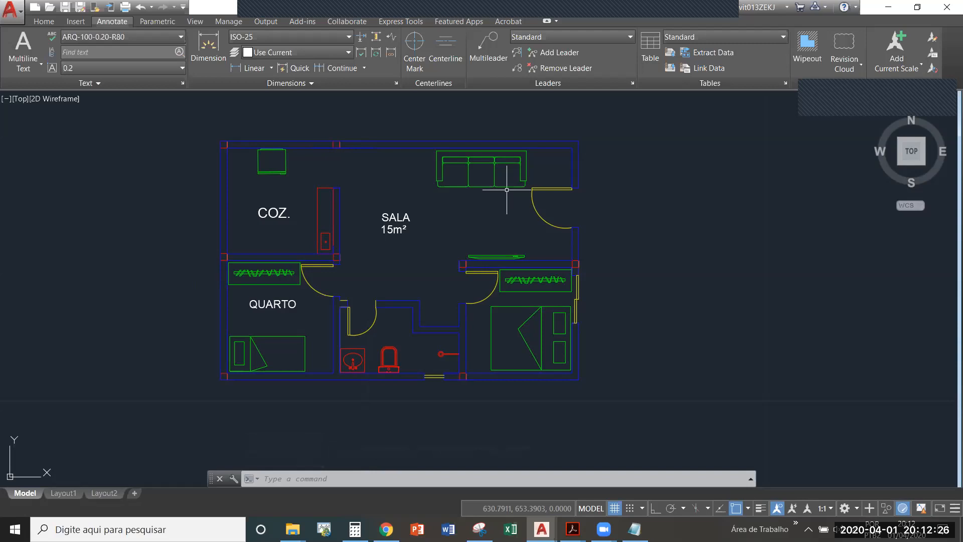
# Paste a copy of the single bedroom's QUARTO label into the empty area beside the kitchen side of the plan
pyautogui.click(271, 304)
pyautogui.hotkey('ctrl', 'c')
pyautogui.hotkey('ctrl', 'v')
pyautogui.click(68, 180)
# Replace the pasted QUARTO text with the style name ARQ-100-0.20-R80 copied from the Notepad list
pyautogui.doubleClick(82, 178)
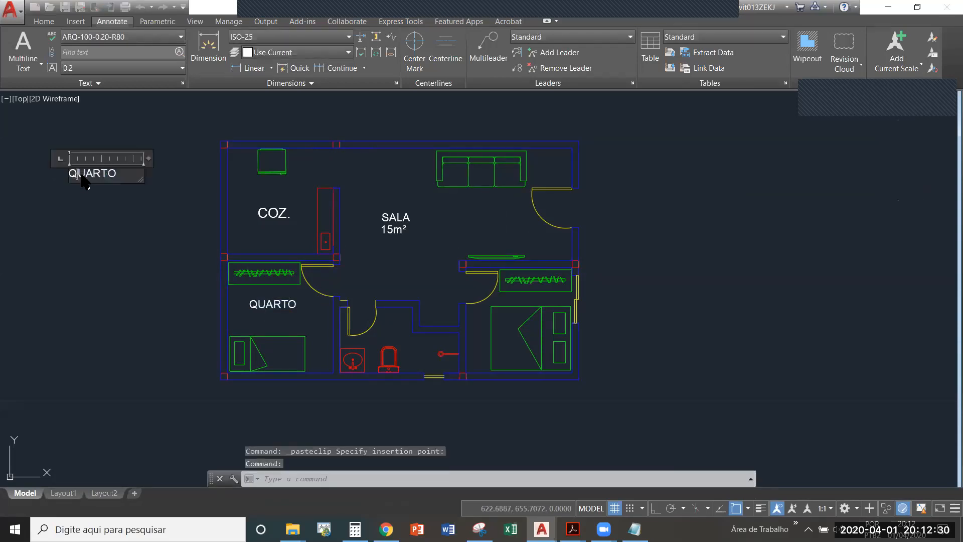
pyautogui.hotkey('alt', 'Tab')
pyautogui.press('Tab')
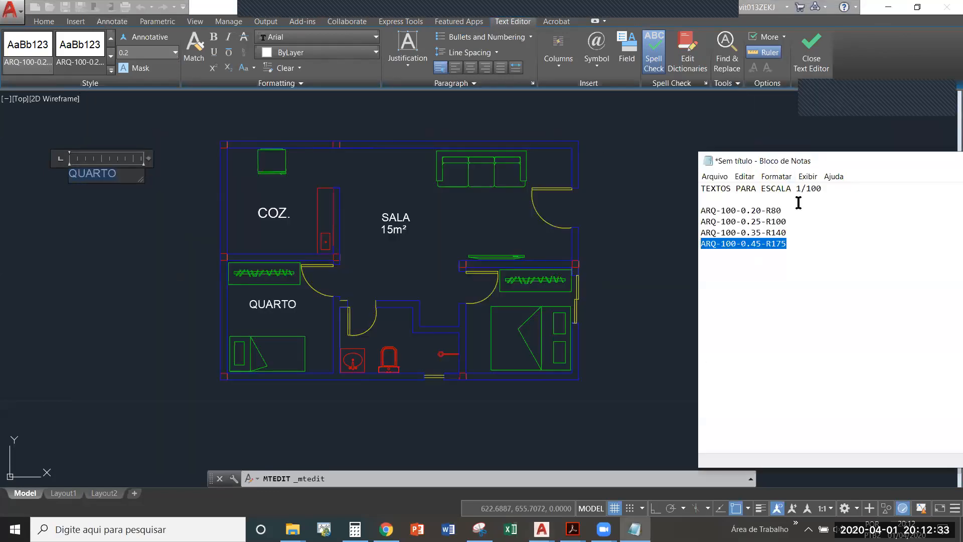
pyautogui.click(795, 210)
pyautogui.hotkey('shift', 'Home')
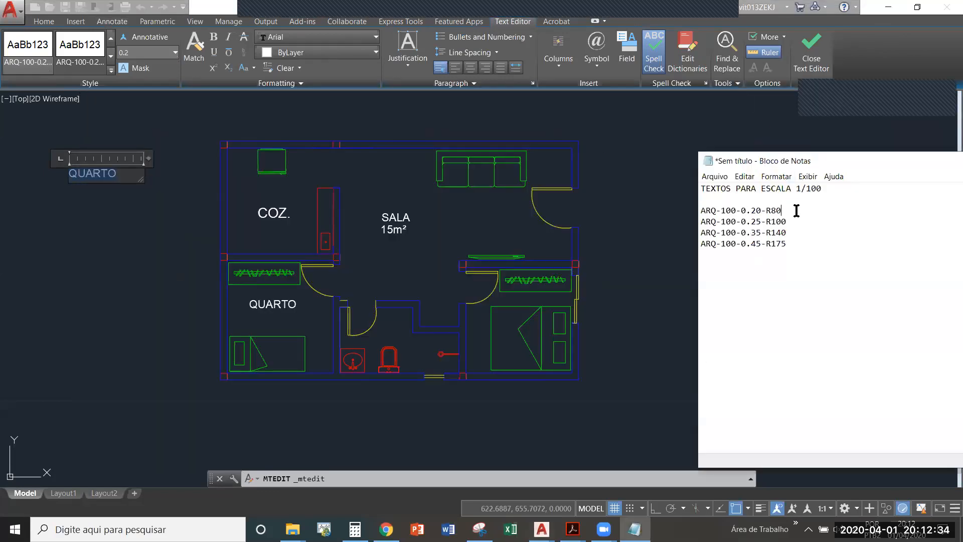
pyautogui.hotkey('alt', 'Tab')
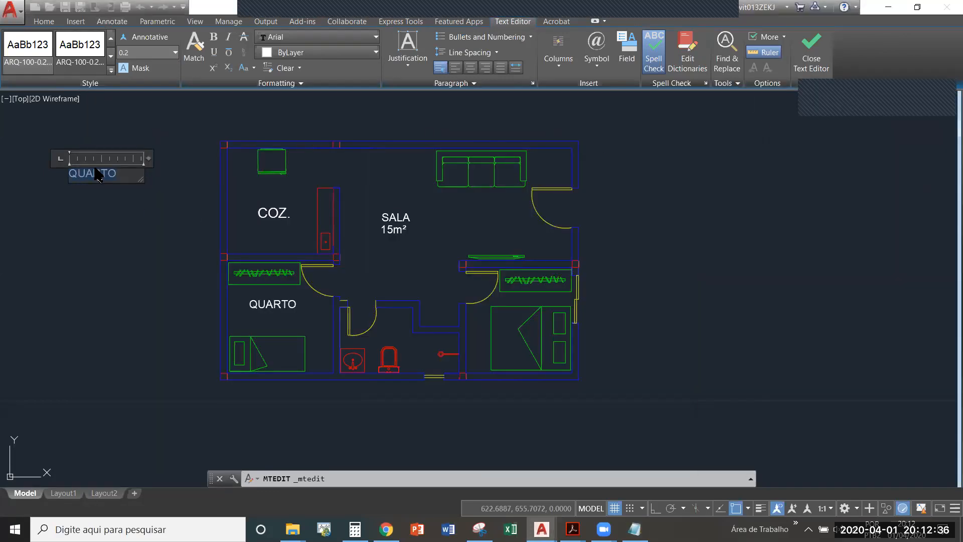
pyautogui.hotkey('ctrl', 'v')
pyautogui.click(115, 221)
pyautogui.scroll(-4, 176, 188)
pyautogui.press('Escape')
# Move the ARQ-100-0.20-R80 label slightly farther away from the floor plan
pyautogui.click(148, 201)
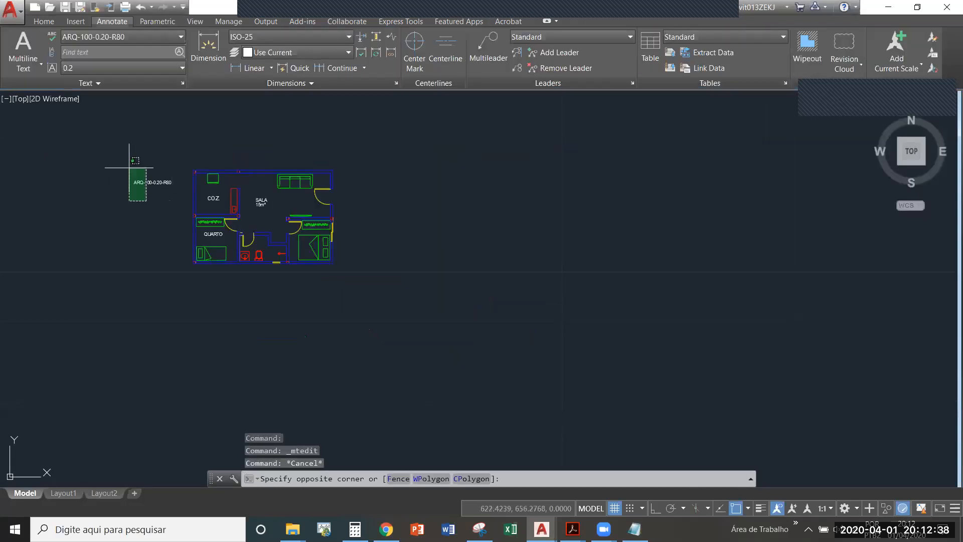
pyautogui.click(128, 167)
pyautogui.write('m')
pyautogui.press('space')
pyautogui.click(167, 151)
pyautogui.click(121, 145)
pyautogui.press('Escape')
# Copy the ARQ-100-0.20-R80 label three times straight down with Ortho on, forming a column of four labels
pyautogui.click(138, 202)
pyautogui.click(101, 164)
pyautogui.scroll(4, 102, 164)
pyautogui.write('co')
pyautogui.press('space')
pyautogui.click(233, 153)
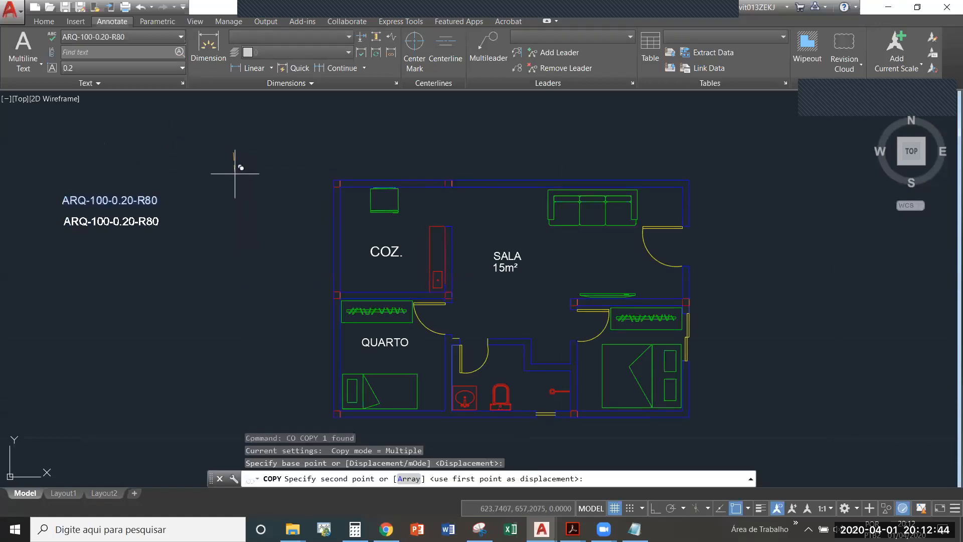
pyautogui.press('F8')
pyautogui.click(234, 174)
pyautogui.click(236, 202)
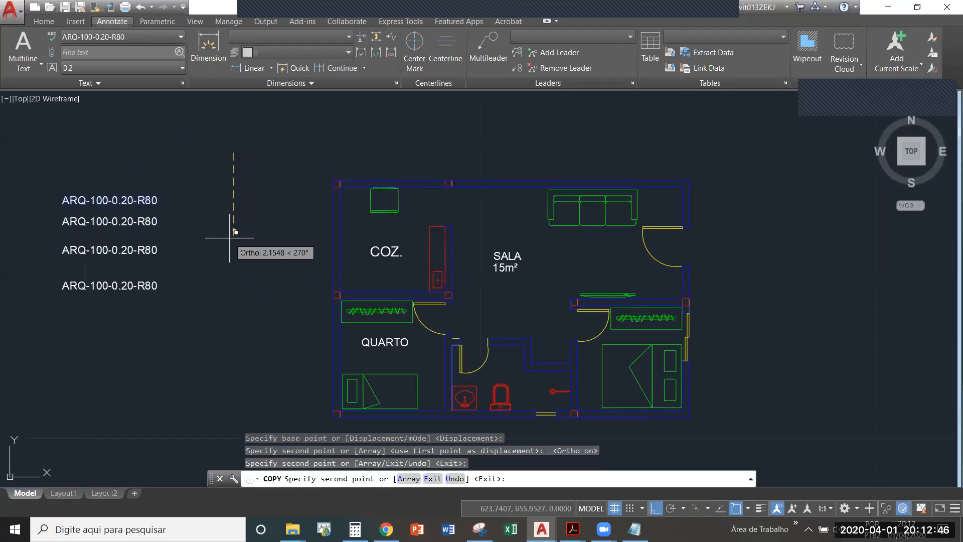
pyautogui.press('Escape')
pyautogui.press('Escape')
# Apply the ARQ-100-0.25-R100 text style to the second label in the column
pyautogui.click(121, 221)
pyautogui.click(97, 37)
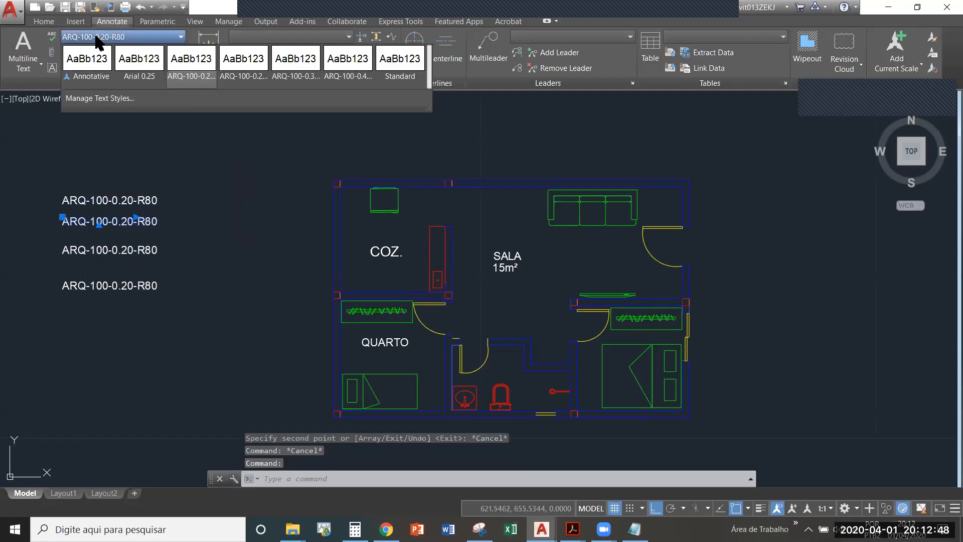
pyautogui.click(243, 59)
pyautogui.press('Escape')
# Apply the ARQ-100-0.35-R140 text style to the third label in the column
pyautogui.click(113, 250)
pyautogui.click(138, 38)
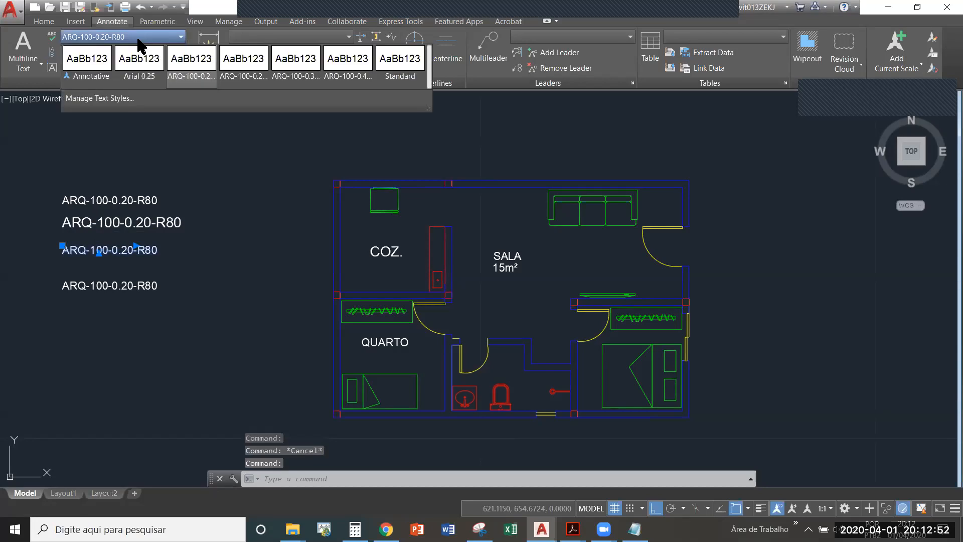
pyautogui.click(295, 62)
pyautogui.press('Escape')
# Apply the ARQ-100-0.45-R175 text style to the fourth label in the column
pyautogui.click(155, 286)
pyautogui.click(151, 282)
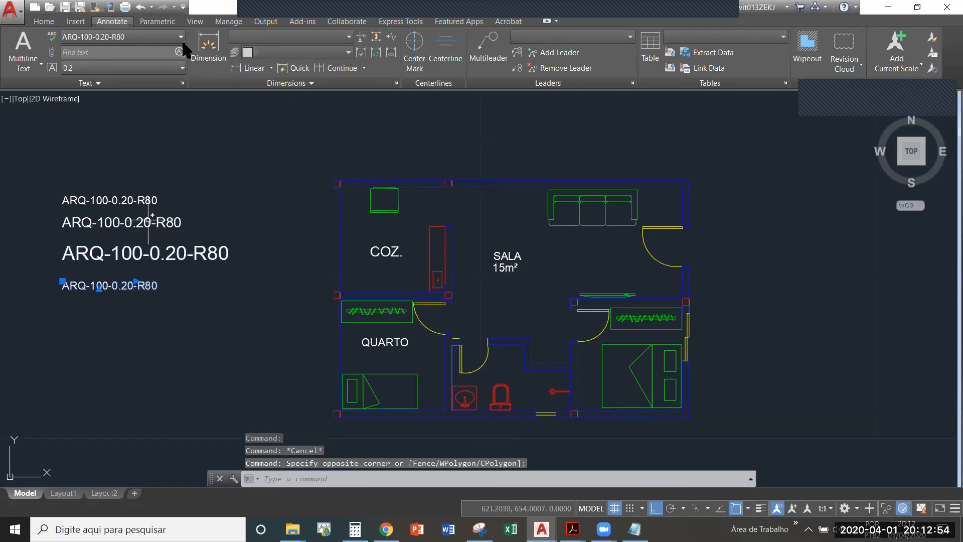
pyautogui.click(151, 36)
pyautogui.click(357, 60)
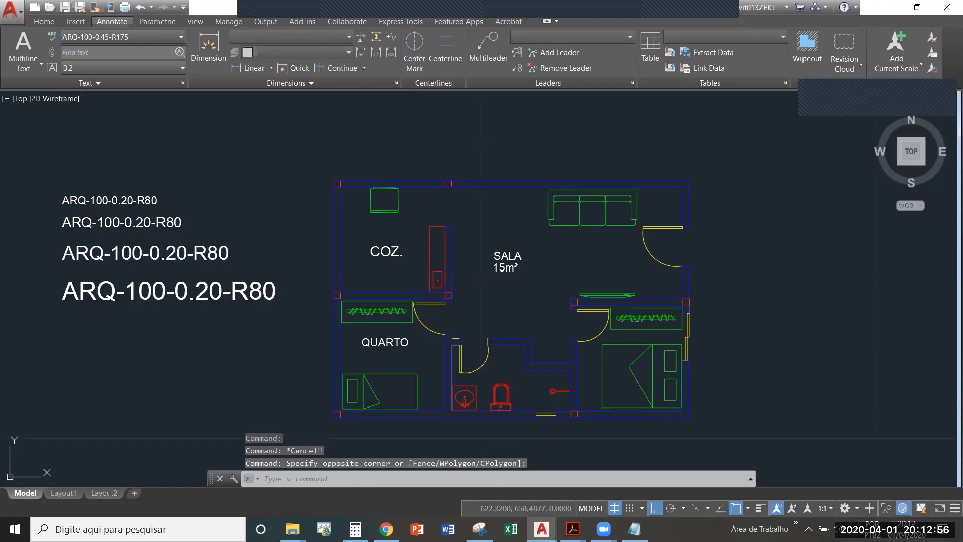
# Create a new layer named ANOTAÇÕES in the layer manager
pyautogui.click(311, 339)
pyautogui.click(84, 164)
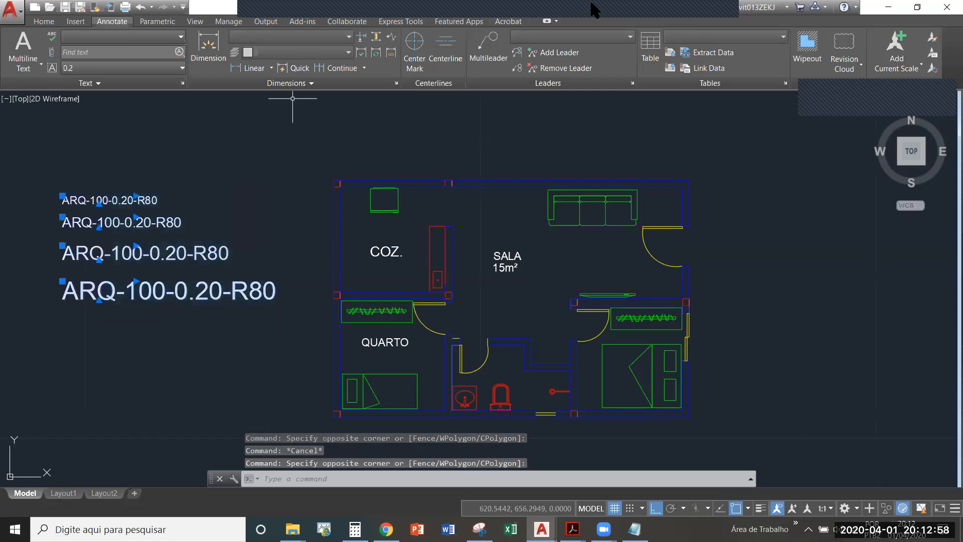
pyautogui.click(43, 22)
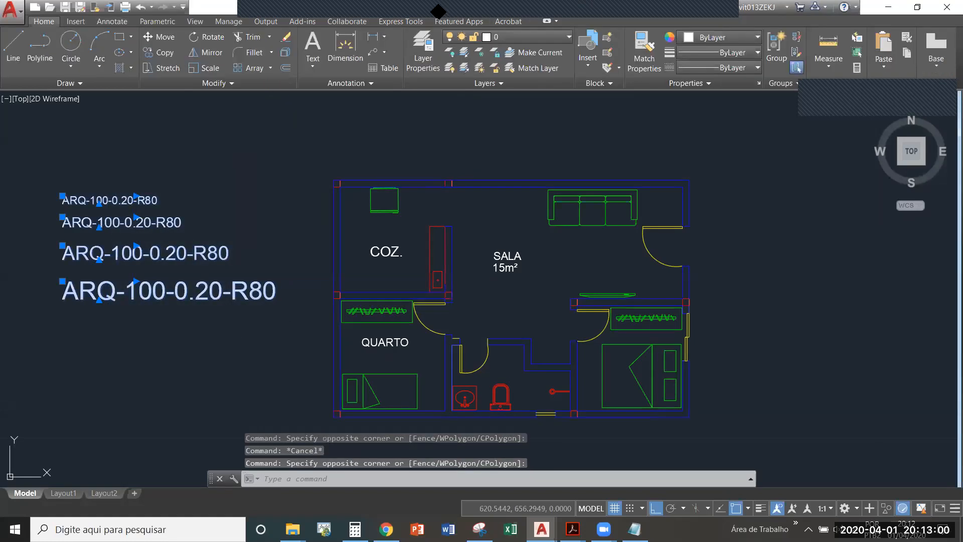
pyautogui.click(423, 59)
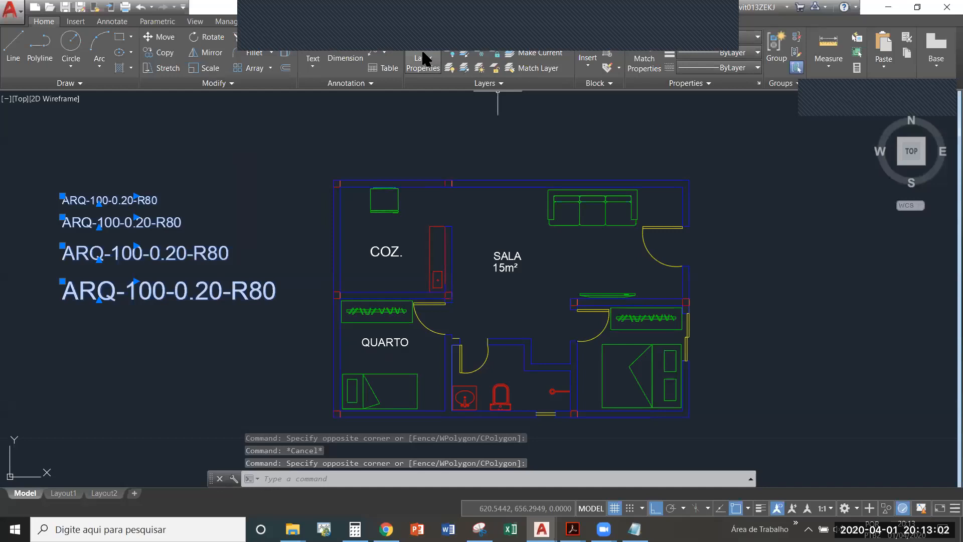
pyautogui.click(780, 91)
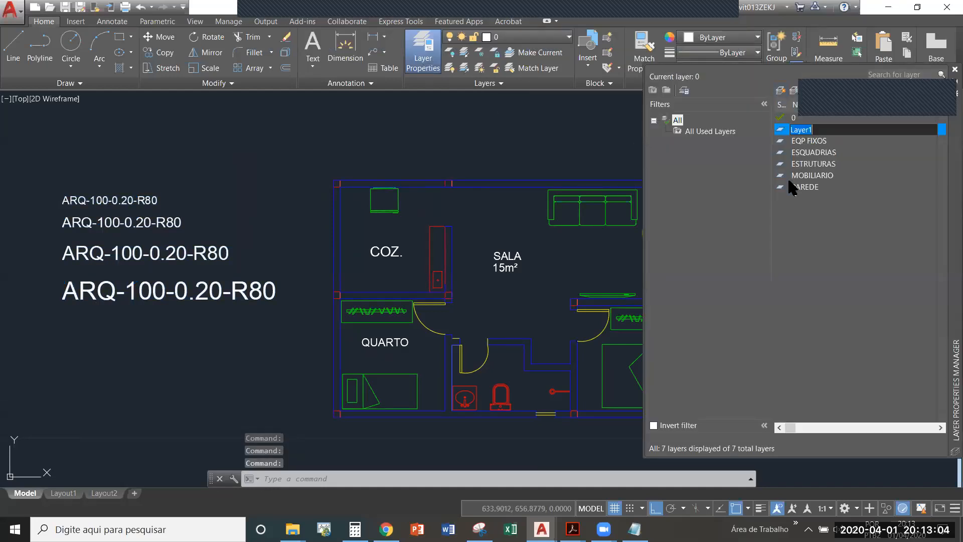
pyautogui.write('aNTOTAC')
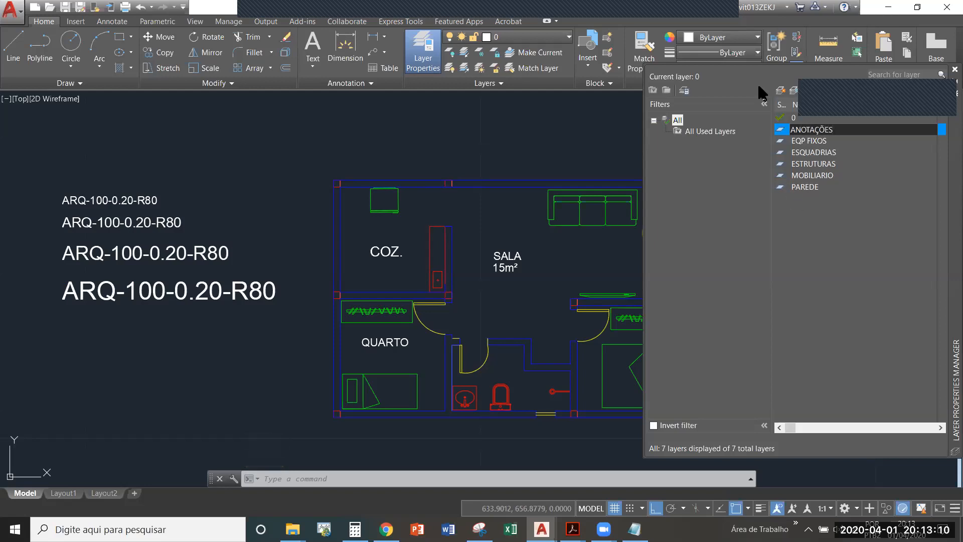
pyautogui.press('Return')
# Assign the four sample style labels to the ANOTAÇÕES layer
pyautogui.click(263, 351)
pyautogui.click(86, 185)
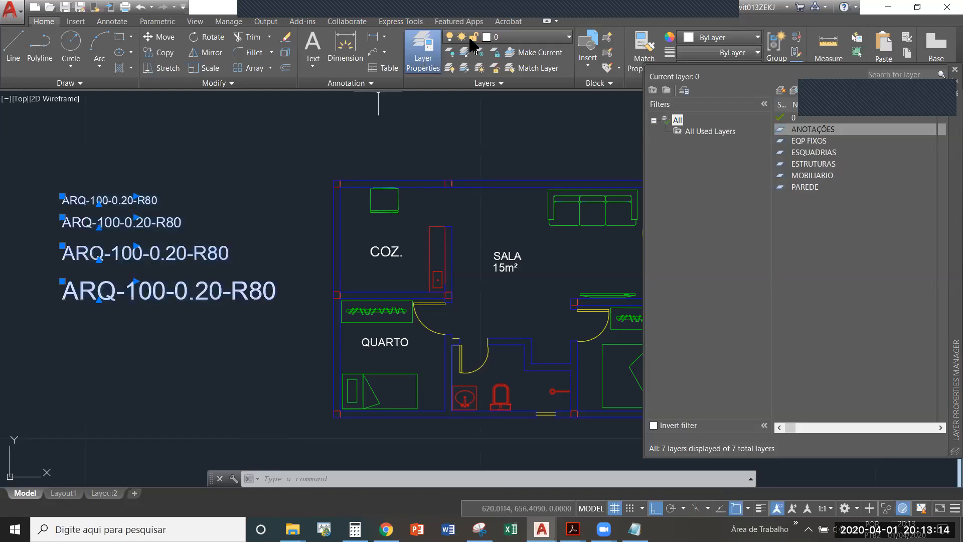
pyautogui.click(501, 37)
pyautogui.click(510, 67)
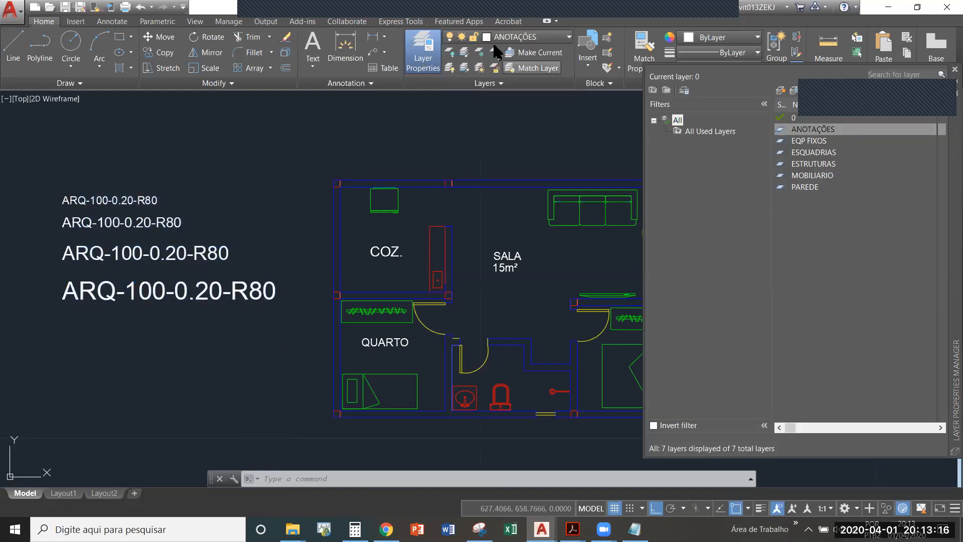
# Set the ANOTAÇÕES layer's color to index color 9
pyautogui.click(495, 37)
pyautogui.click(490, 67)
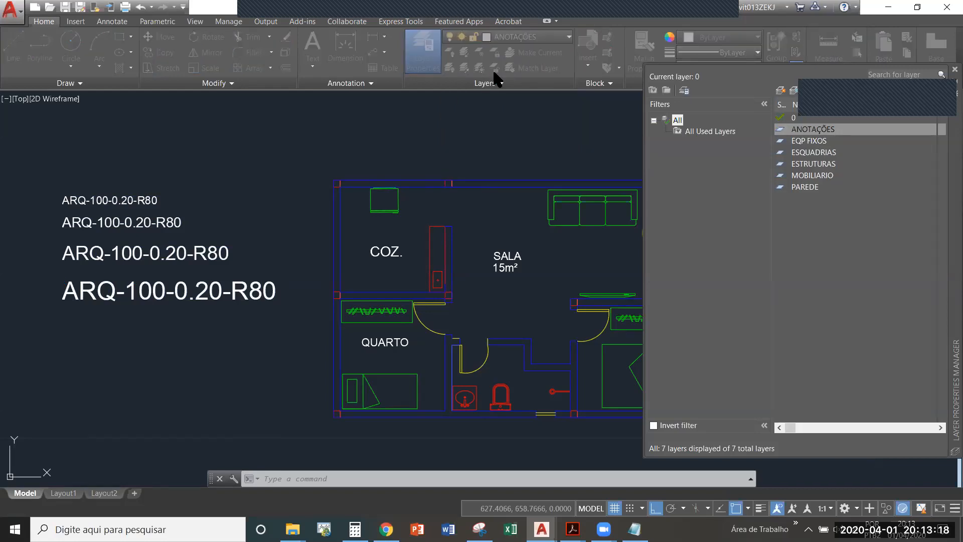
pyautogui.click(600, 330)
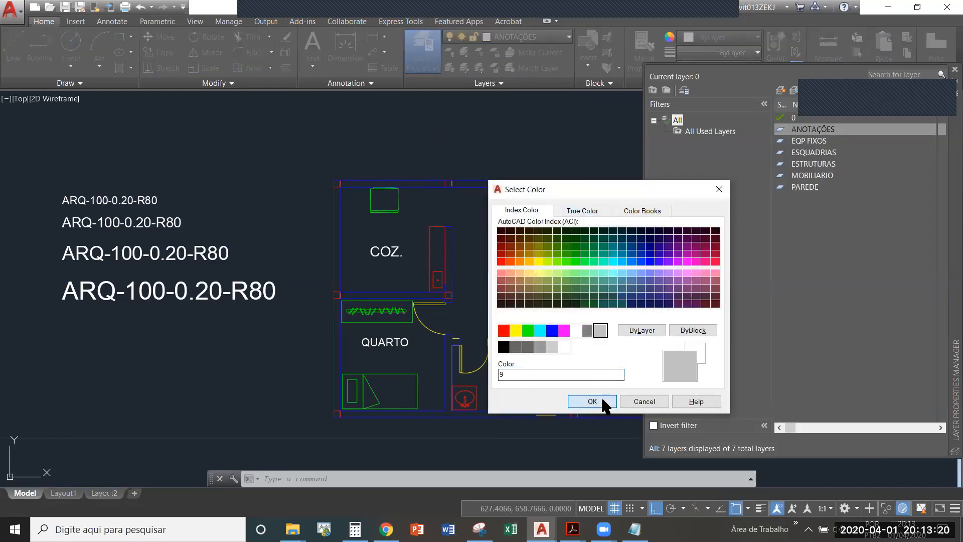
pyautogui.click(599, 401)
# Assign the COZ., SALA, 15m² and QUARTO labels to the ANOTAÇÕES layer and close the layer manager
pyautogui.moveTo(251, 190); pyautogui.dragTo(233, 174, button='middle')
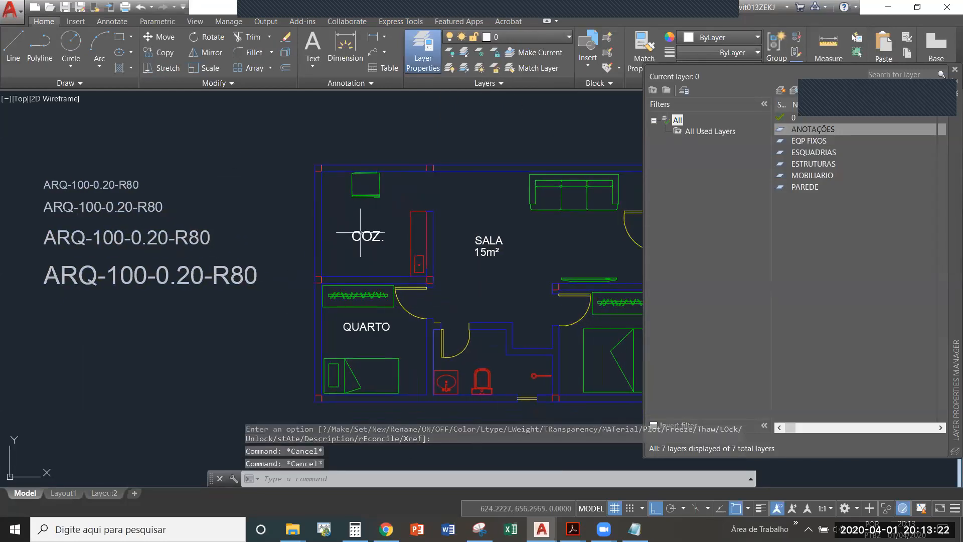
pyautogui.click(369, 236)
pyautogui.click(513, 259)
pyautogui.click(481, 225)
pyautogui.click(399, 319)
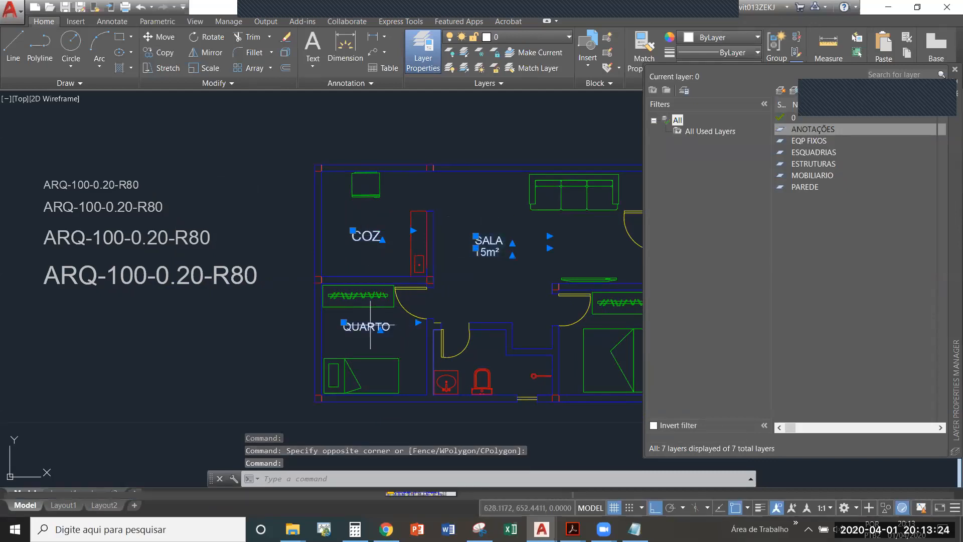
pyautogui.click(528, 37)
pyautogui.click(520, 67)
pyautogui.press('Escape')
pyautogui.press('Escape')
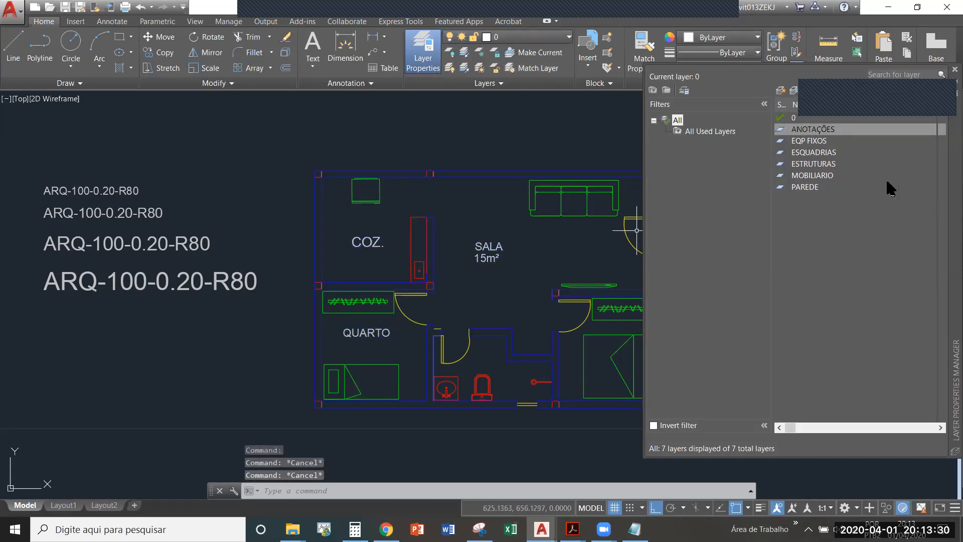
pyautogui.click(954, 69)
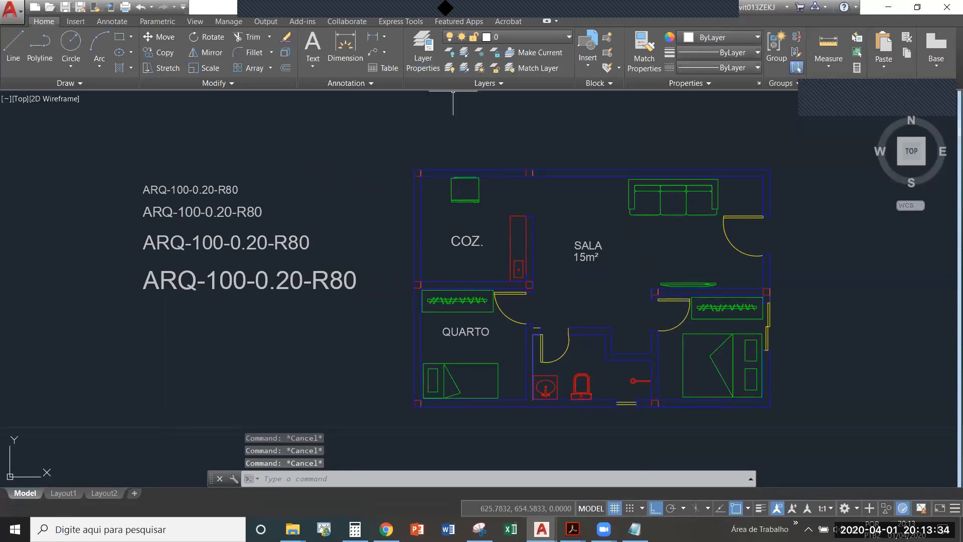
pyautogui.click(351, 148)
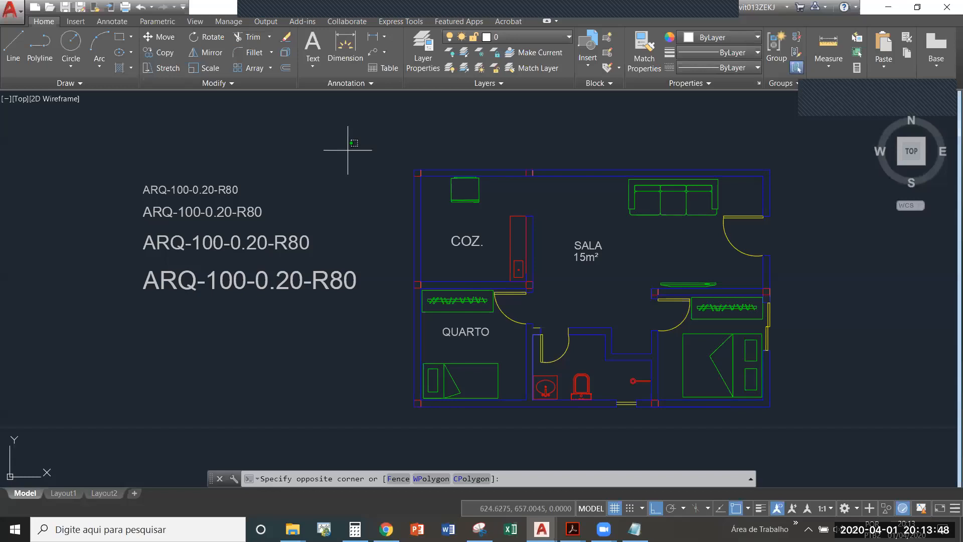
pyautogui.click(137, 252)
pyautogui.click(229, 378)
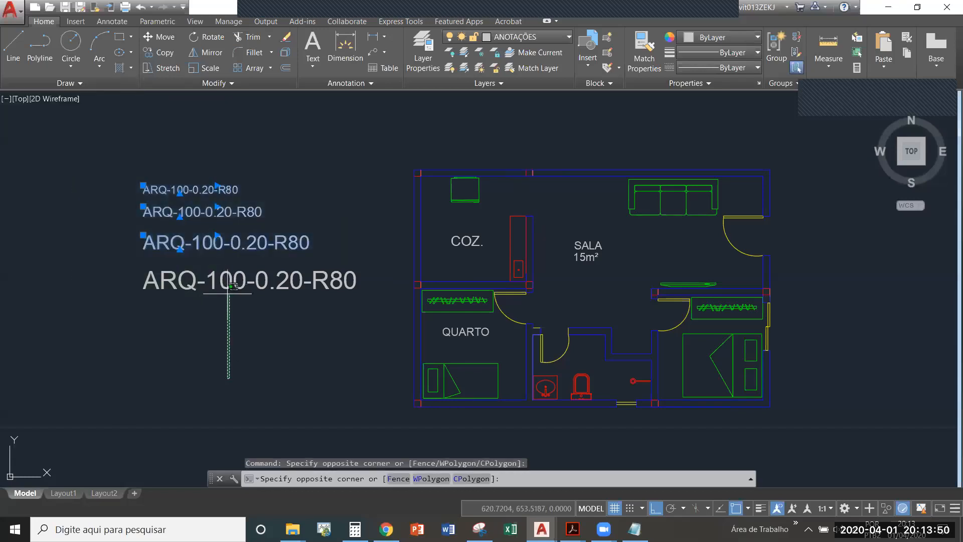
pyautogui.press('Escape')
pyautogui.press('Escape')
# Copy all four sample style labels to the clipboard
pyautogui.click(236, 318)
pyautogui.click(143, 202)
pyautogui.click(258, 354)
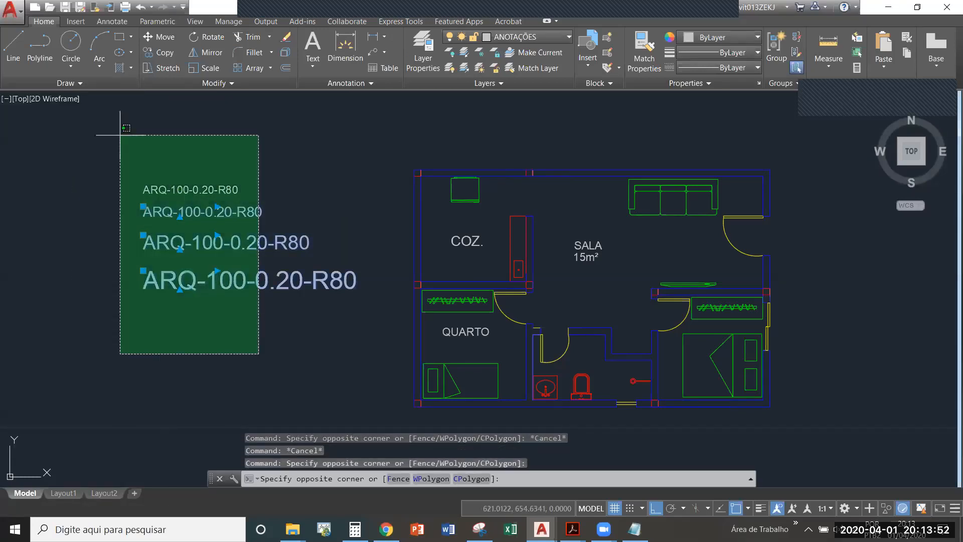
pyautogui.click(119, 129)
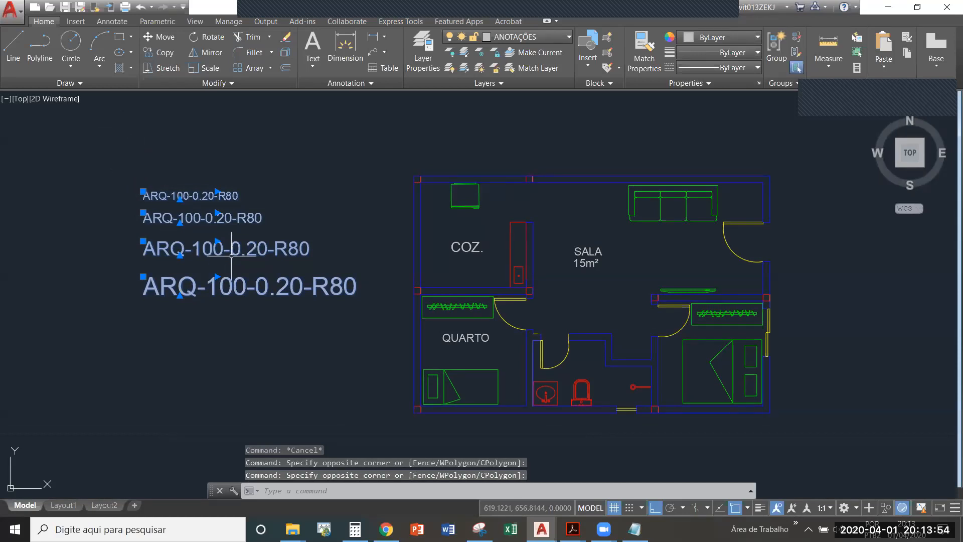
pyautogui.scroll(-2, 173, 235)
pyautogui.click(247, 304)
pyautogui.click(145, 172)
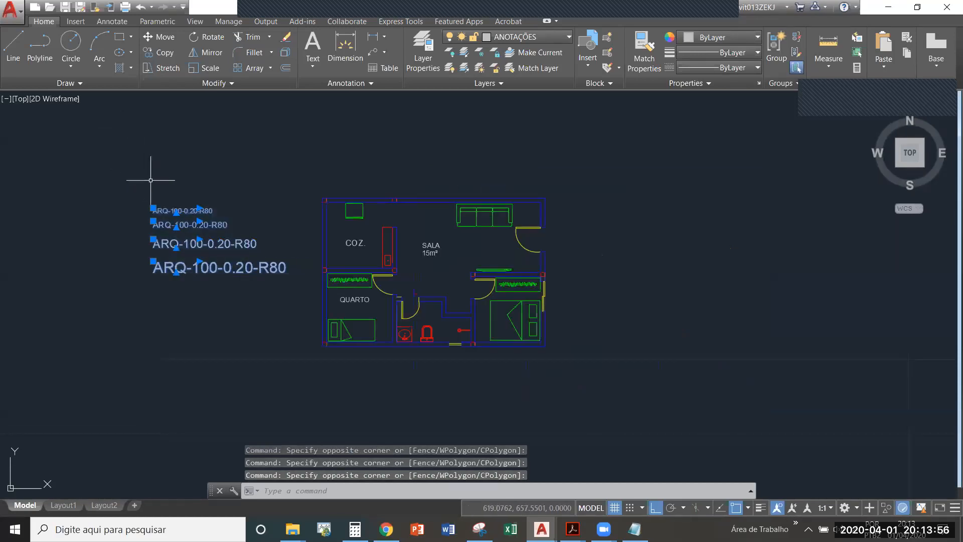
pyautogui.hotkey('ctrl', 'c')
# Start a new blank drawing and check which text styles it offers
pyautogui.click(15, 13)
pyautogui.click(30, 70)
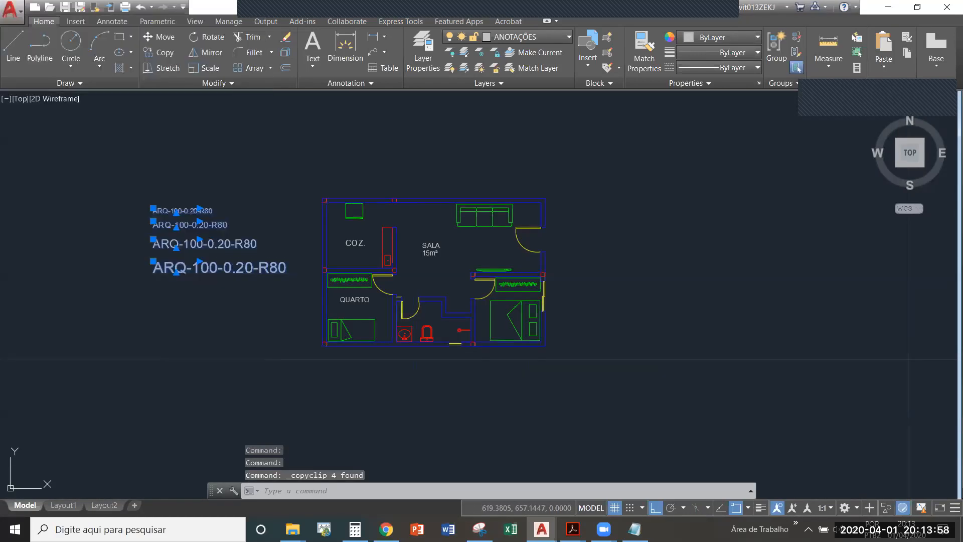
pyautogui.click(515, 387)
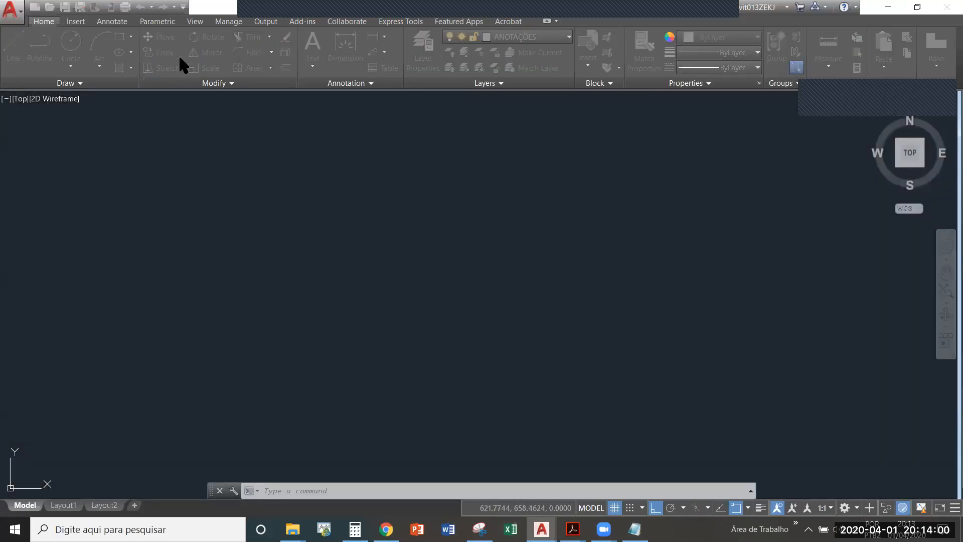
pyautogui.click(109, 21)
pyautogui.click(103, 36)
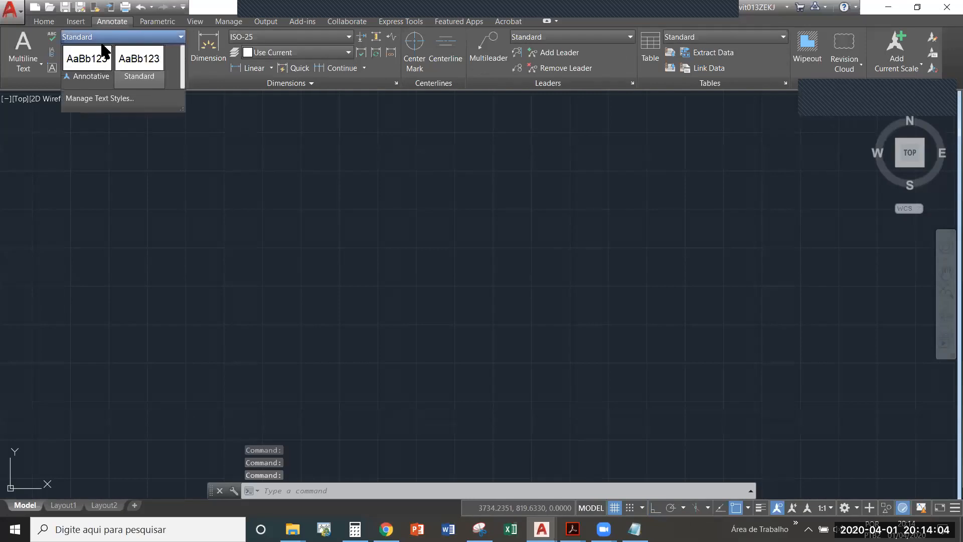
pyautogui.click(132, 65)
pyautogui.press('Escape')
pyautogui.press('Escape')
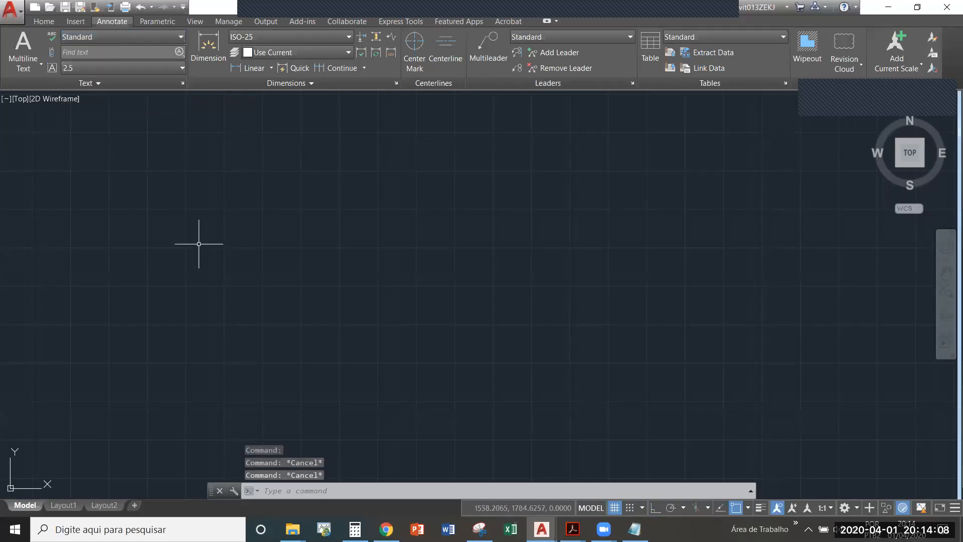
# Paste the four sample style labels into the new drawing and list its available text styles
pyautogui.hotkey('ctrl', 'v')
pyautogui.write('Z')
pyautogui.press('Return')
pyautogui.write('E')
pyautogui.press('Return')
pyautogui.press('Escape')
pyautogui.scroll(-6, 258, 285)
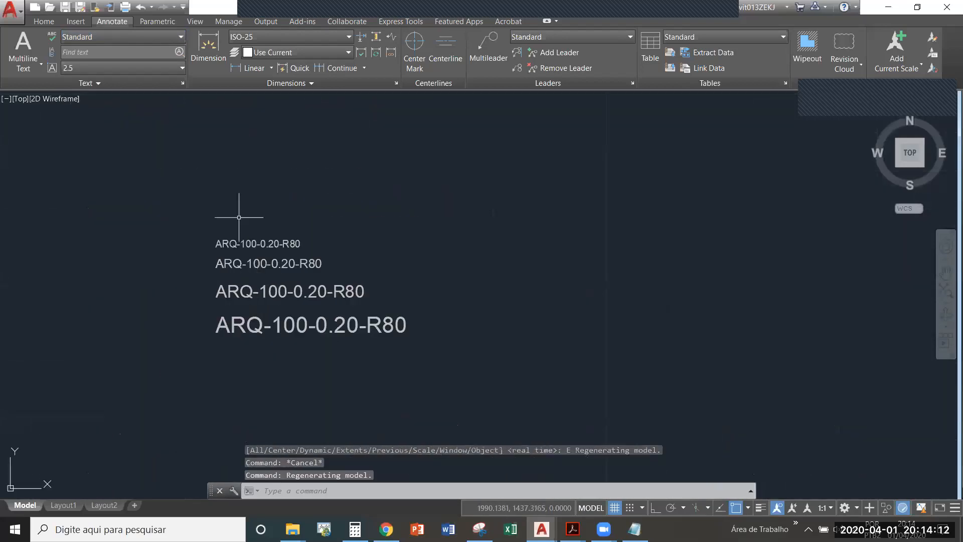
pyautogui.click(108, 38)
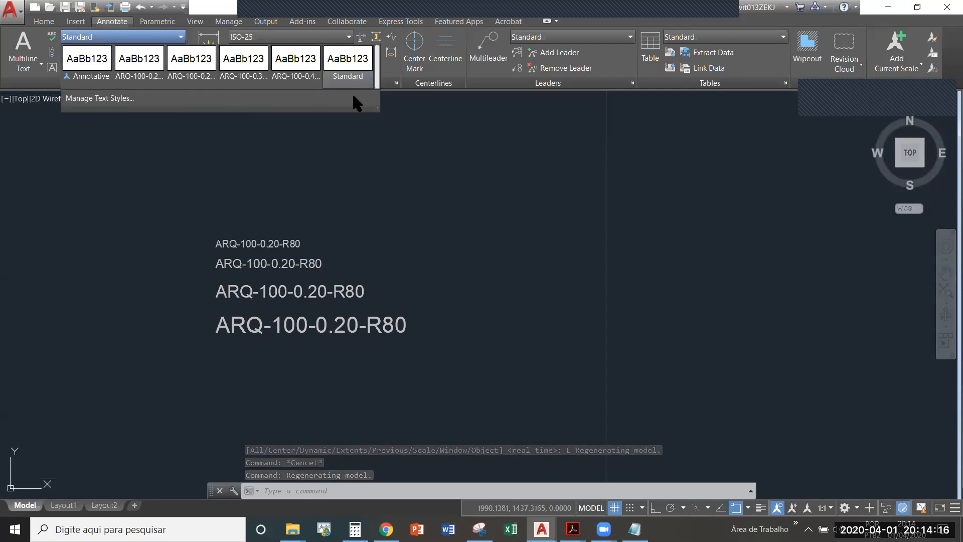
# Inspect the pasted ARQ-100 text styles in the text style manager, checking the ARQ-100-0.25-R100 settings, and close it
pyautogui.press('Escape')
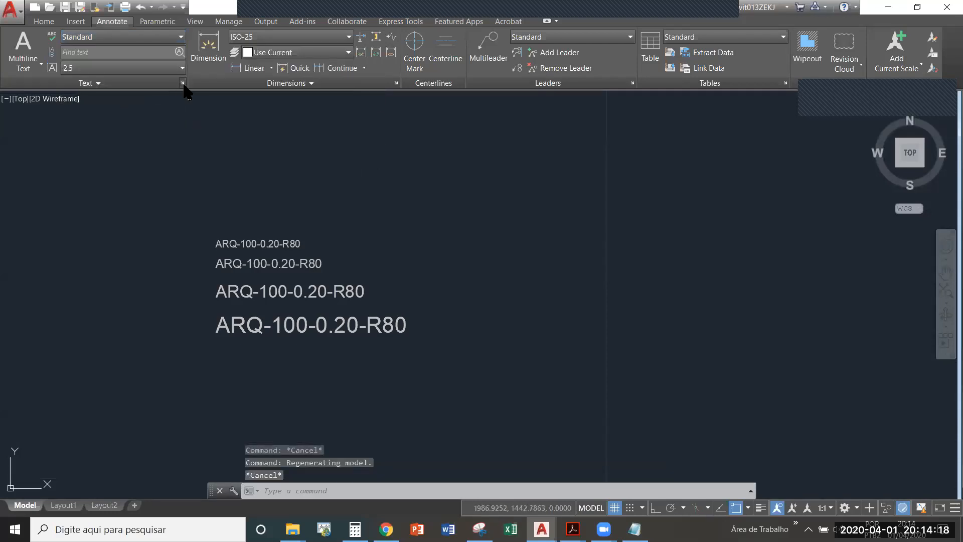
pyautogui.click(183, 84)
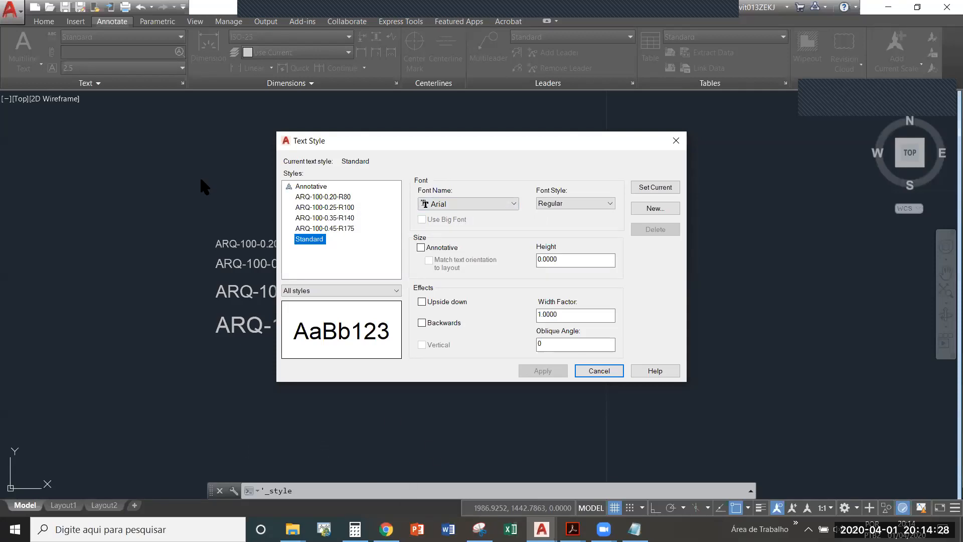
pyautogui.moveTo(314, 228); pyautogui.dragTo(327, 189)
pyautogui.click(329, 197)
pyautogui.doubleClick(331, 208)
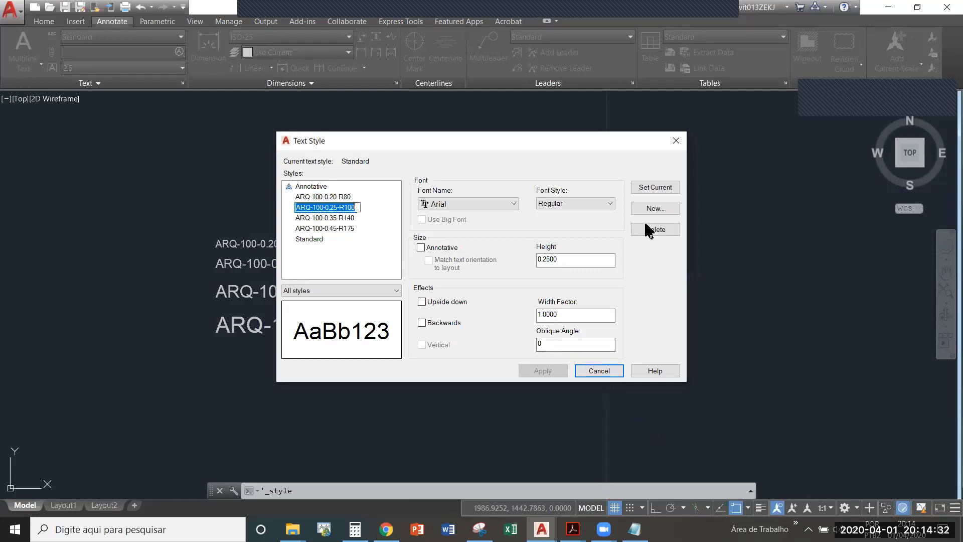
pyautogui.click(676, 141)
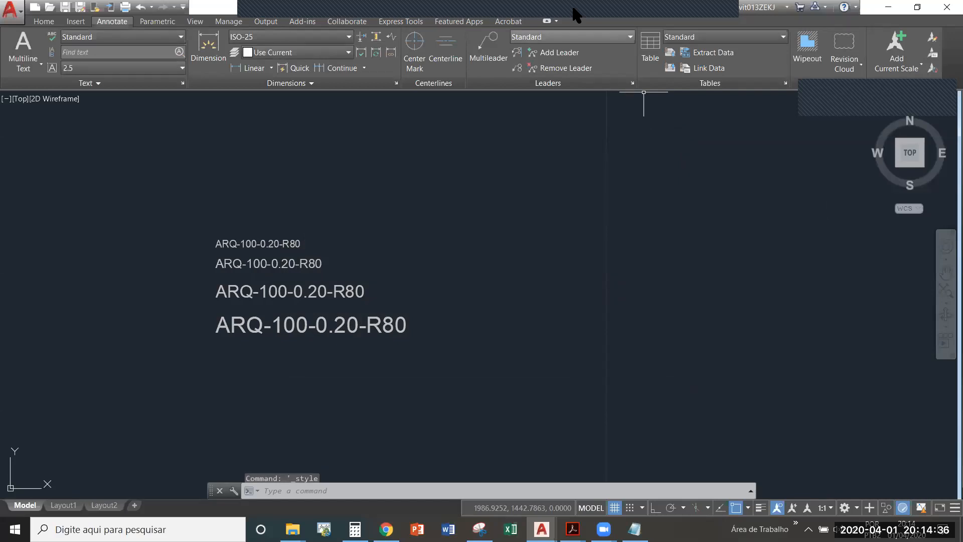
# Return to the apartment plan drawing and review the sheet, its room labels and the text and layer samples beside it
pyautogui.hotkey('ctrl', 'Tab')
pyautogui.hotkey('ctrl', 'Tab')
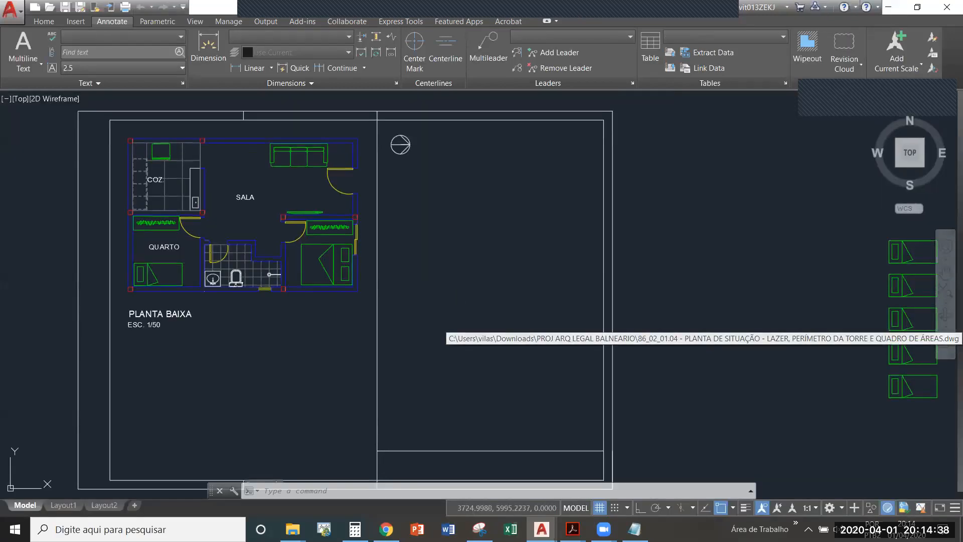
pyautogui.scroll(-2, 454, 299)
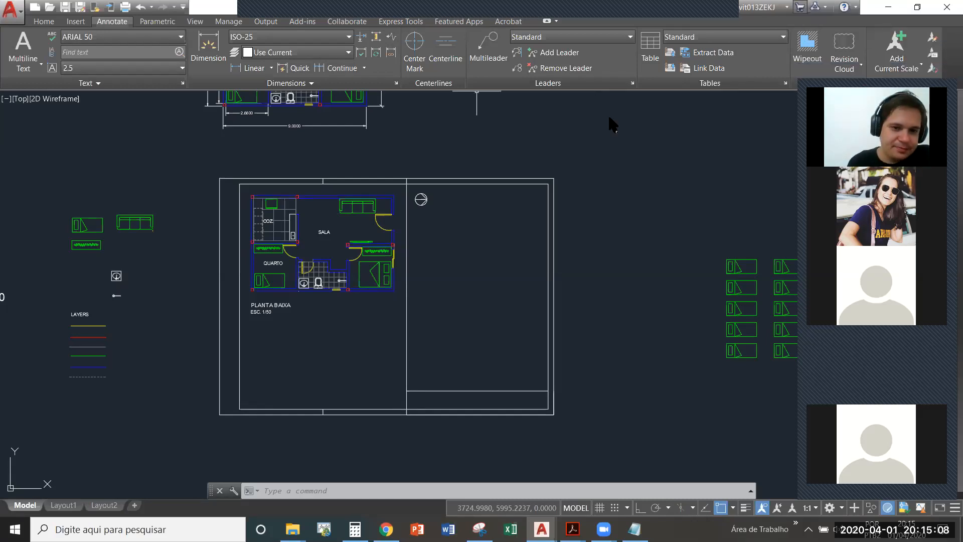
pyautogui.moveTo(398, 273)
pyautogui.mouseDown(button='middle')
pyautogui.moveTo(448, 271)
pyautogui.moveTo(438, 269)
pyautogui.mouseUp(button='middle')
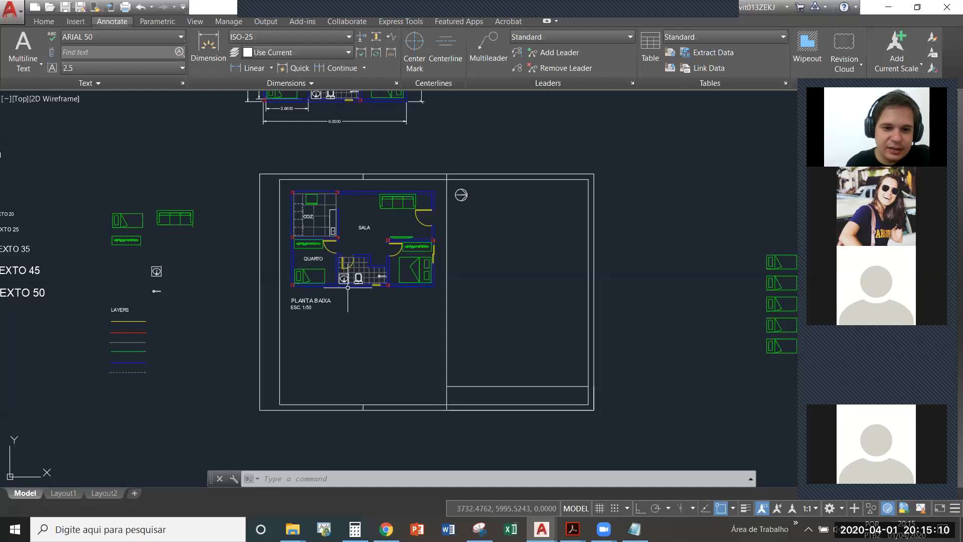
pyautogui.scroll(2, 348, 288)
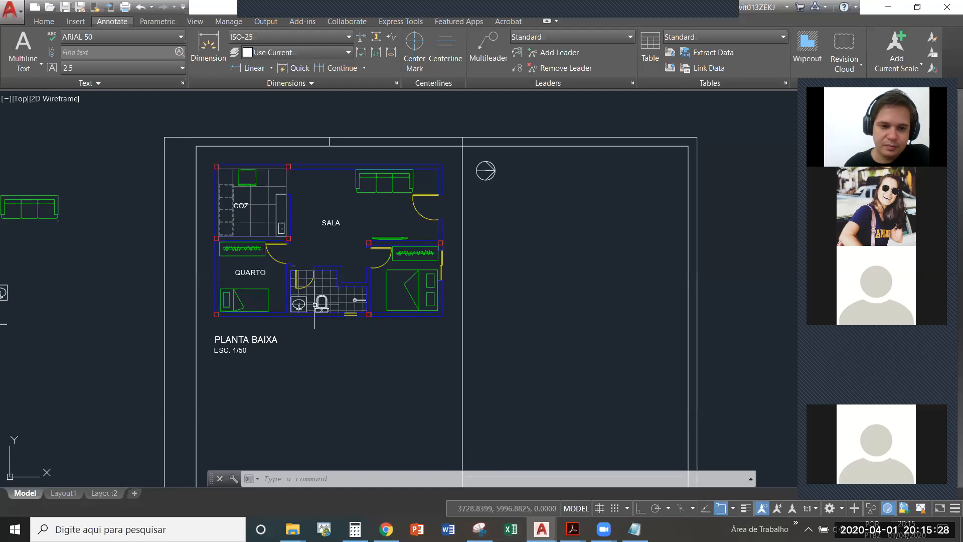
pyautogui.moveTo(315, 309); pyautogui.dragTo(319, 313, button='middle')
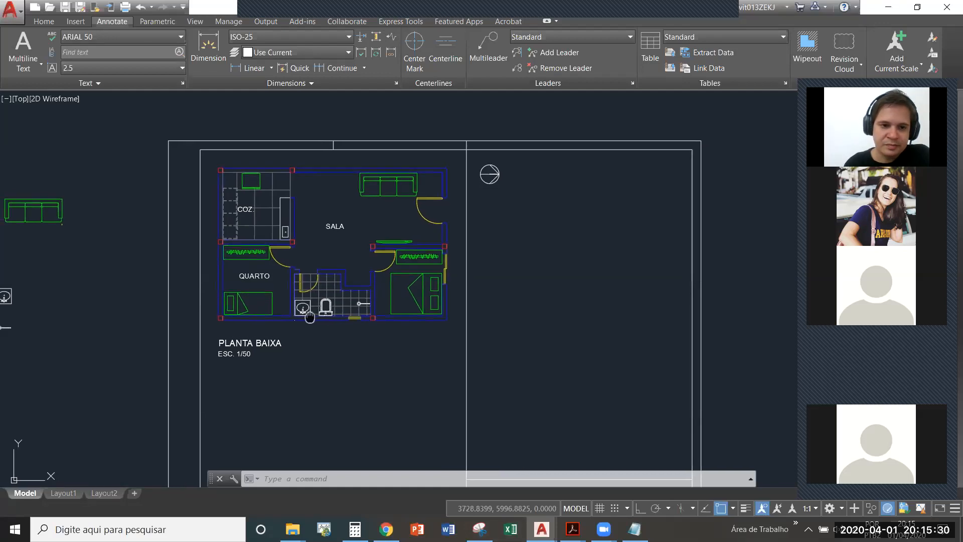
pyautogui.scroll(-3, 338, 233)
pyautogui.moveTo(254, 254)
pyautogui.mouseDown(button='middle')
pyautogui.moveTo(392, 254)
pyautogui.moveTo(371, 211)
pyautogui.moveTo(357, 209)
pyautogui.mouseUp(button='middle')
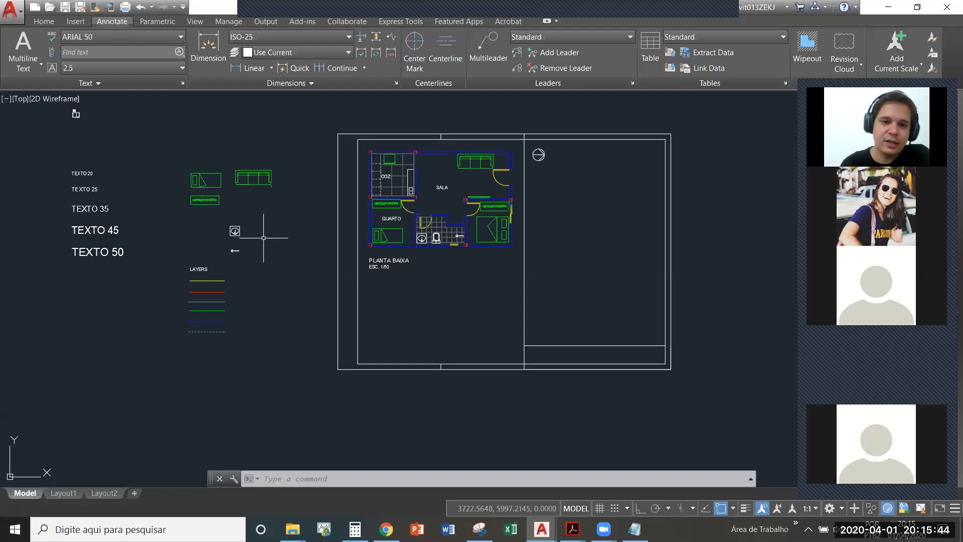
# Copy the SALA label directly below itself in the living room of the sheet's floor plan
pyautogui.scroll(5, 442, 190)
pyautogui.click(399, 135)
pyautogui.write('co')
pyautogui.press('Return')
pyautogui.click(439, 162)
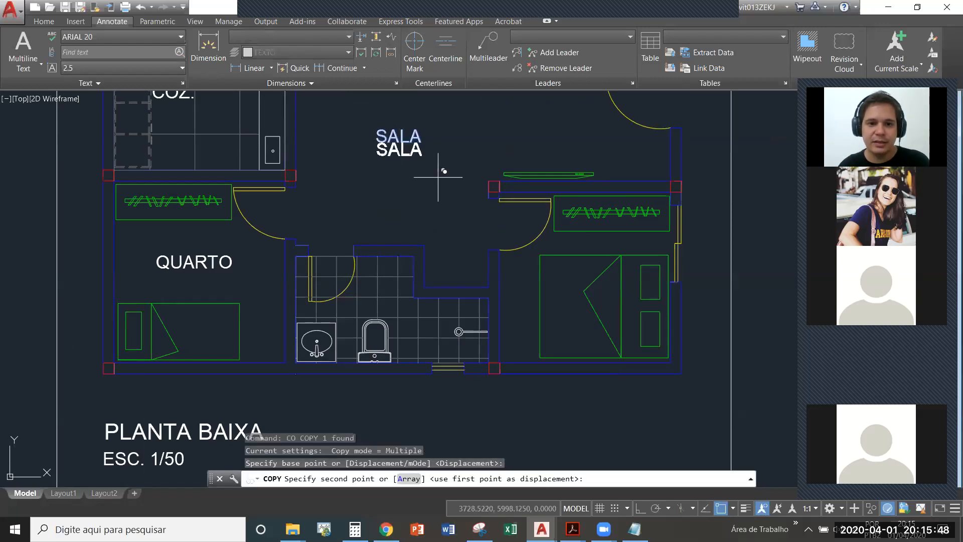
pyautogui.click(436, 183)
pyautogui.press('Return')
# Change the copied label under SALA to read 15m² and finish text editing
pyautogui.write('ed')
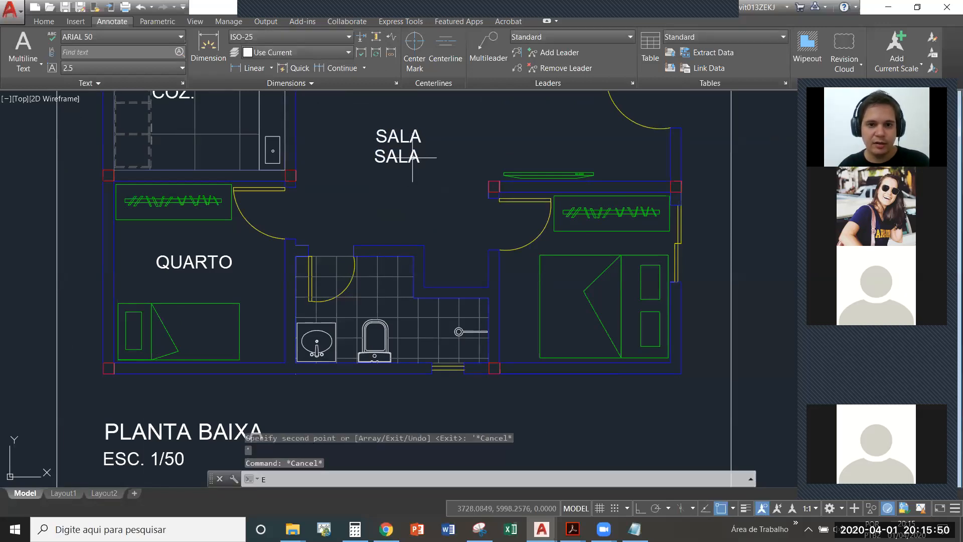
pyautogui.press('Return')
pyautogui.click(395, 157)
pyautogui.write('15m²')
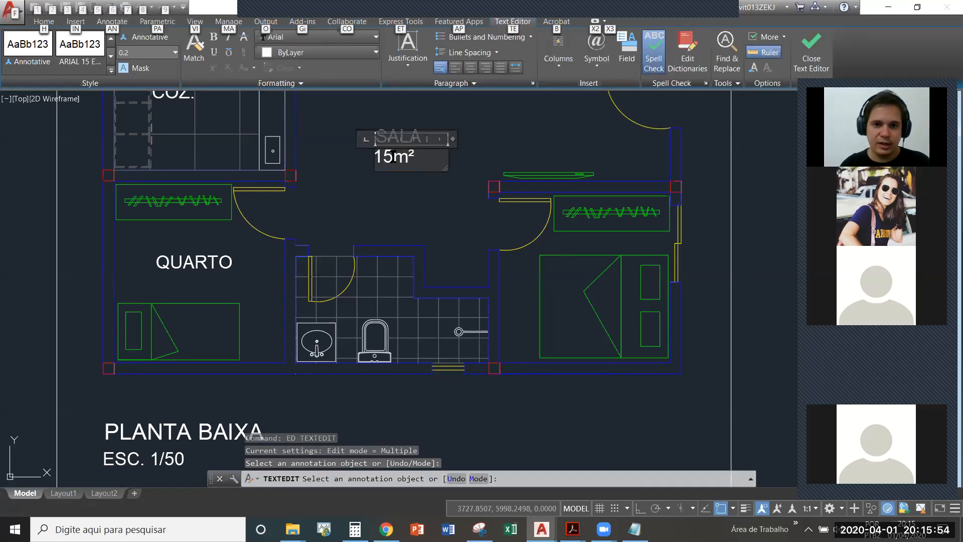
pyautogui.click(547, 261)
pyautogui.press('Escape')
pyautogui.scroll(-5, 550, 262)
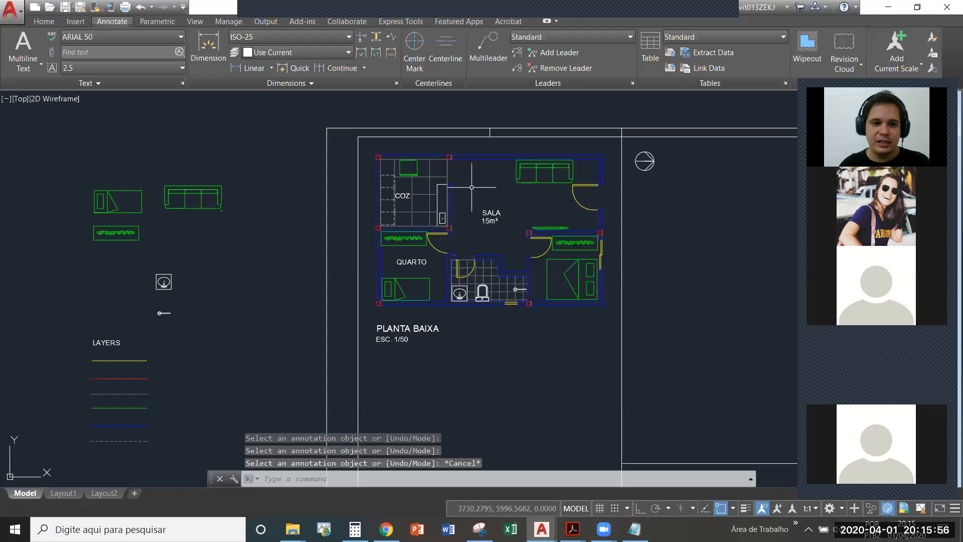
# Erase the array of bed blocks standing to the right of the drawing sheet
pyautogui.scroll(-2, 610, 207)
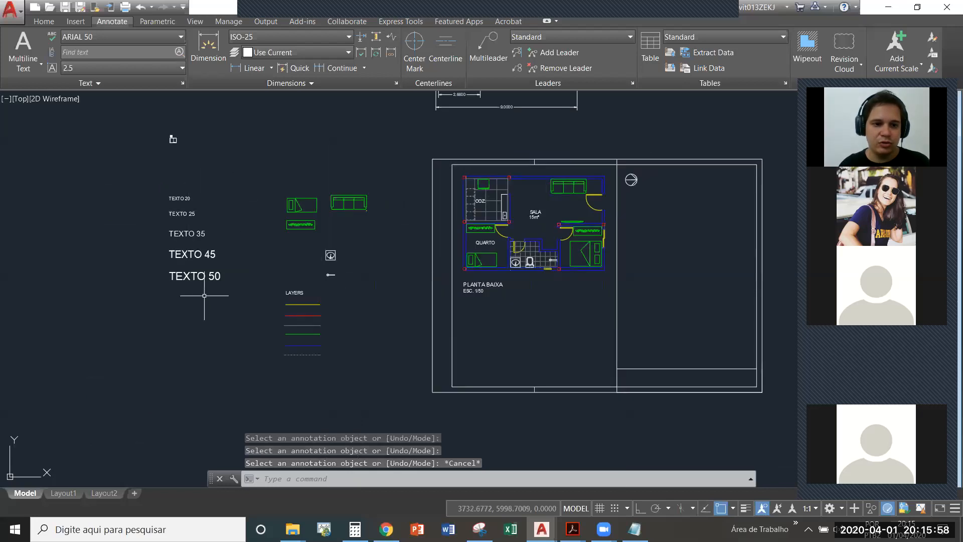
pyautogui.scroll(6, 170, 139)
pyautogui.scroll(5, 164, 117)
pyautogui.scroll(-12, 171, 196)
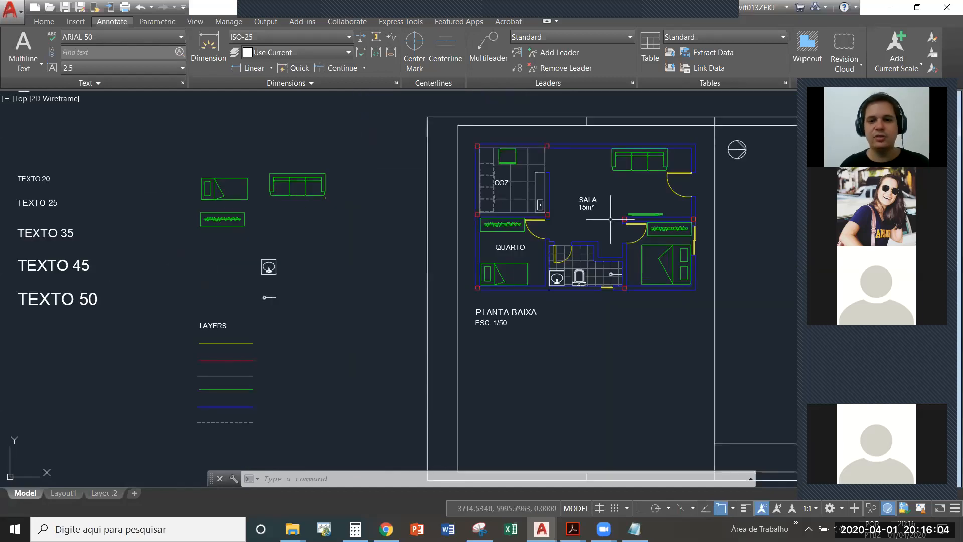
pyautogui.scroll(-3, 216, 266)
pyautogui.scroll(-3, 431, 251)
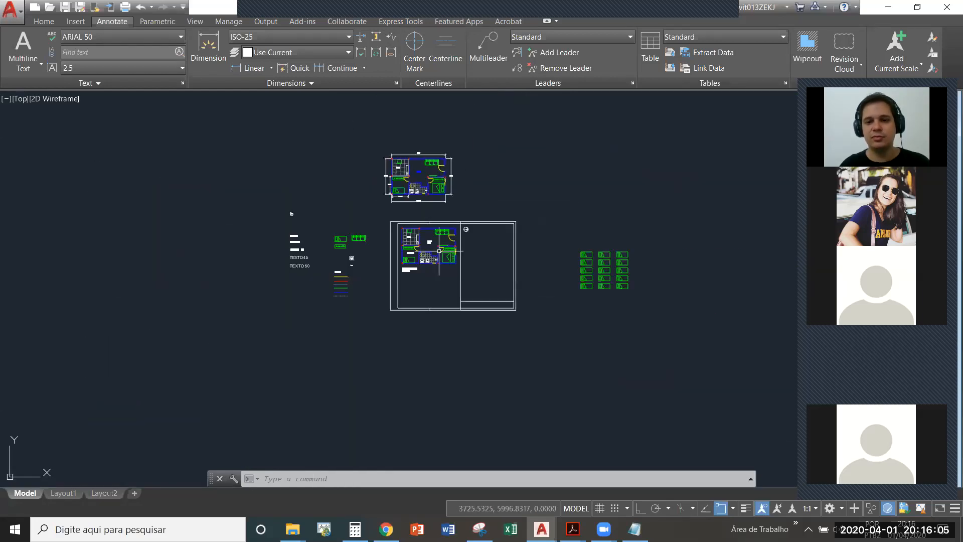
pyautogui.click(656, 299)
pyautogui.click(555, 223)
pyautogui.press('Delete')
# Review the dimensioned floor plan above the sheet and the overall arrangement of the drawing
pyautogui.scroll(5, 448, 212)
pyautogui.moveTo(435, 193); pyautogui.dragTo(531, 333, button='middle')
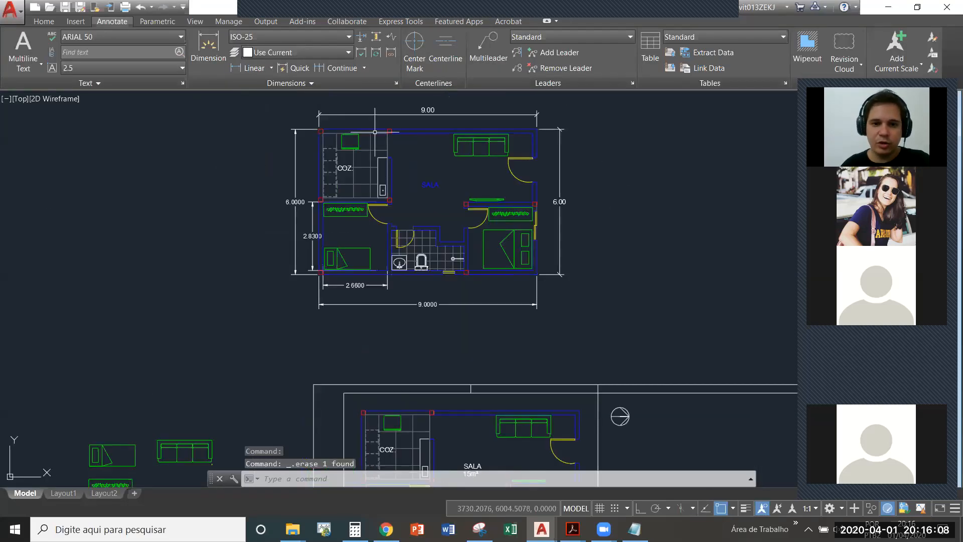
pyautogui.moveTo(406, 264); pyautogui.dragTo(455, 174, button='middle')
pyautogui.scroll(-2, 456, 175)
pyautogui.scroll(-2, 489, 288)
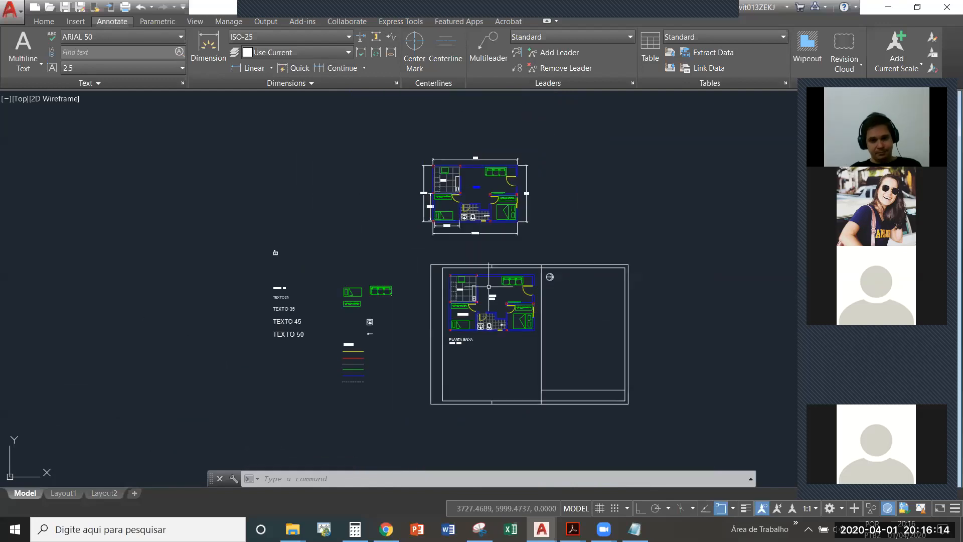
pyautogui.moveTo(469, 302); pyautogui.dragTo(451, 288, button='middle')
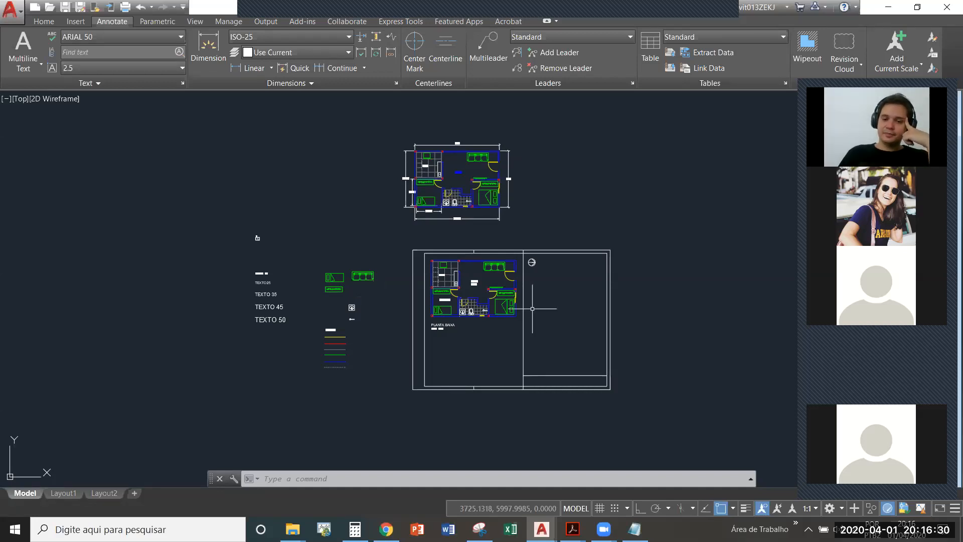
pyautogui.moveTo(532, 310); pyautogui.dragTo(458, 291, button='middle')
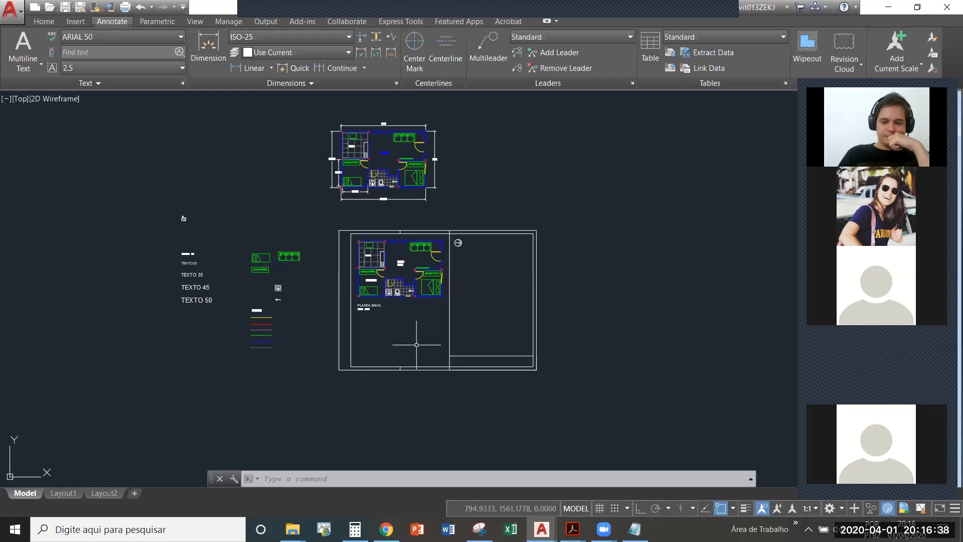
# Switch to PLANO DE AULA AUTOCAD.pdf, read the Entrega 02 requirements, check the calendar, and return to the drawing
pyautogui.moveTo(573, 529)
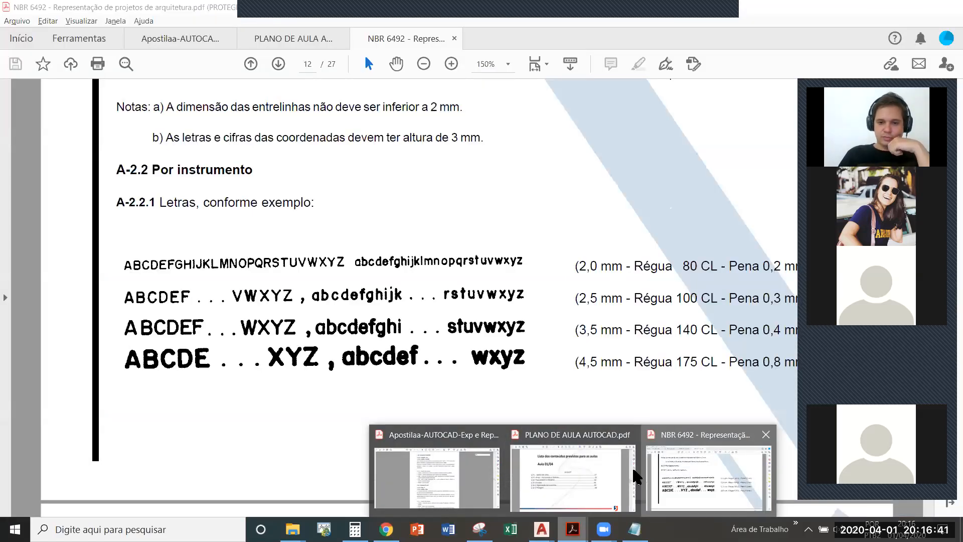
pyautogui.click(573, 475)
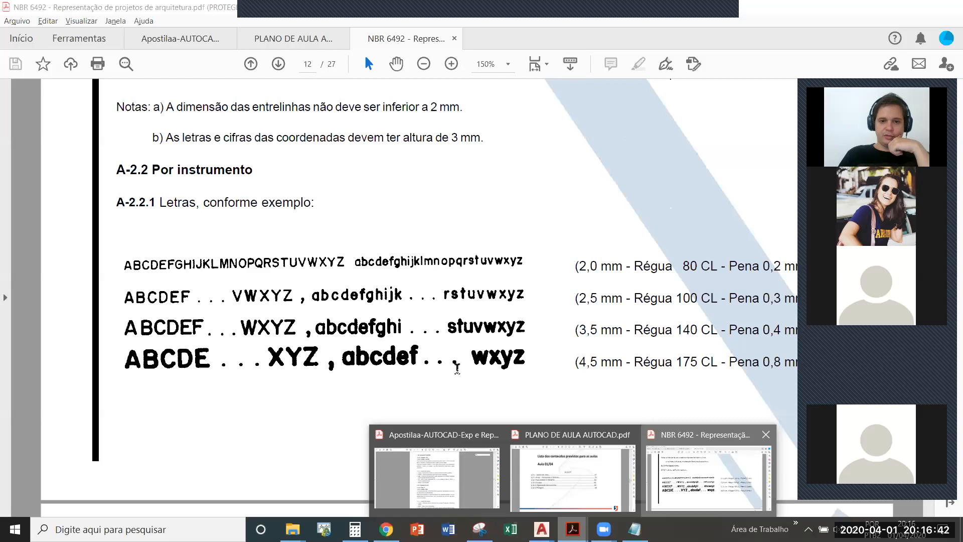
pyautogui.scroll(-1, 456, 370)
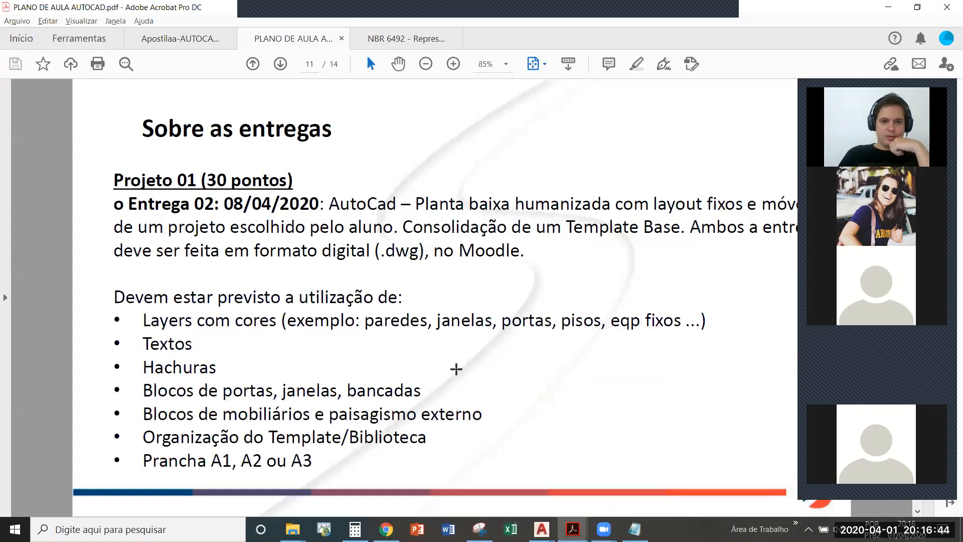
pyautogui.press('super+alt+d')
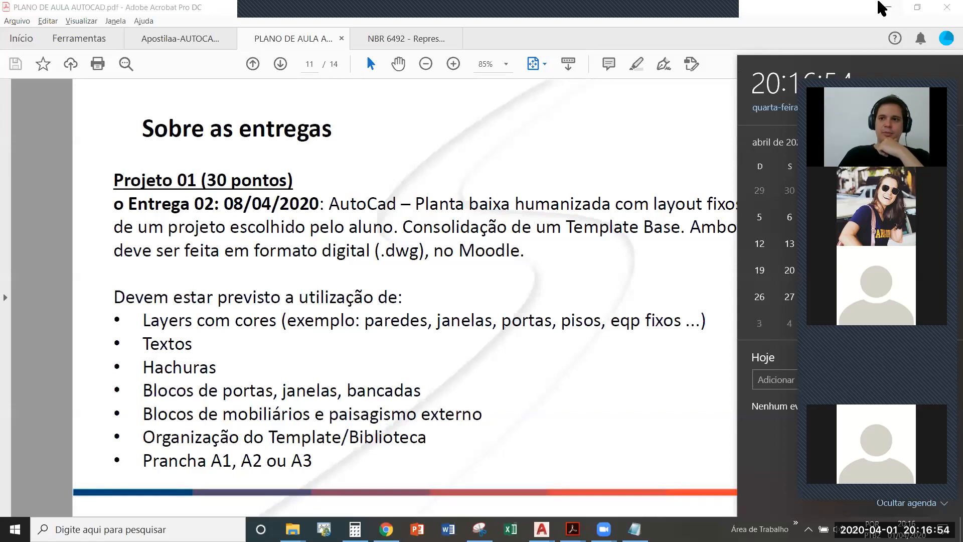
pyautogui.click(886, 11)
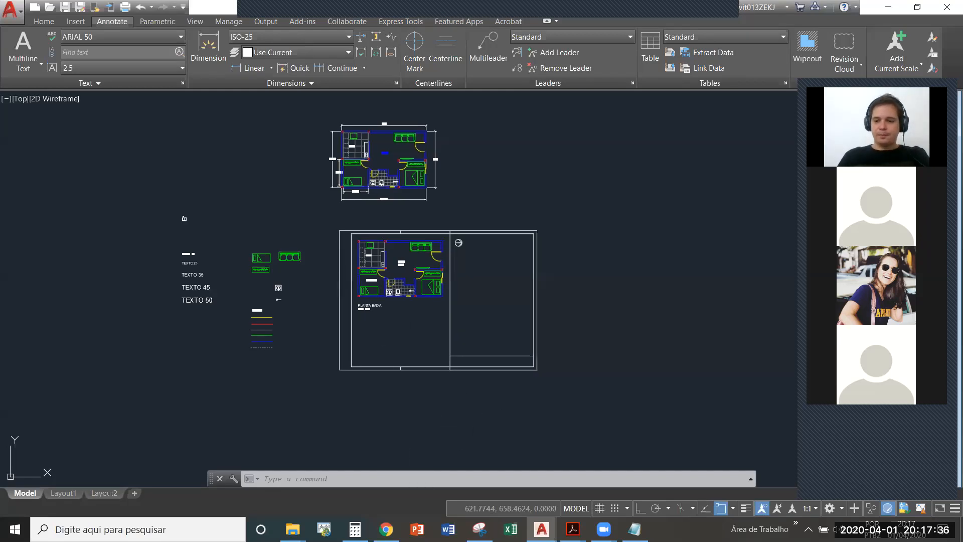
pyautogui.moveTo(480, 409); pyautogui.dragTo(494, 415, button='middle')
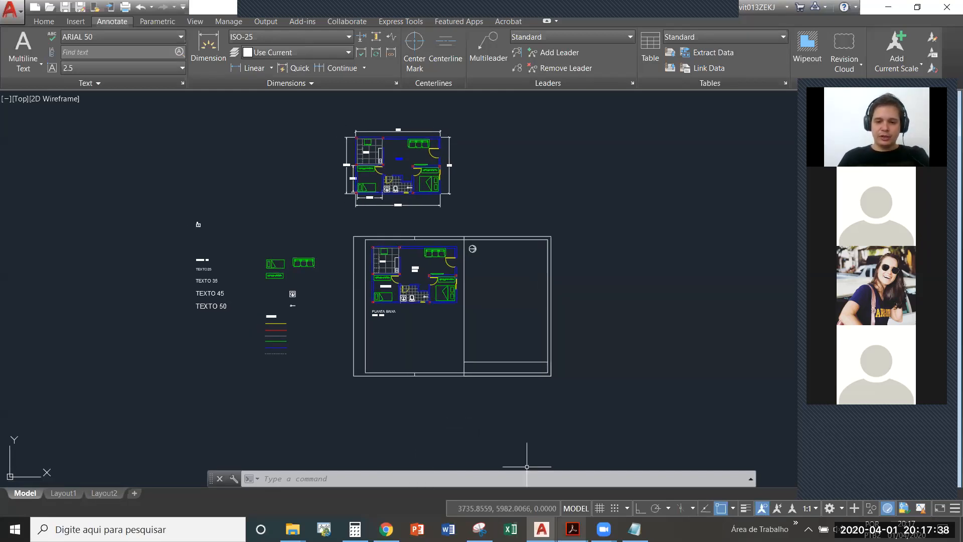
# Reopen PLANO DE AULA AUTOCAD.pdf and go back to the contents list for Aula 01/04 on page 8
pyautogui.moveTo(573, 529)
pyautogui.moveTo(743, 508)
pyautogui.moveTo(553, 494)
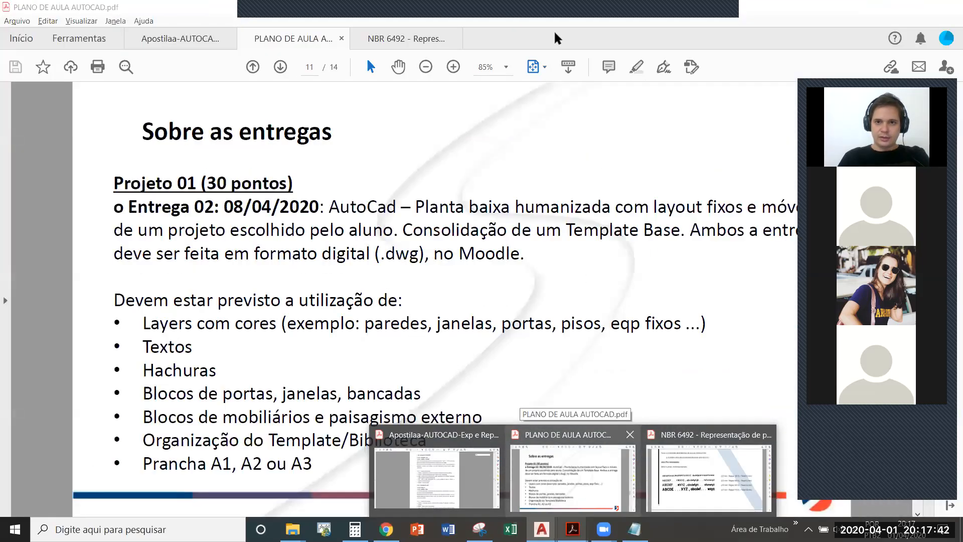
pyautogui.click(591, 501)
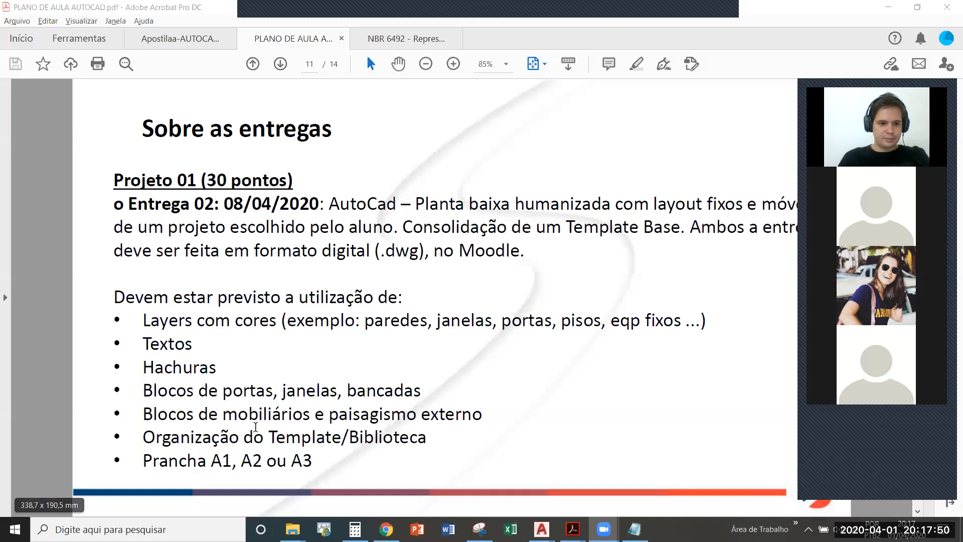
pyautogui.scroll(4, 218, 403)
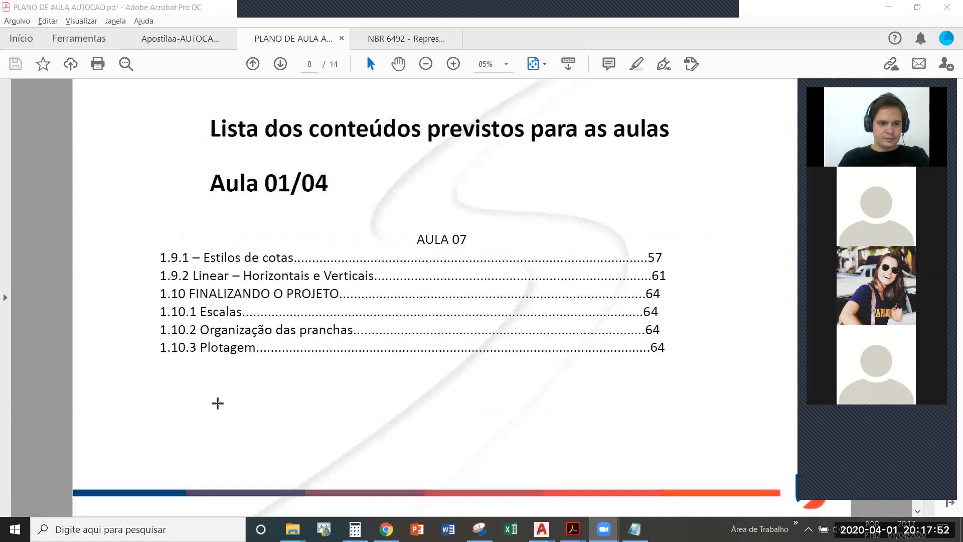